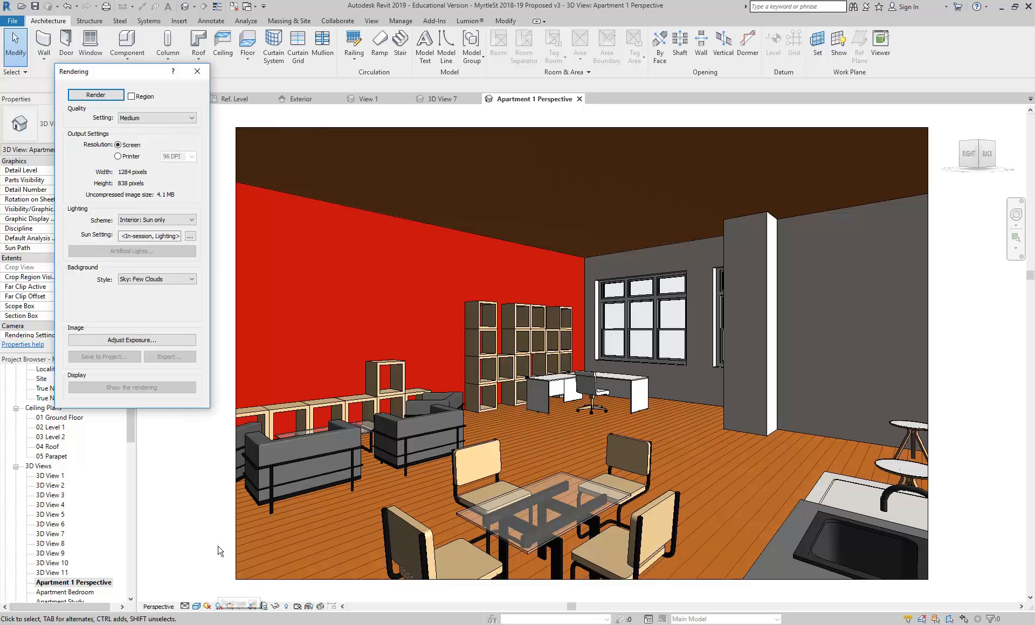
# Step: Turn on shadows in the Apartment 1 Perspective view and keep the rendering lighting scheme at Interior: Sun only
pyautogui.click(218, 607)
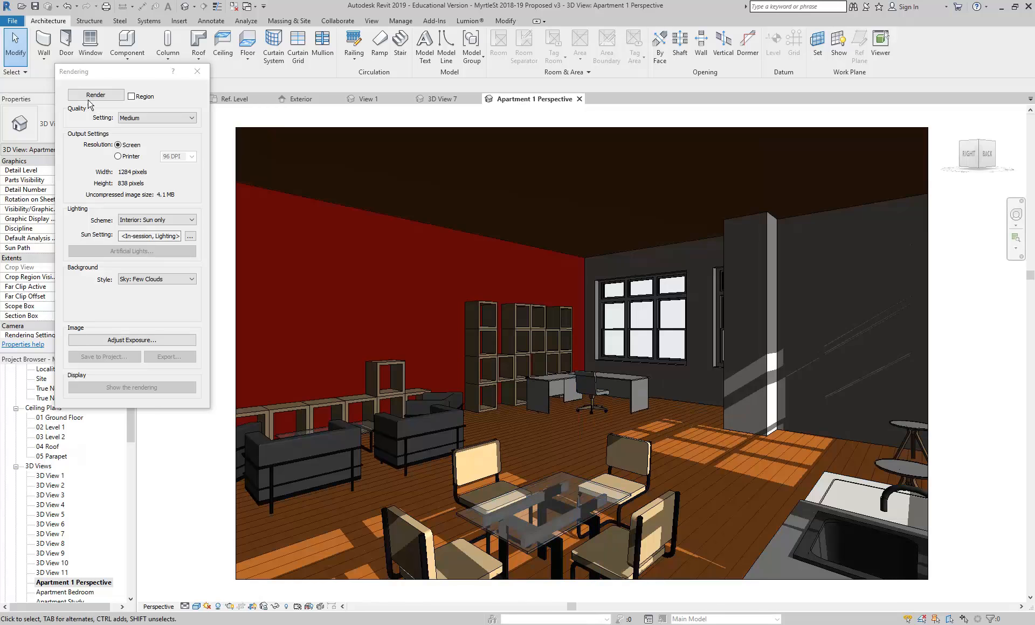
pyautogui.click(146, 220)
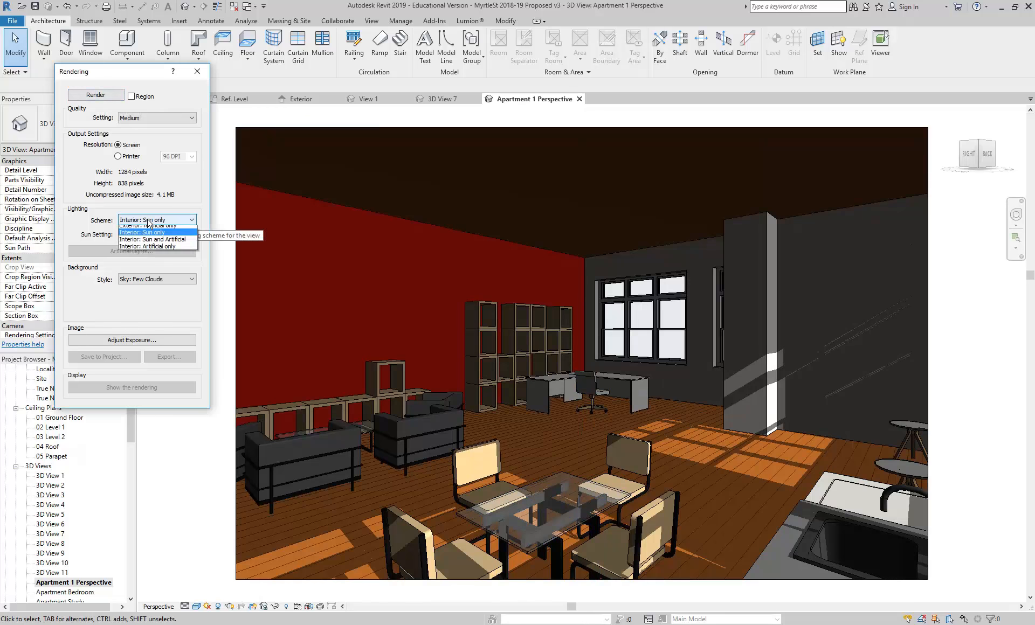
pyautogui.click(139, 251)
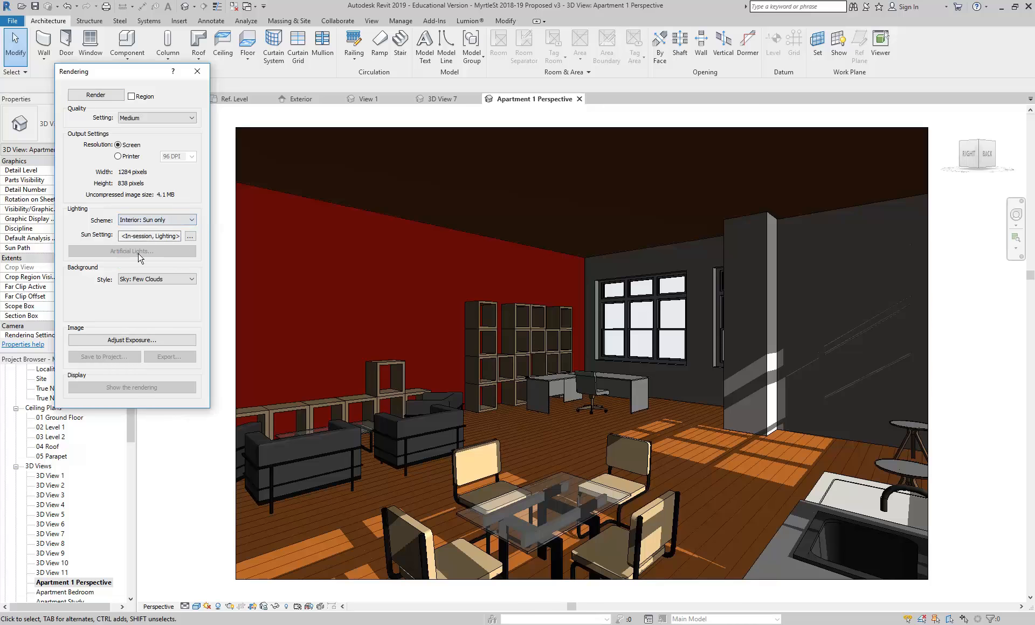
# Step: Set the rendering quality to Draft and render the Apartment 1 Perspective view
pyautogui.click(148, 117)
pyautogui.click(148, 130)
pyautogui.click(96, 95)
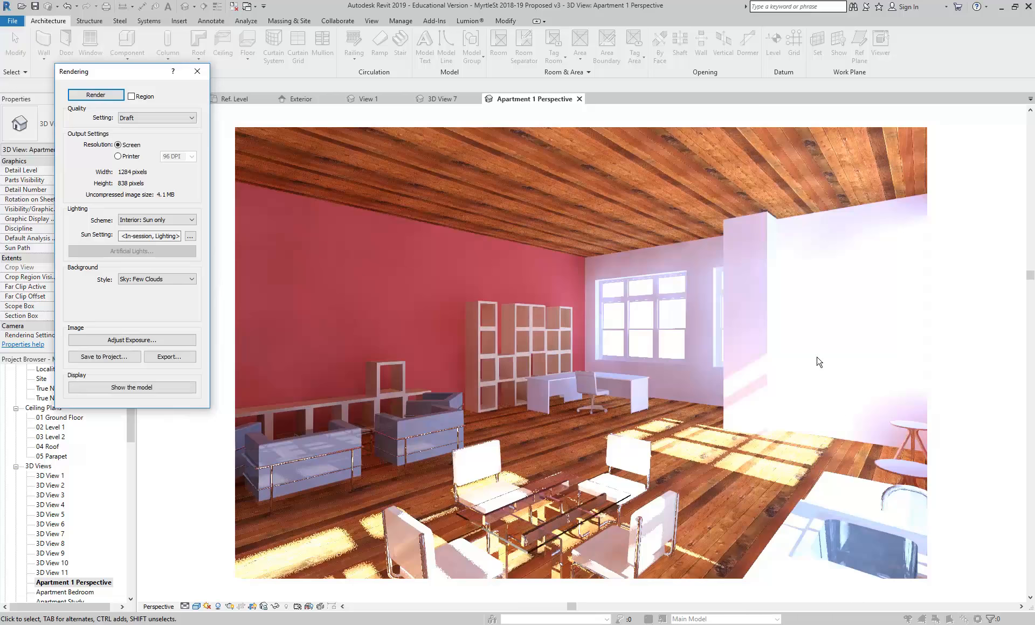
# Step: Darken the rendered image by setting its exposure value to 11.21, and close the rendering settings
pyautogui.click(150, 345)
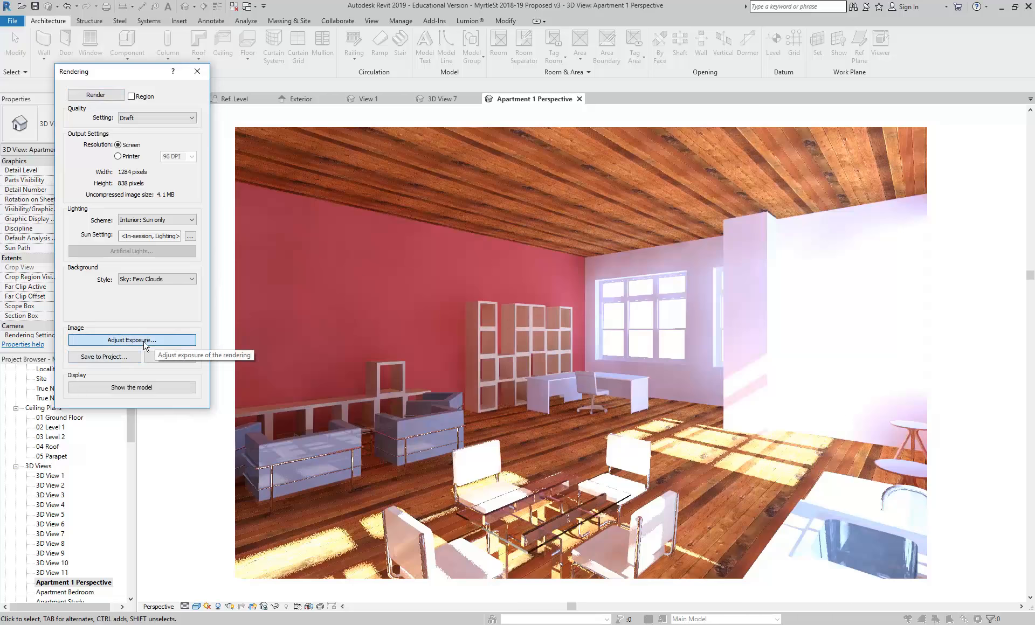
pyautogui.moveTo(165, 160); pyautogui.dragTo(176, 160)
pyautogui.click(212, 313)
pyautogui.click(212, 313)
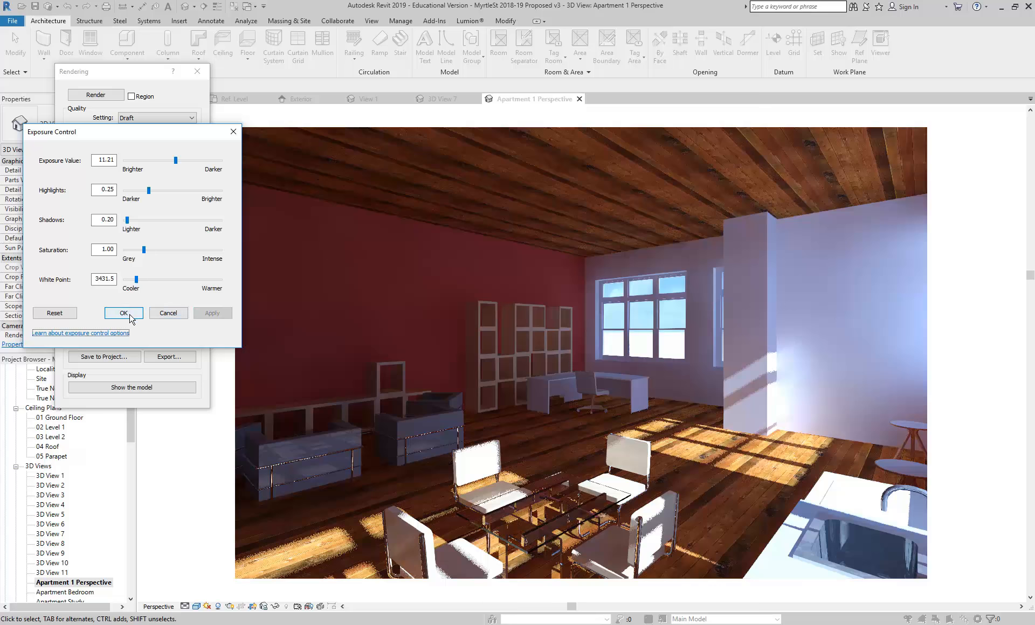
pyautogui.click(124, 314)
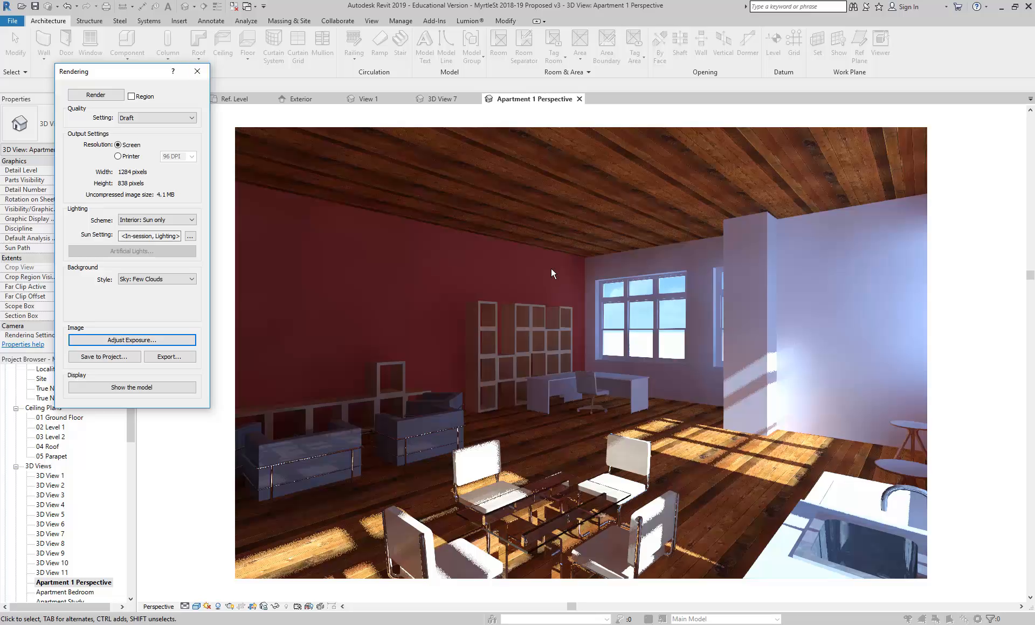
pyautogui.click(198, 72)
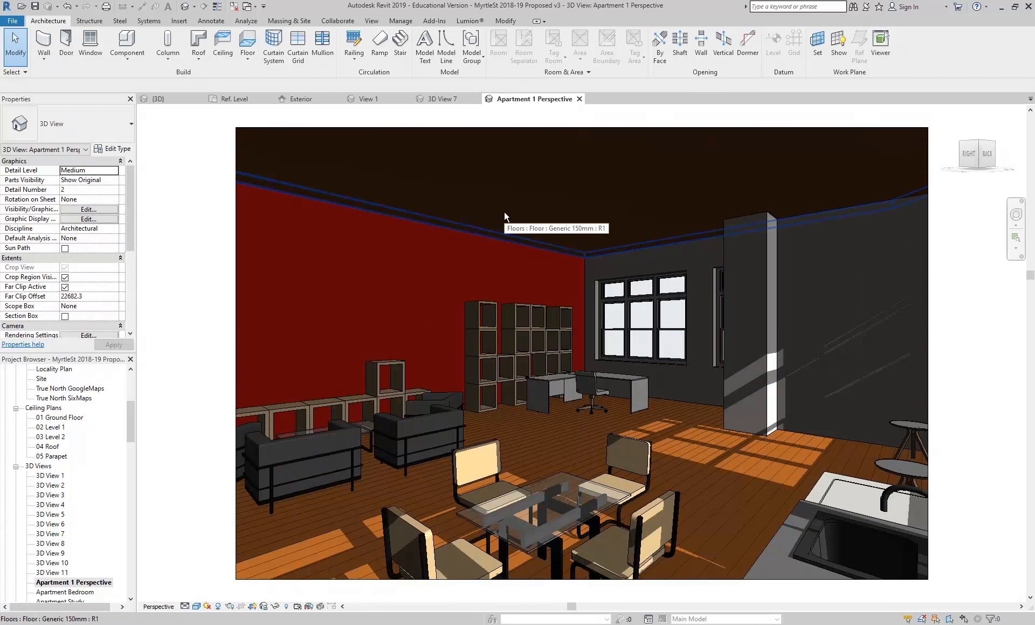
# Step: Check which level the apartment's floor belongs to and open the 02 Level 1 floor plan with nothing selected
pyautogui.scroll(4, 127, 422)
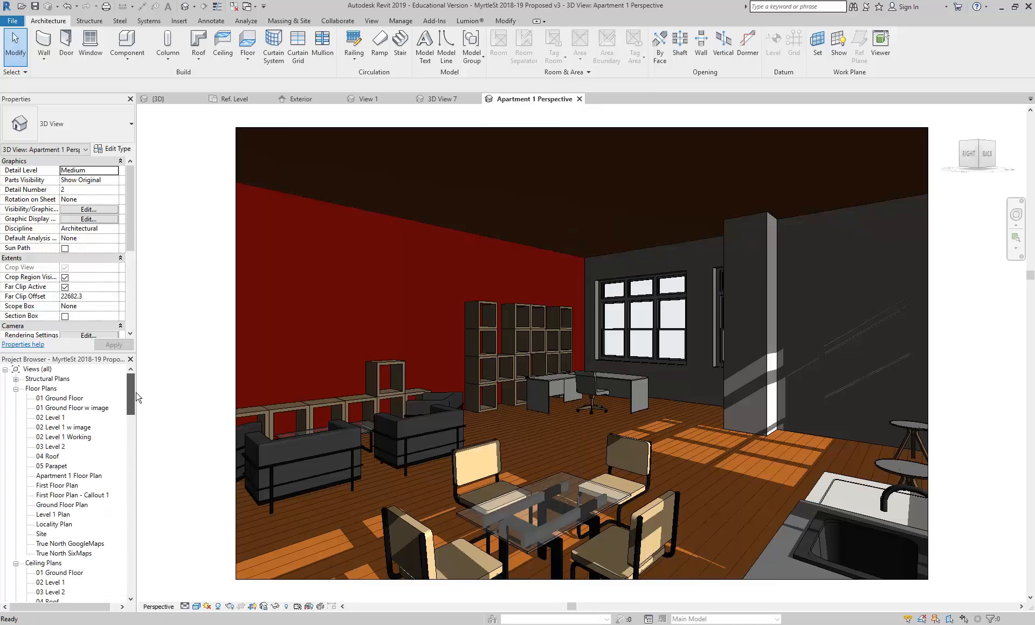
pyautogui.scroll(3, 122, 407)
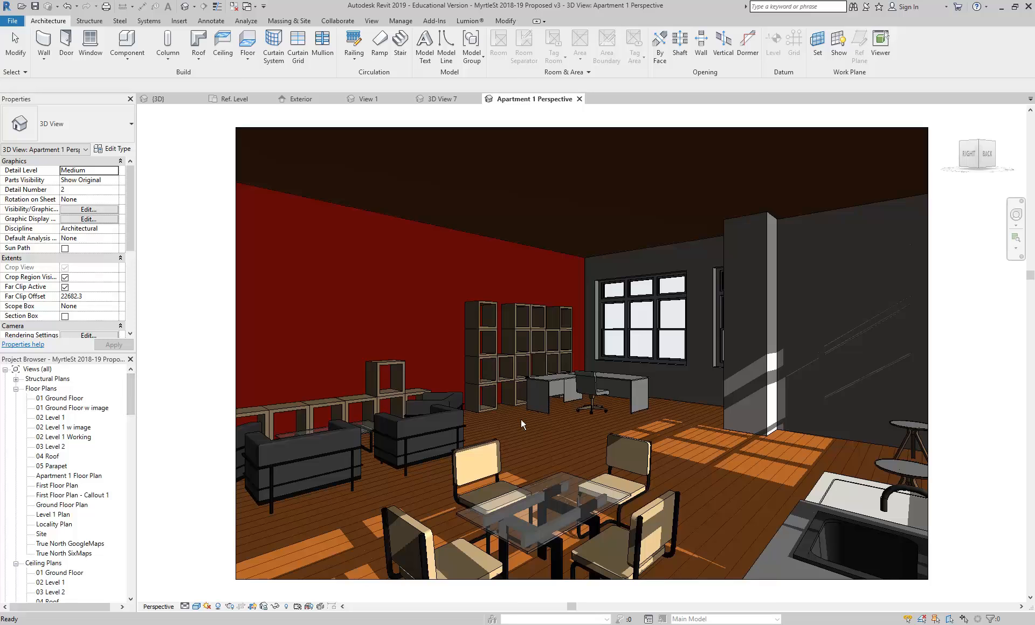
pyautogui.click(535, 437)
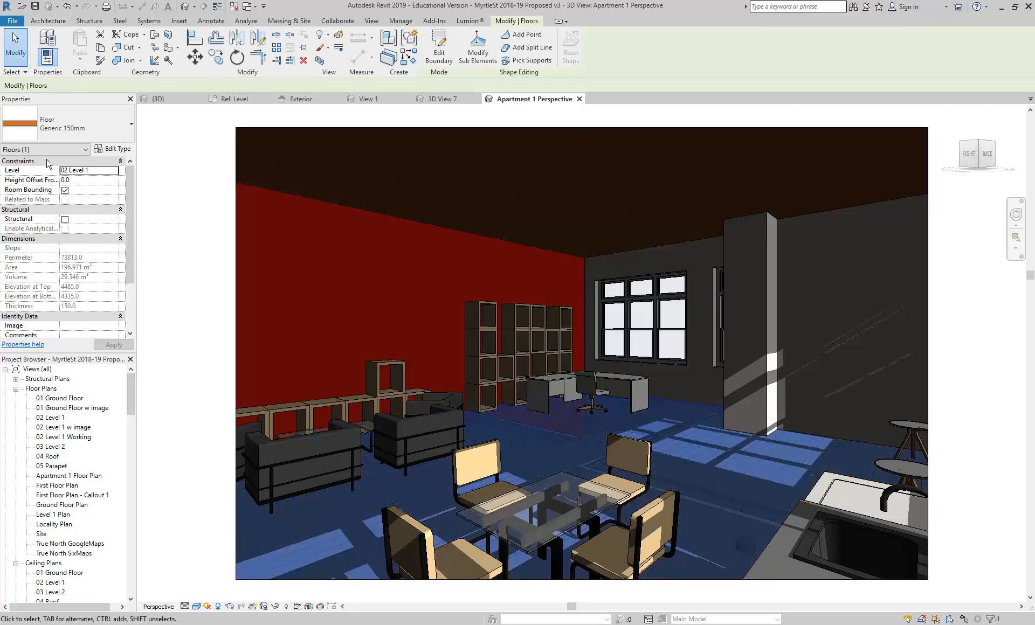
pyautogui.doubleClick(54, 419)
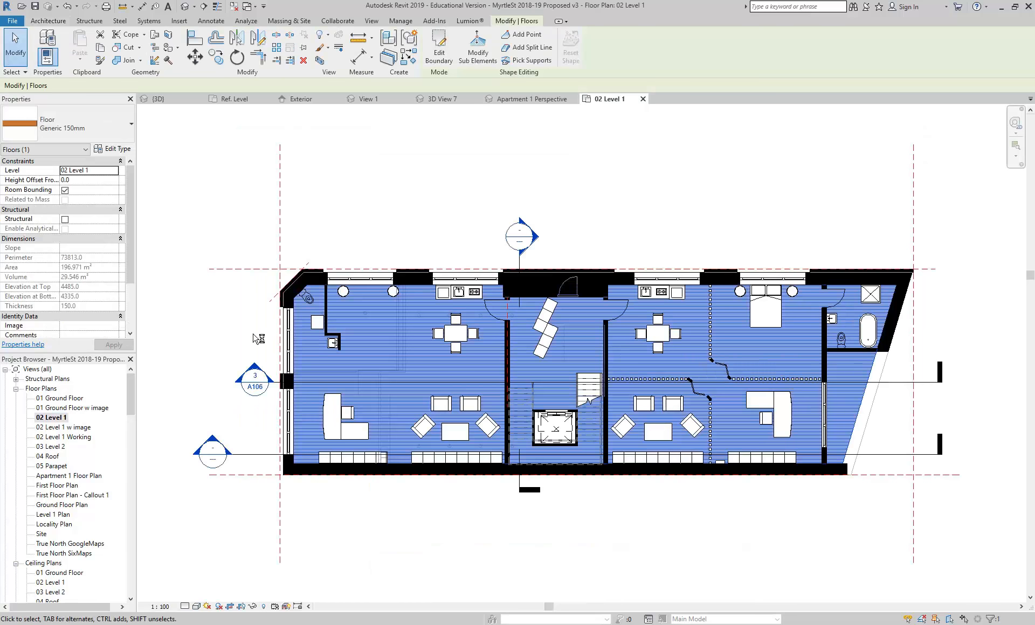
pyautogui.scroll(3, 259, 338)
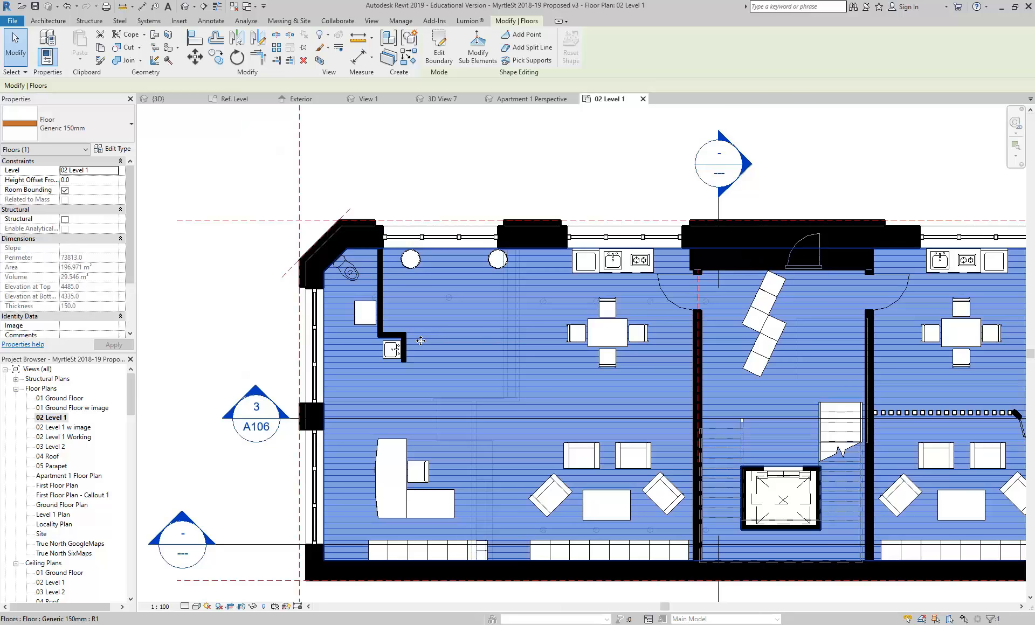
pyautogui.rightClick(220, 160)
pyautogui.click(232, 164)
pyautogui.rightClick(231, 163)
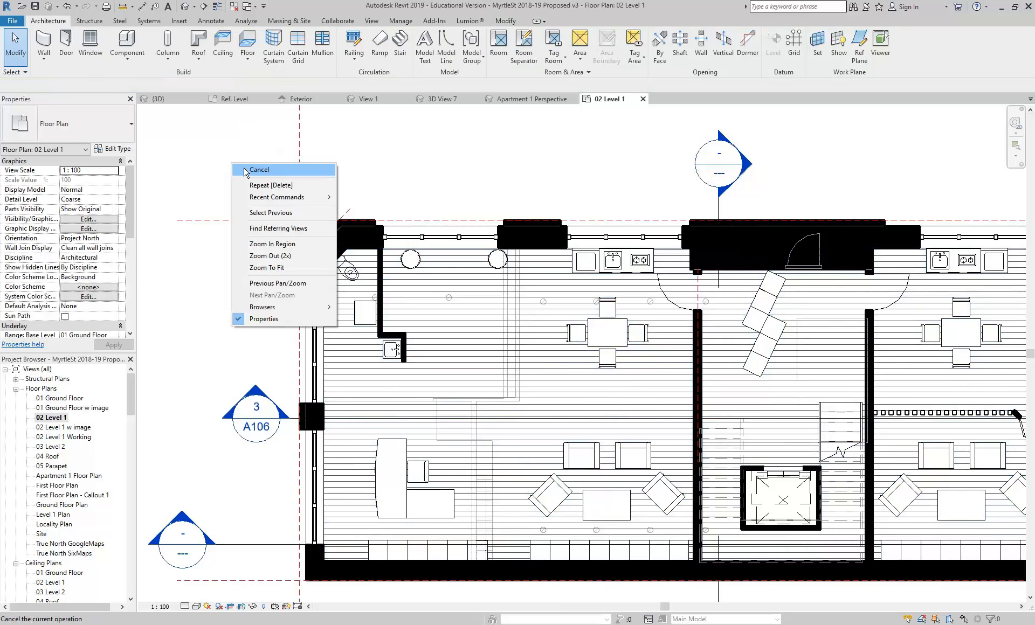
pyautogui.click(245, 170)
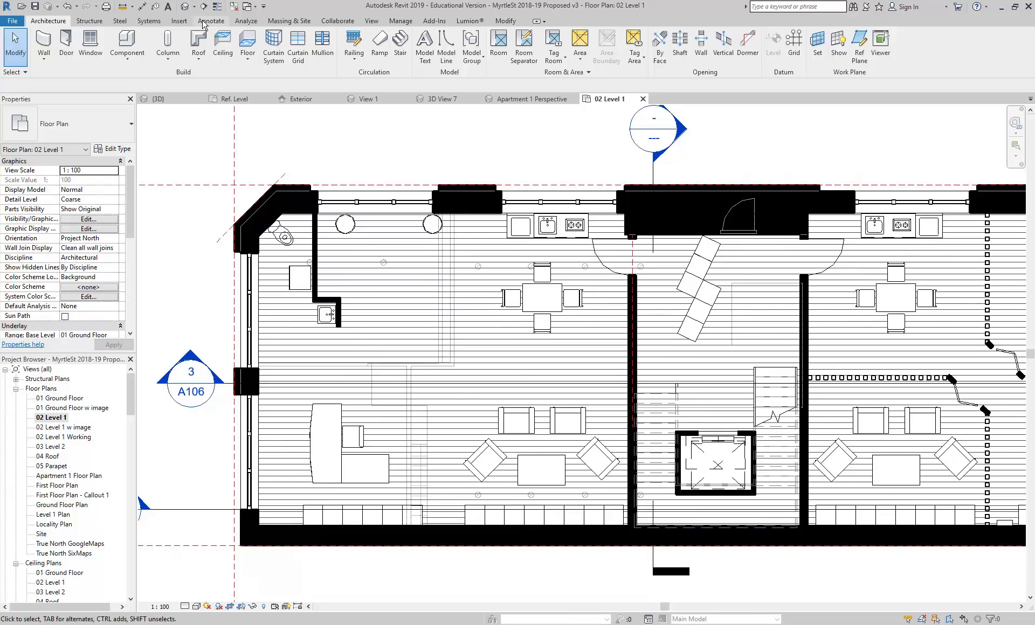
# Step: Start a sketched Plain compound ceiling and pick the window, chamfered corner, end and long blank outer walls of the end apartment as boundary lines
pyautogui.click(223, 41)
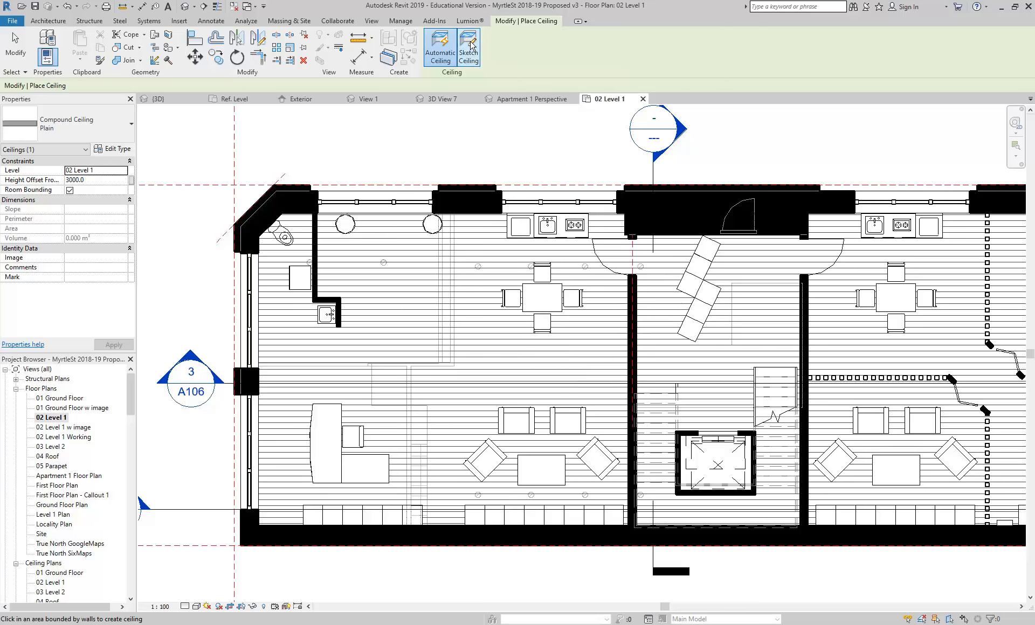
pyautogui.click(468, 51)
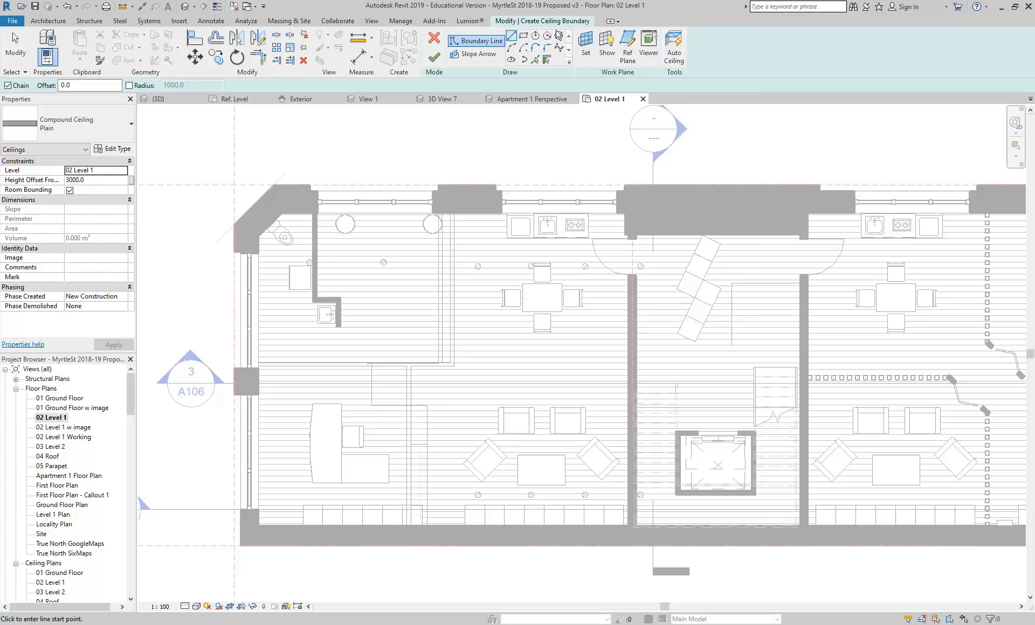
pyautogui.click(547, 60)
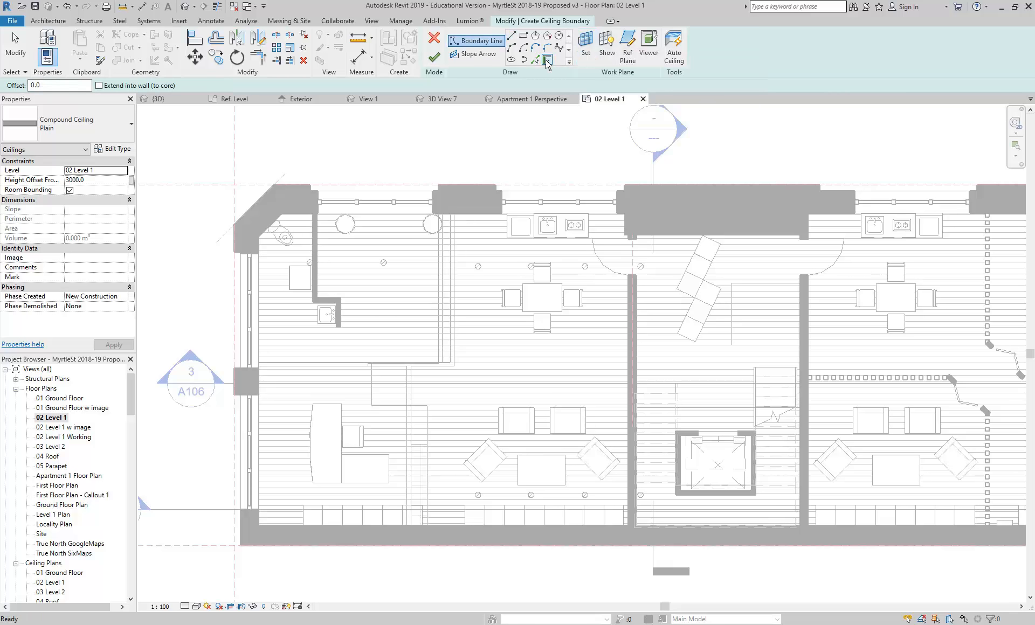
pyautogui.click(468, 215)
pyautogui.click(267, 230)
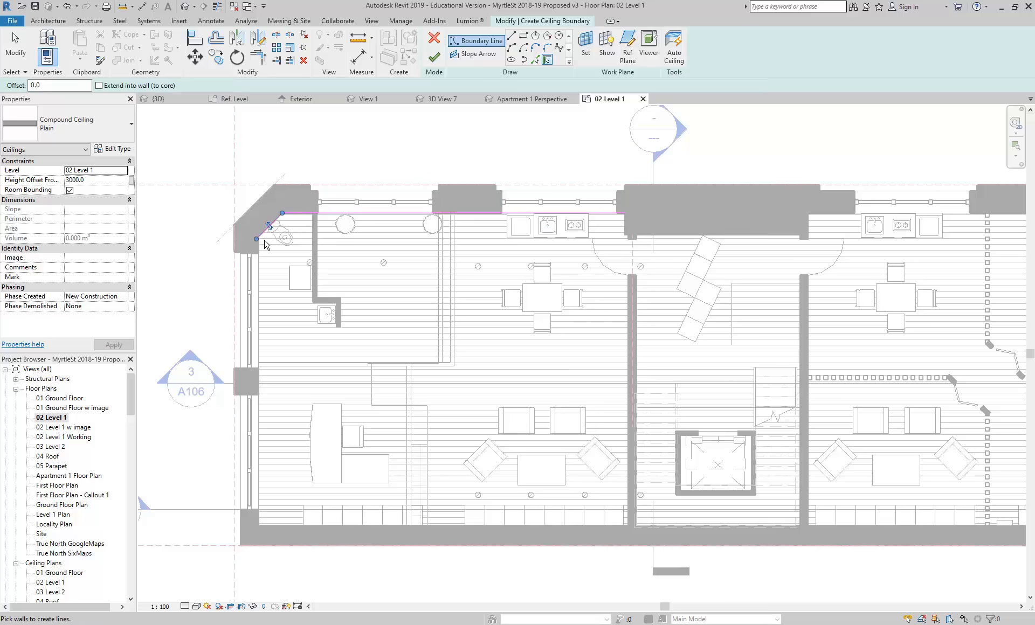
pyautogui.click(257, 324)
pyautogui.click(343, 534)
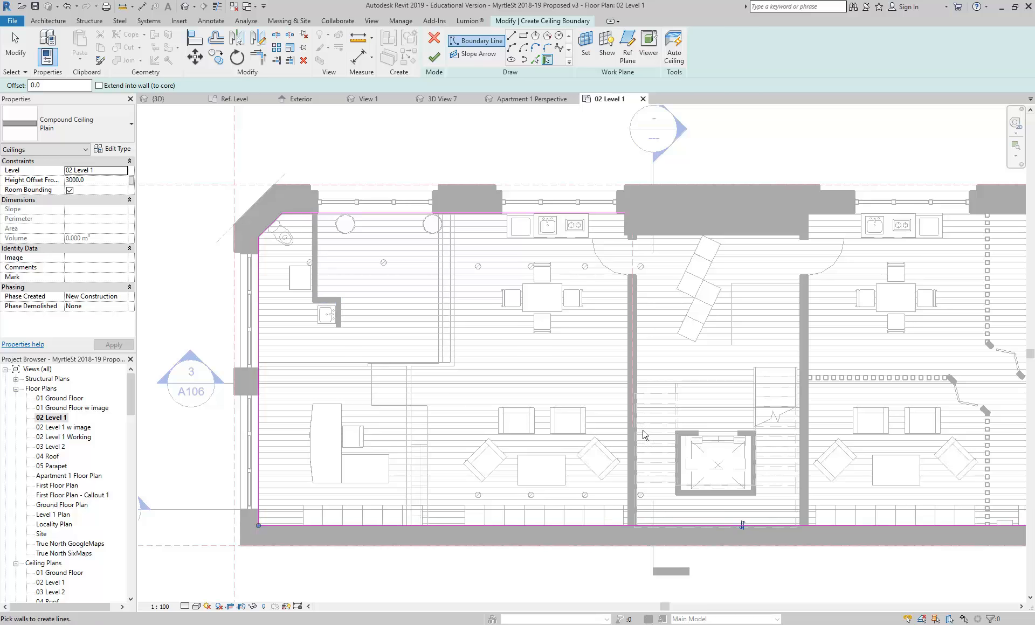
# Step: Try the partition wall beside the stairwell as a picked boundary line flipped to its apartment face, and delete that line
pyautogui.click(631, 366)
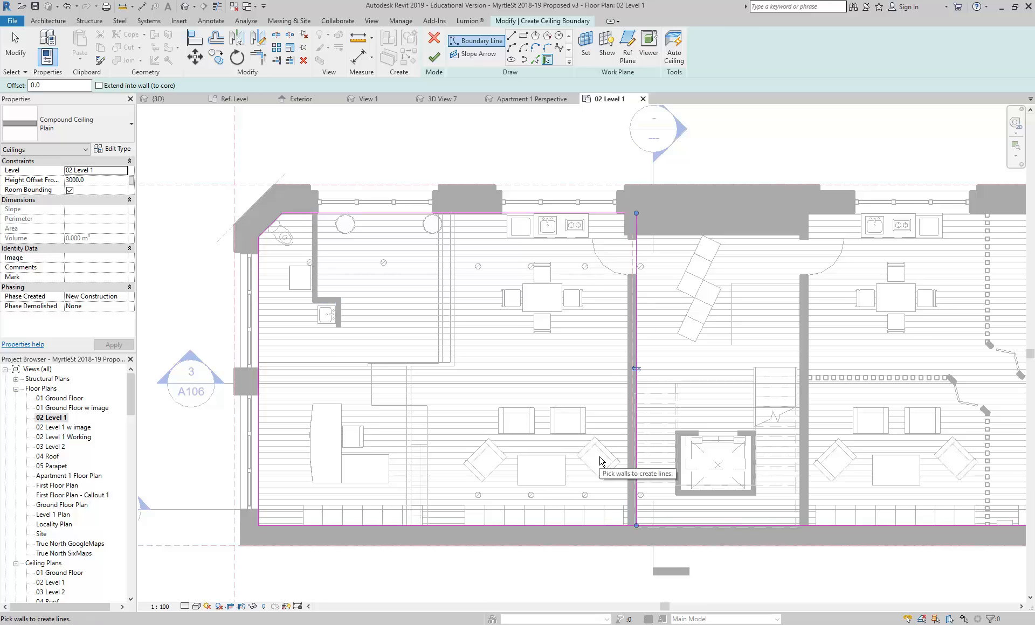
pyautogui.click(637, 369)
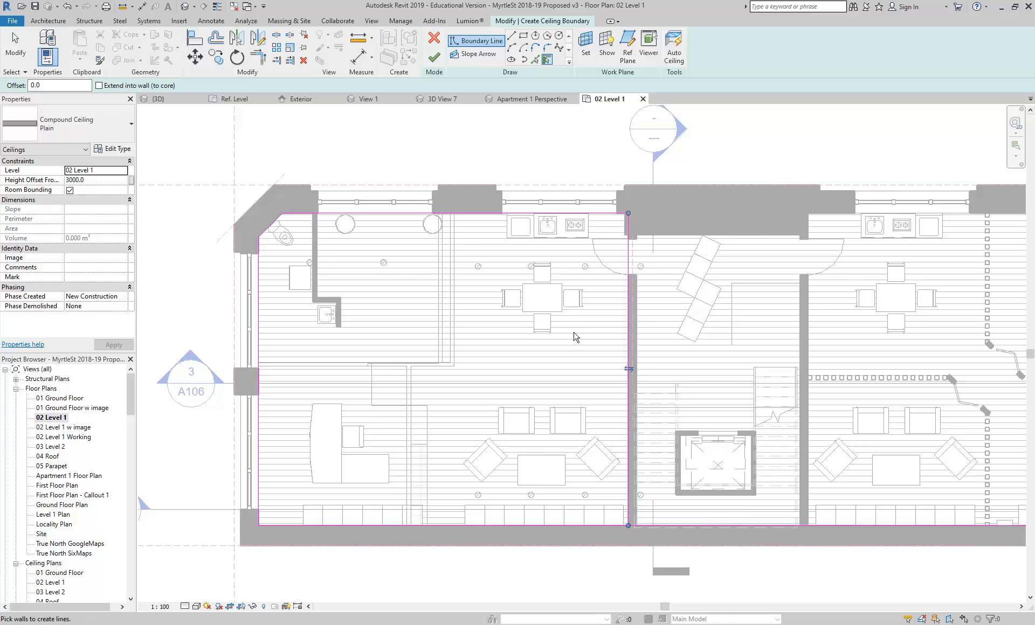
pyautogui.rightClick(459, 154)
pyautogui.click(481, 161)
pyautogui.rightClick(542, 184)
pyautogui.click(549, 190)
pyautogui.click(630, 281)
pyautogui.press('Delete')
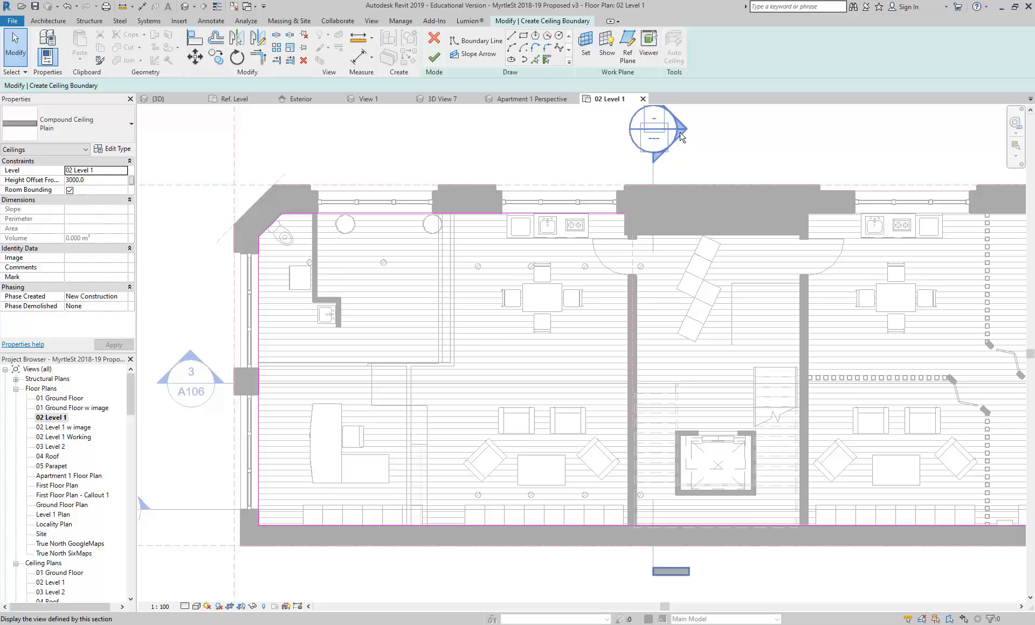
# Step: Draw a straight ceiling boundary line along the apartment face of the stairwell partition, joining the two long outer wall lines
pyautogui.click(512, 37)
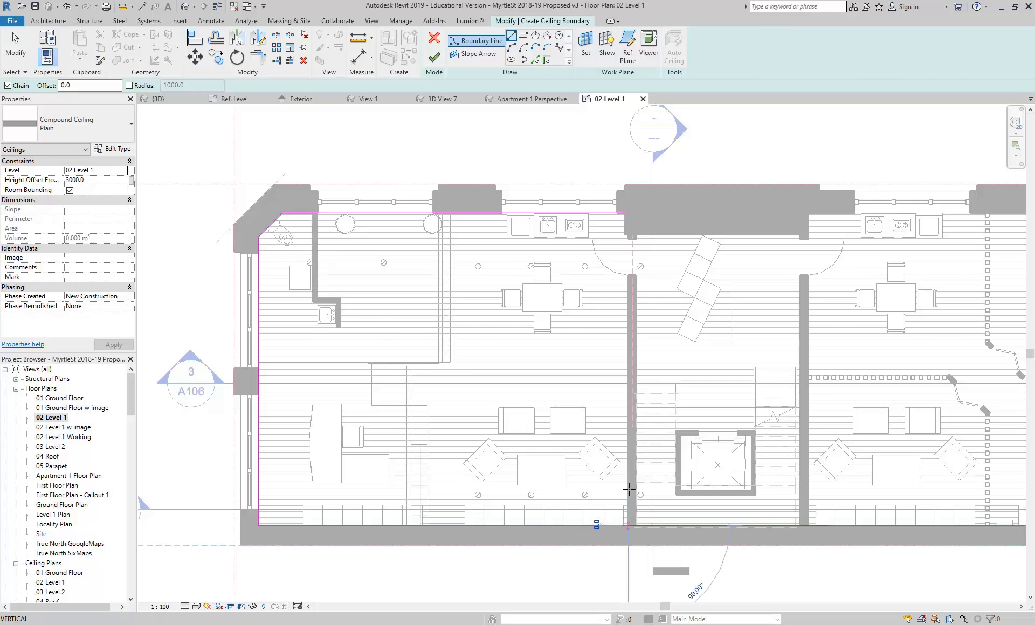
pyautogui.click(629, 523)
pyautogui.click(628, 211)
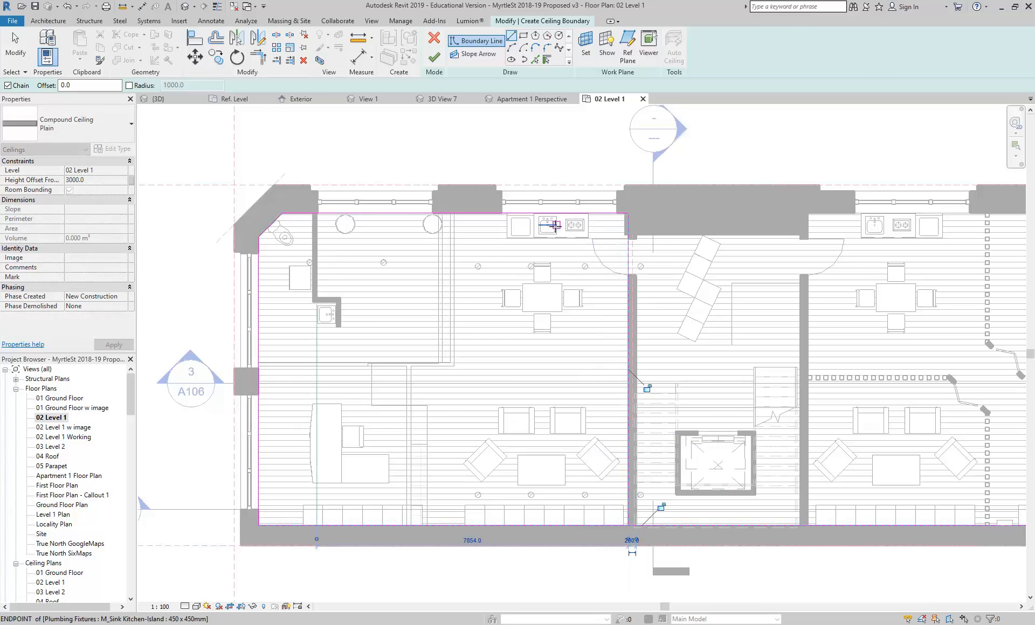
pyautogui.rightClick(555, 227)
pyautogui.click(585, 239)
pyautogui.click(627, 261)
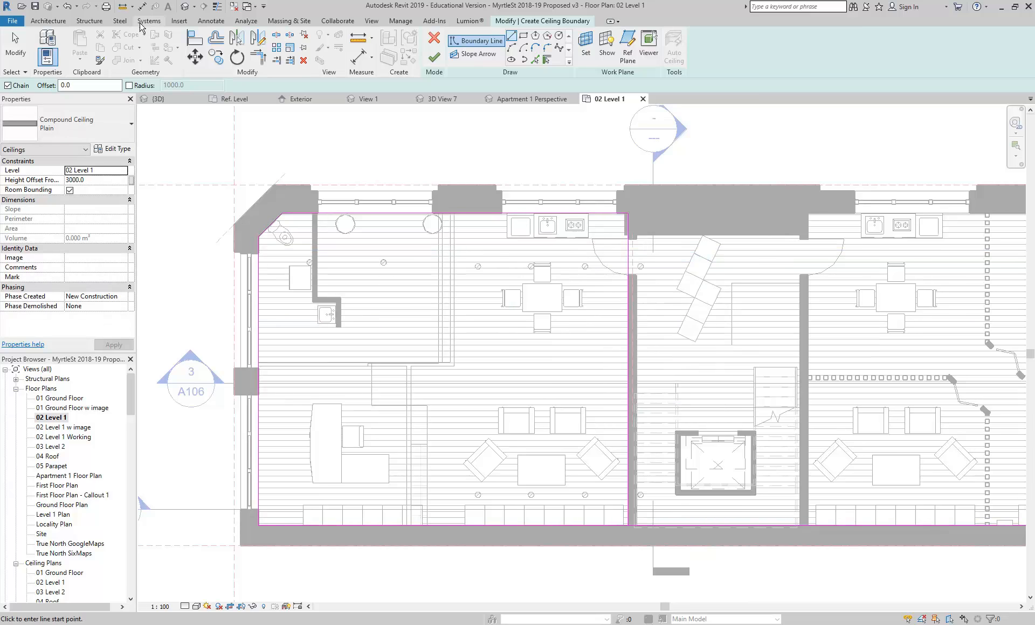
pyautogui.press('Escape')
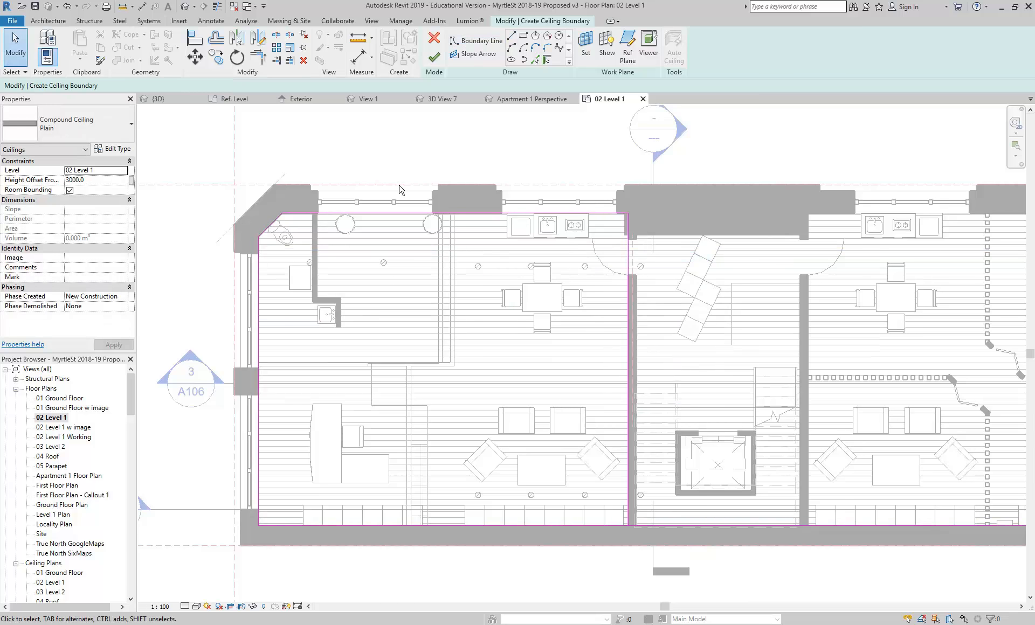
# Step: Trim the overlong outer wall boundary line to a corner with the partition line and finish the ceiling sketch
pyautogui.click(258, 57)
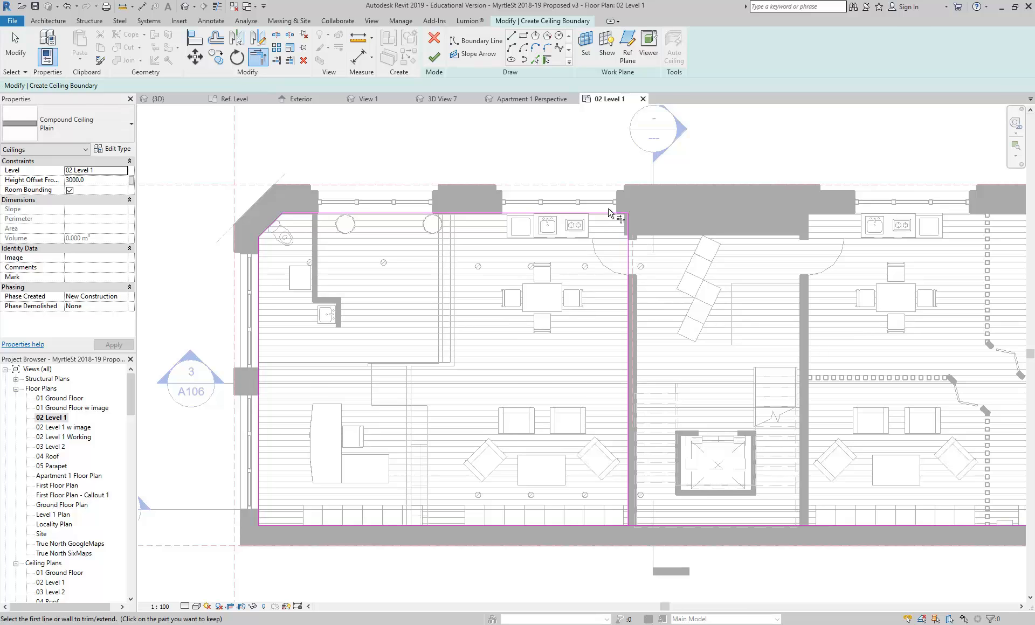
pyautogui.click(613, 525)
pyautogui.click(631, 510)
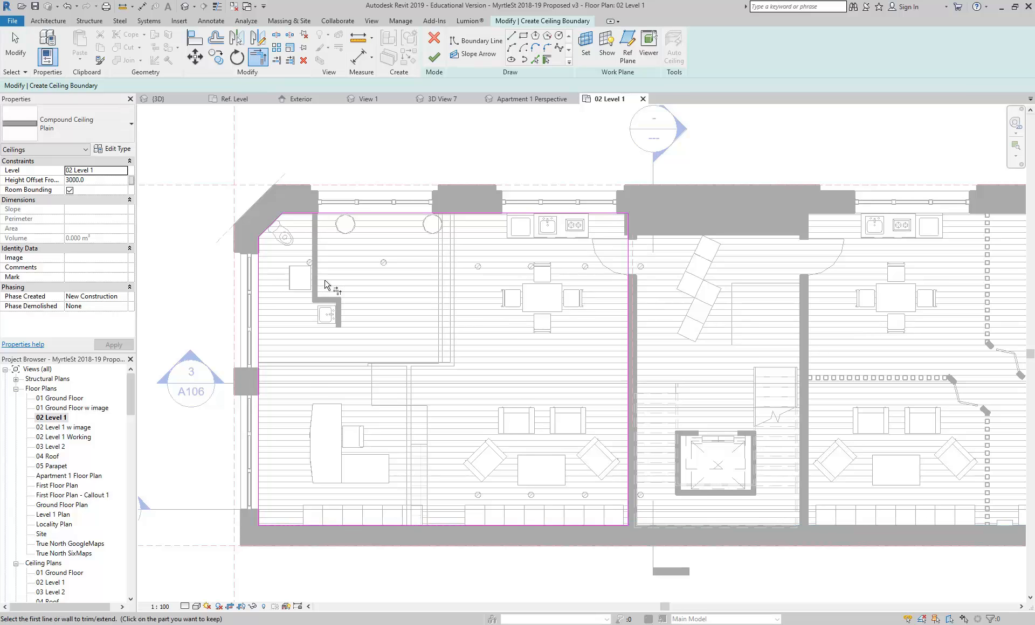
pyautogui.rightClick(387, 144)
pyautogui.click(413, 150)
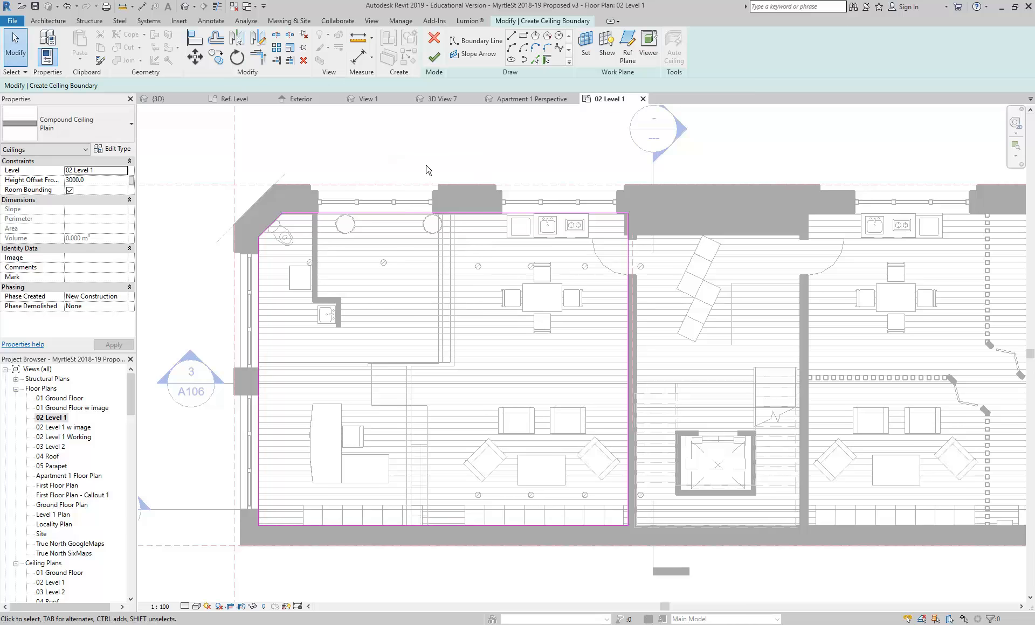
pyautogui.click(433, 56)
pyautogui.click(357, 143)
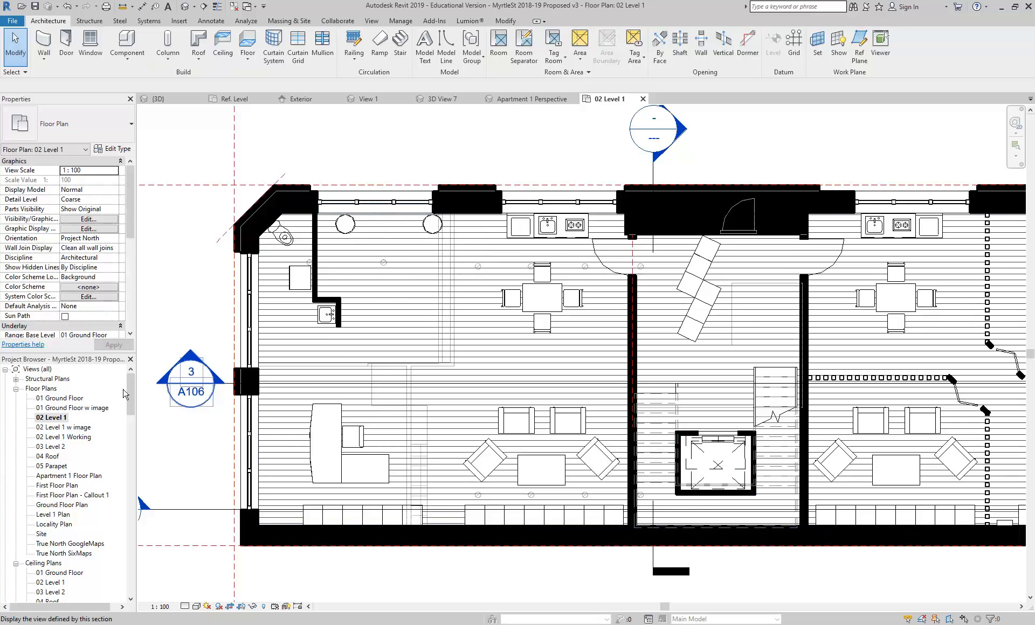
# Step: Open the 02 Level 1 ceiling plan and set its visual style to Hidden Line
pyautogui.moveTo(129, 386); pyautogui.dragTo(129, 402)
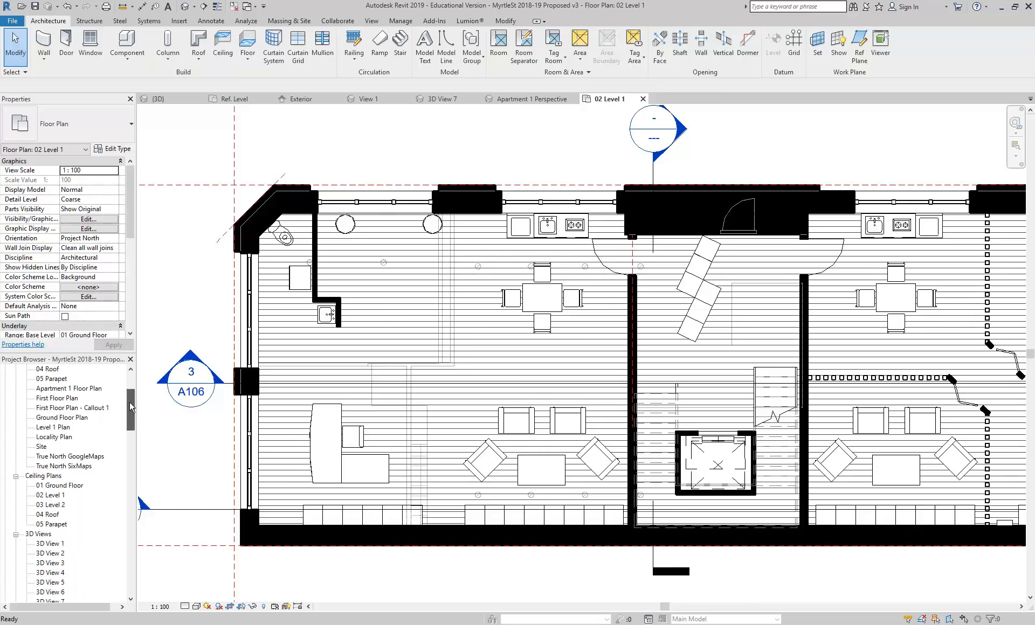
pyautogui.doubleClick(52, 495)
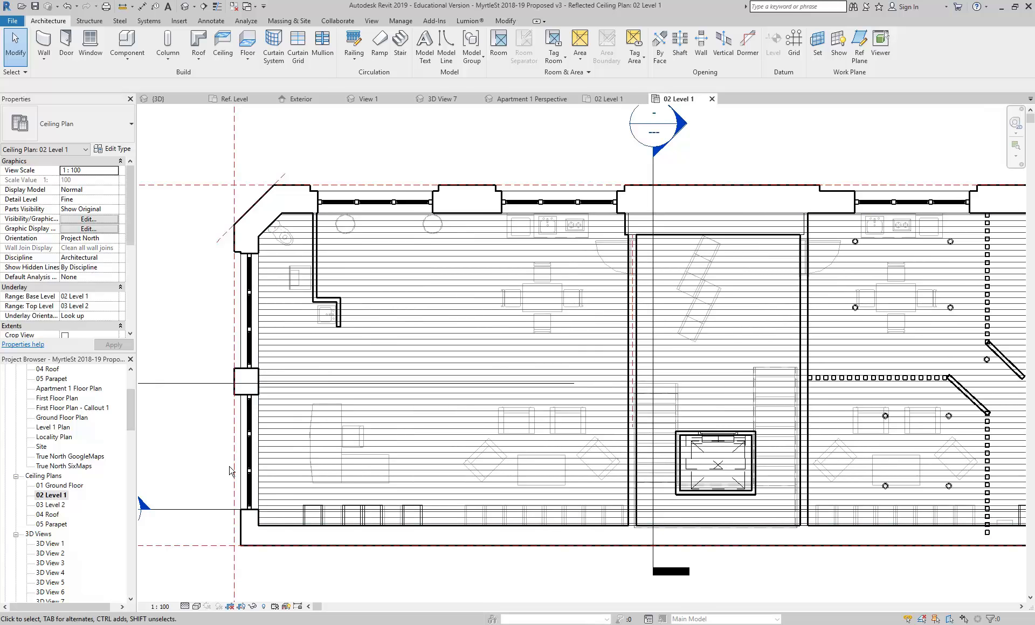
pyautogui.click(197, 606)
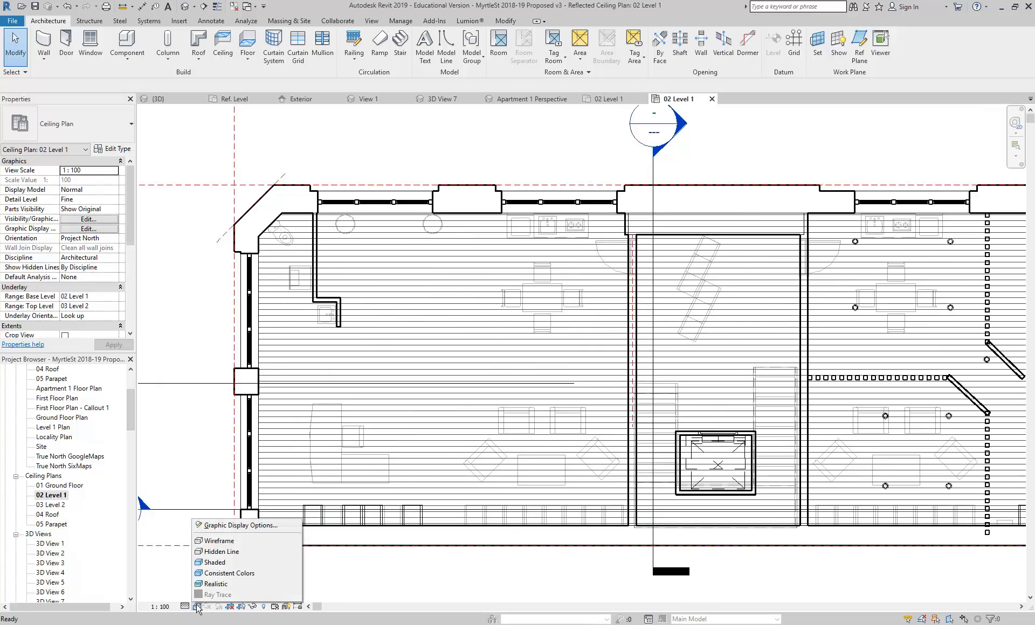
pyautogui.click(218, 555)
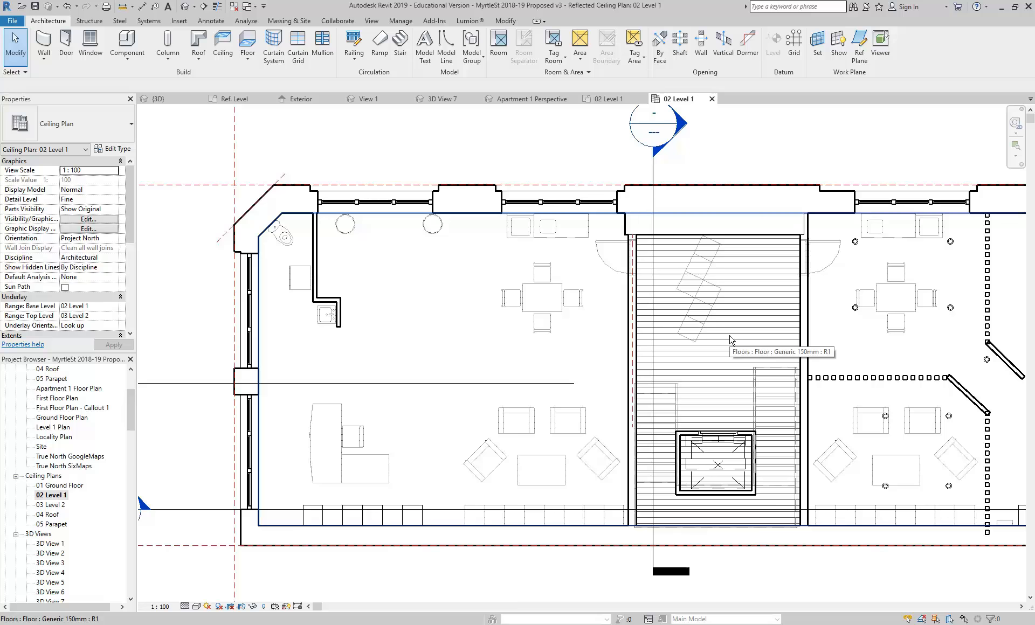
# Step: Check selecting the new apartment ceiling with face selection on, inspect its properties and clear the selection
pyautogui.click(386, 276)
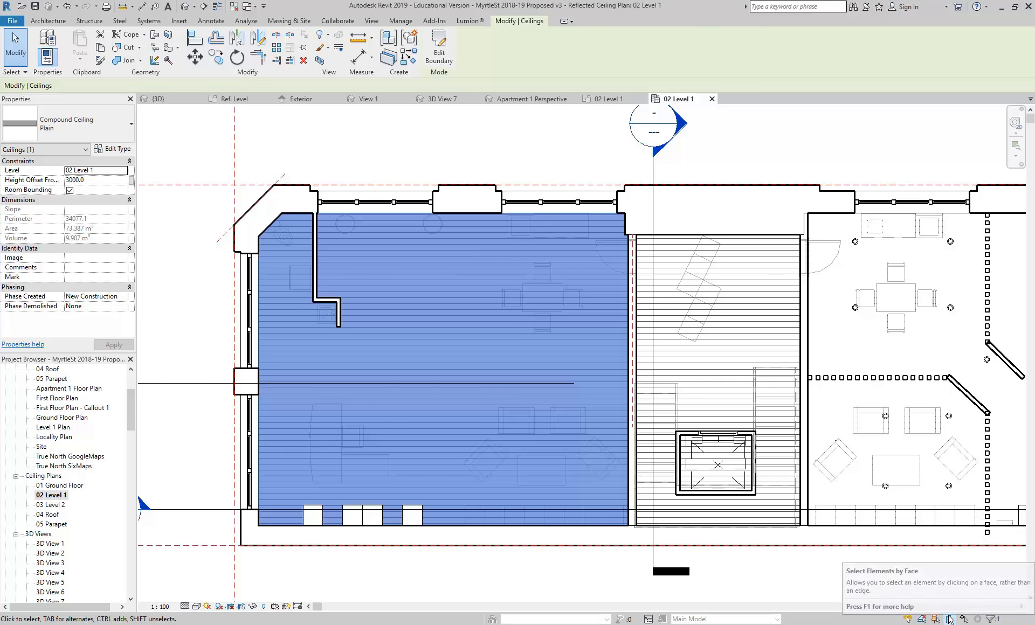
pyautogui.press('Escape')
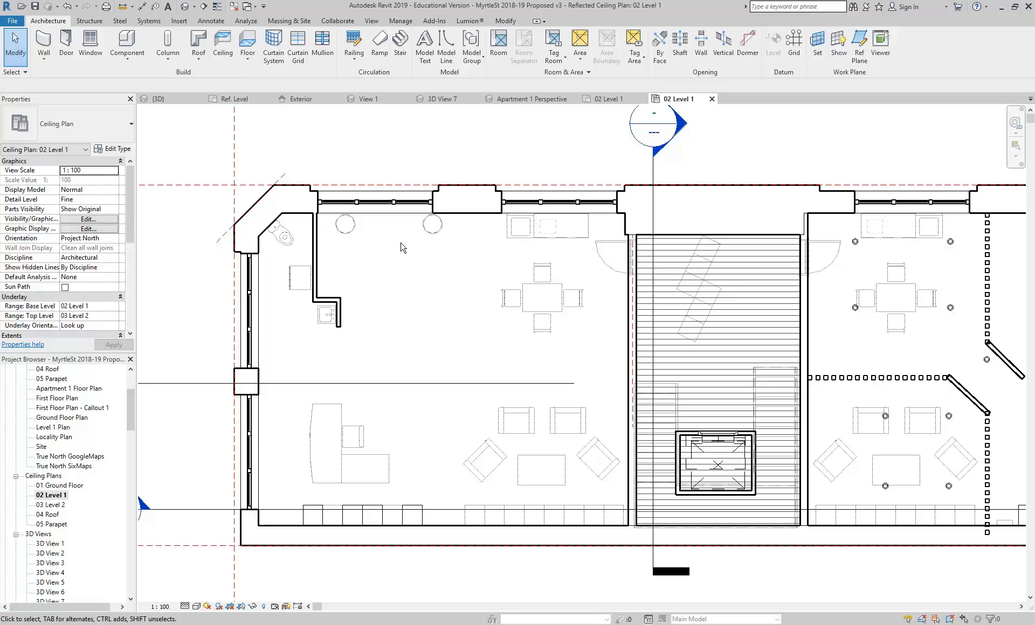
pyautogui.press('Tab')
pyautogui.click(384, 218)
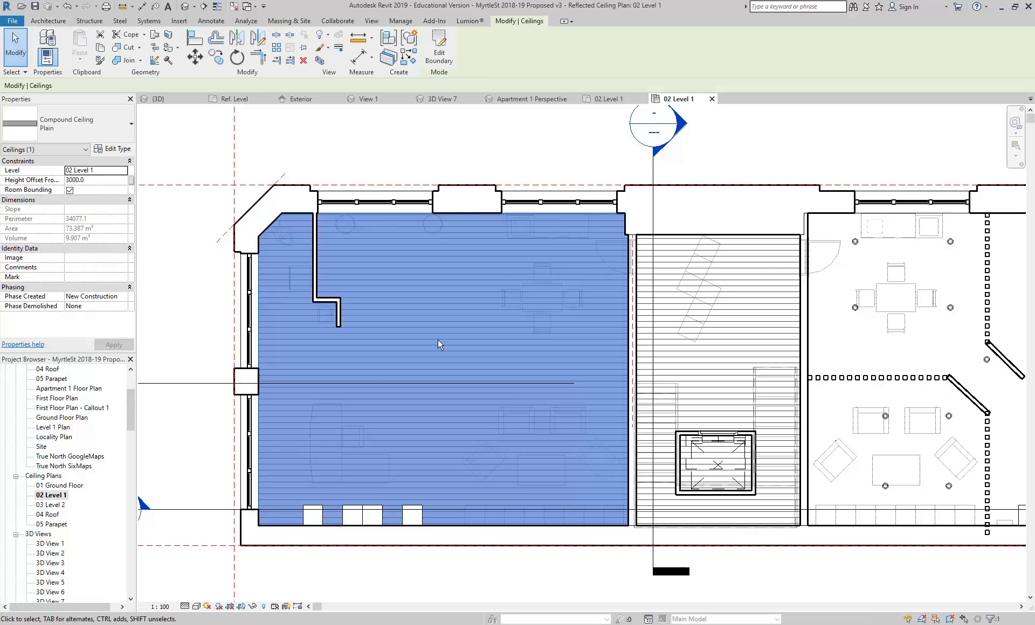
pyautogui.click(424, 154)
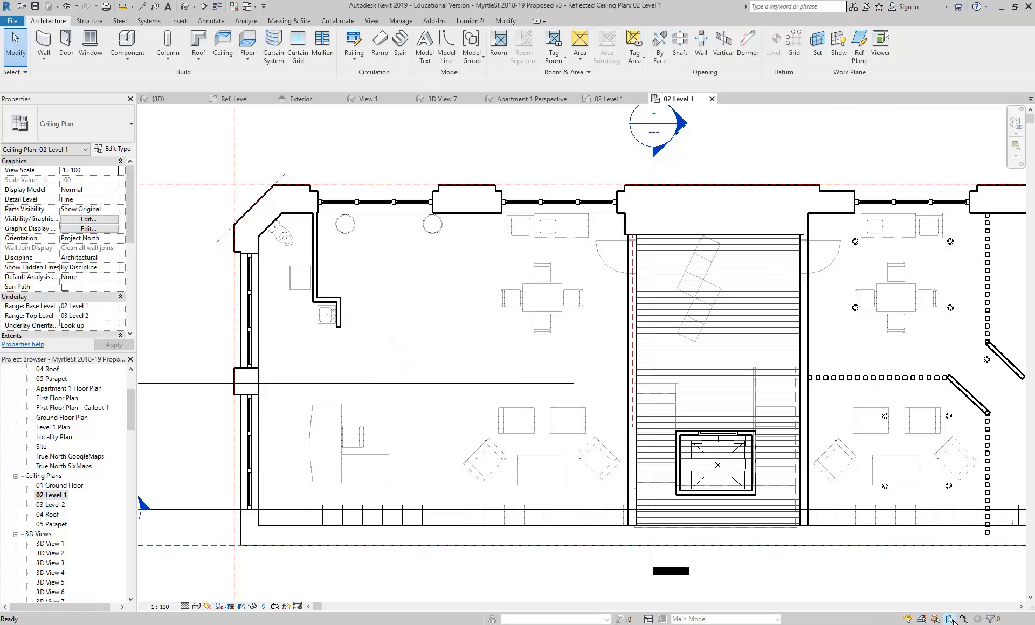
pyautogui.click(409, 309)
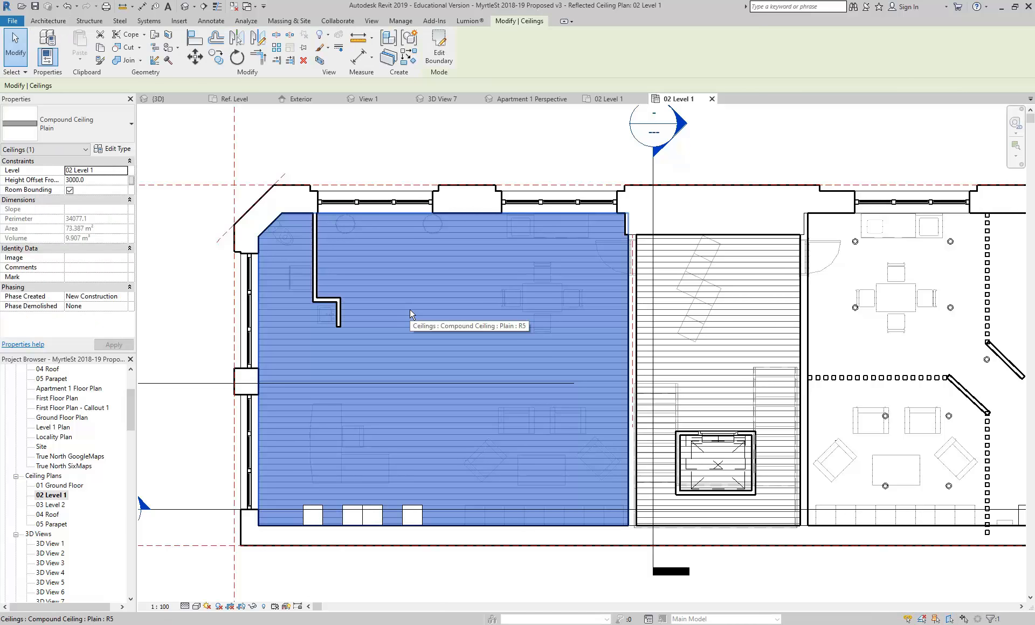
pyautogui.scroll(-1, 409, 309)
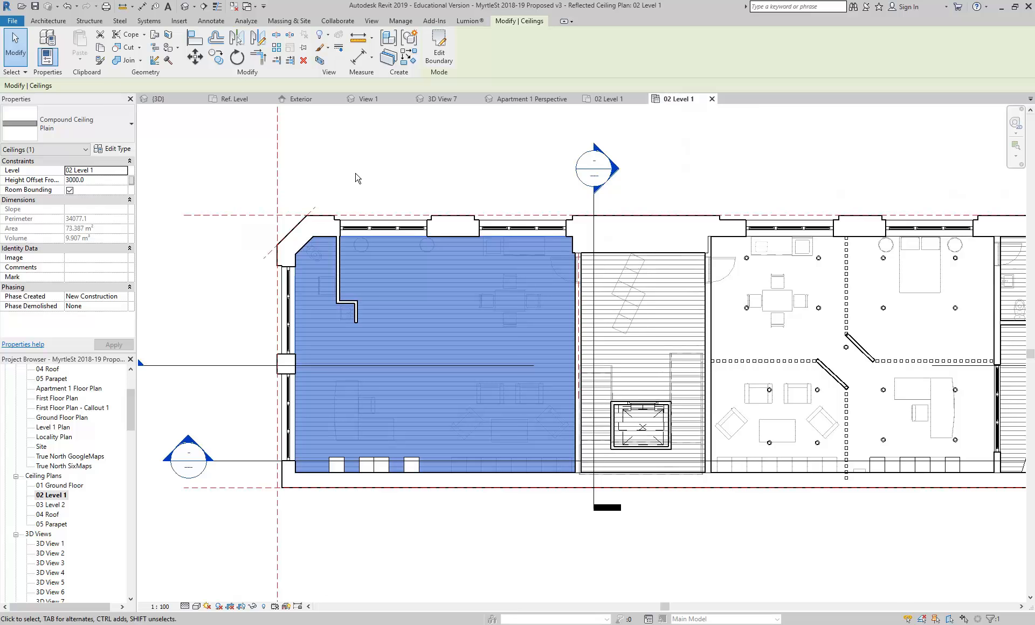
pyautogui.press('Escape')
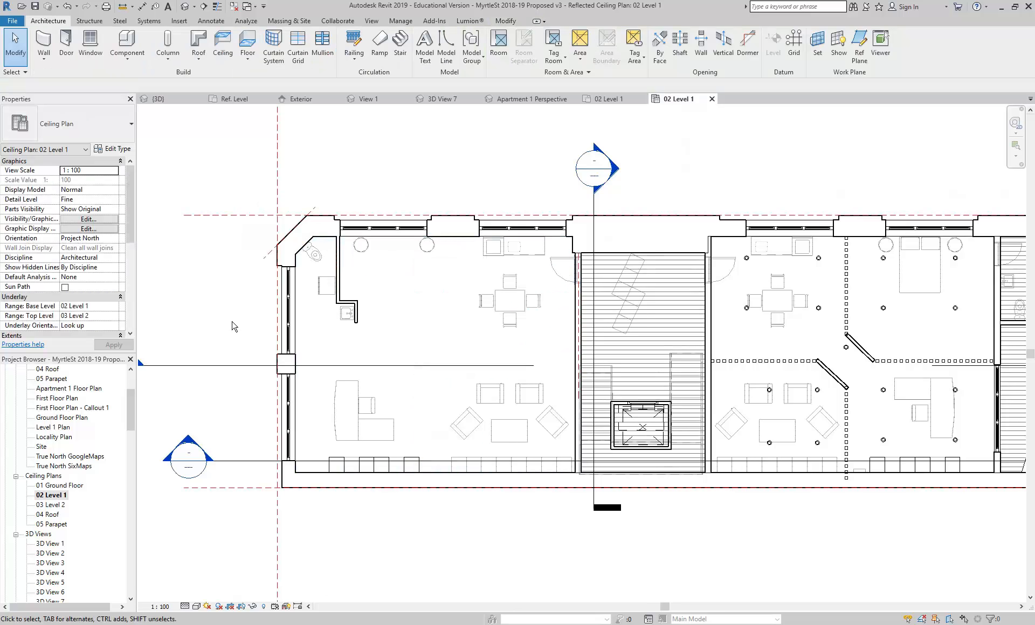
# Step: Review the 02 Level 1 ceiling plan's view range settings and close them without changes
pyautogui.scroll(1, 369, 310)
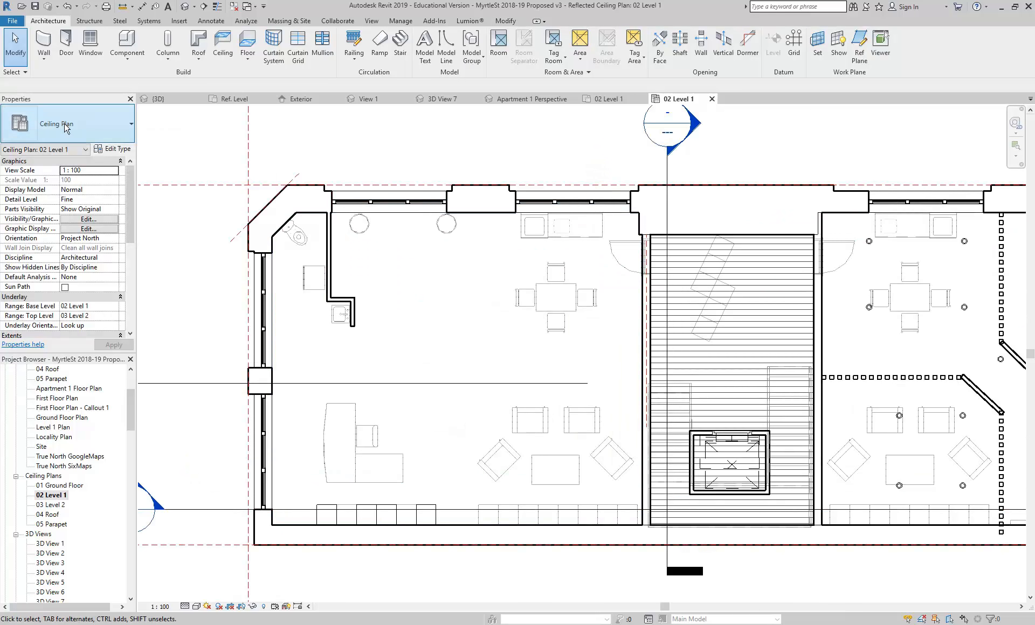
pyautogui.moveTo(131, 187); pyautogui.dragTo(136, 236)
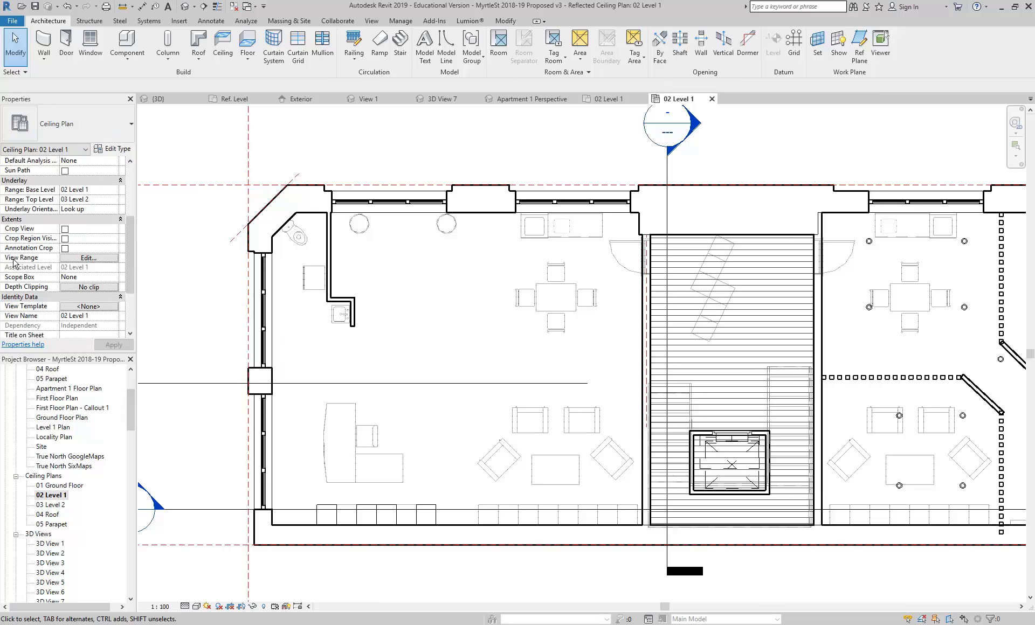
pyautogui.click(93, 261)
pyautogui.moveTo(687, 248)
pyautogui.mouseDown()
pyautogui.moveTo(381, 103)
pyautogui.moveTo(395, 140)
pyautogui.mouseUp()
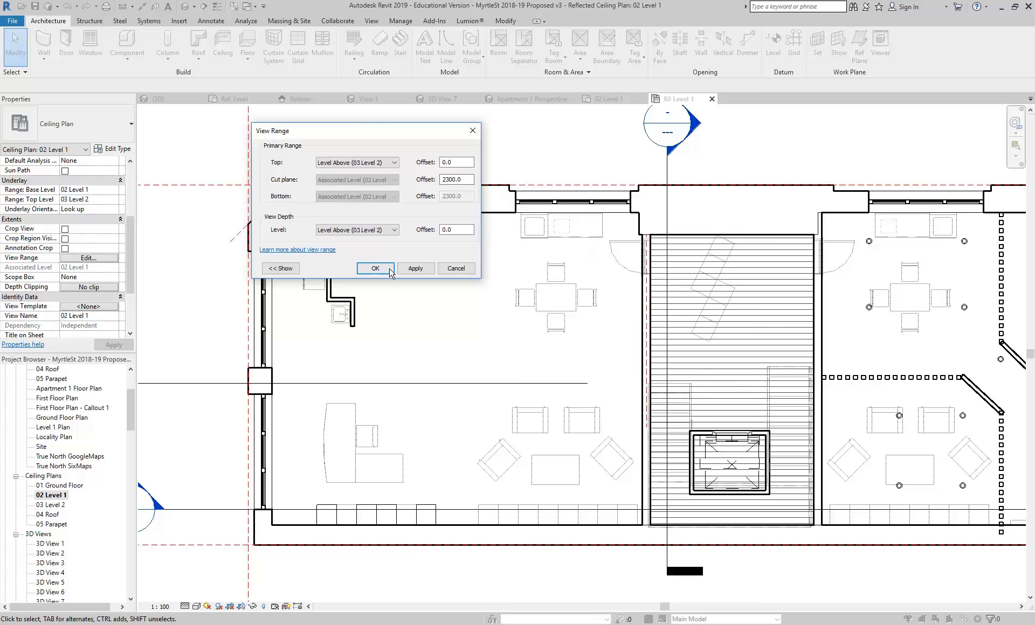
pyautogui.click(455, 268)
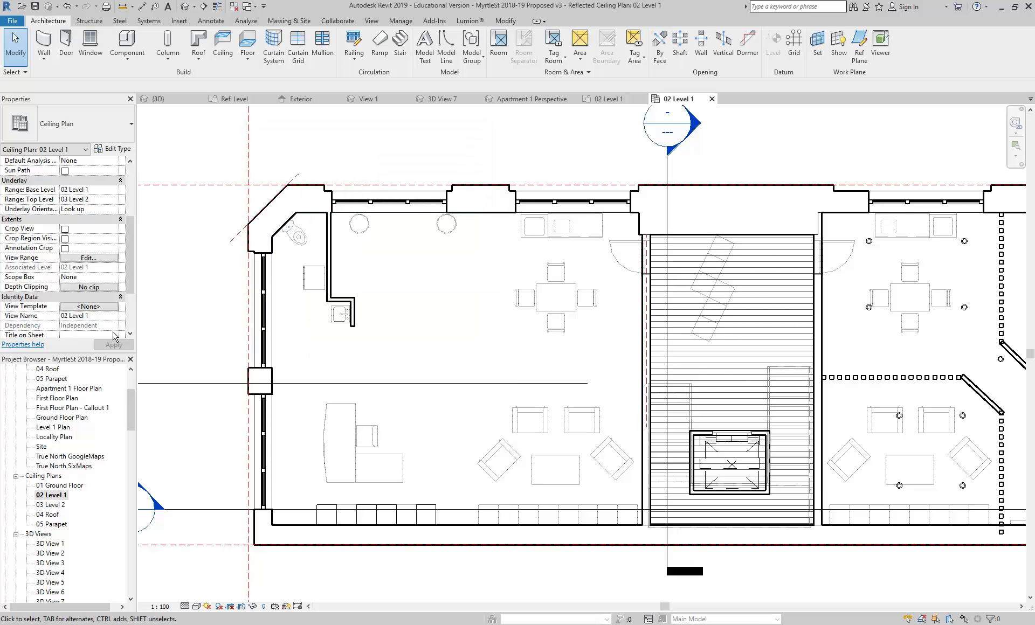
# Step: Set the ceiling plan's underlay base level to None
pyautogui.scroll(3, 131, 259)
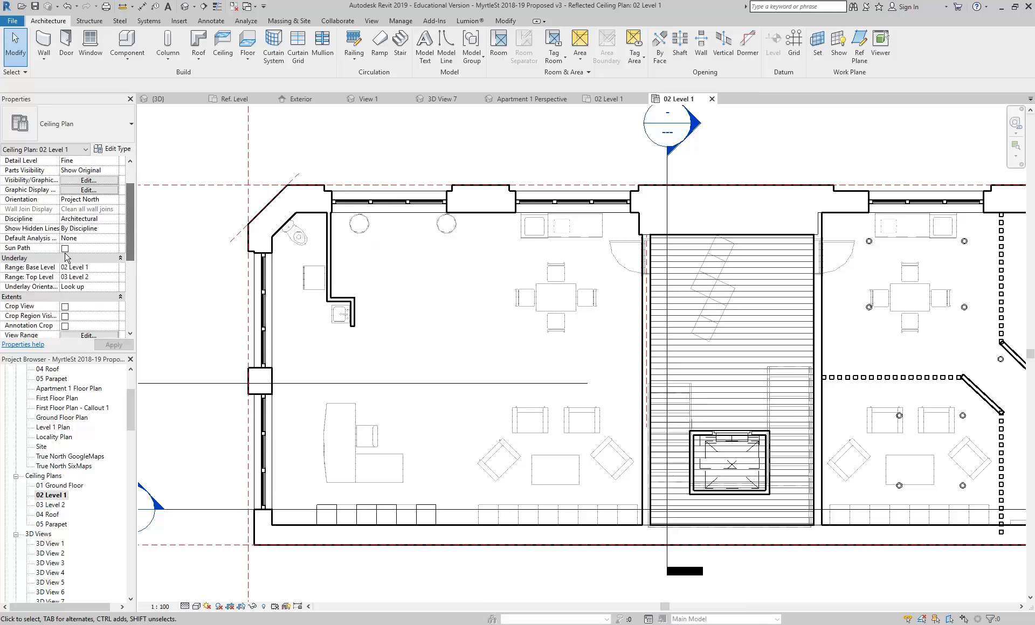
pyautogui.click(110, 269)
pyautogui.click(24, 270)
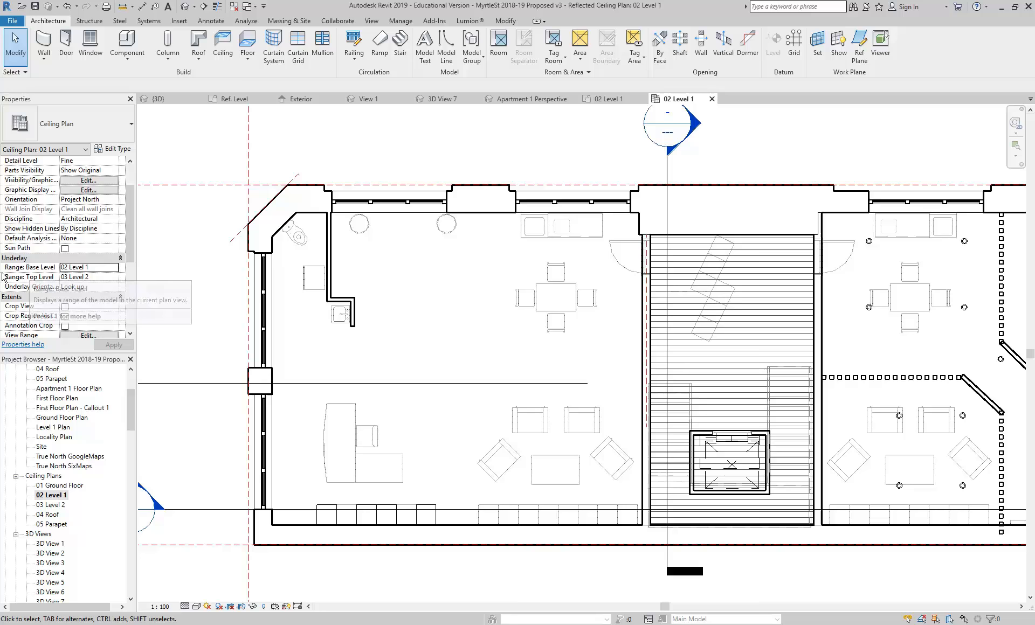
pyautogui.click(114, 268)
pyautogui.click(80, 277)
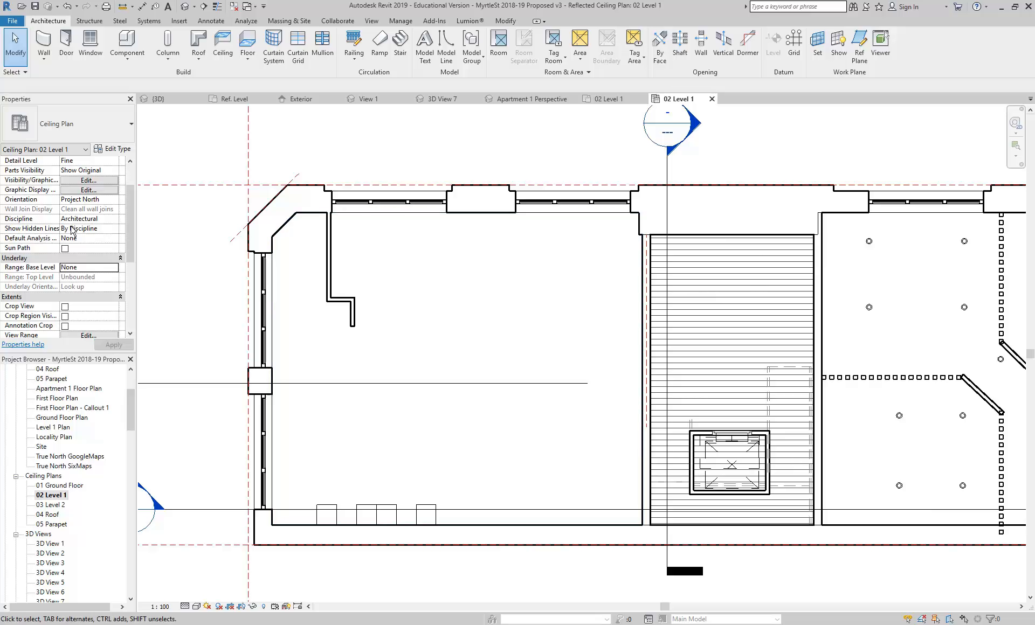
# Step: Switch the underlay base level to 02 Level 1 for comparison and return it to None
pyautogui.click(113, 267)
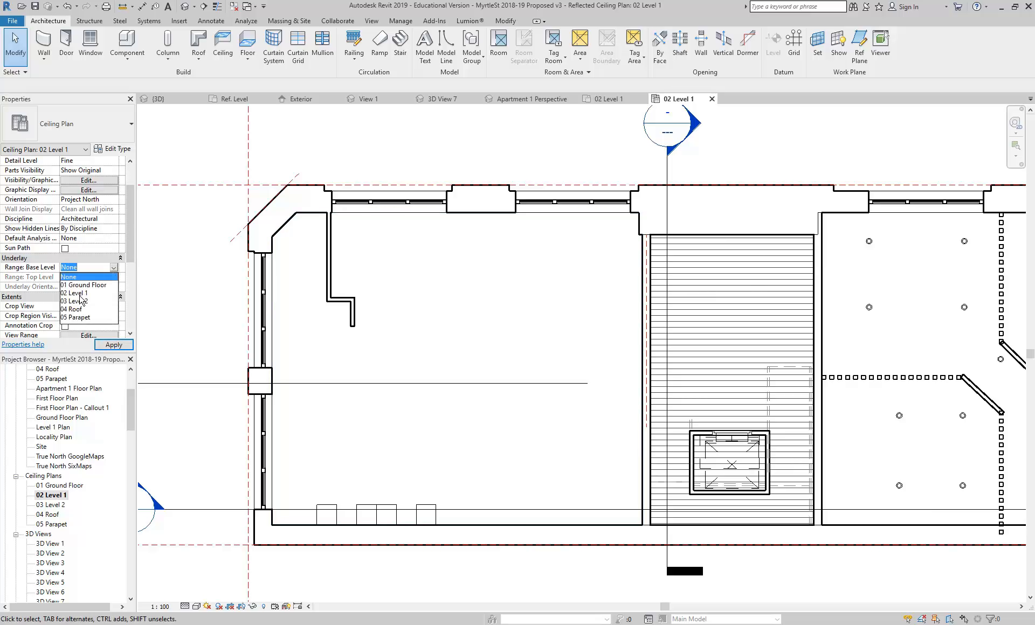
pyautogui.click(81, 294)
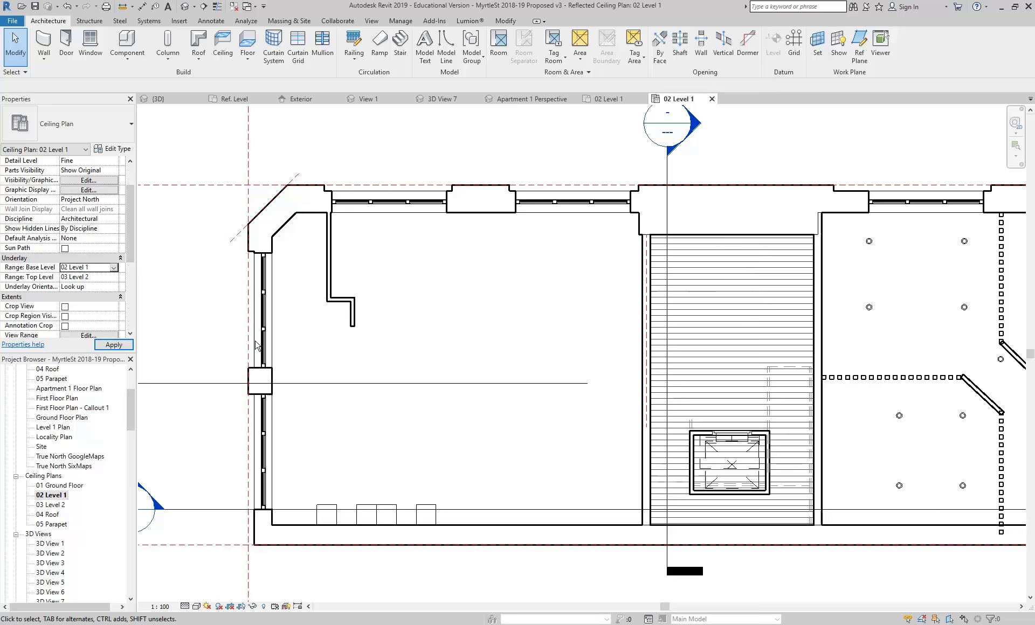
pyautogui.click(113, 267)
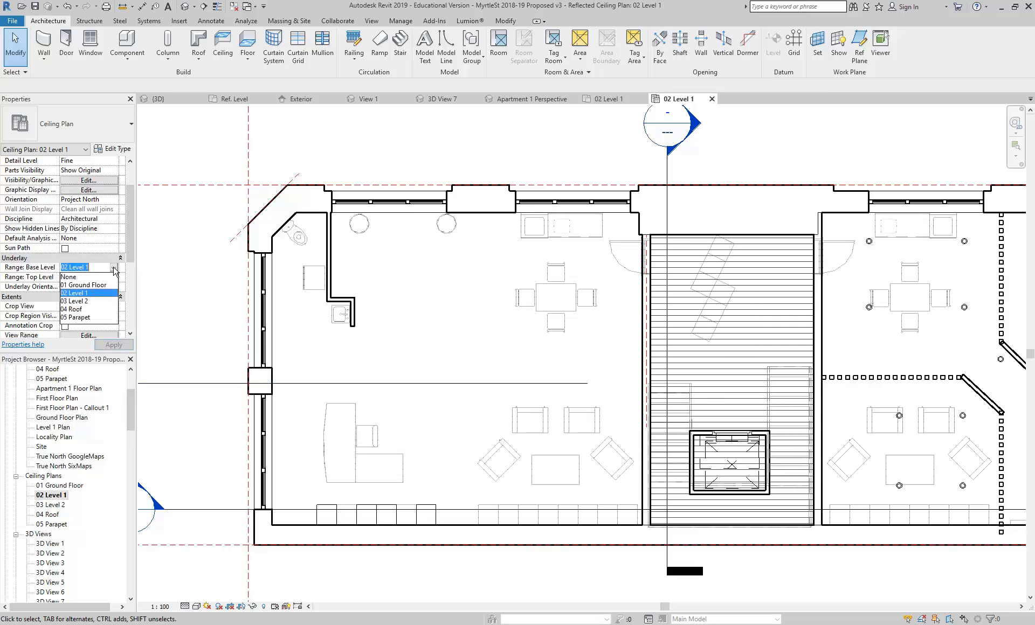
pyautogui.click(79, 277)
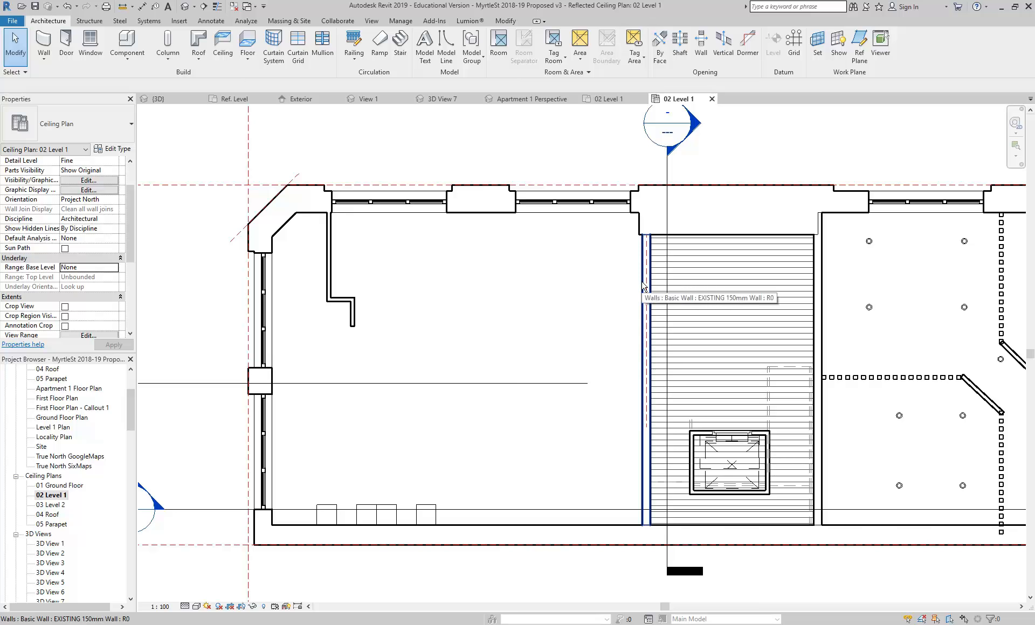
# Step: Set the cut plane offset in the ceiling plan's view range to 1800 and apply it
pyautogui.moveTo(130, 230); pyautogui.dragTo(129, 247)
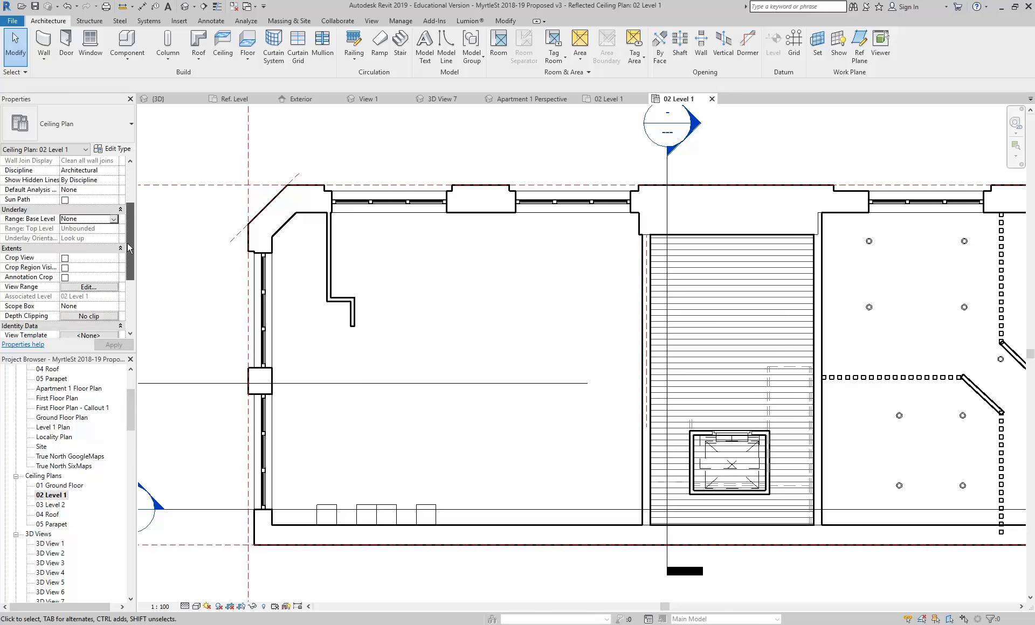
pyautogui.click(81, 287)
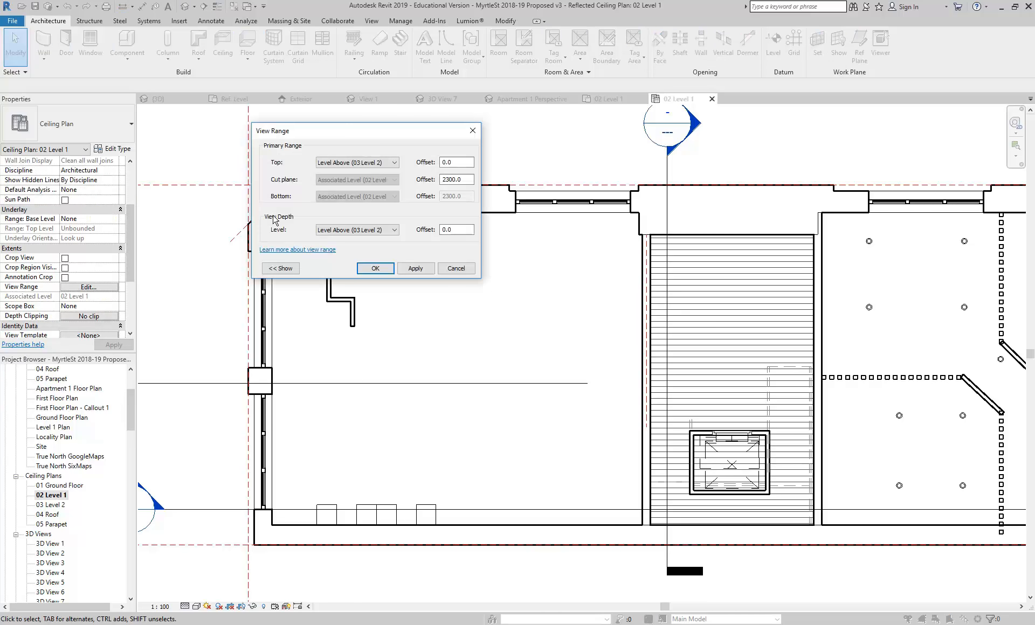
pyautogui.doubleClick(469, 180)
pyautogui.write('1800')
pyautogui.click(426, 268)
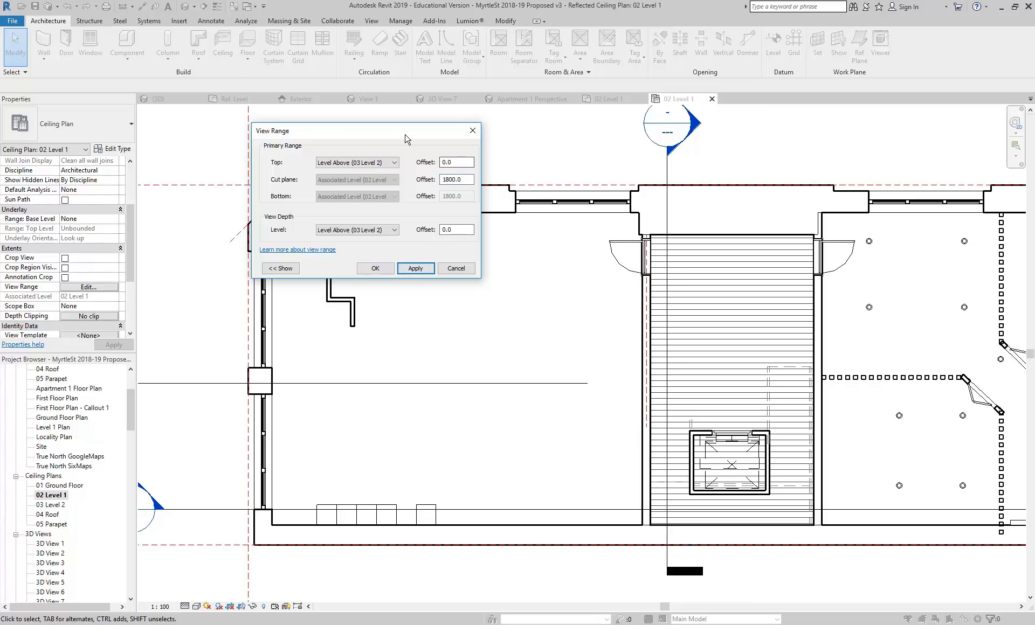
# Step: Set the view range's top to the associated level 02 Level 1 with a 2700 offset, and inspect the apartment ceiling
pyautogui.moveTo(407, 135); pyautogui.dragTo(324, 205)
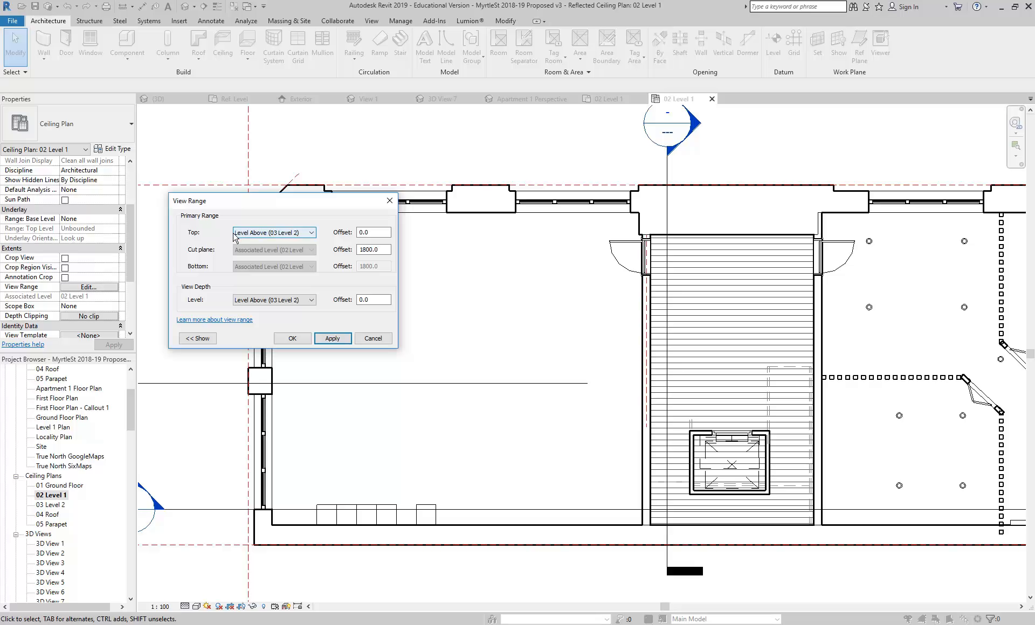
pyautogui.click(294, 233)
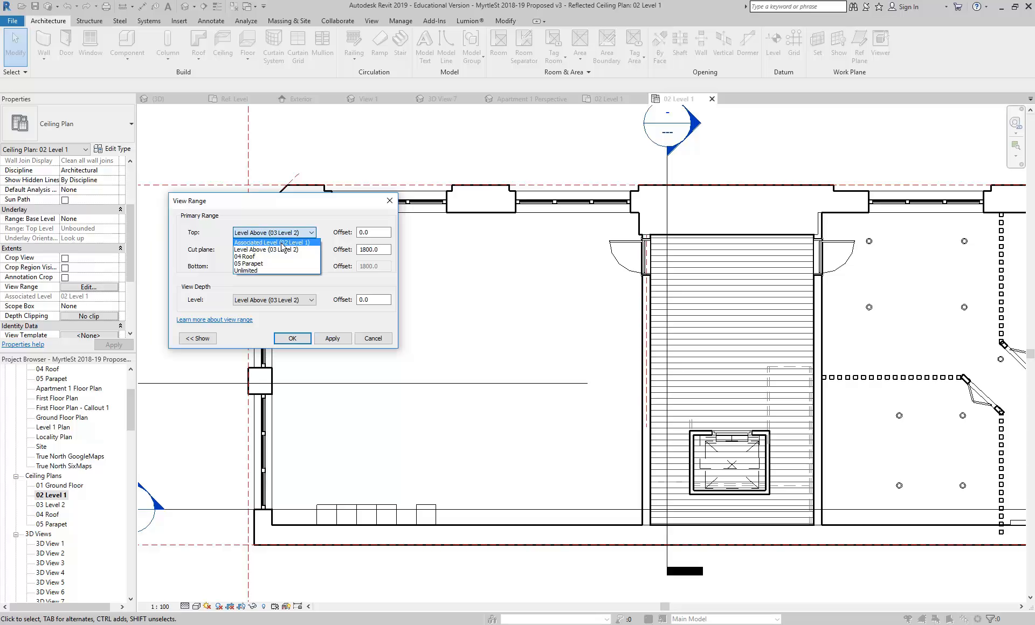
pyautogui.click(282, 243)
pyautogui.doubleClick(371, 232)
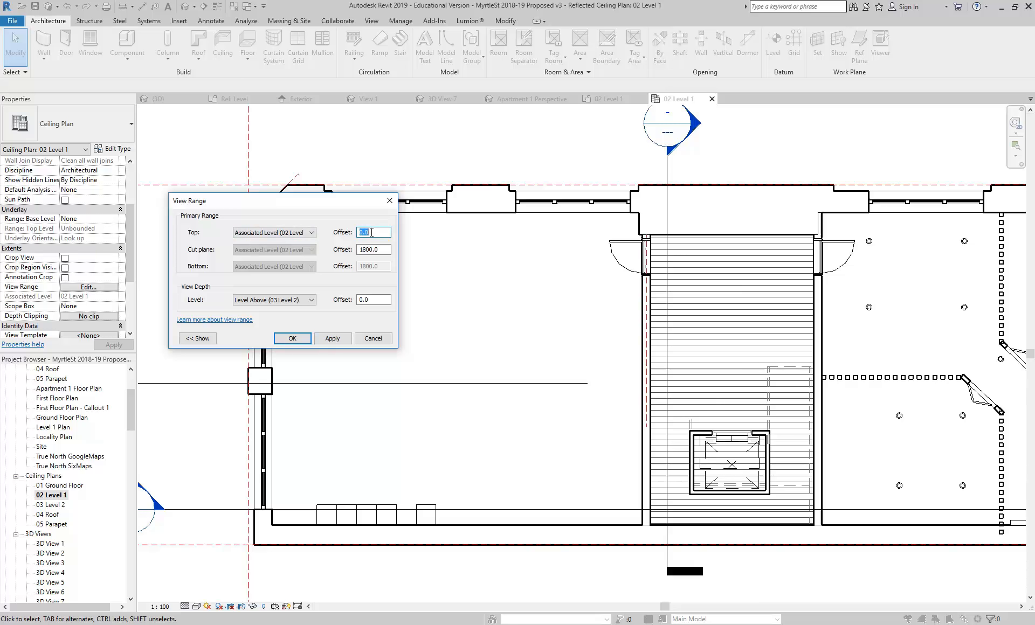
pyautogui.write('27')
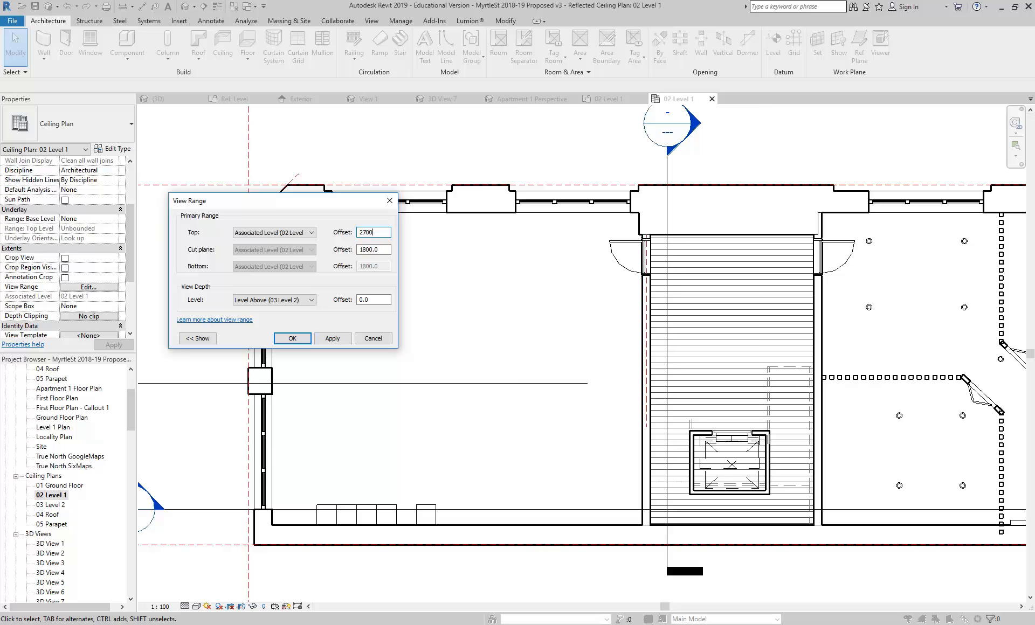
pyautogui.click(332, 338)
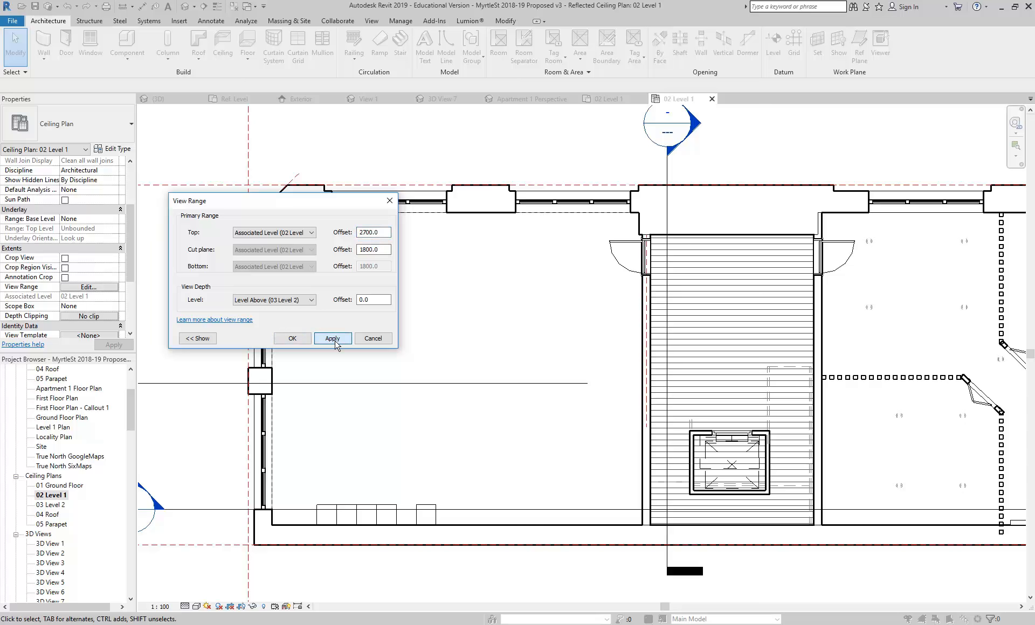
pyautogui.click(289, 338)
pyautogui.click(432, 353)
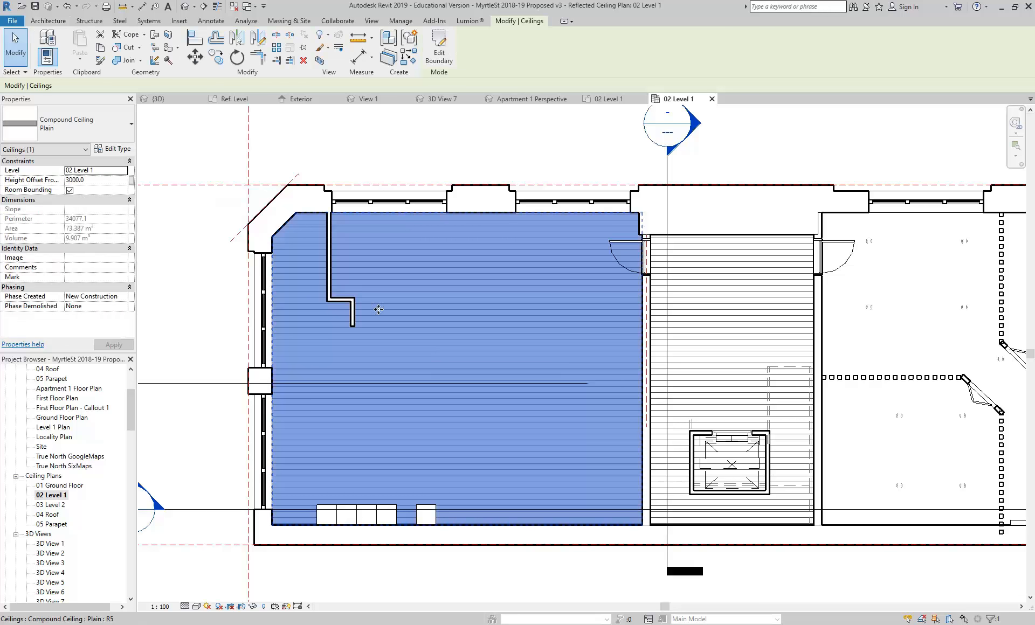
pyautogui.press('Delete')
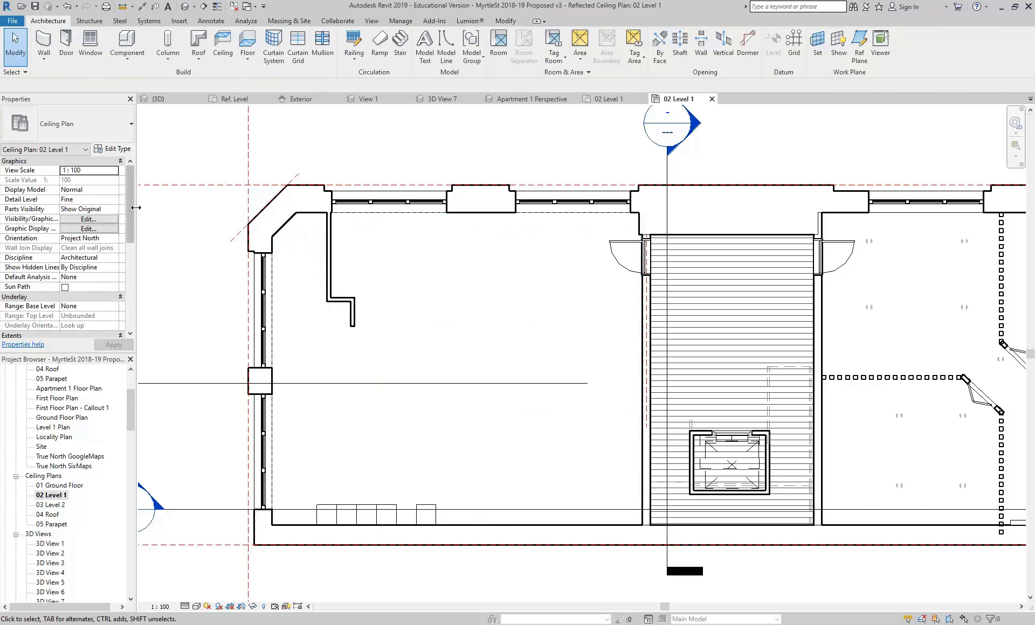
# Step: Set the view range's top offset to 2400 above the associated level 02 Level 1
pyautogui.scroll(-3, 132, 251)
pyautogui.click(89, 297)
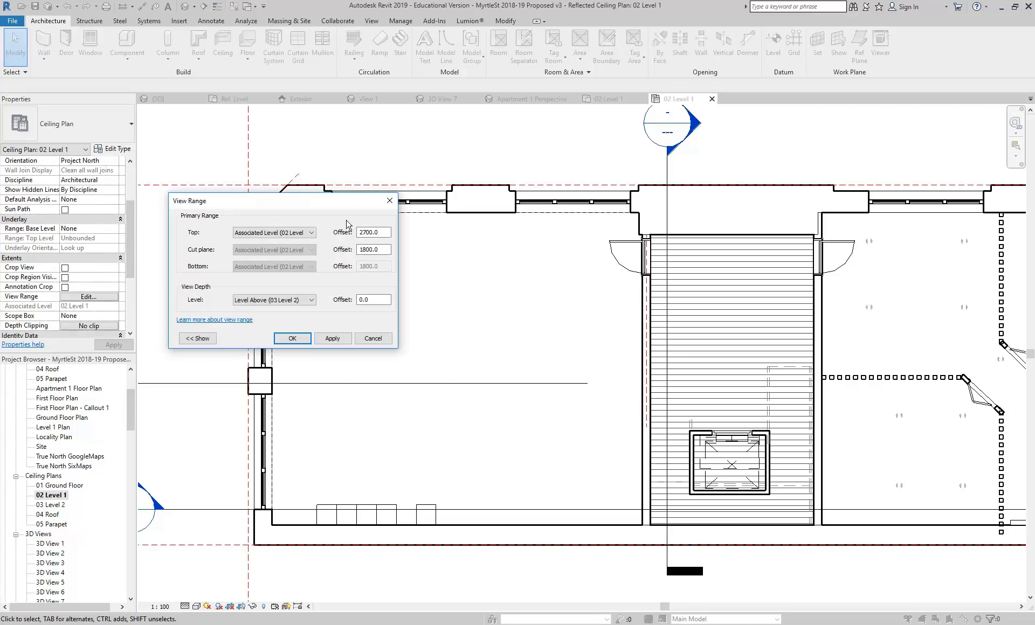
pyautogui.click(289, 234)
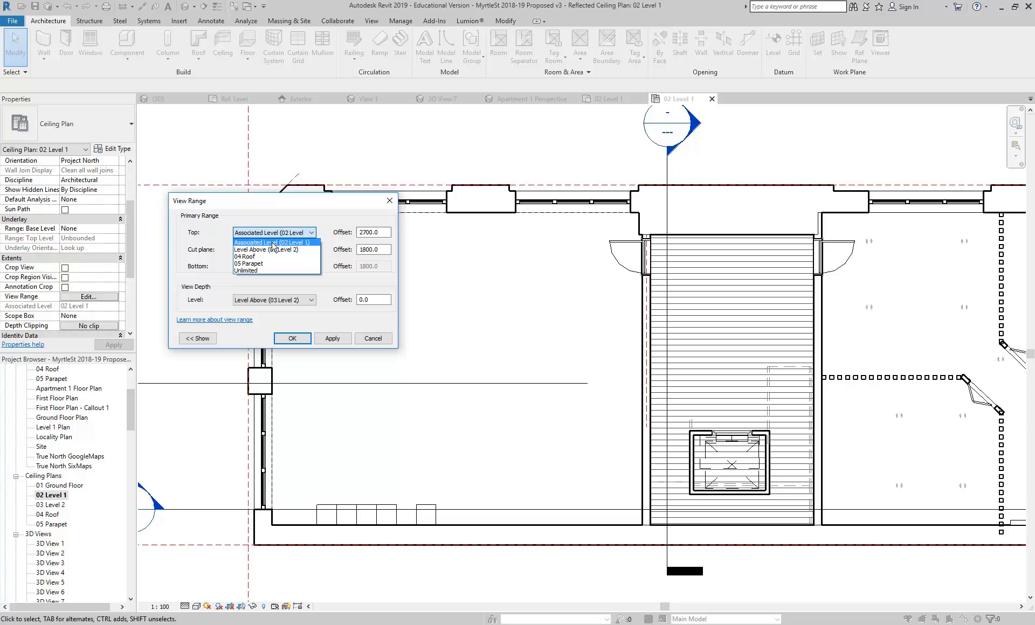
pyautogui.click(297, 242)
pyautogui.click(386, 233)
pyautogui.doubleClick(386, 234)
pyautogui.write('2400')
pyautogui.click(292, 338)
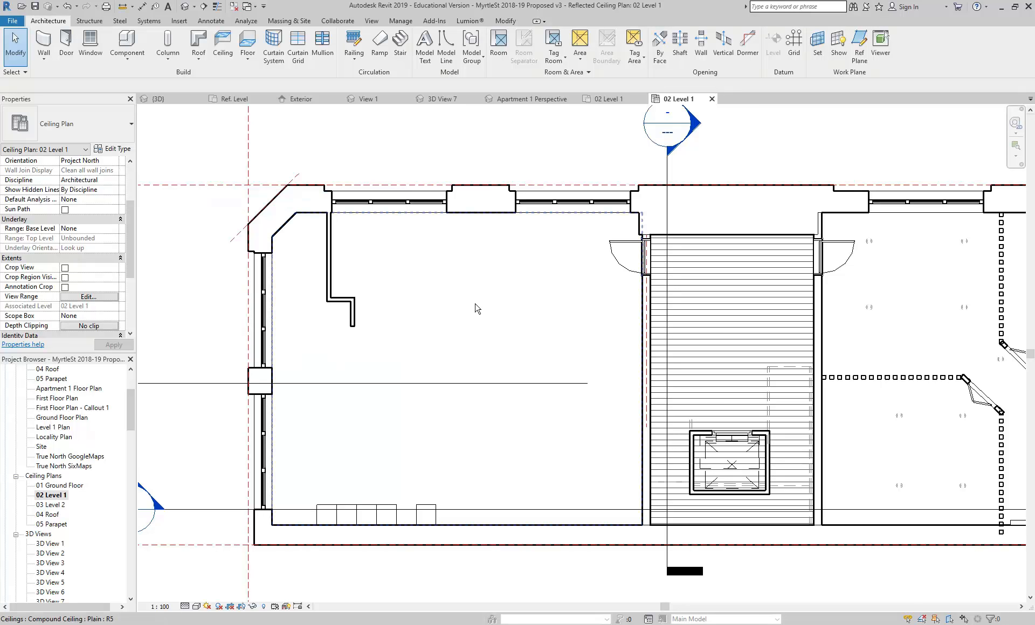
# Step: Set the apartment ceiling's height offset from level to 3600
pyautogui.click(476, 307)
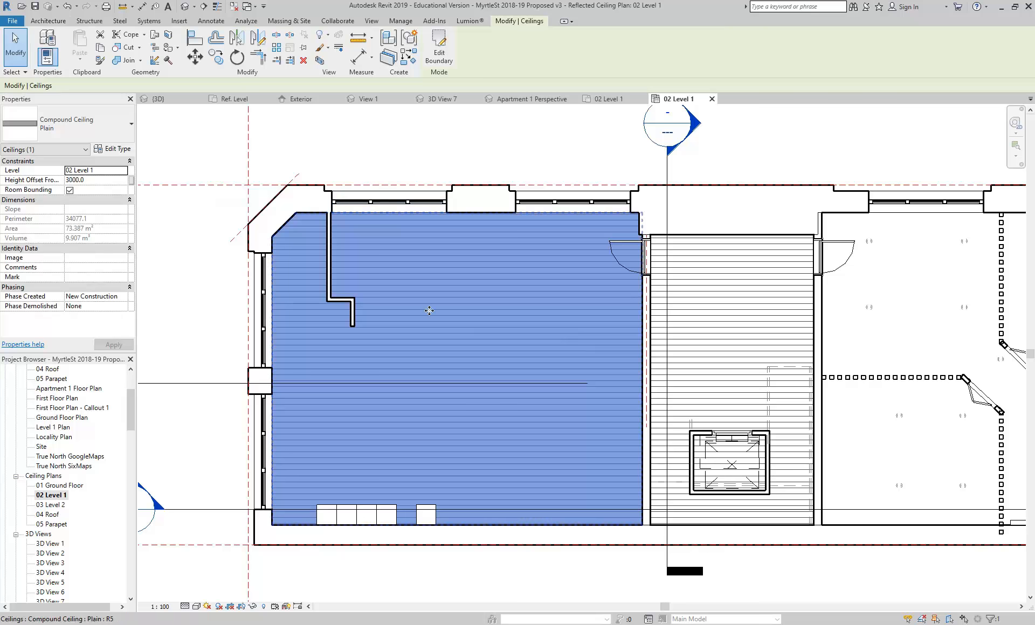
pyautogui.click(98, 179)
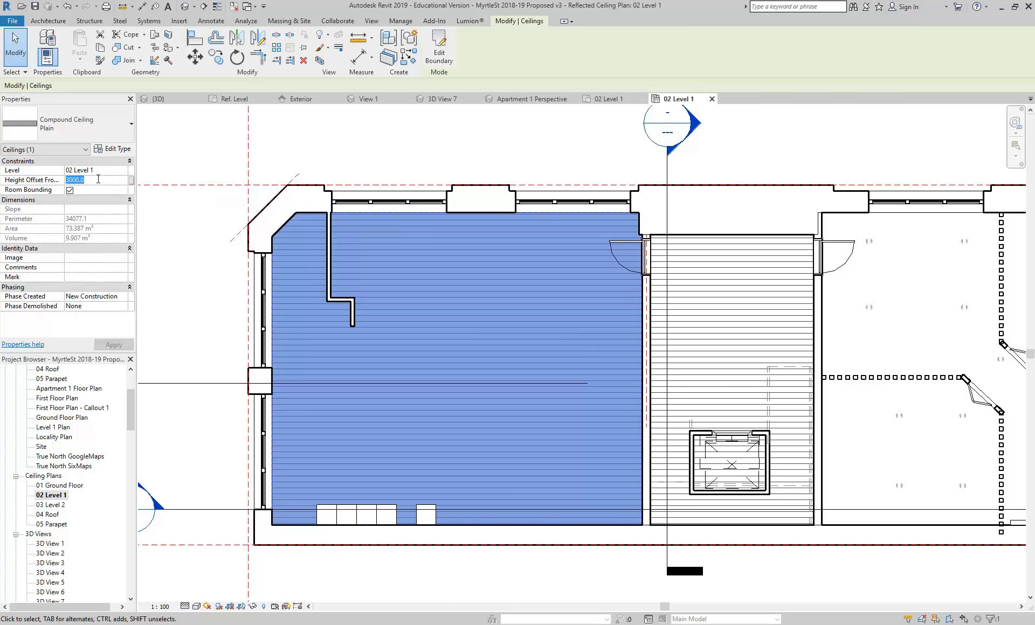
pyautogui.write('3600')
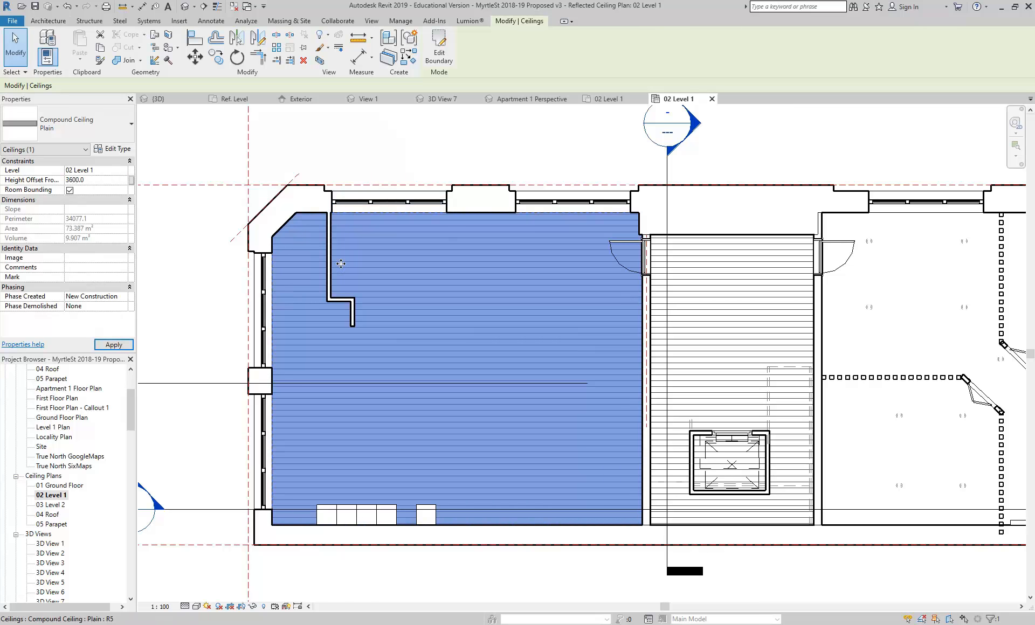
pyautogui.click(390, 139)
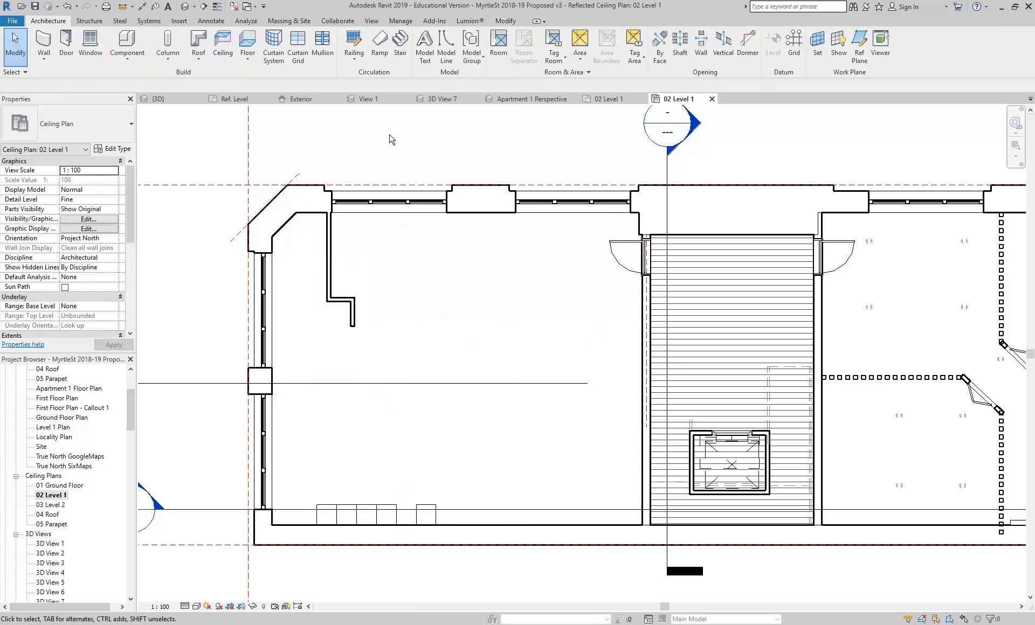
# Step: Hide the apartment ceiling element in the ceiling plan view, and undo the hiding
pyautogui.click(447, 365)
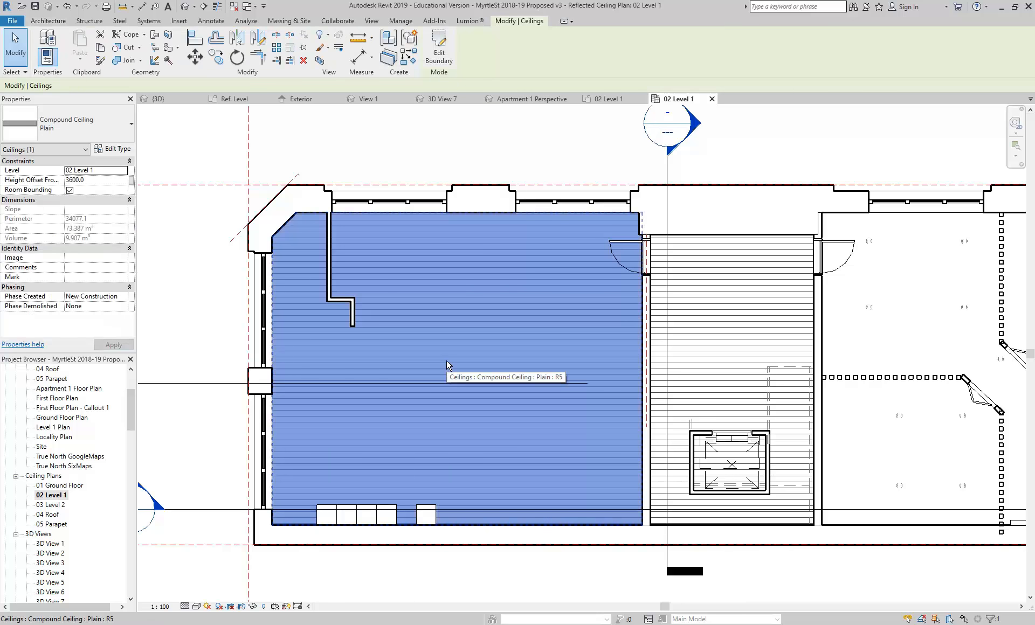
pyautogui.rightClick(448, 293)
pyautogui.moveTo(577, 342)
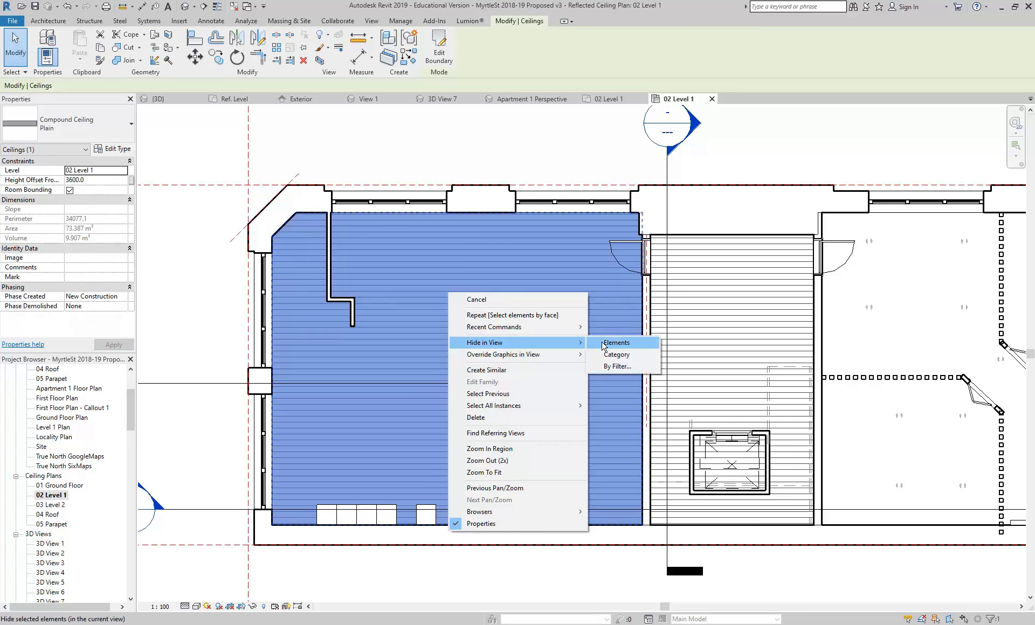
pyautogui.click(615, 343)
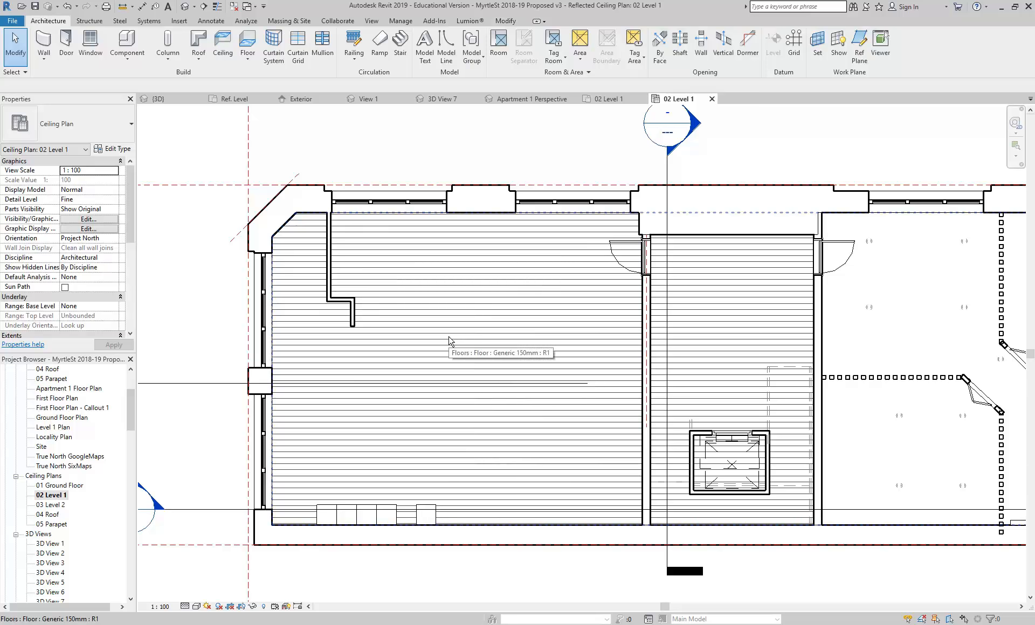
pyautogui.click(67, 6)
pyautogui.click(462, 307)
pyautogui.click(187, 148)
# Step: Set the ceiling plan's view range top to Level Above (03 Level 2) with a 0 offset
pyautogui.moveTo(128, 199); pyautogui.dragTo(128, 249)
pyautogui.click(73, 277)
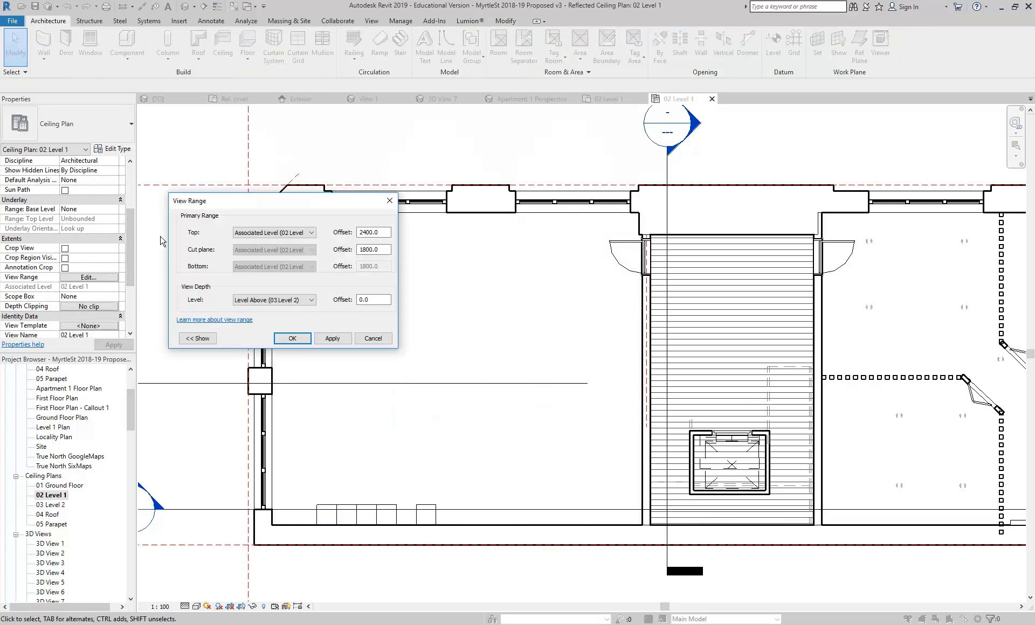
pyautogui.click(280, 233)
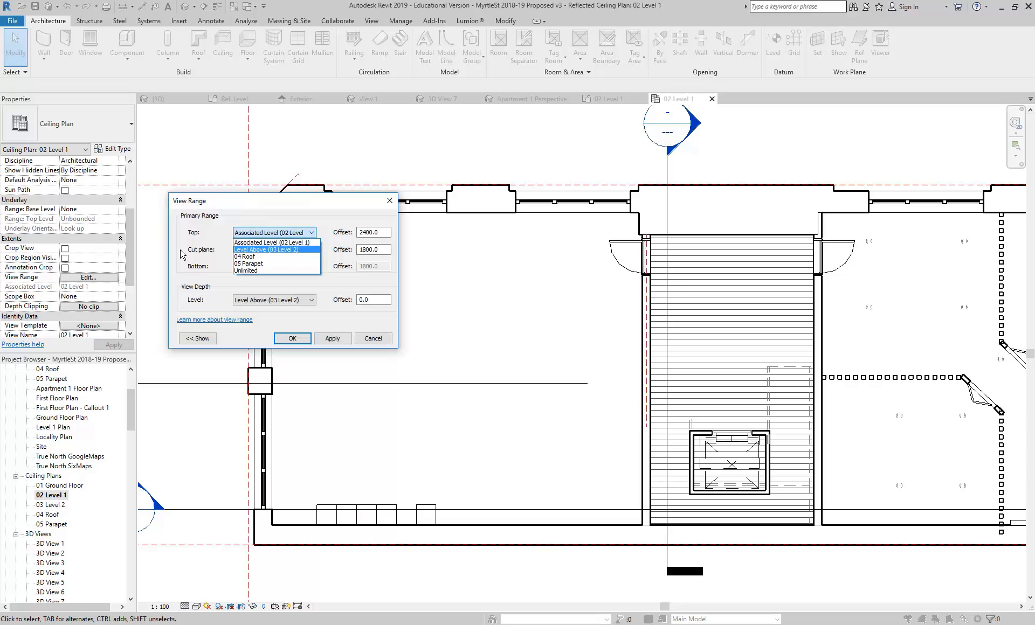
pyautogui.click(262, 250)
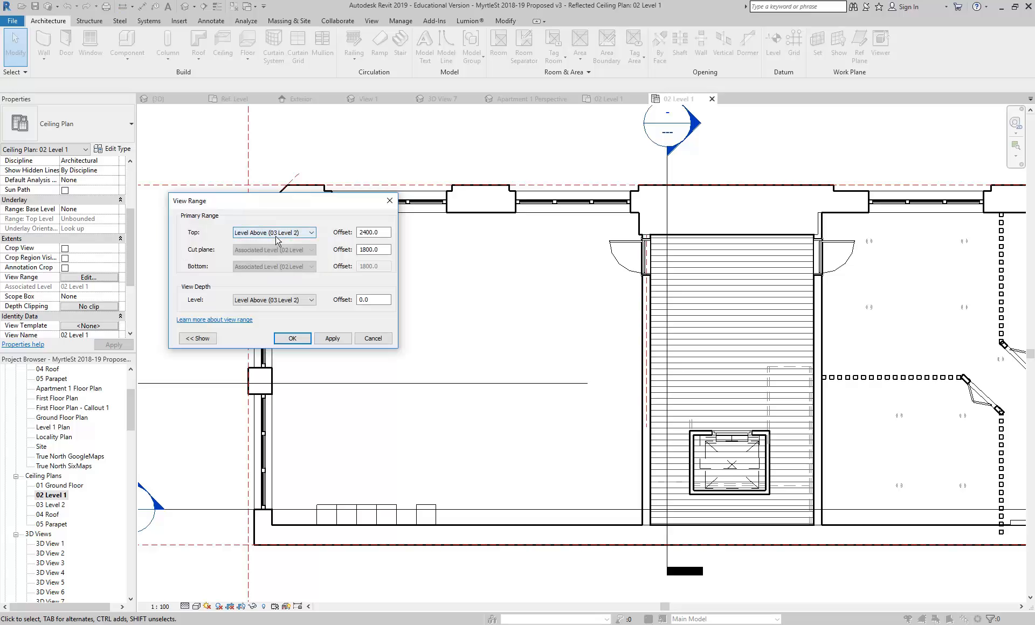
pyautogui.press('Tab')
pyautogui.write('0')
pyautogui.click(381, 248)
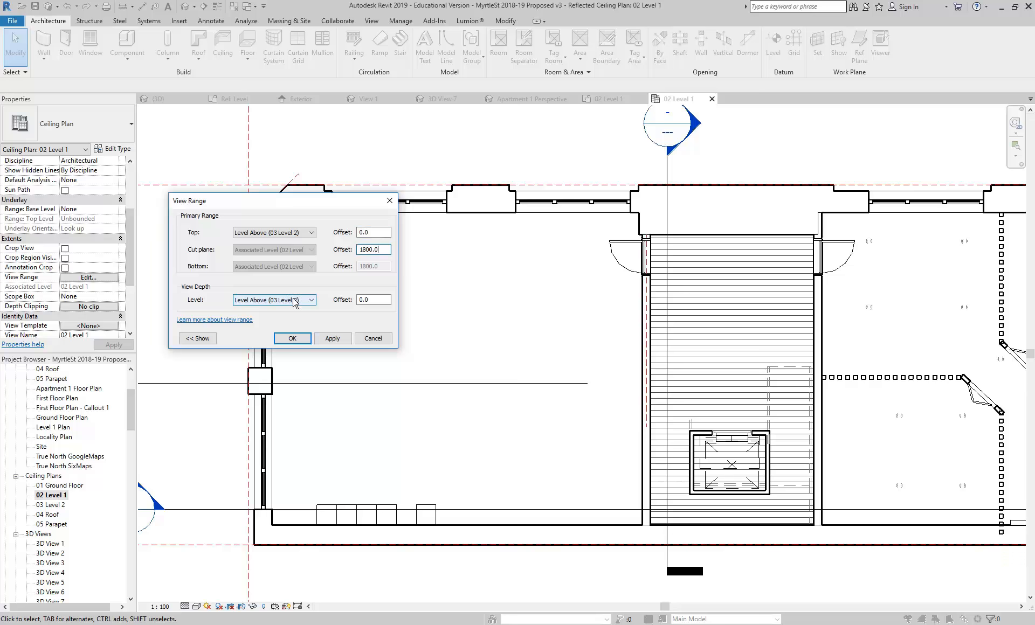
# Step: Set the view range's top back to the associated level 02 Level 1 with a 2400 offset
pyautogui.click(284, 233)
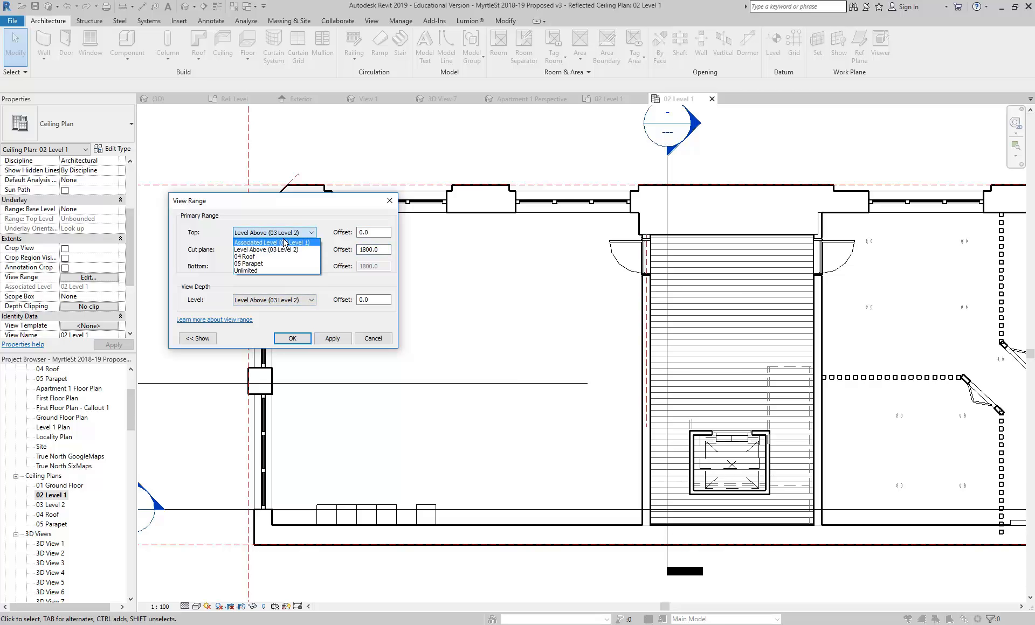
pyautogui.click(285, 243)
pyautogui.press('Tab')
pyautogui.write('2')
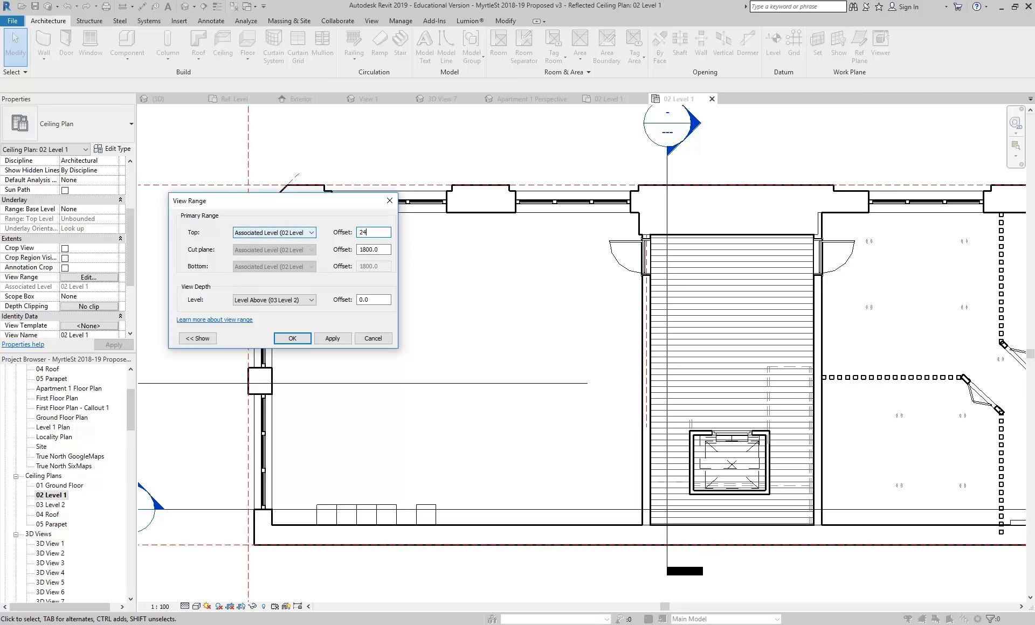
pyautogui.write('400')
# Step: Set the view depth to the associated level 02 Level 1 with a 2400 offset, and confirm the view range
pyautogui.click(274, 300)
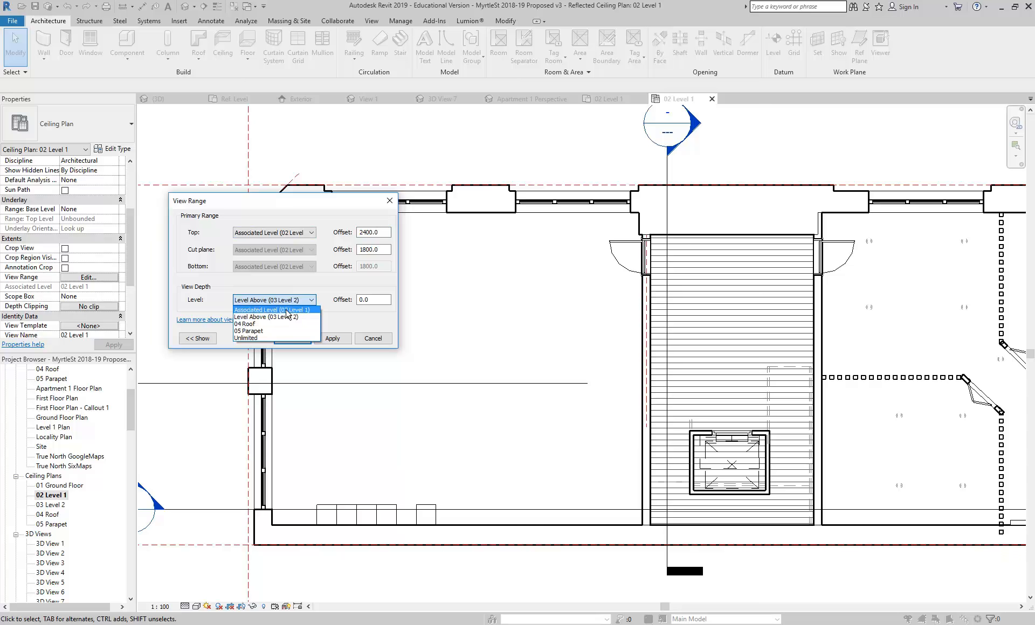
pyautogui.click(287, 314)
pyautogui.doubleClick(377, 300)
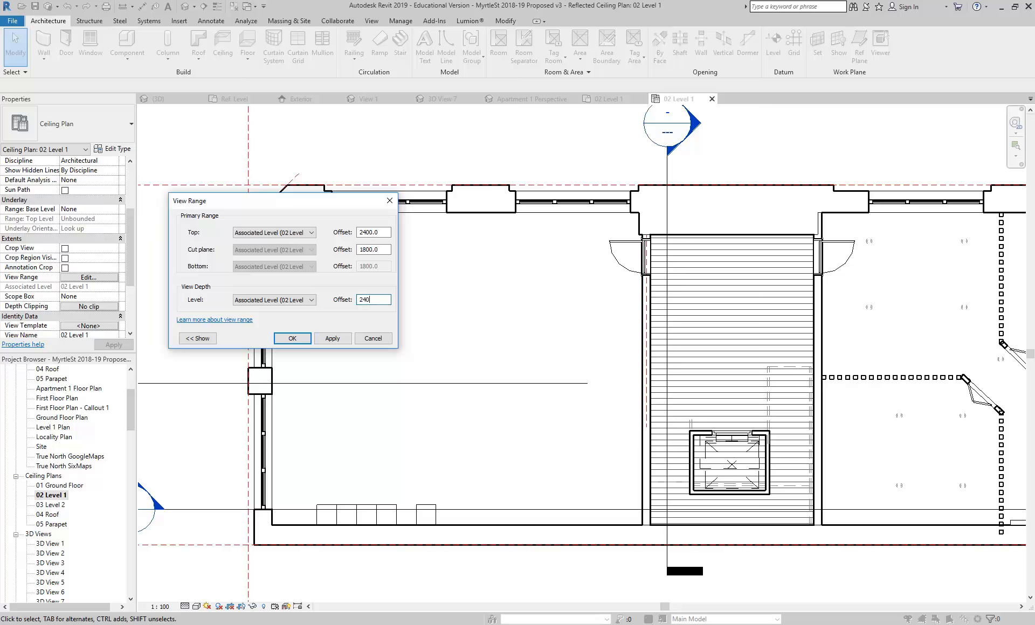
pyautogui.write('2400')
pyautogui.click(295, 342)
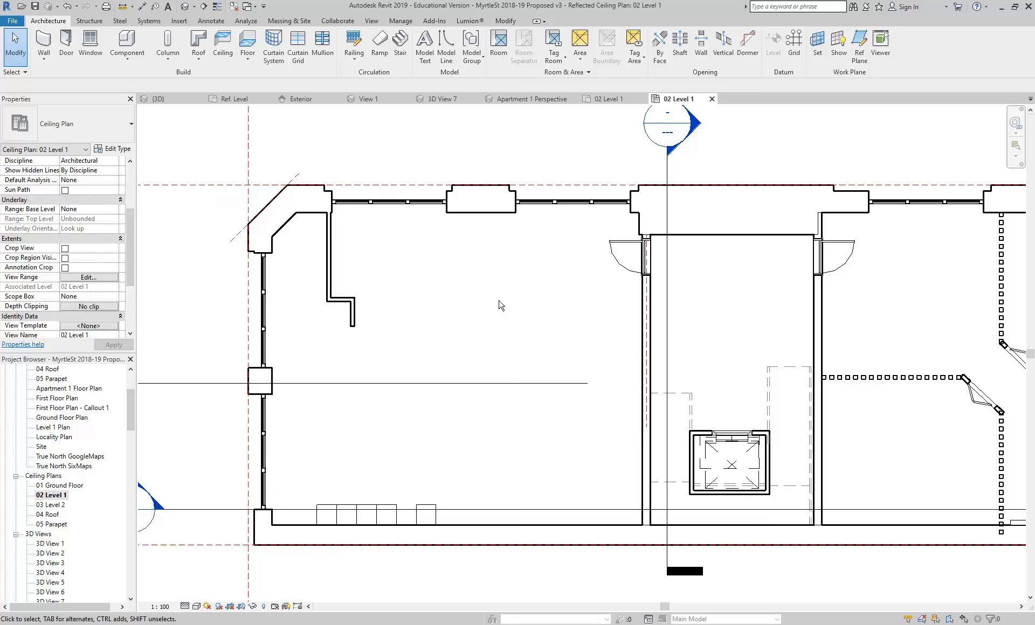
# Step: Open Section 1 from its marker on the plan and examine the apartment ceiling's height between 02 Level 1 and 03 Level 2
pyautogui.scroll(-4, 500, 305)
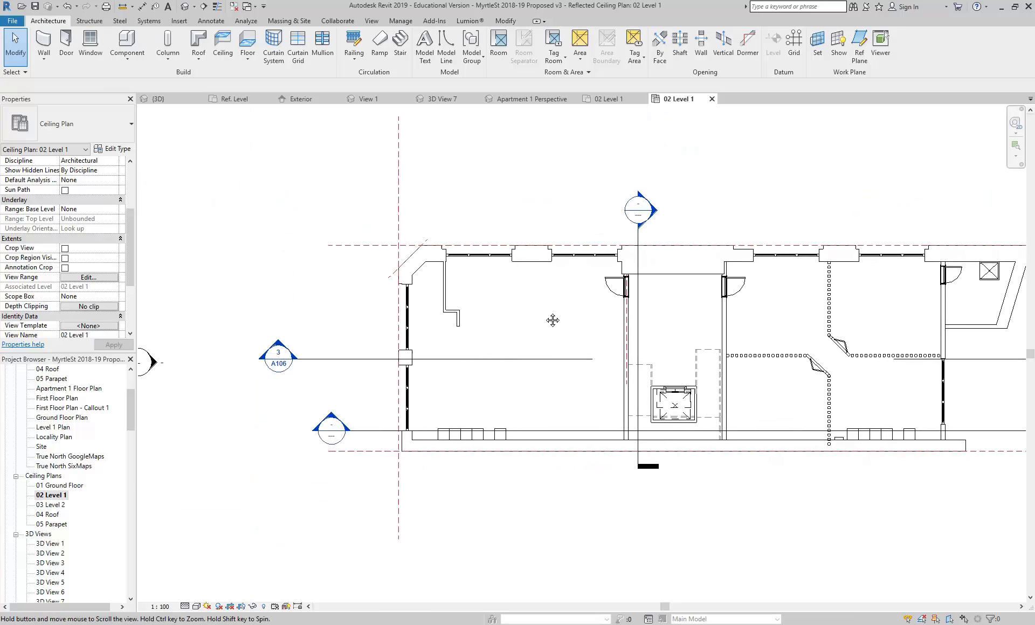
pyautogui.doubleClick(285, 349)
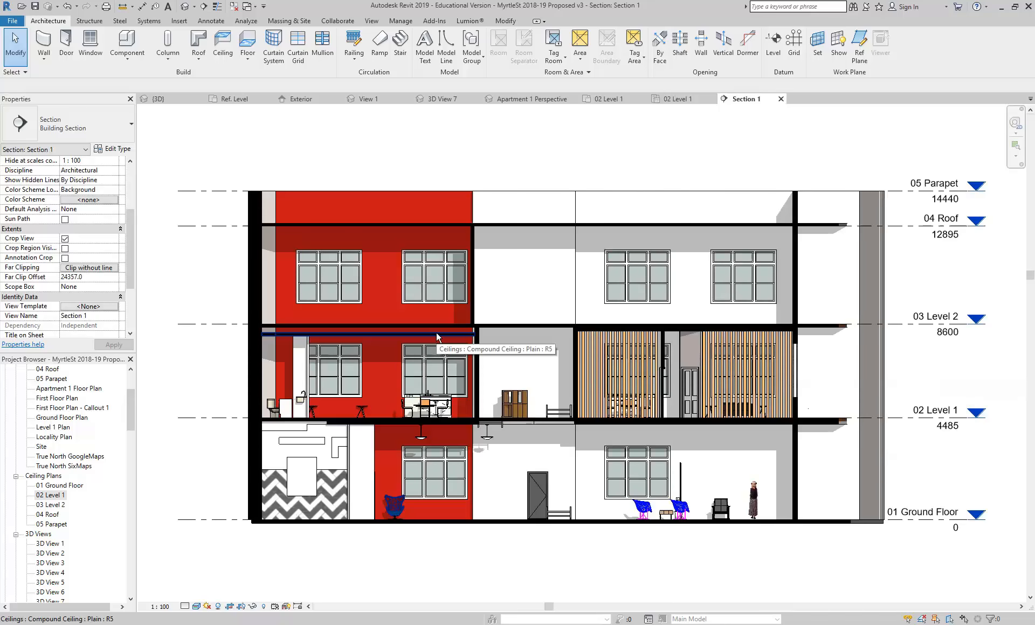
pyautogui.click(364, 335)
pyautogui.scroll(3, 312, 339)
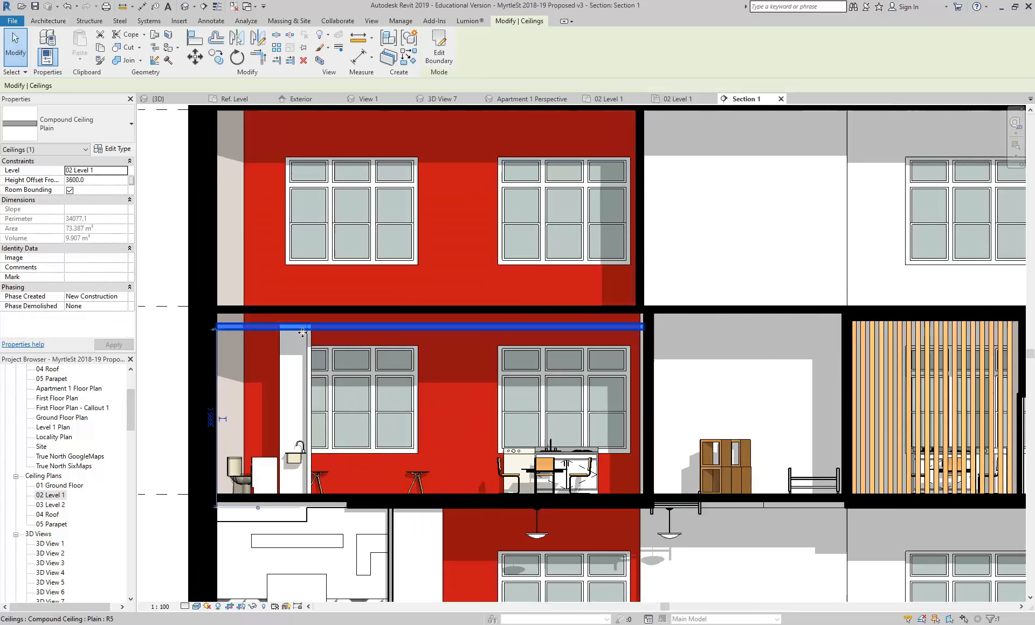
pyautogui.moveTo(338, 336); pyautogui.dragTo(393, 317, button='middle')
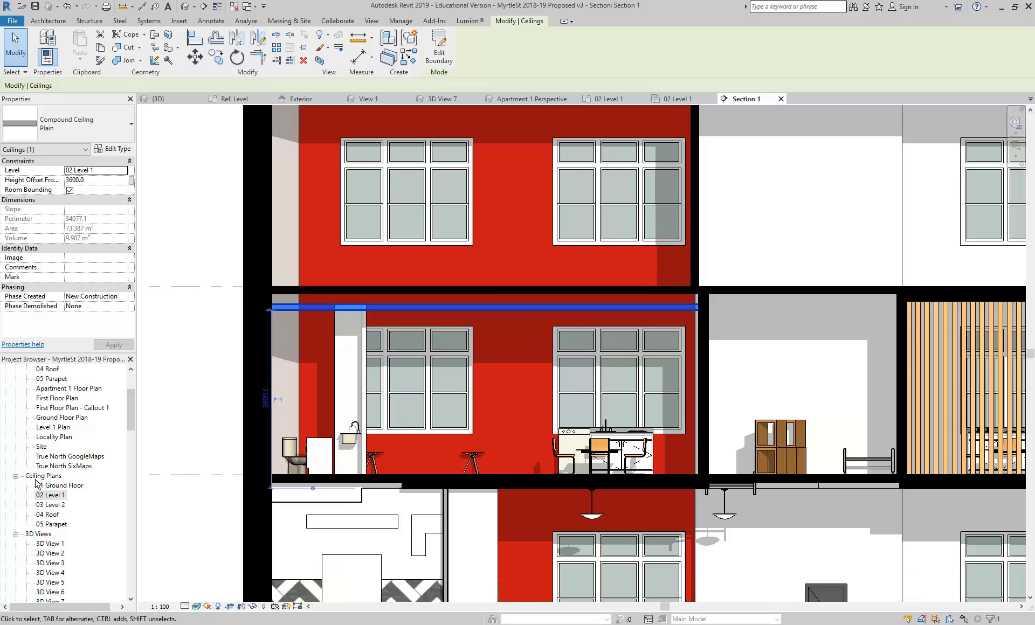
# Step: Return to the 02 Level 1 ceiling plan and set its view range top to Level Above (03 Level 2) with a 0 offset
pyautogui.doubleClick(54, 496)
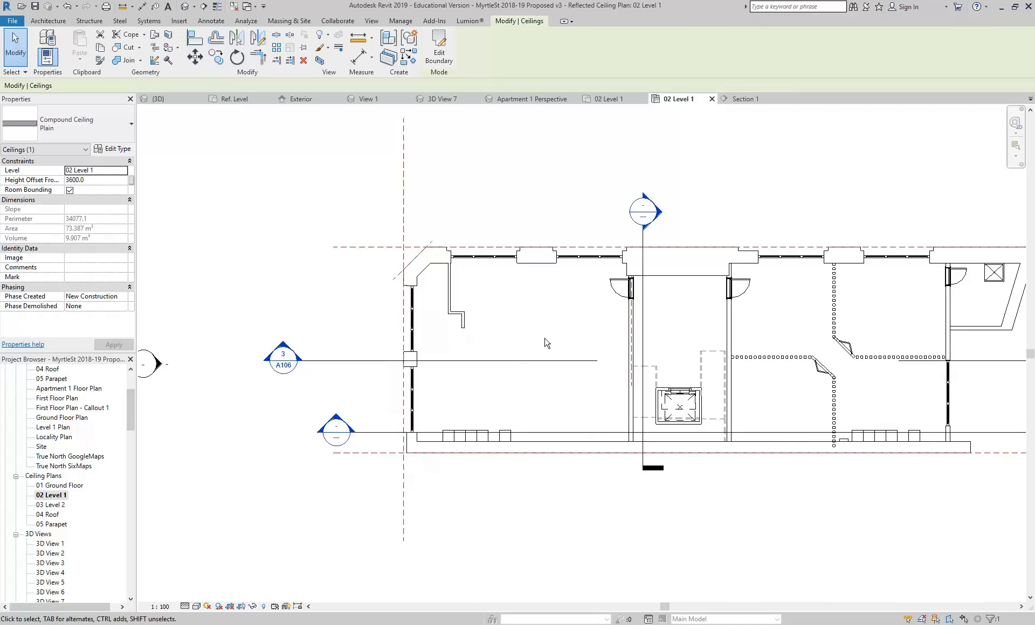
pyautogui.click(186, 286)
pyautogui.moveTo(128, 206); pyautogui.dragTo(130, 259)
pyautogui.click(89, 257)
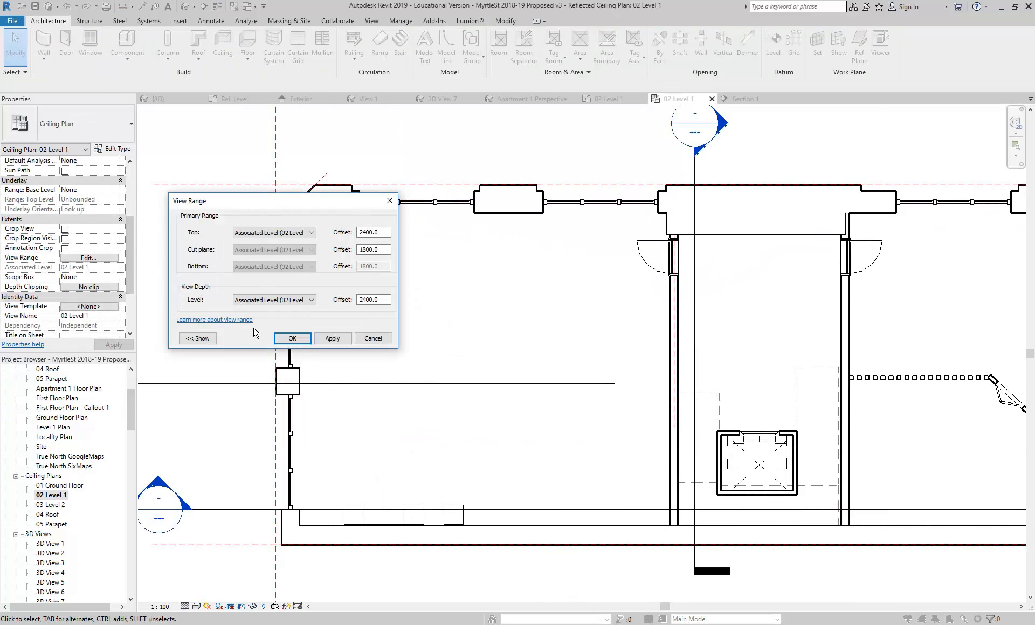
pyautogui.click(281, 233)
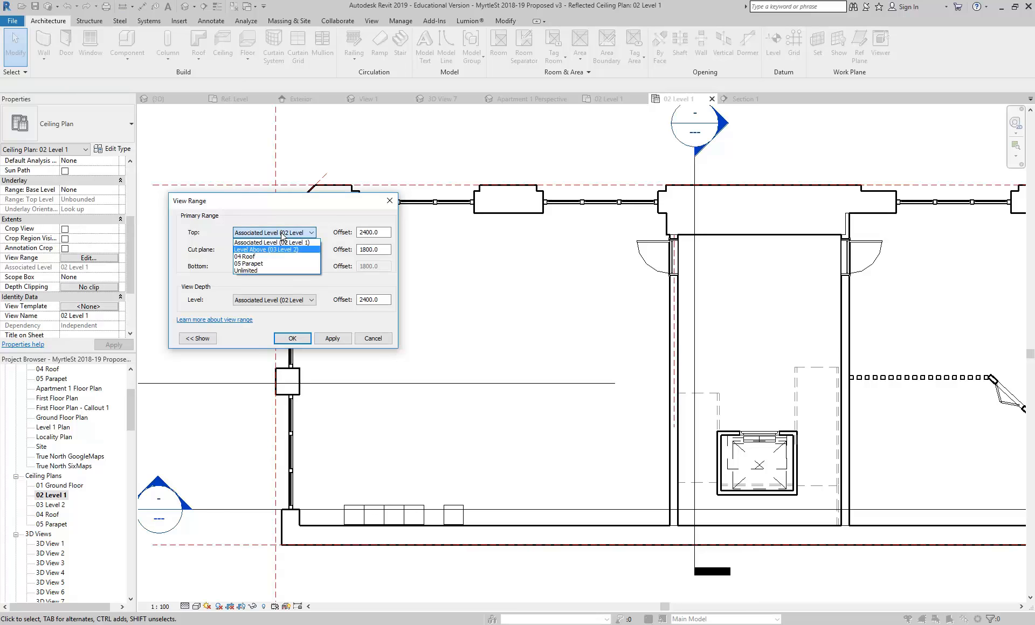
pyautogui.click(269, 249)
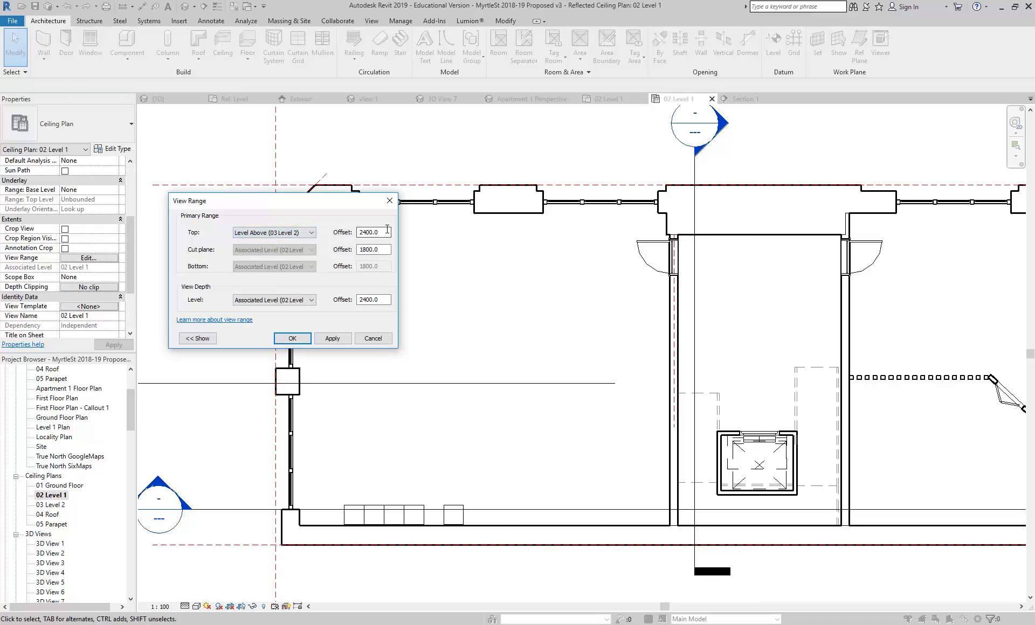
pyautogui.click(253, 235)
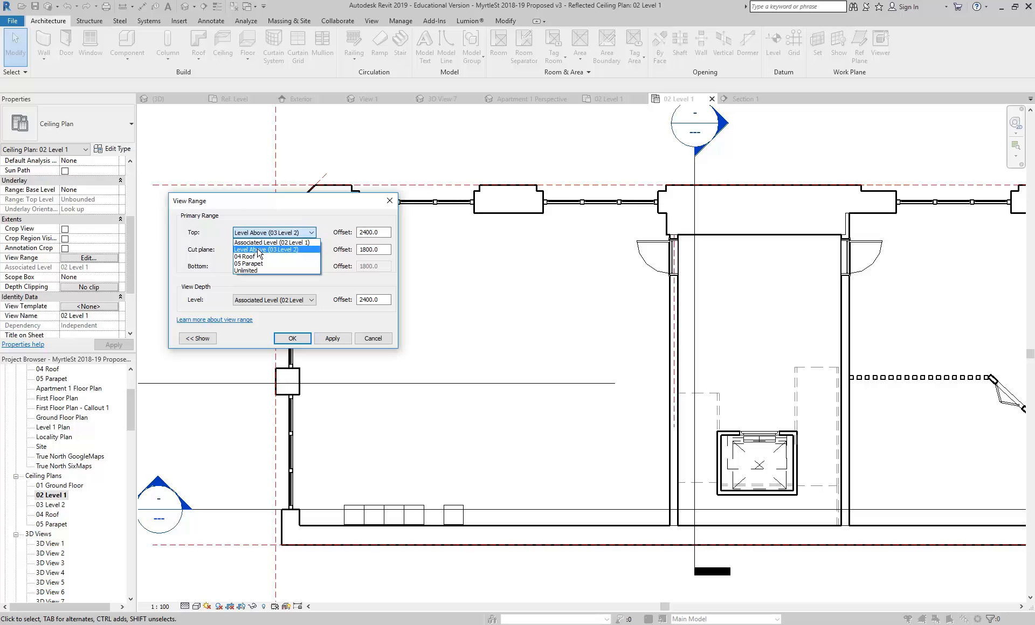
pyautogui.click(258, 250)
pyautogui.doubleClick(384, 231)
pyautogui.write('0')
pyautogui.press('Tab')
# Step: Set the view depth to Level Above (03 Level 2) with a 0 offset
pyautogui.click(311, 300)
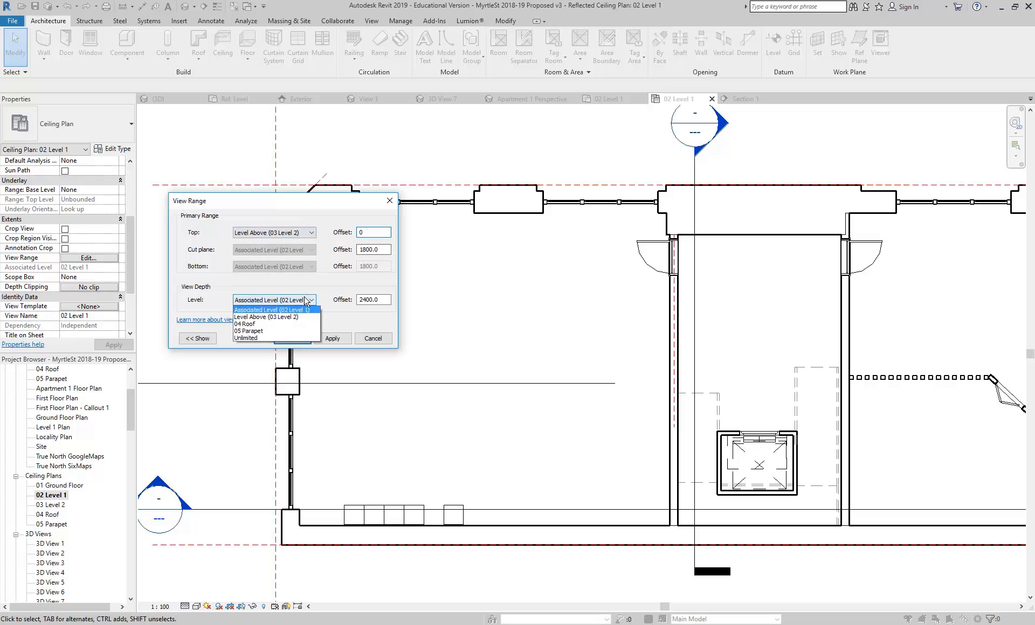
pyautogui.click(266, 317)
pyautogui.press('Tab')
pyautogui.write('0')
pyautogui.click(383, 250)
pyautogui.moveTo(280, 201); pyautogui.dragTo(331, 185)
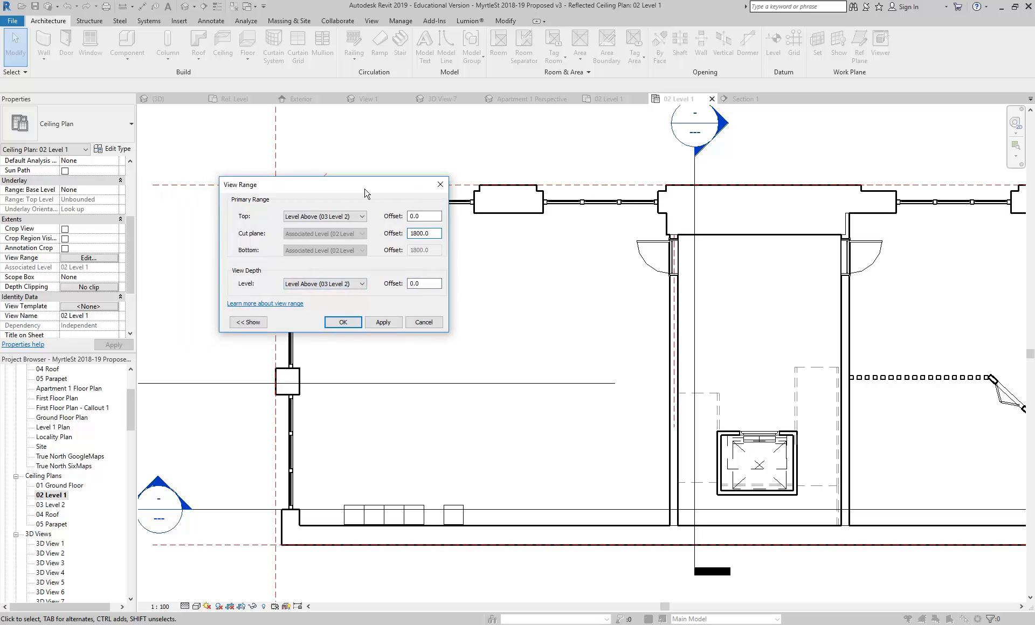
# Step: Review the sample view range diagram, confirm the view range settings and check the apartment ceiling in the plan
pyautogui.click(242, 326)
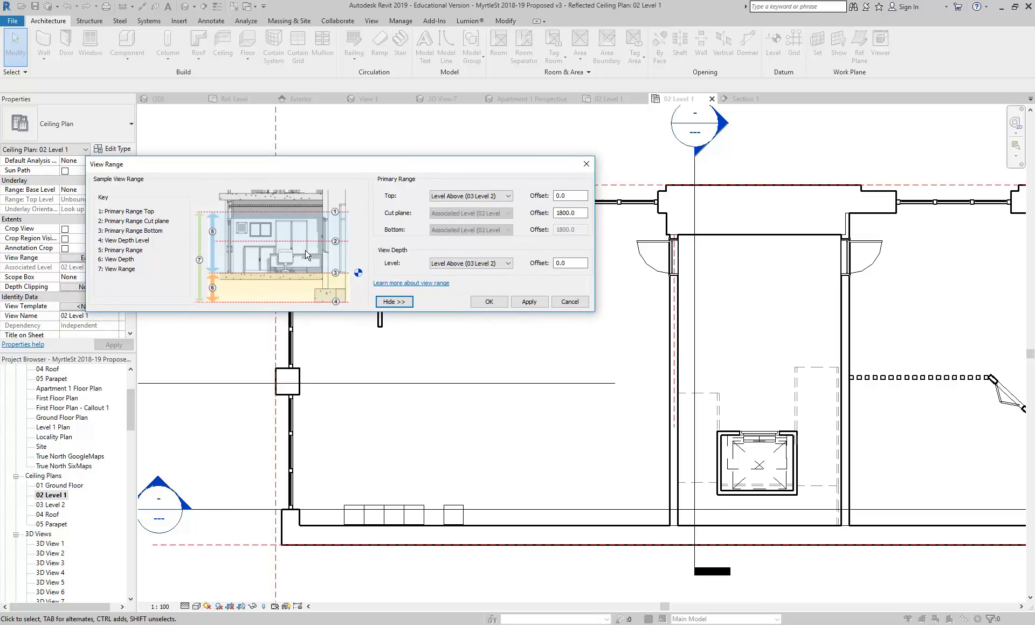
pyautogui.click(394, 303)
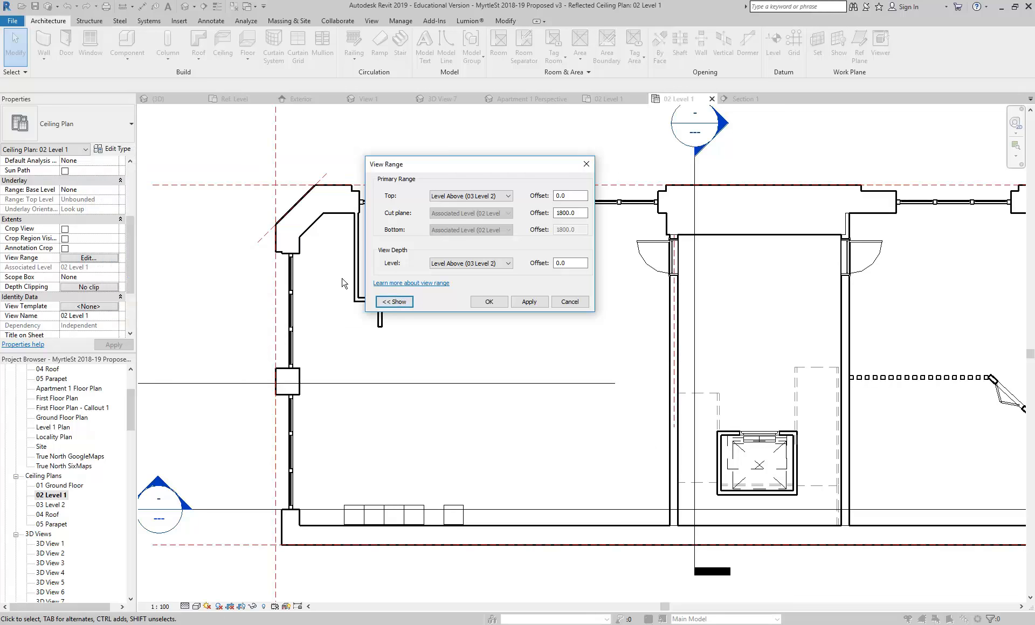
pyautogui.click(395, 303)
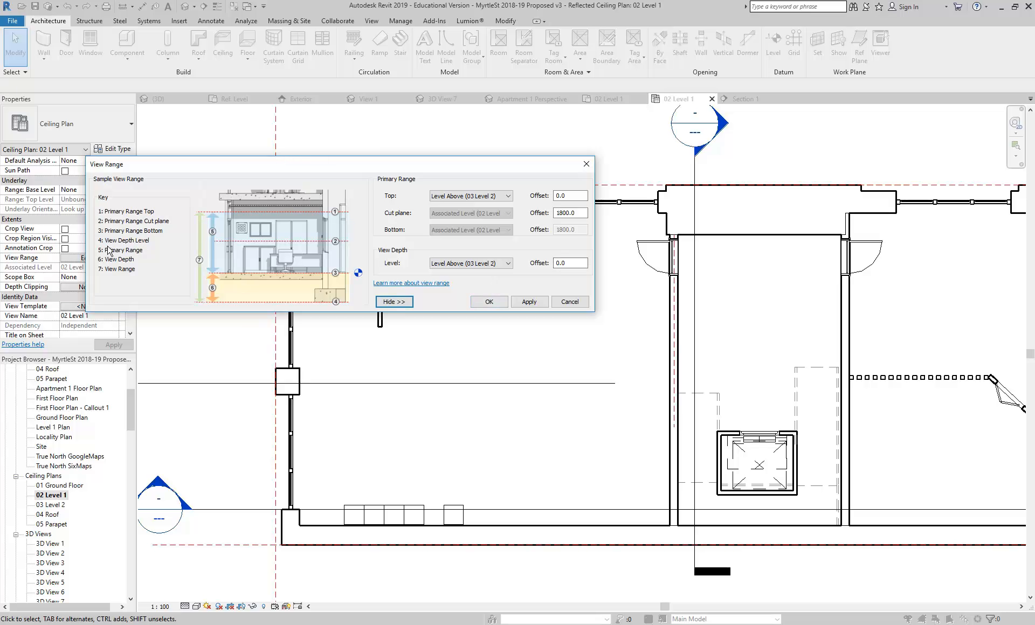
pyautogui.click(488, 302)
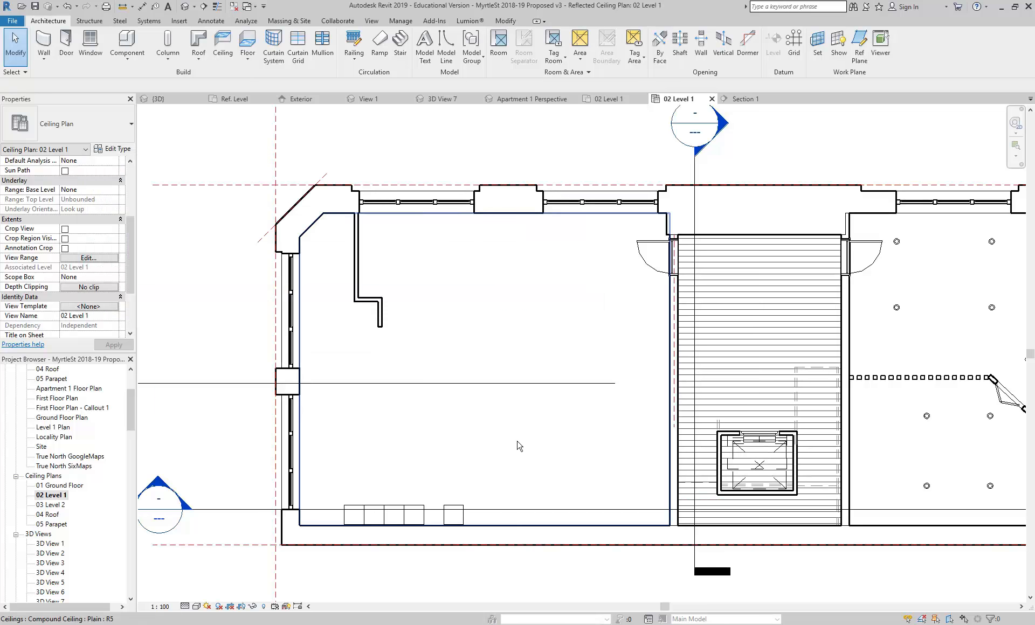
pyautogui.click(515, 317)
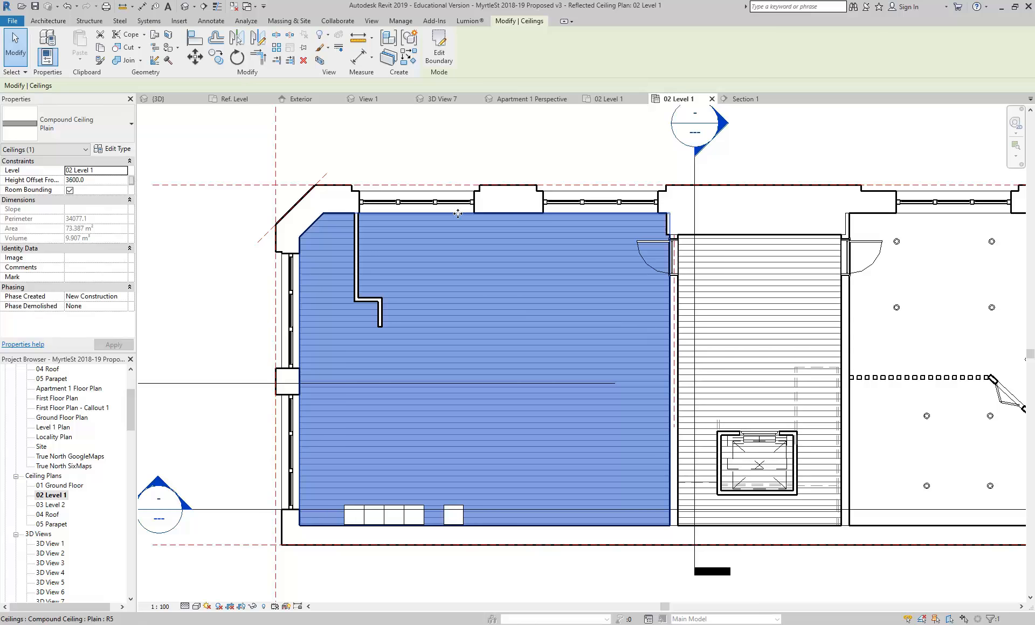
pyautogui.click(398, 141)
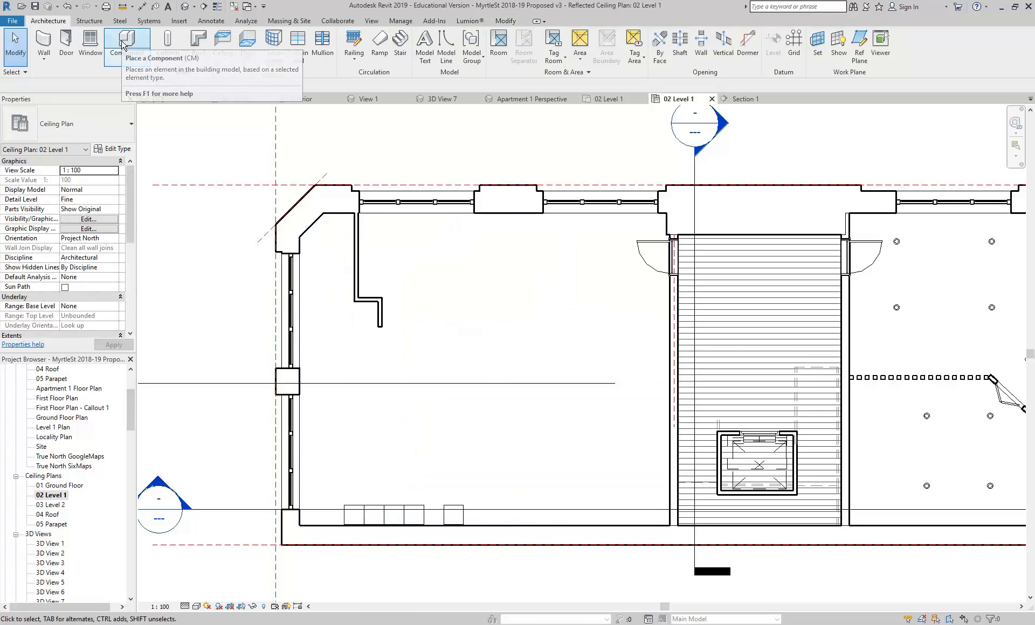
pyautogui.click(121, 58)
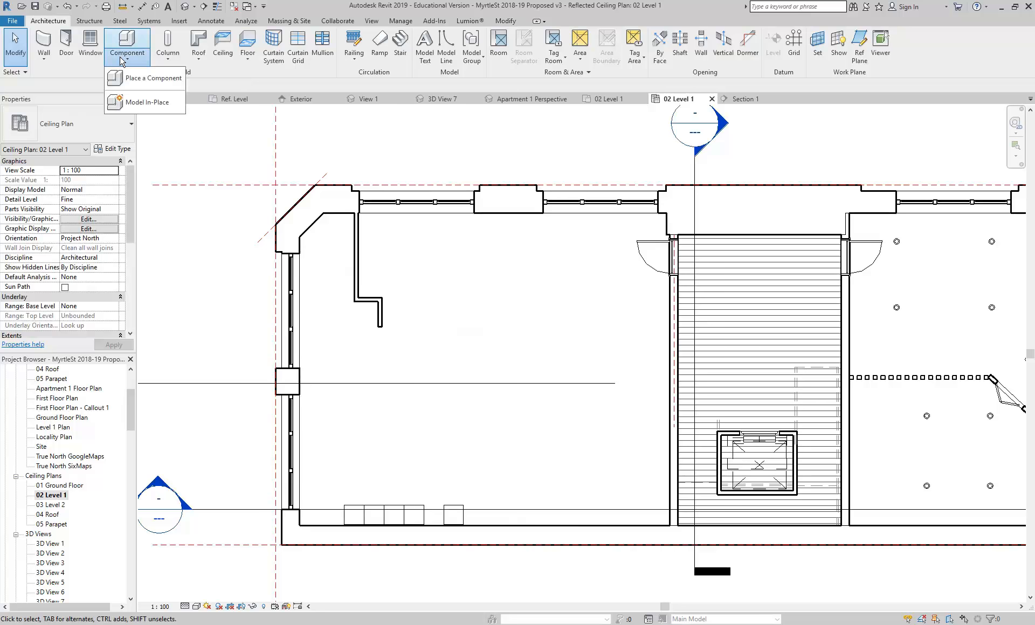
pyautogui.click(373, 149)
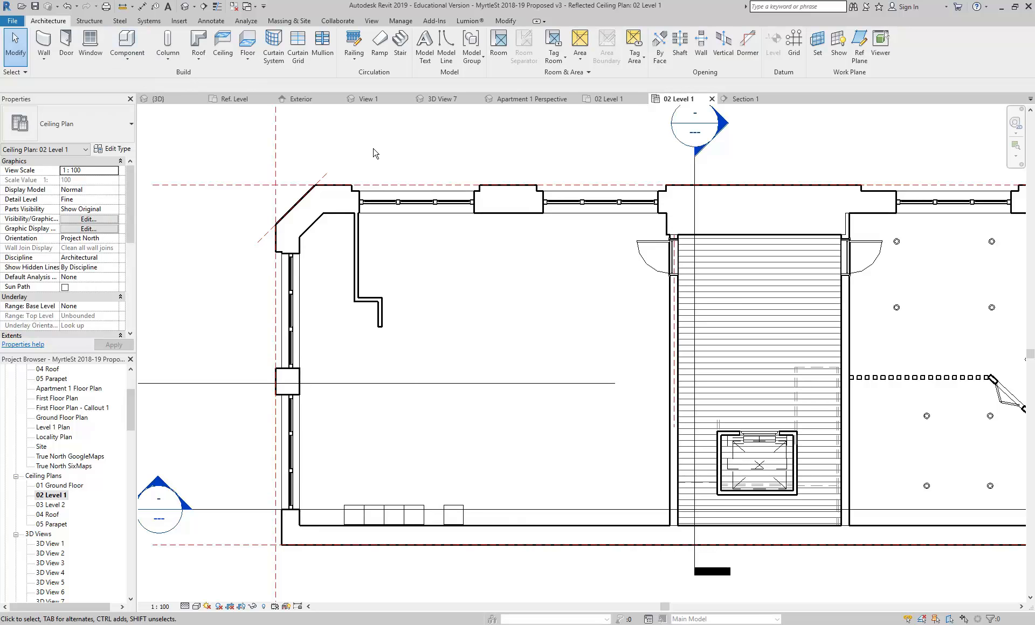
# Step: Set the ceiling plan's underlay base level to 02 Level 1 to show the apartment furniture
pyautogui.scroll(-3, 83, 264)
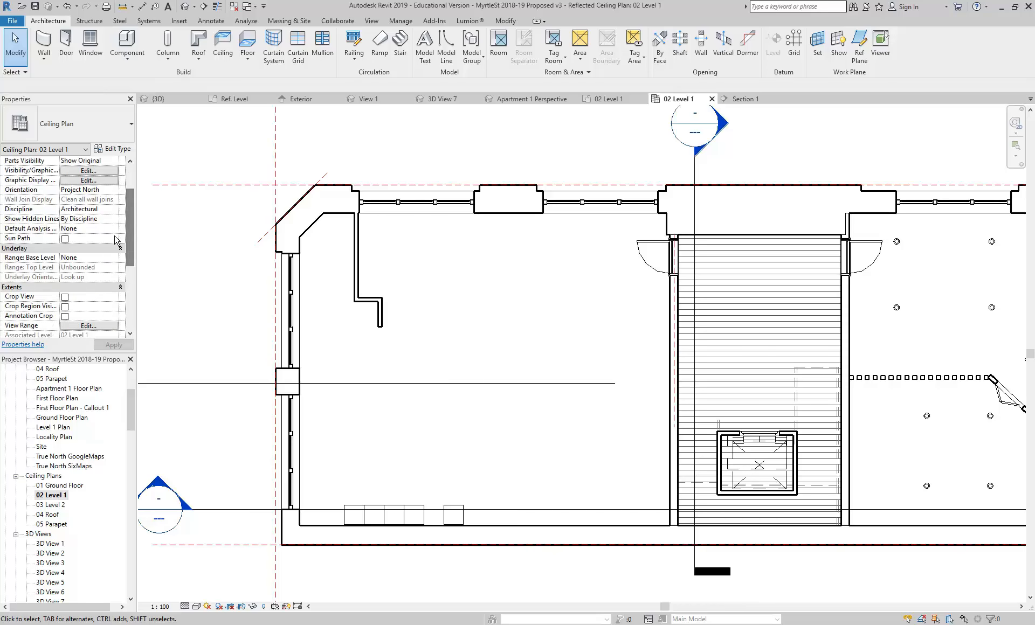
pyautogui.click(82, 258)
pyautogui.click(113, 259)
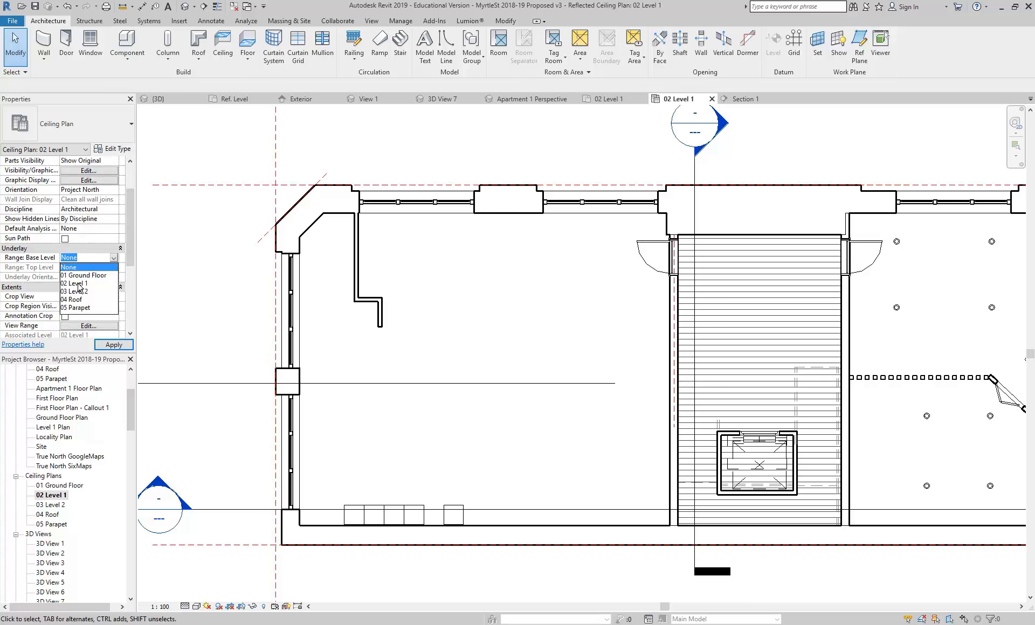
pyautogui.click(79, 284)
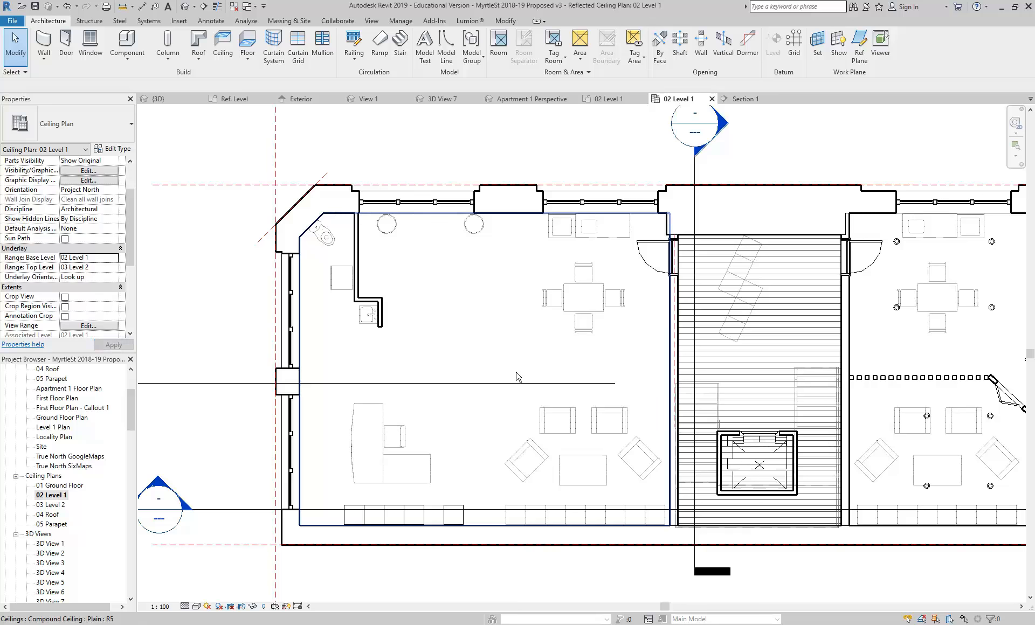
pyautogui.scroll(1, 495, 331)
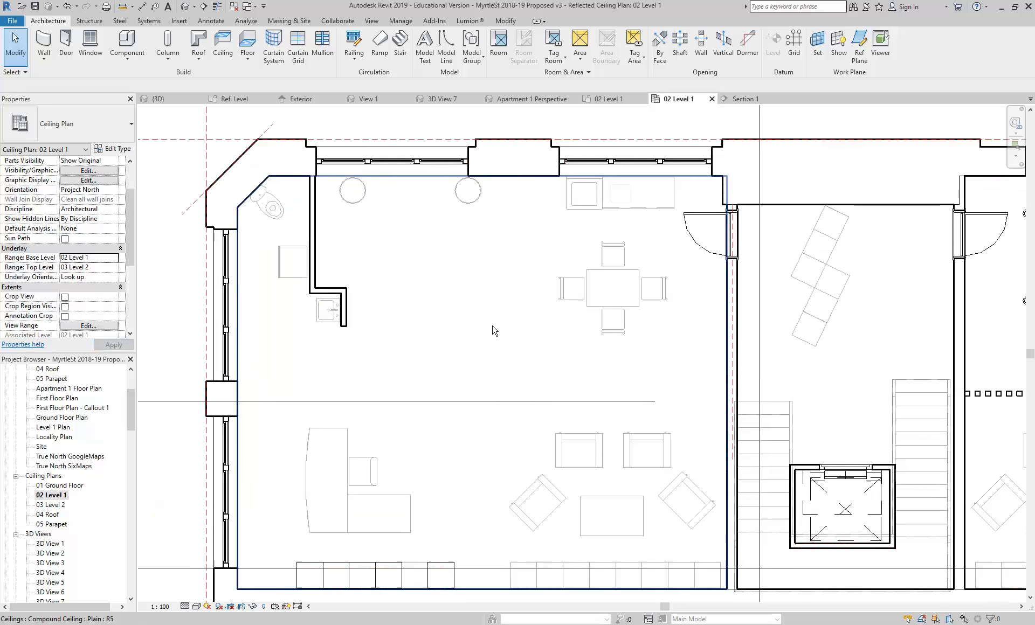
# Step: Review the ceiling plan's underlay base level options and keep 02 Level 1
pyautogui.scroll(-2, 491, 328)
pyautogui.scroll(2, 485, 324)
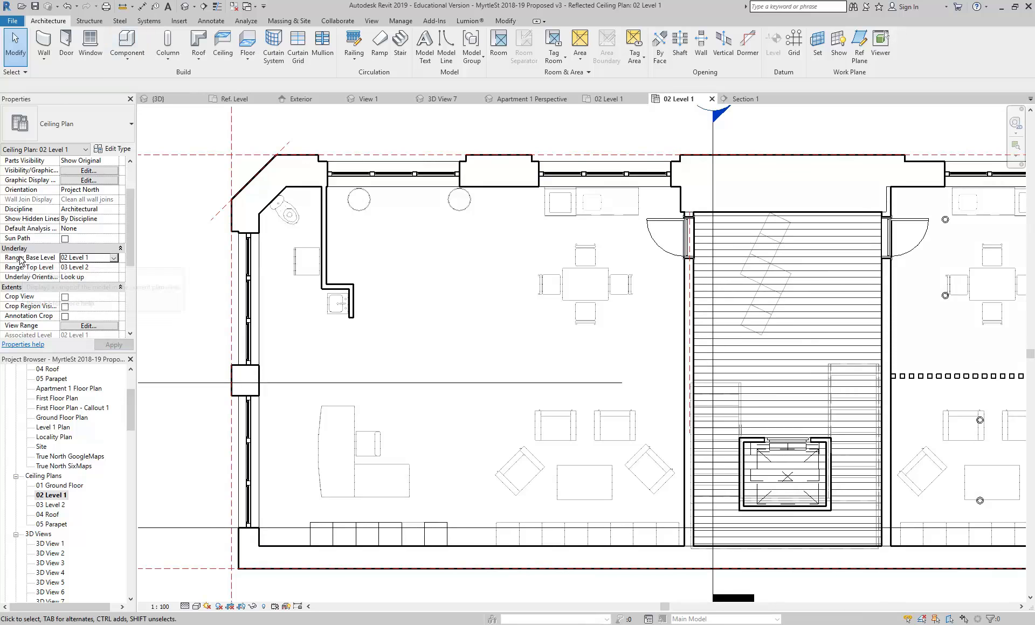
pyautogui.click(99, 259)
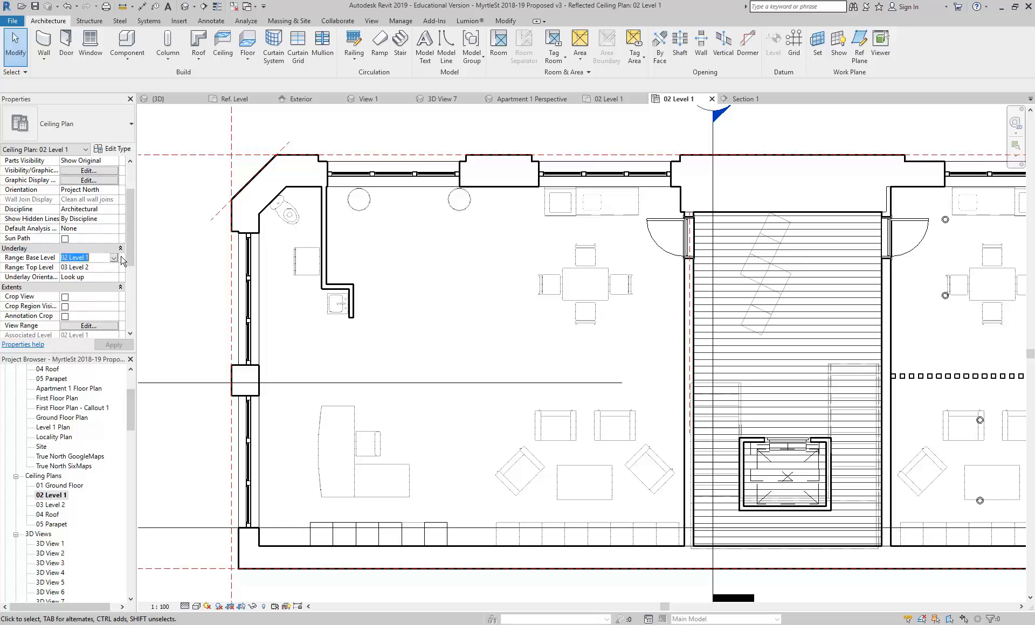
pyautogui.click(114, 259)
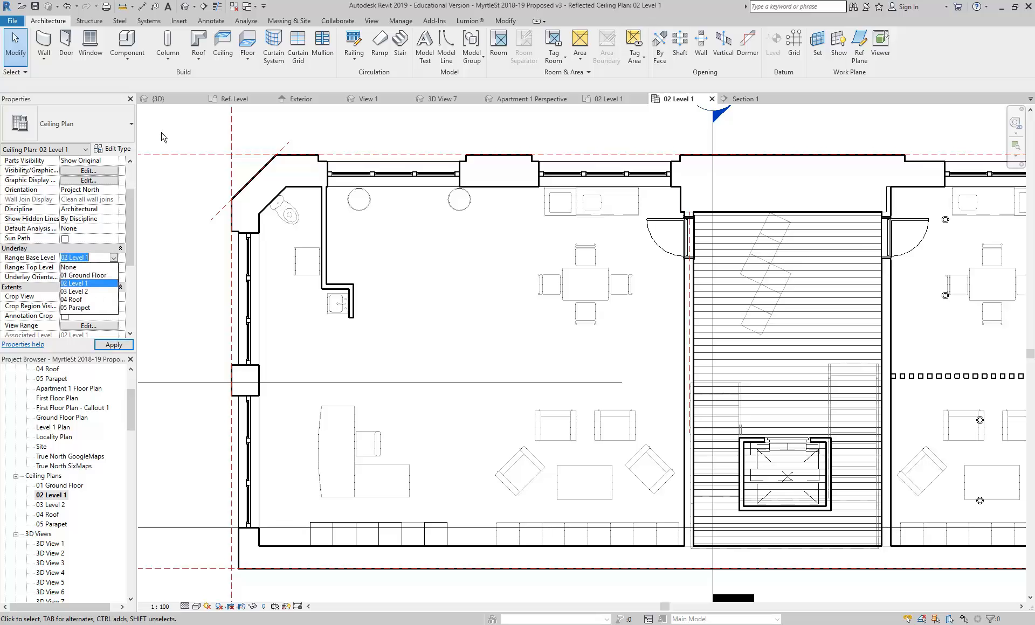
pyautogui.click(79, 284)
# Step: Load the Downlight - Recessed Can family from the library's Lighting > Architectural > Internal folder, overwriting the existing version
pyautogui.click(128, 56)
pyautogui.click(140, 80)
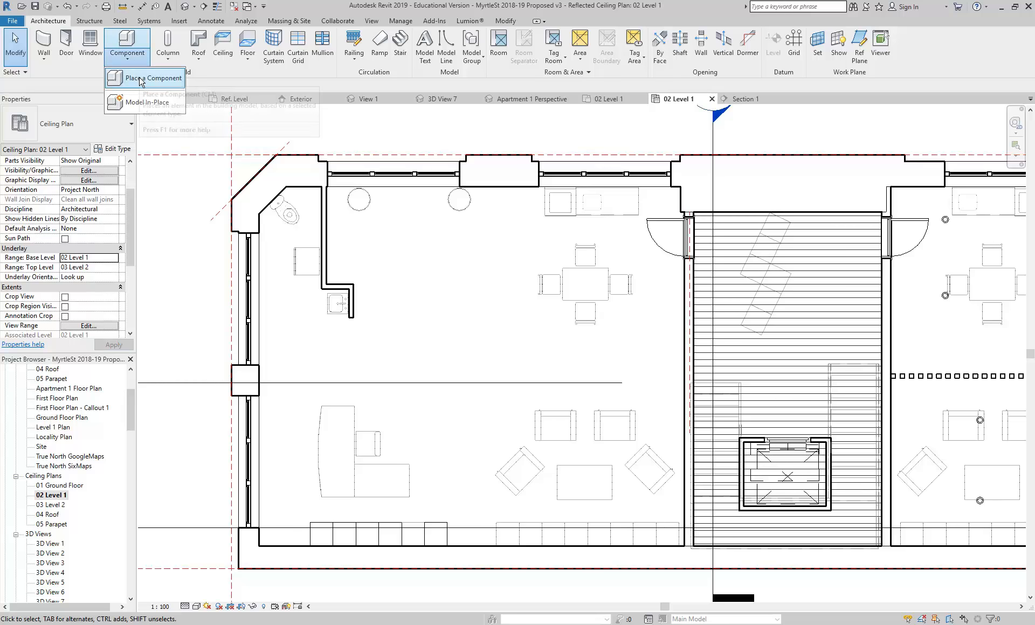
pyautogui.click(434, 48)
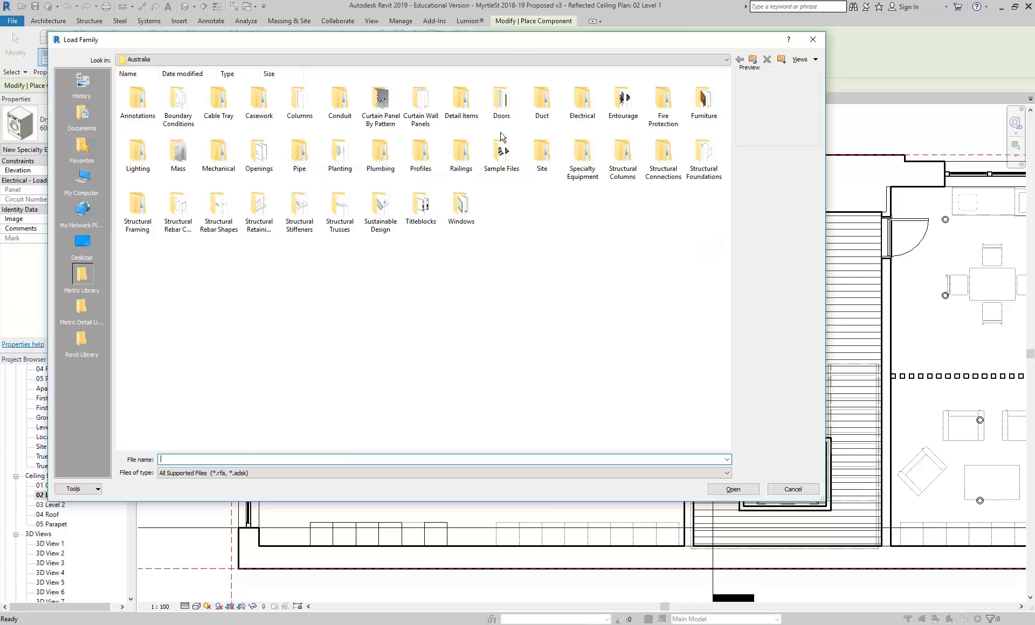
pyautogui.doubleClick(137, 162)
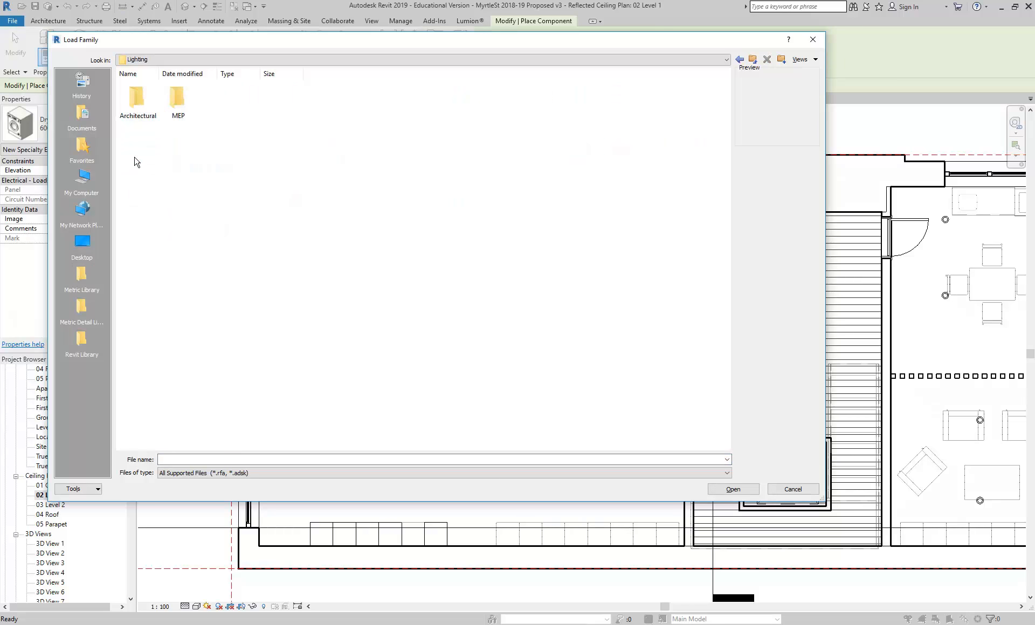
pyautogui.doubleClick(139, 100)
pyautogui.doubleClick(171, 103)
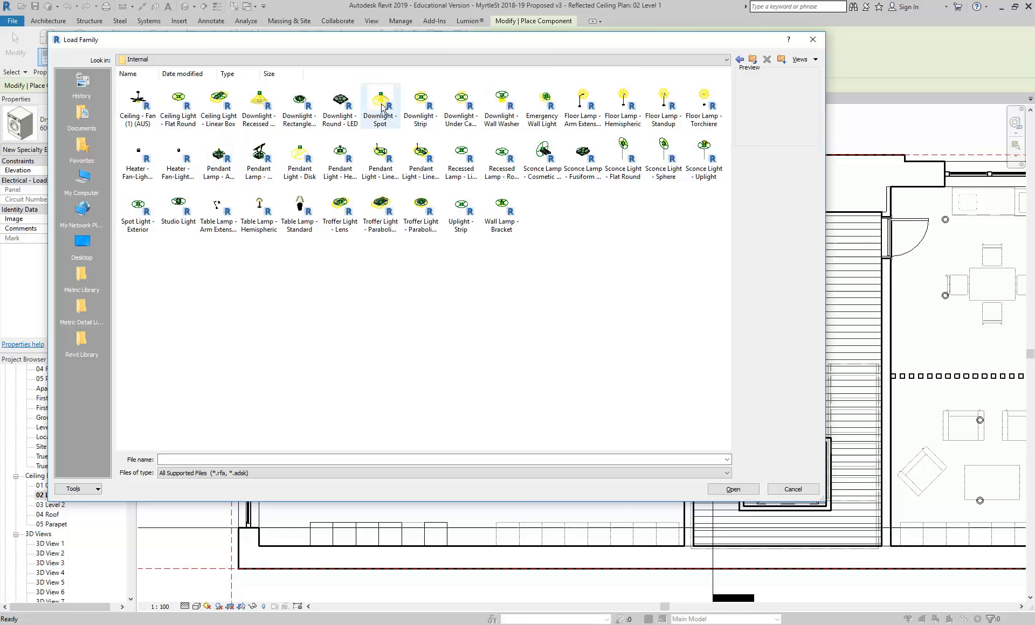
pyautogui.click(461, 105)
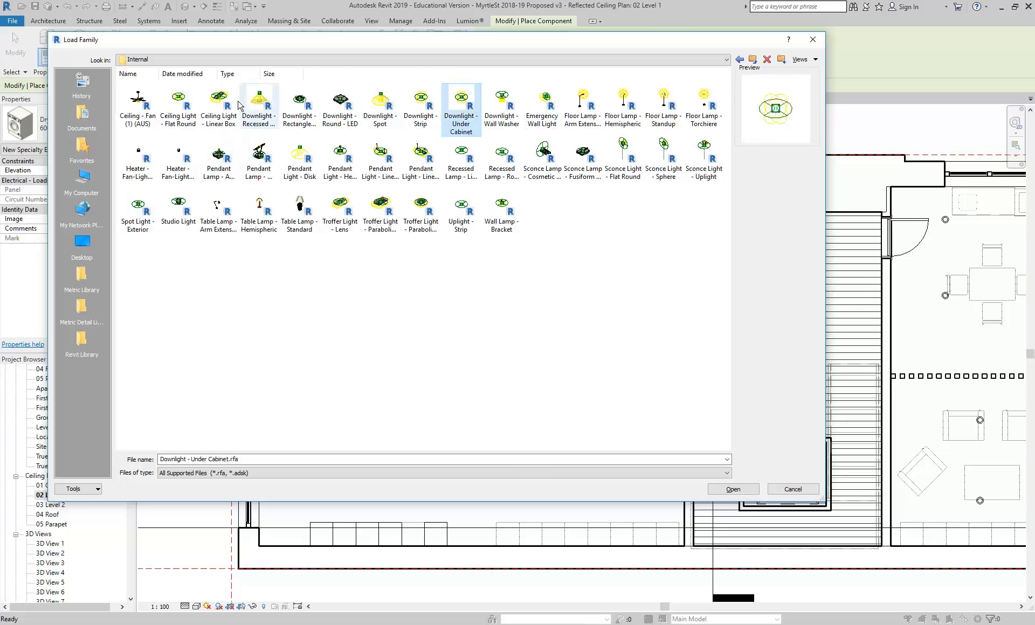
pyautogui.click(254, 105)
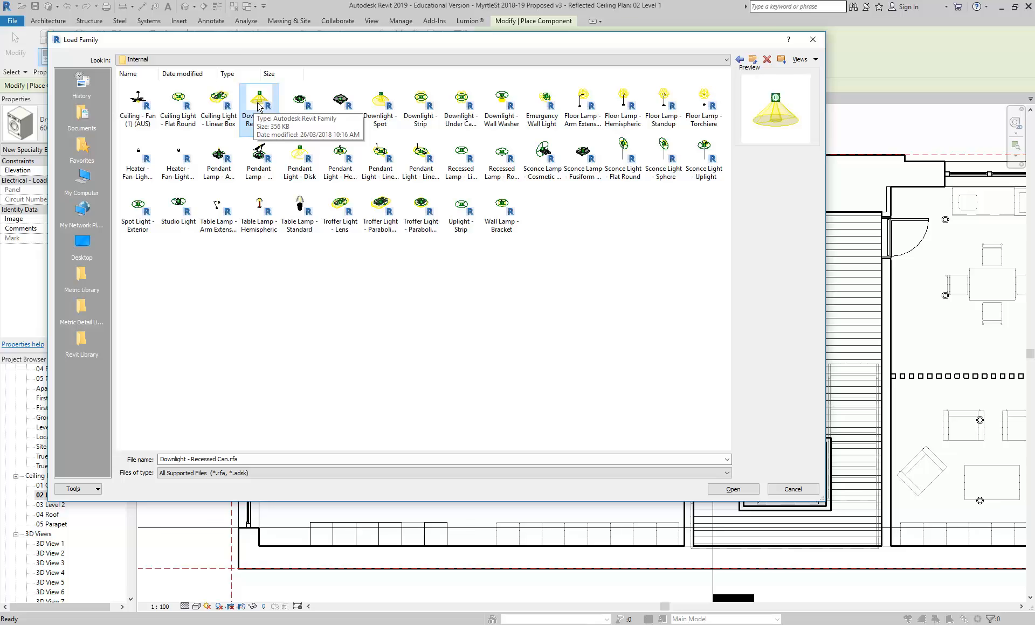
pyautogui.doubleClick(258, 106)
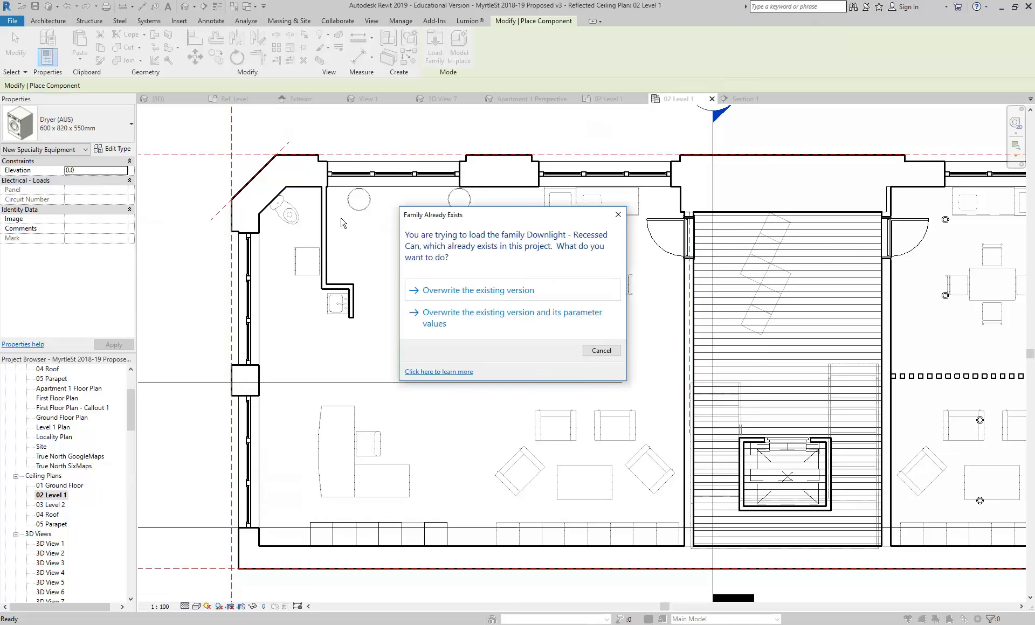
pyautogui.click(499, 291)
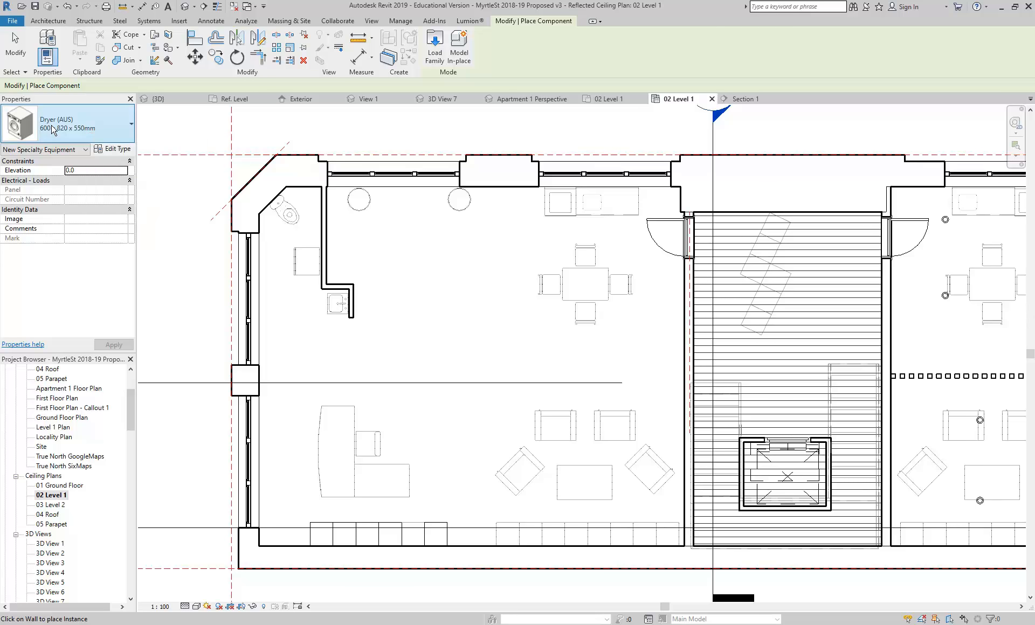
# Step: Choose the Downlight - Recessed Can type 152mm Incandescent - 120V for placement and check its type properties without changing them
pyautogui.click(98, 132)
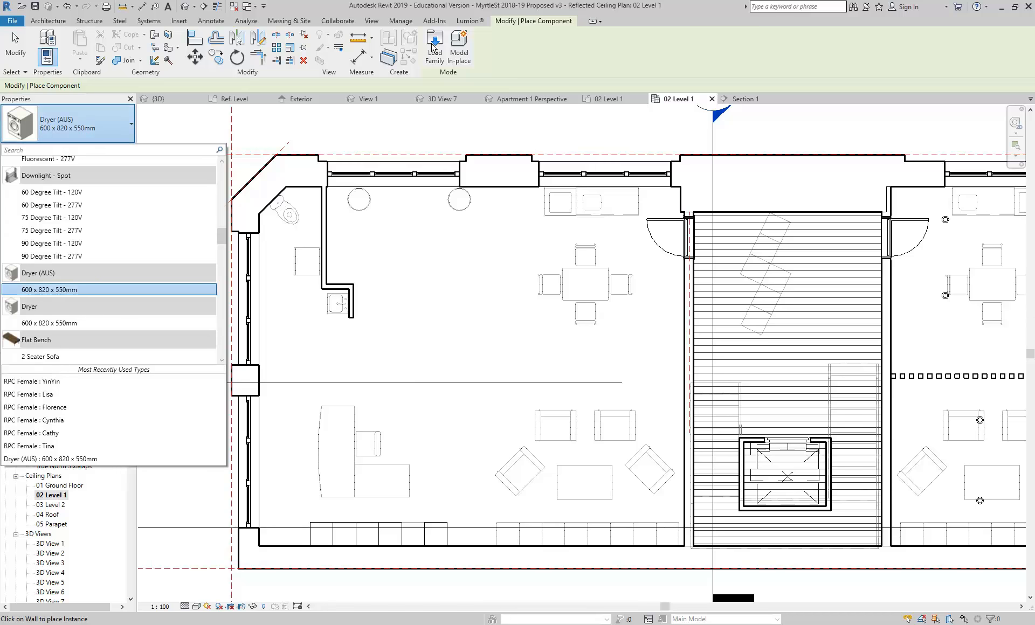
pyautogui.click(554, 47)
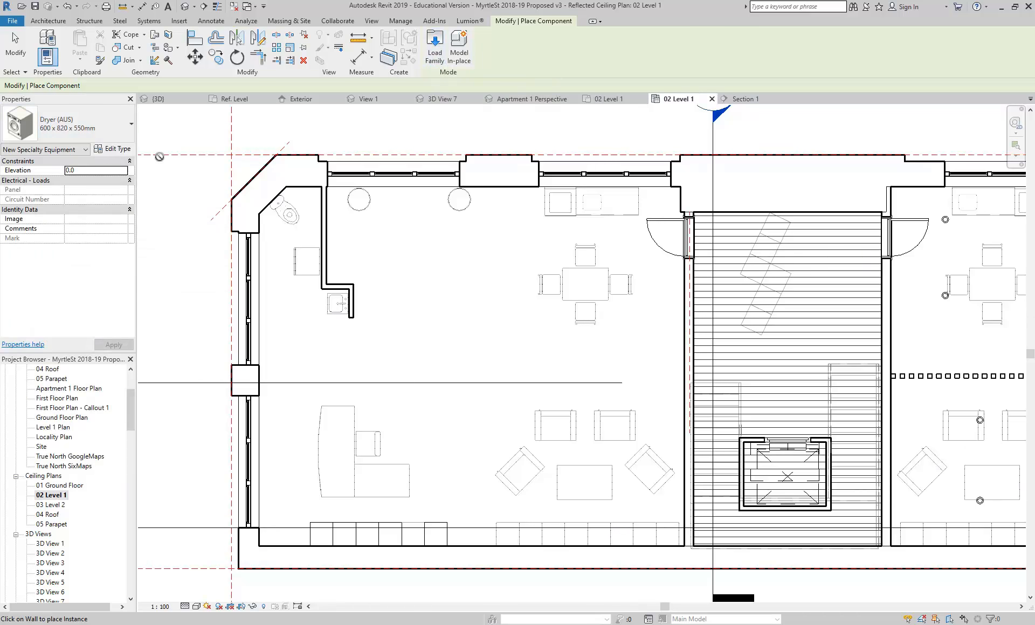
pyautogui.click(82, 127)
pyautogui.moveTo(224, 239)
pyautogui.mouseDown()
pyautogui.moveTo(229, 312)
pyautogui.moveTo(227, 226)
pyautogui.moveTo(227, 240)
pyautogui.mouseUp()
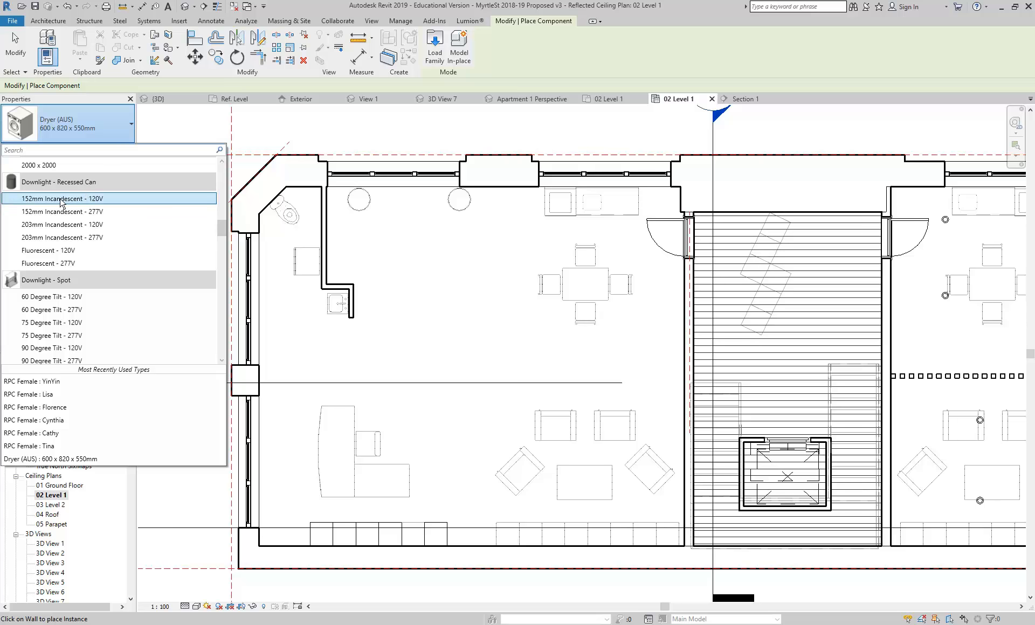
pyautogui.moveTo(61, 202)
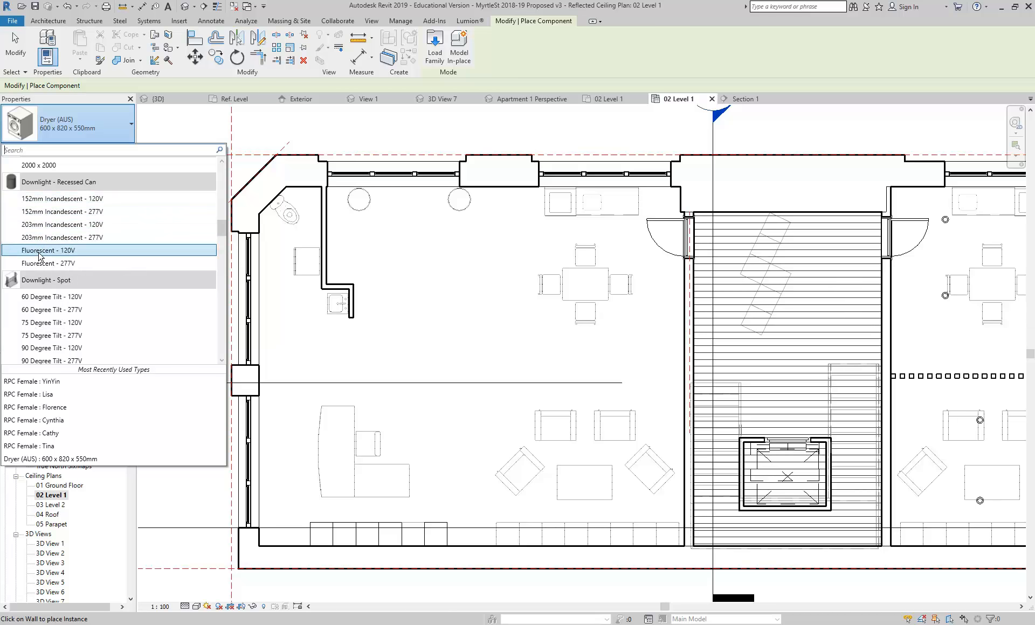
pyautogui.click(48, 199)
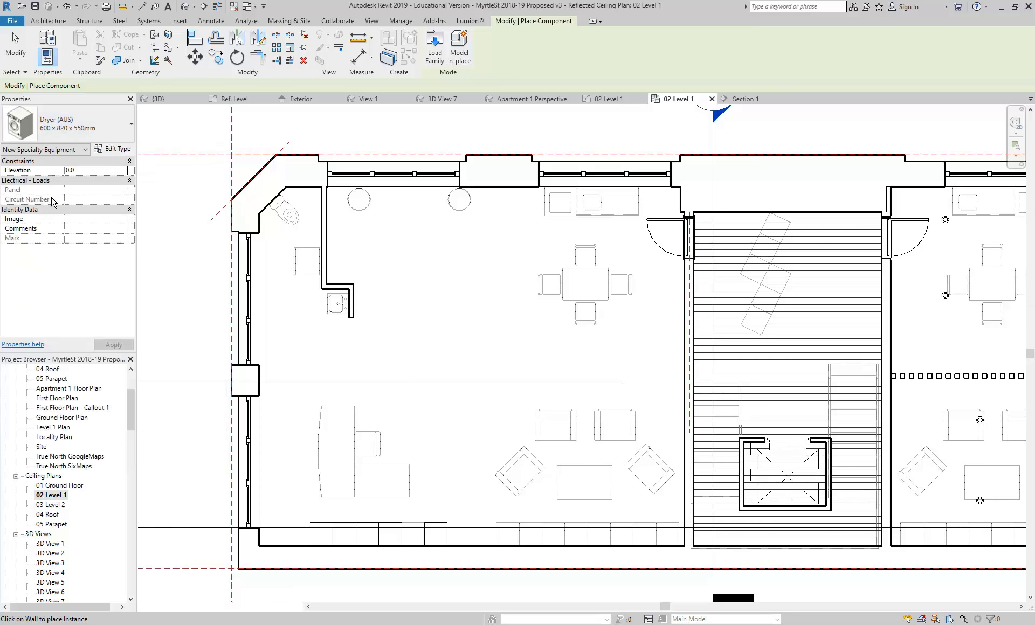
pyautogui.scroll(2, 404, 270)
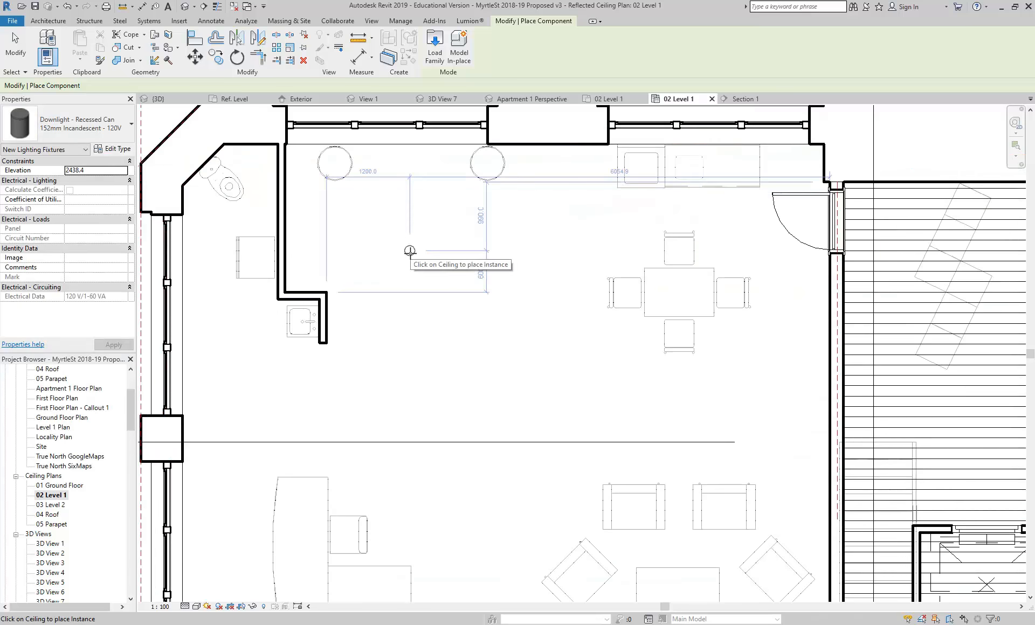
pyautogui.scroll(-1, 406, 247)
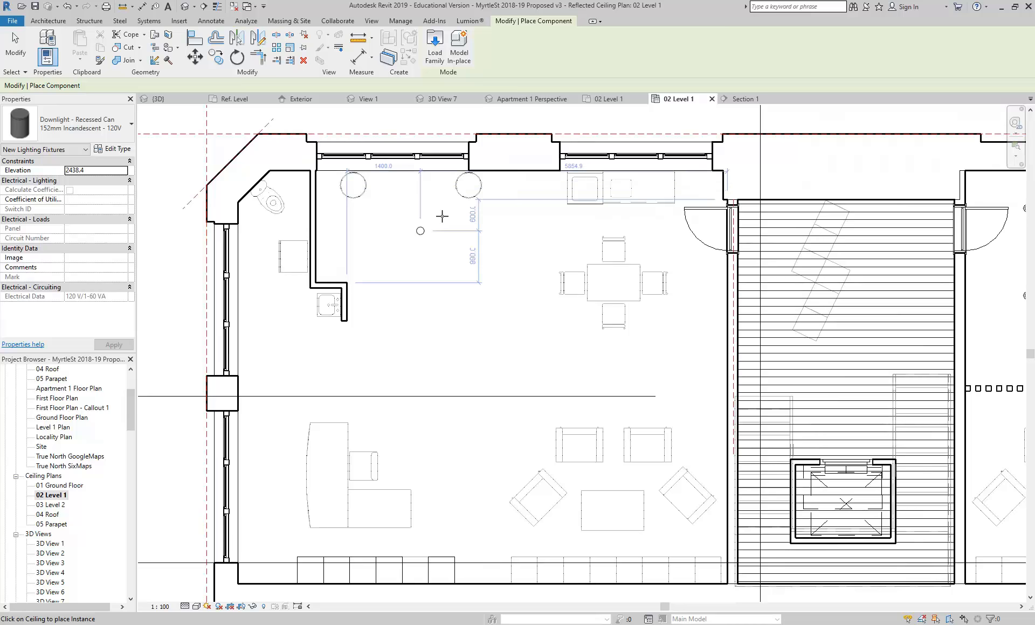
pyautogui.click(112, 149)
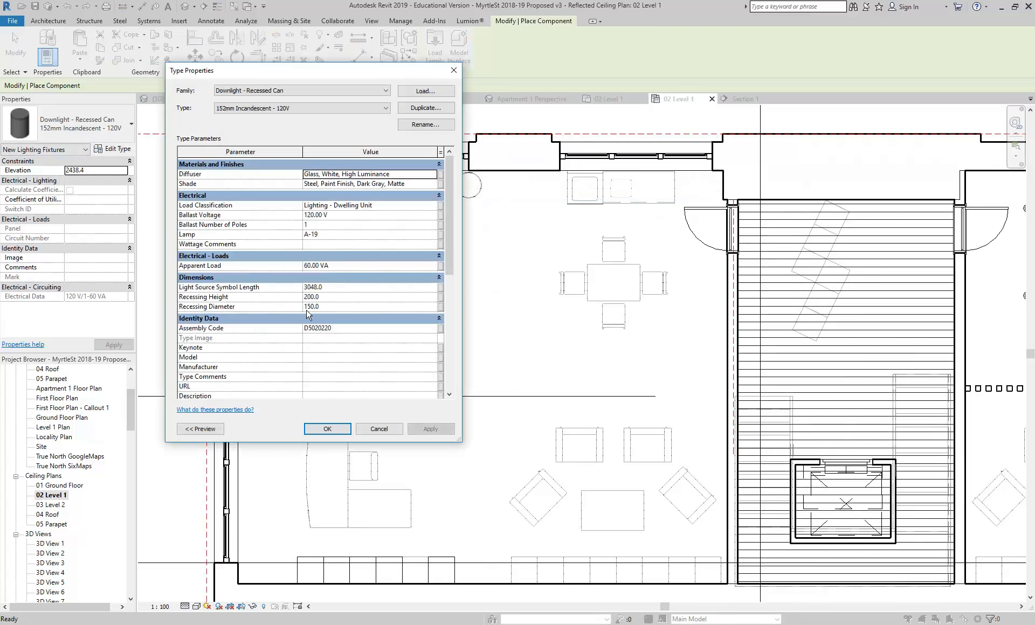
pyautogui.click(377, 430)
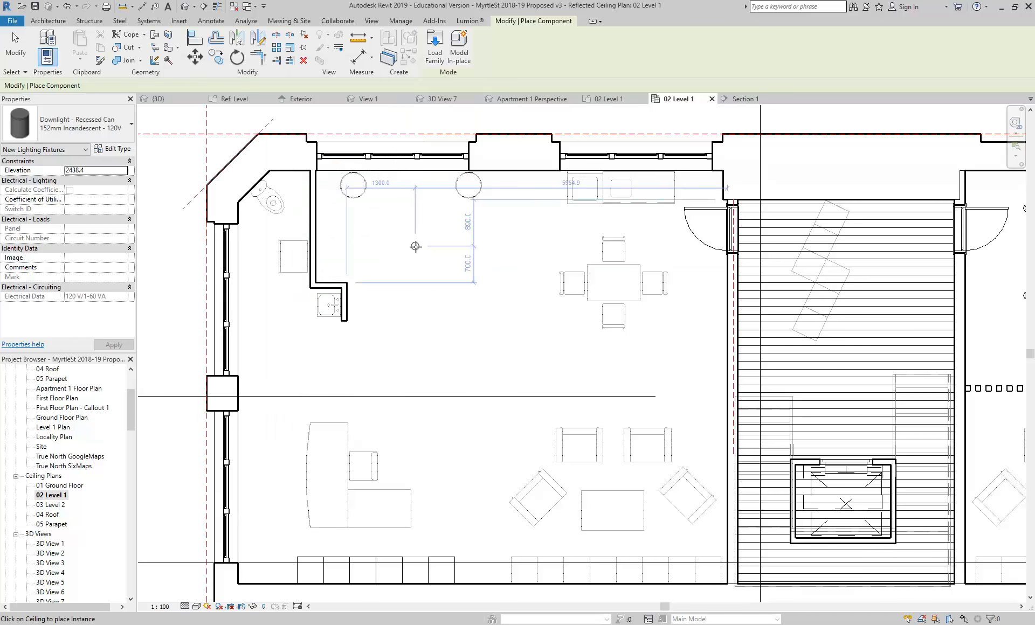
# Step: Place four recessed downlights on the Apartment 1 ceiling: below the stools, beside the dining table, near the desk and above the armchairs
pyautogui.click(409, 251)
pyautogui.click(558, 251)
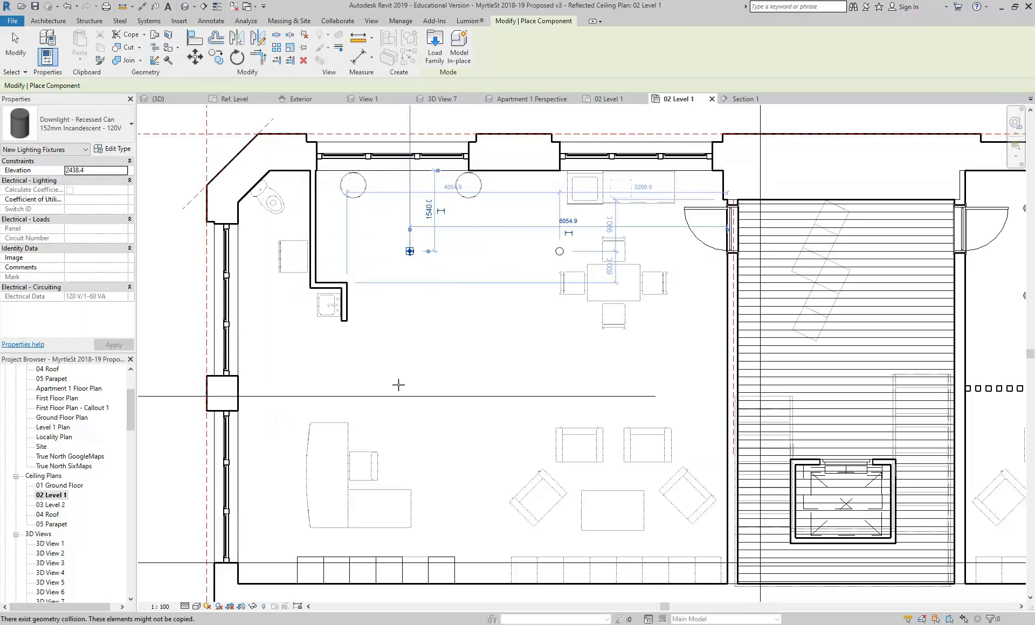
pyautogui.click(404, 458)
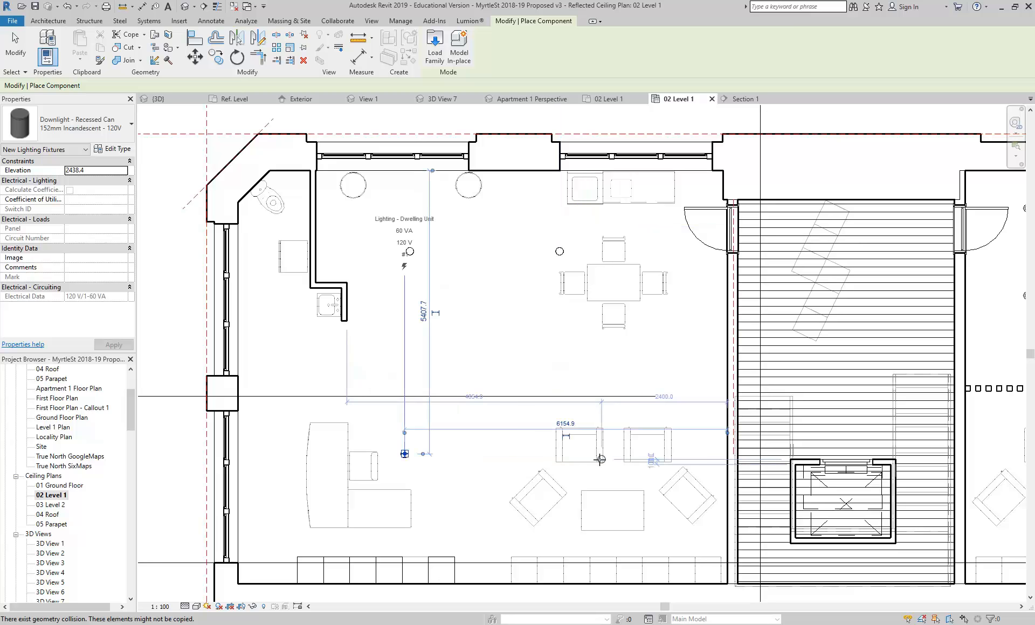
pyautogui.click(569, 458)
pyautogui.rightClick(397, 337)
pyautogui.click(419, 347)
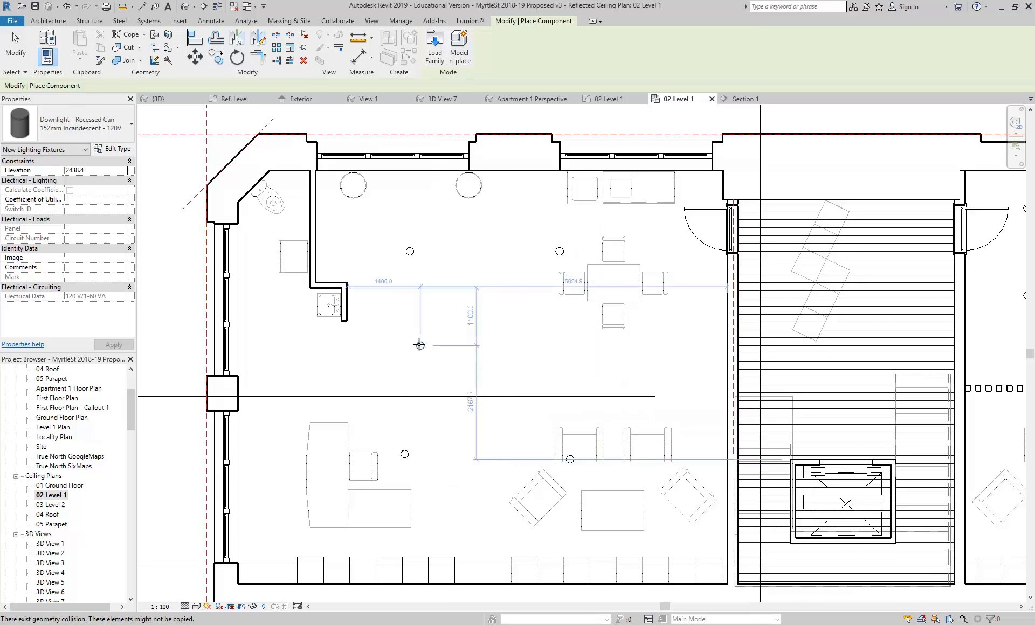
pyautogui.rightClick(415, 341)
pyautogui.click(433, 353)
pyautogui.scroll(-5, 432, 353)
pyautogui.scroll(5, 426, 340)
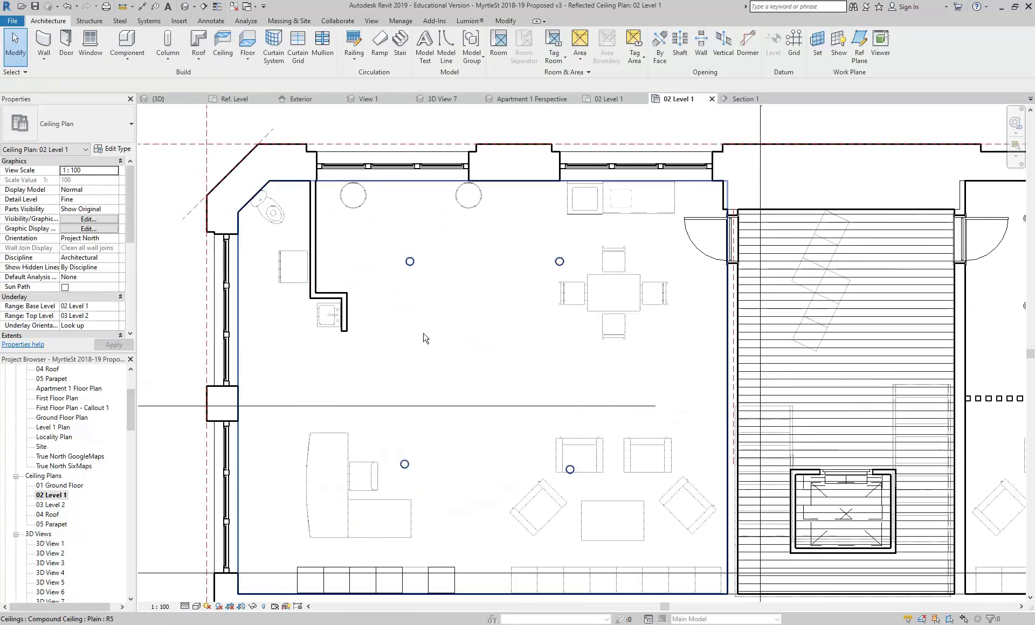
# Step: Open 3D View 11 to check whether it shows the apartment's new downlights, and close it again
pyautogui.moveTo(128, 410); pyautogui.dragTo(128, 435)
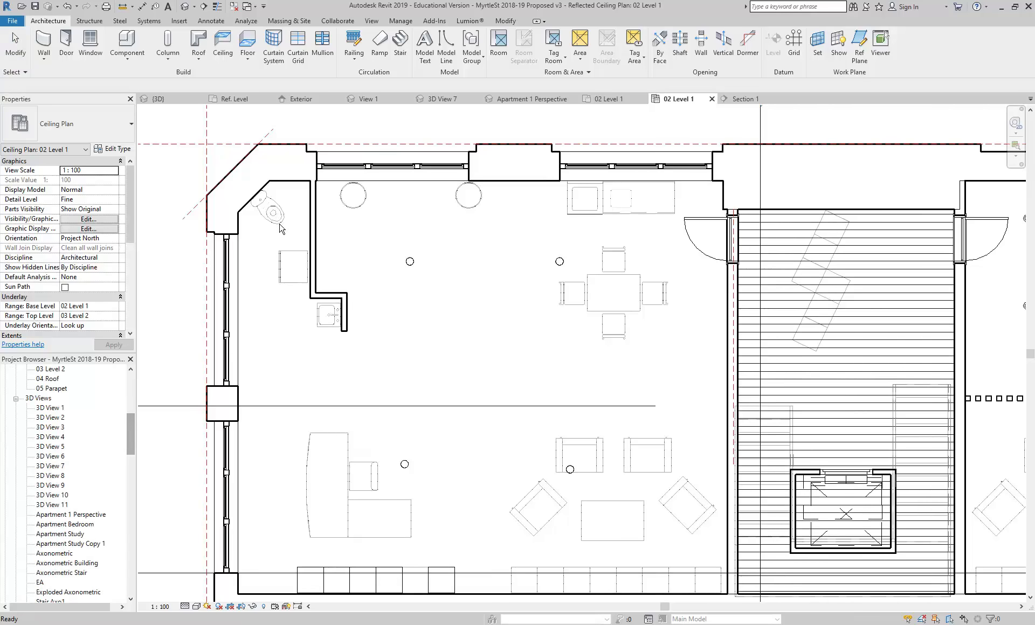
pyautogui.scroll(-2, 256, 220)
pyautogui.scroll(2, 214, 189)
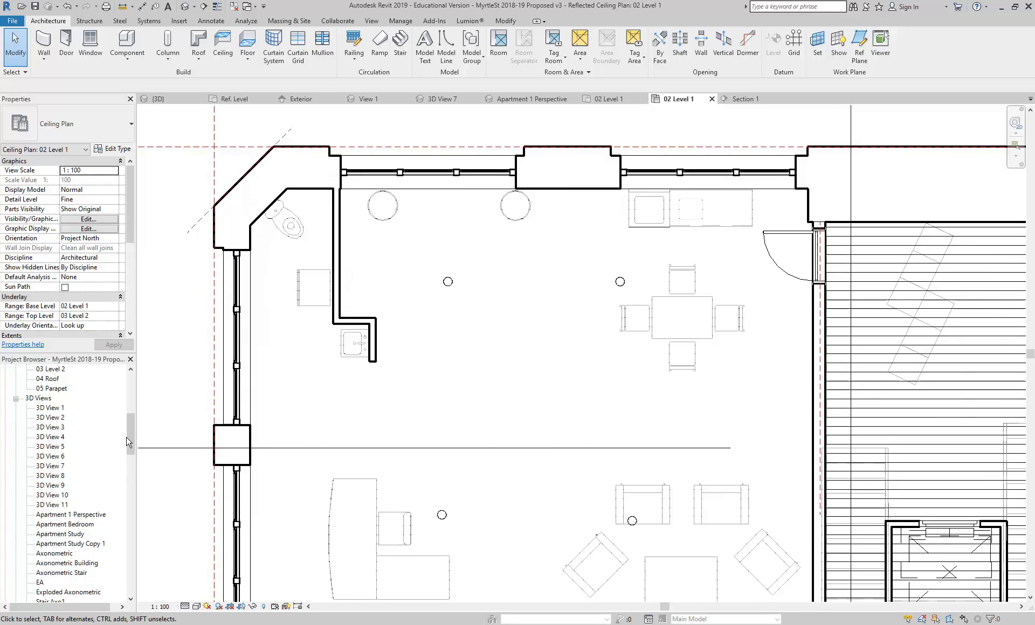
pyautogui.moveTo(129, 441); pyautogui.dragTo(129, 454)
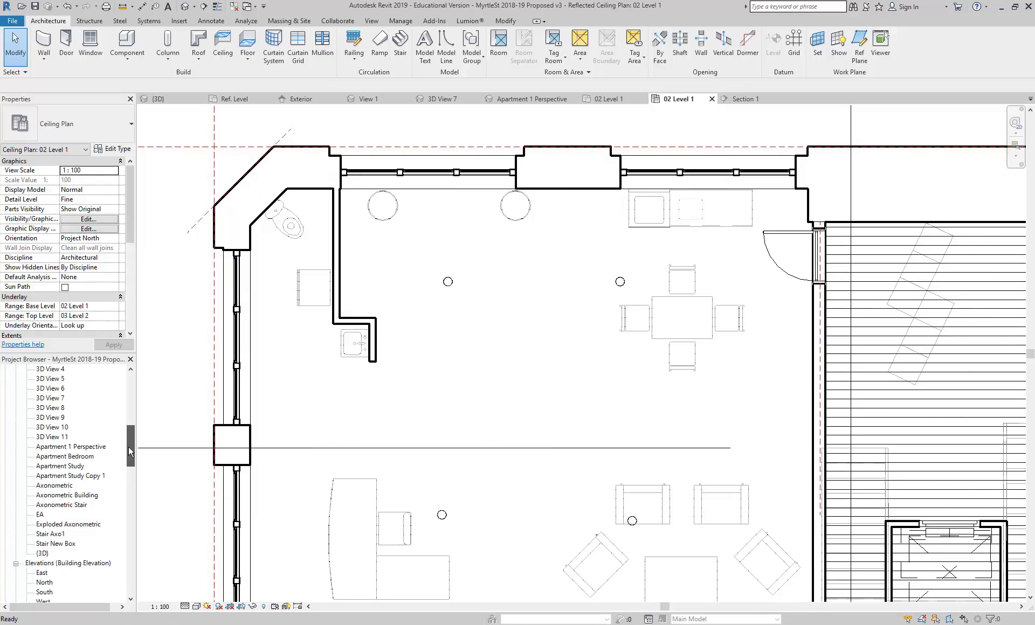
pyautogui.doubleClick(57, 437)
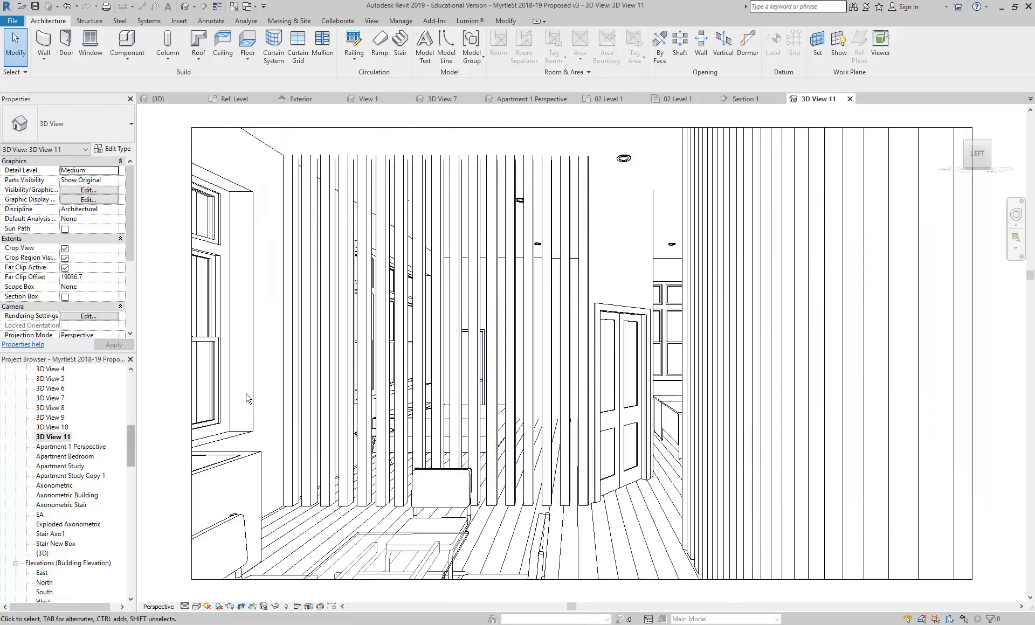
pyautogui.click(850, 98)
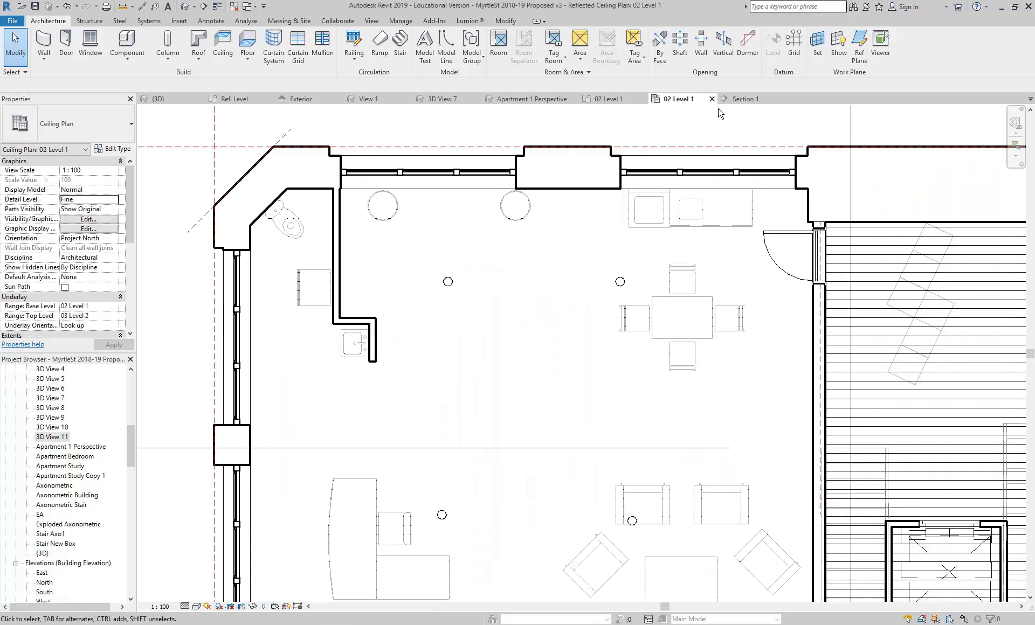
# Step: Open the Apartment 1 Perspective view and set its rendering lighting scheme to Interior: Artificial only
pyautogui.click(527, 100)
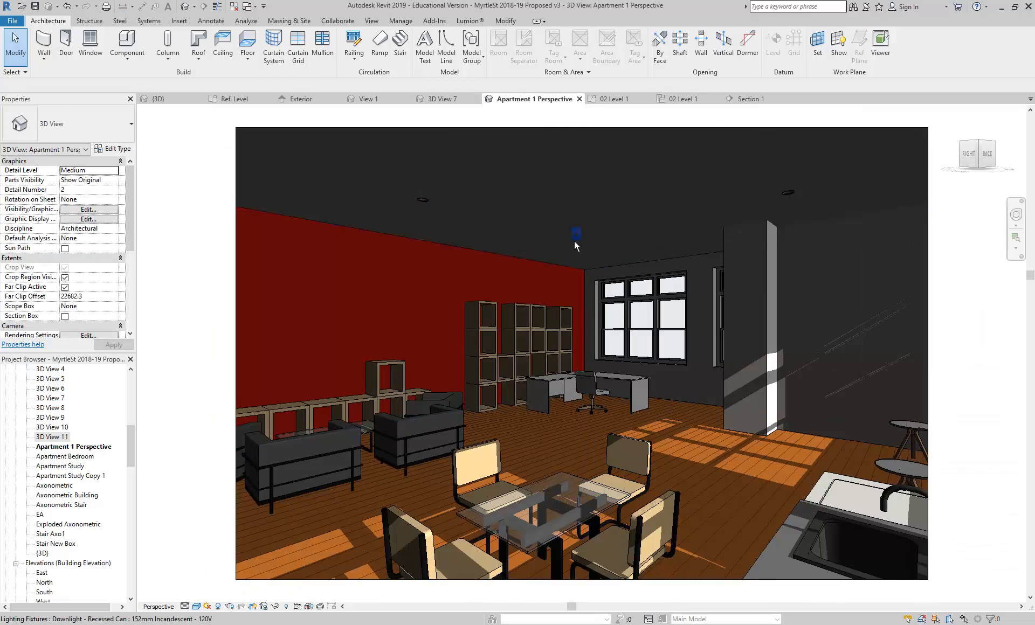
pyautogui.click(230, 606)
pyautogui.click(151, 220)
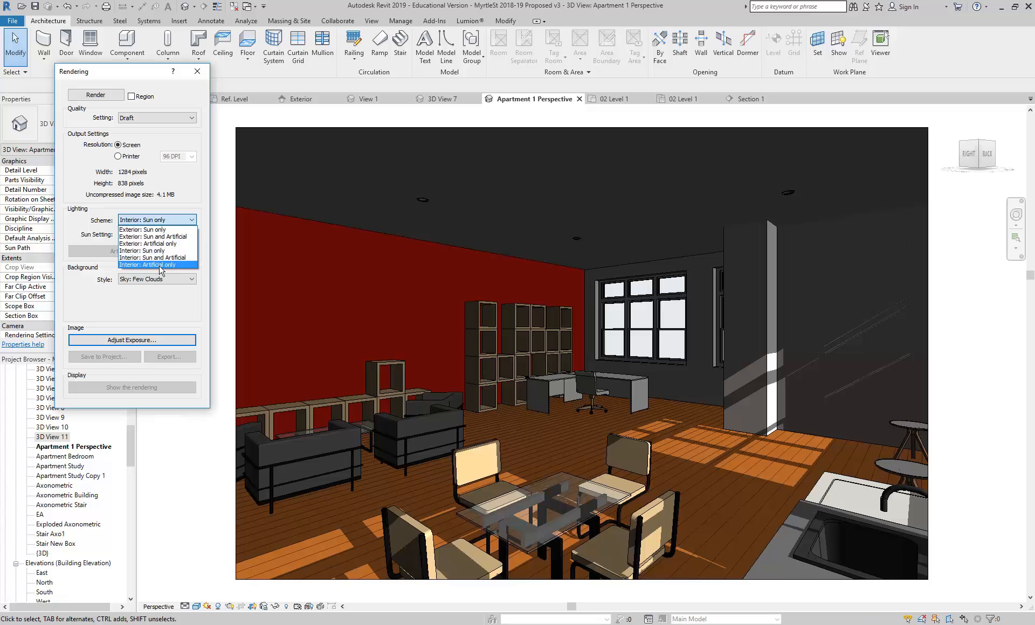
pyautogui.click(160, 265)
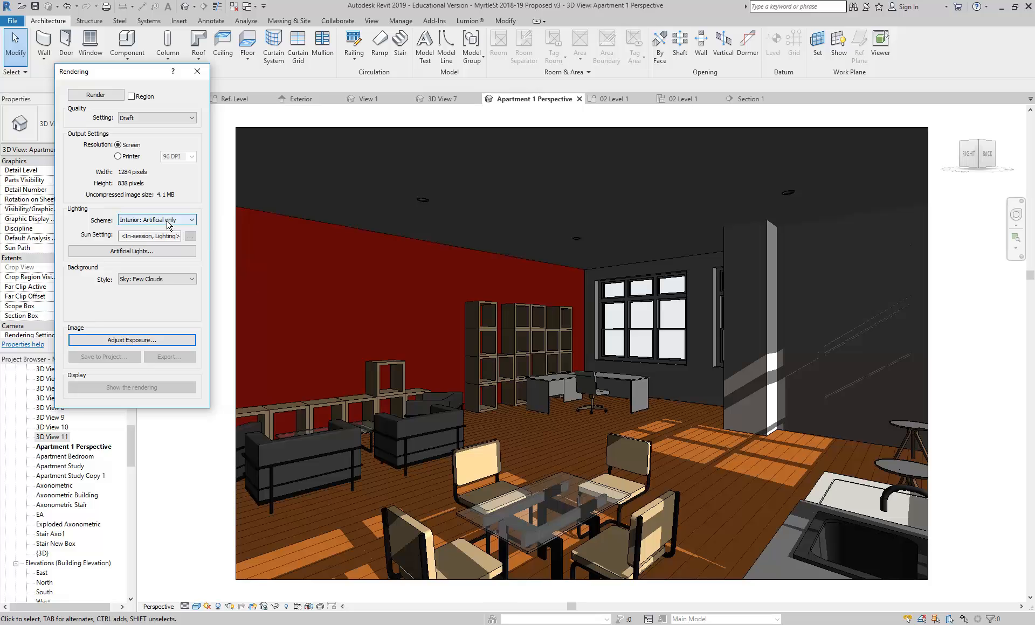
pyautogui.moveTo(128, 82)
pyautogui.mouseDown()
pyautogui.moveTo(158, 87)
pyautogui.moveTo(141, 90)
pyautogui.mouseUp()
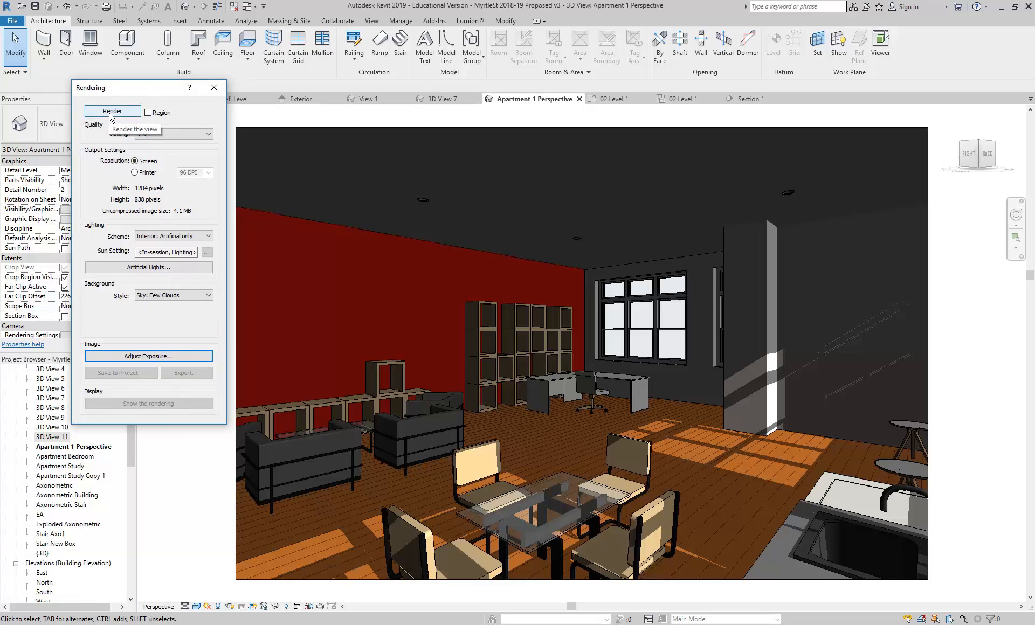
pyautogui.click(170, 237)
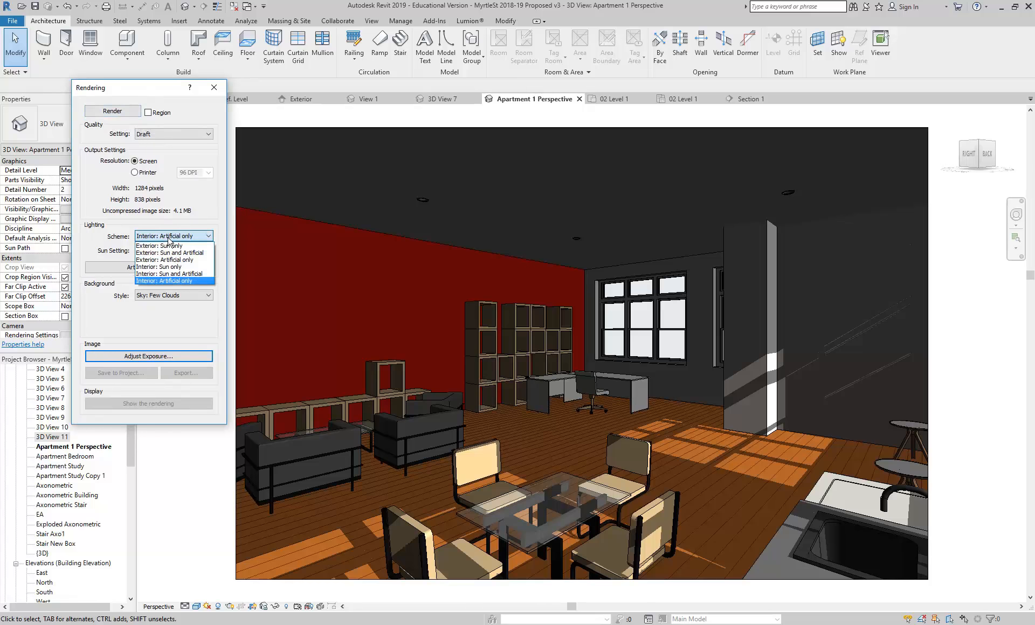
pyautogui.click(169, 281)
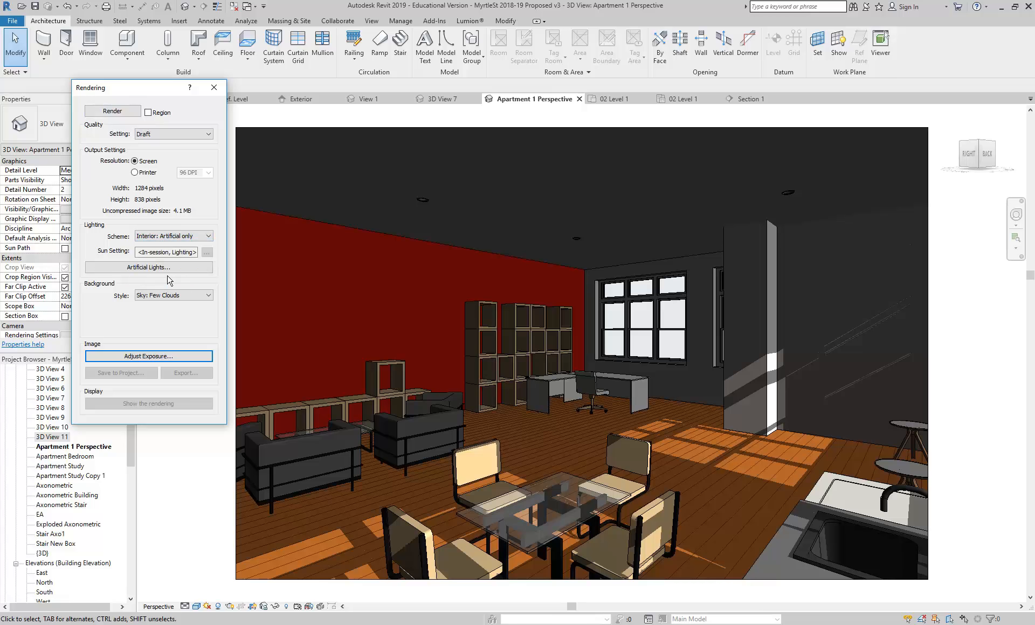
# Step: Render the perspective at Draft quality with Interior: Artificial only lighting and brighten the image to an exposure value of 5.54
pyautogui.click(114, 111)
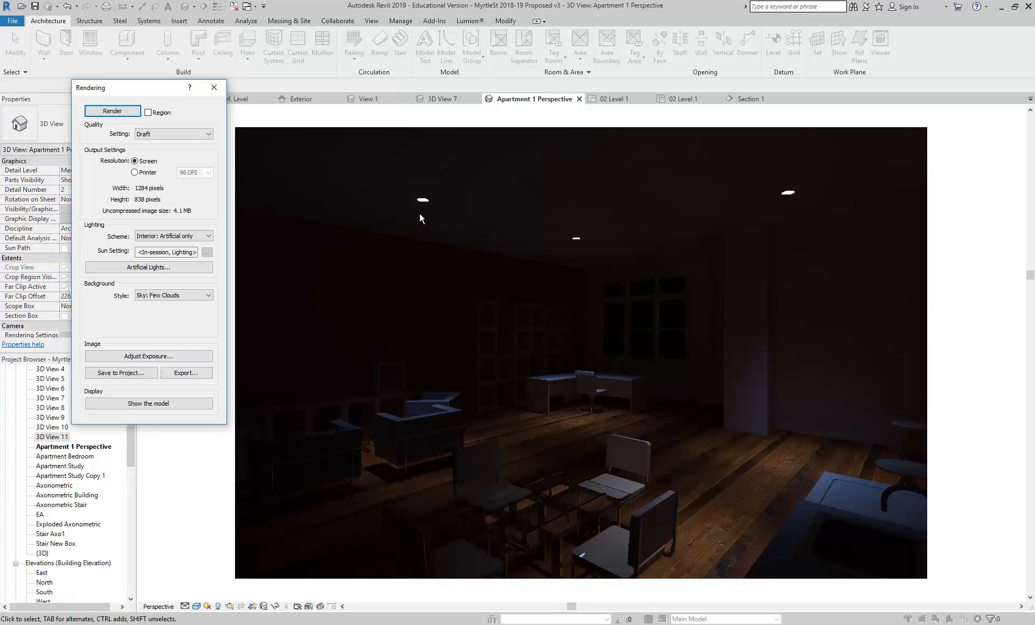
pyautogui.click(129, 357)
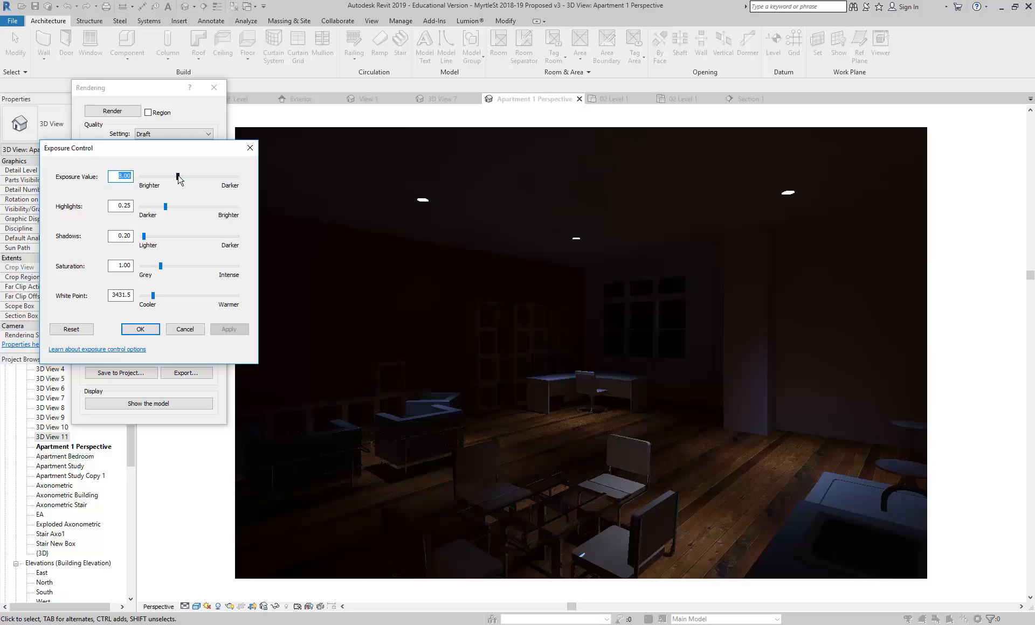
pyautogui.moveTo(178, 178); pyautogui.dragTo(168, 179)
pyautogui.moveTo(170, 177); pyautogui.dragTo(167, 180)
pyautogui.click(223, 331)
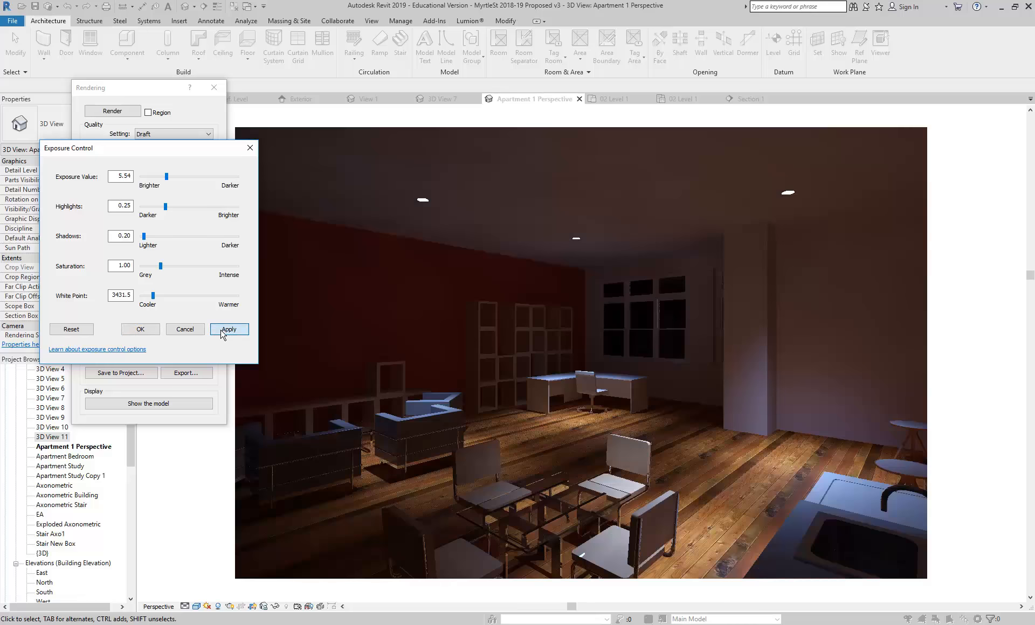
# Step: Try exposure values of 1.89, 2.60, 15.57 and 4.96 on the artificially lit rendering
pyautogui.moveTo(167, 178); pyautogui.dragTo(150, 182)
pyautogui.click(224, 331)
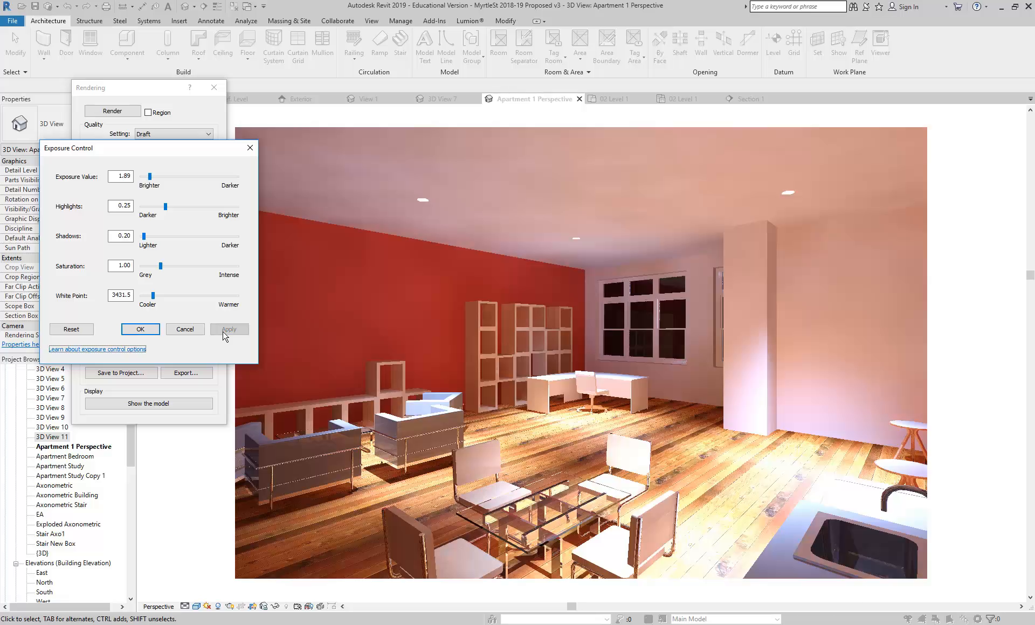
pyautogui.moveTo(150, 178); pyautogui.dragTo(154, 180)
pyautogui.click(227, 329)
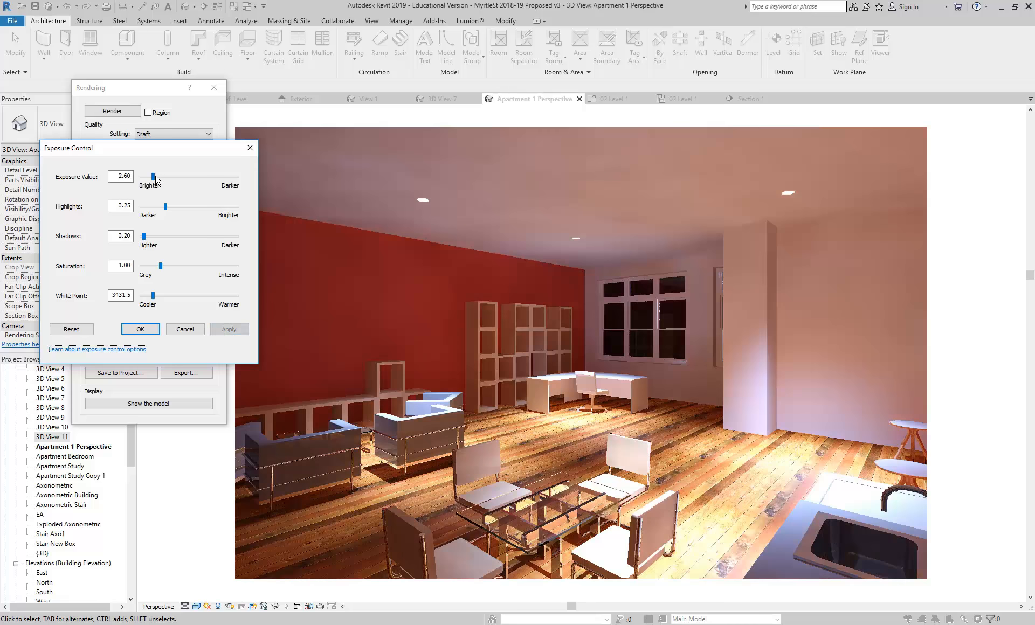
pyautogui.moveTo(167, 180); pyautogui.dragTo(214, 183)
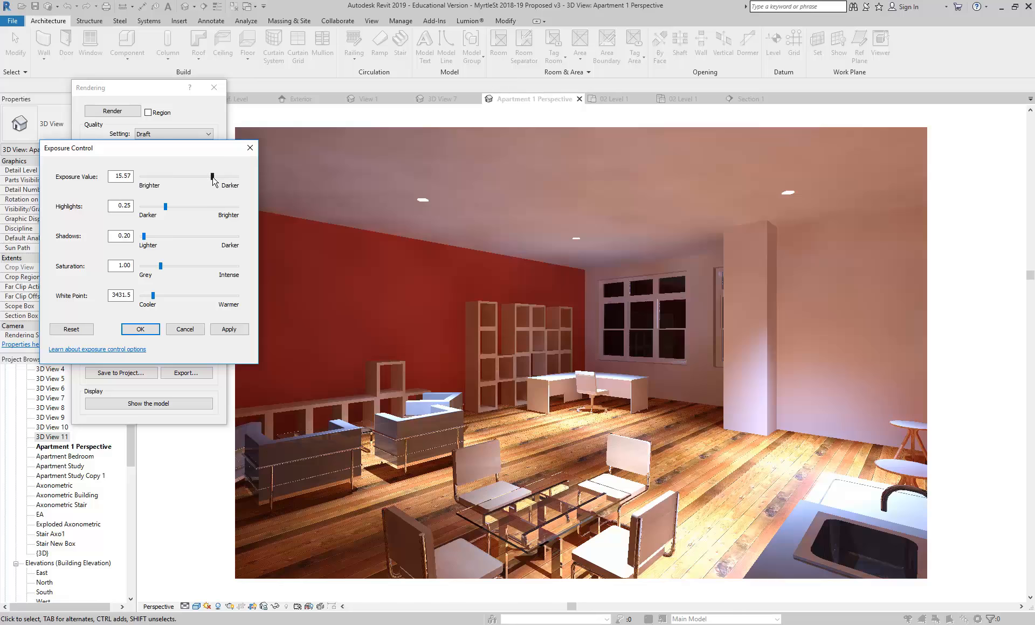
pyautogui.click(233, 333)
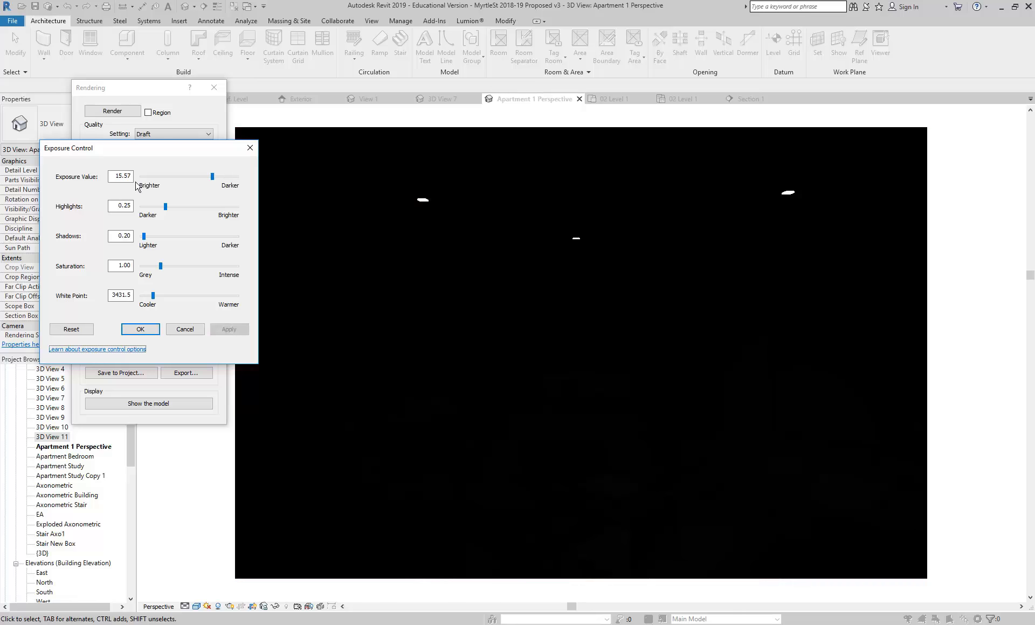
pyautogui.moveTo(212, 179); pyautogui.dragTo(165, 186)
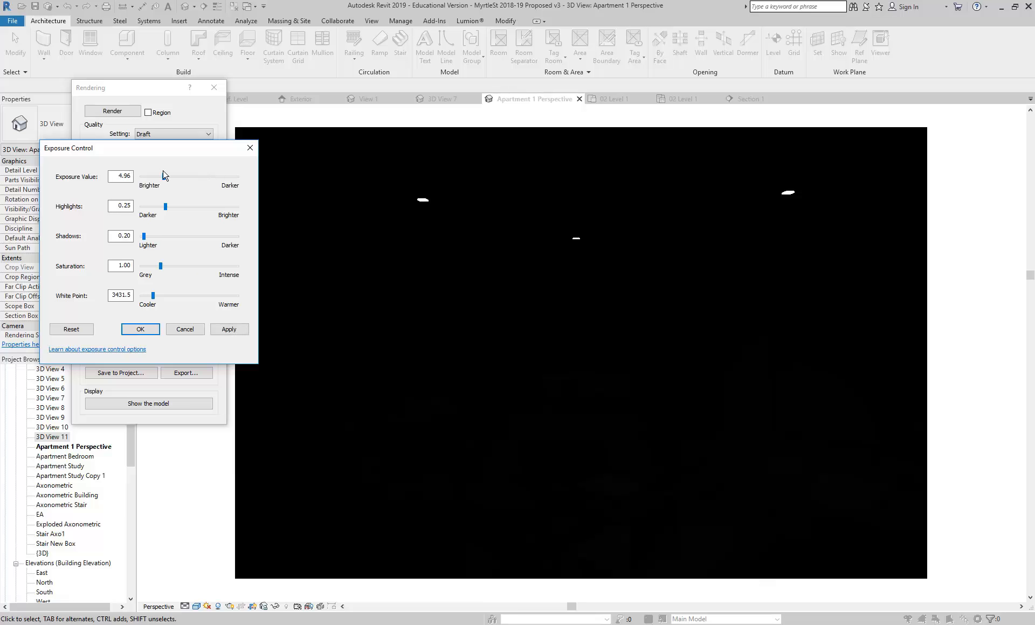
pyautogui.click(227, 329)
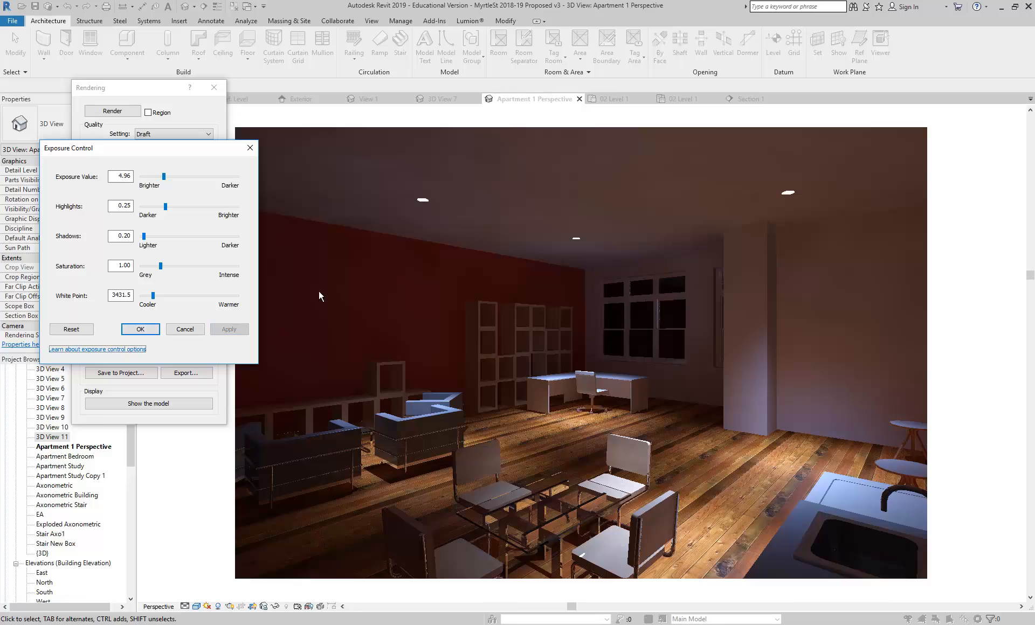
# Step: Compare the rendering at exposure values of 5.31, 4.13, 3.42 and 2.60
pyautogui.moveTo(164, 177); pyautogui.dragTo(166, 177)
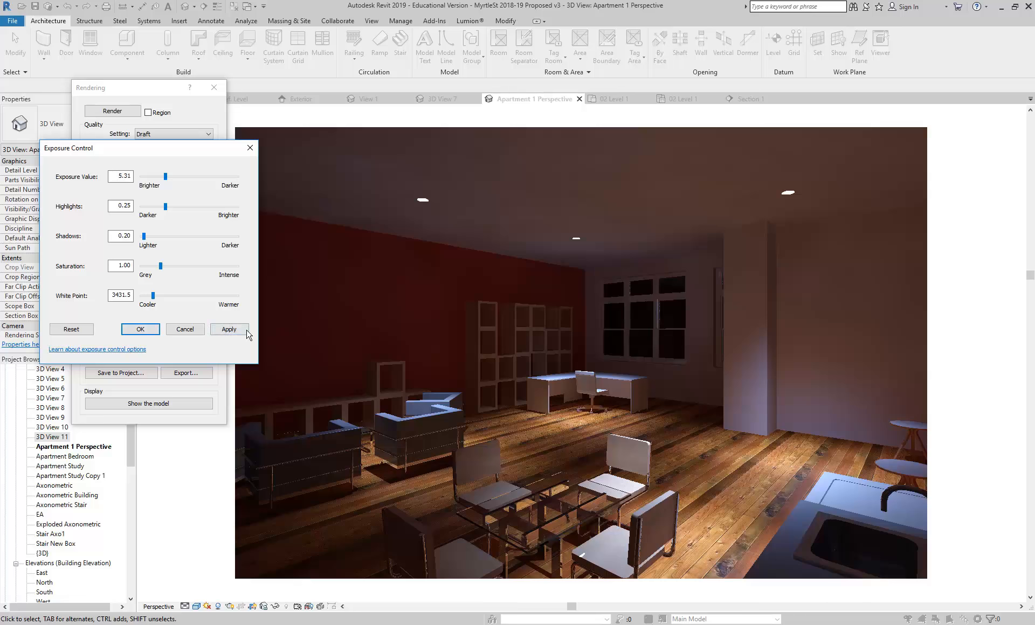
pyautogui.click(243, 330)
pyautogui.moveTo(166, 177); pyautogui.dragTo(160, 176)
pyautogui.click(228, 331)
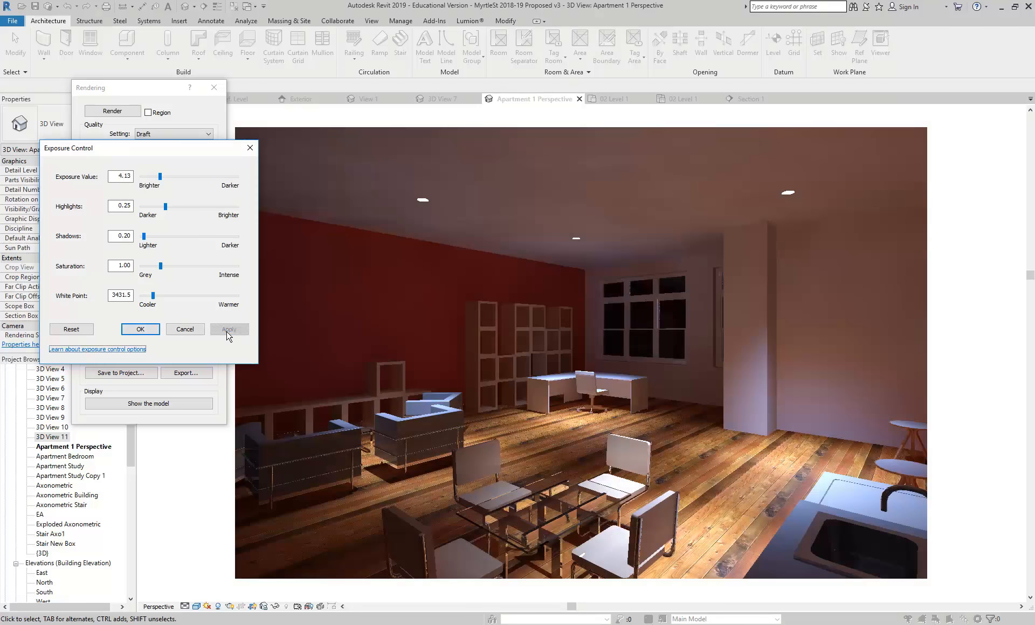
pyautogui.moveTo(161, 177); pyautogui.dragTo(157, 177)
pyautogui.click(227, 330)
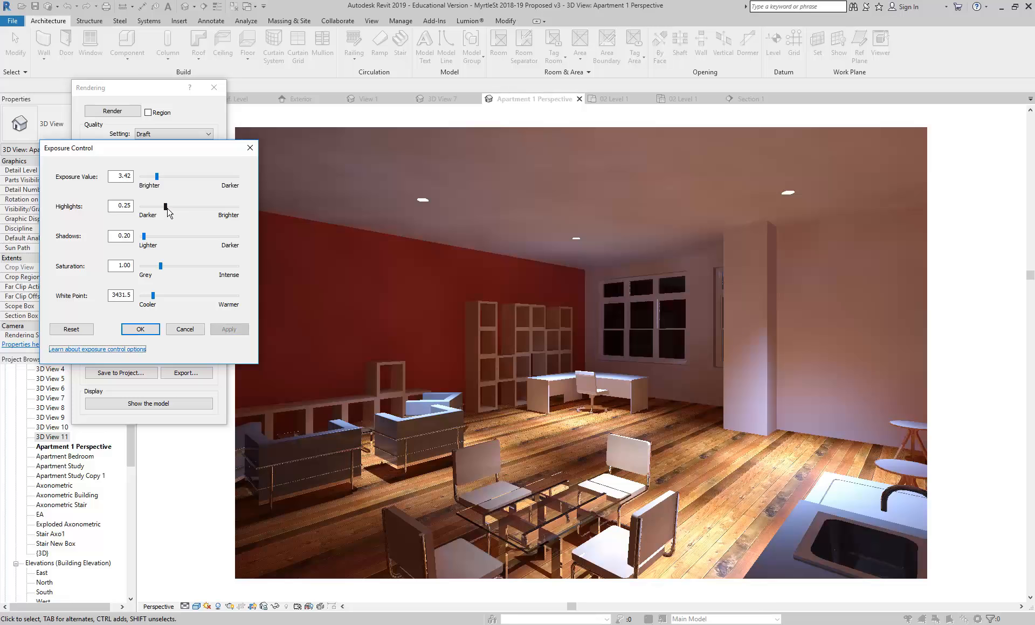
pyautogui.moveTo(157, 176); pyautogui.dragTo(153, 178)
pyautogui.click(228, 330)
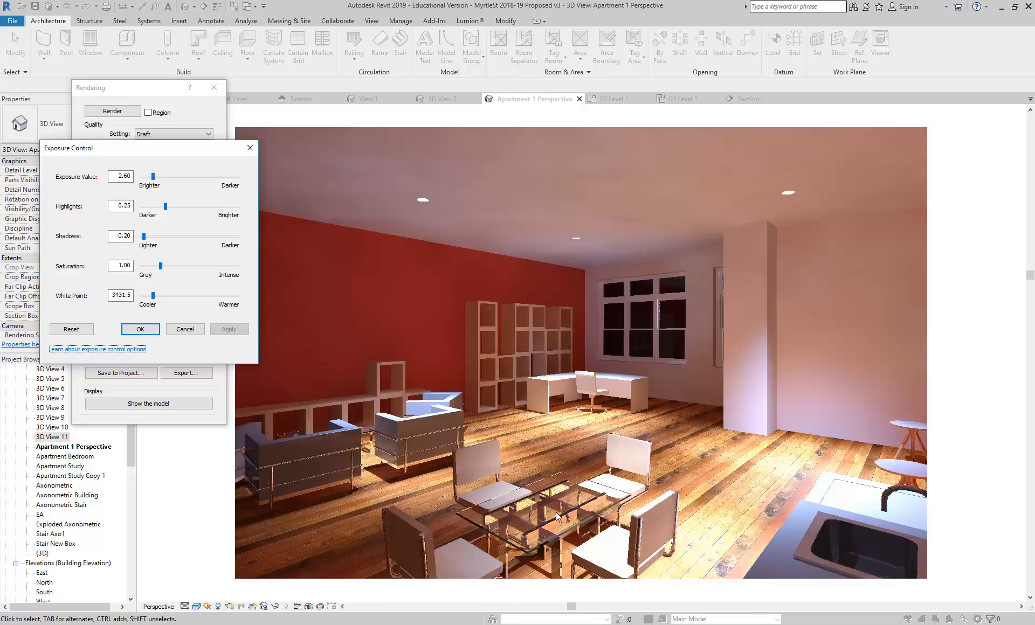
# Step: Set the rendering's exposure value to 3.78 and accept the exposure settings
pyautogui.moveTo(152, 176); pyautogui.dragTo(158, 177)
pyautogui.click(229, 330)
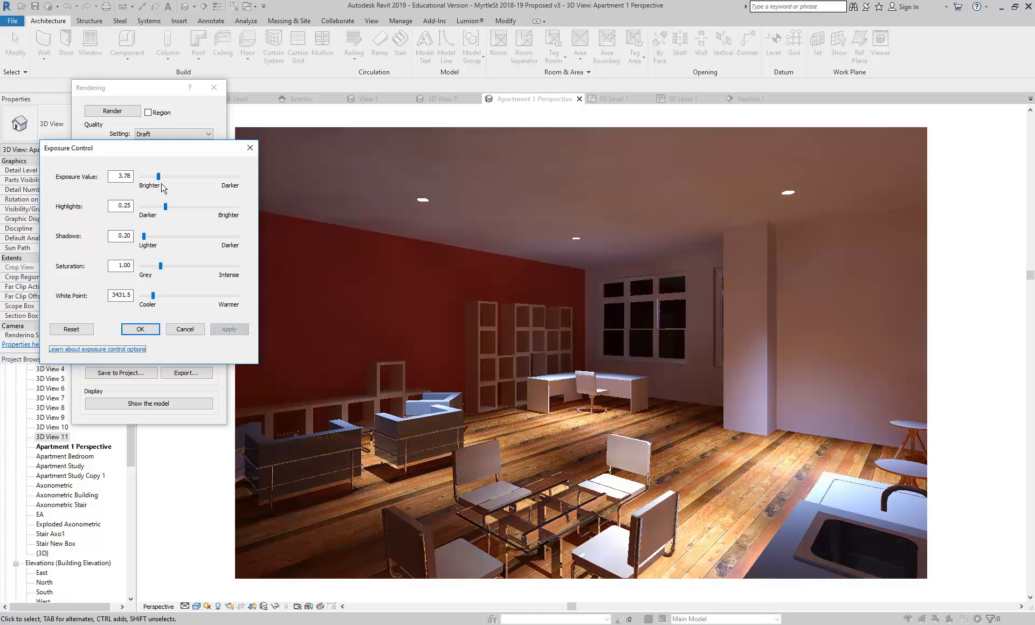
pyautogui.click(141, 330)
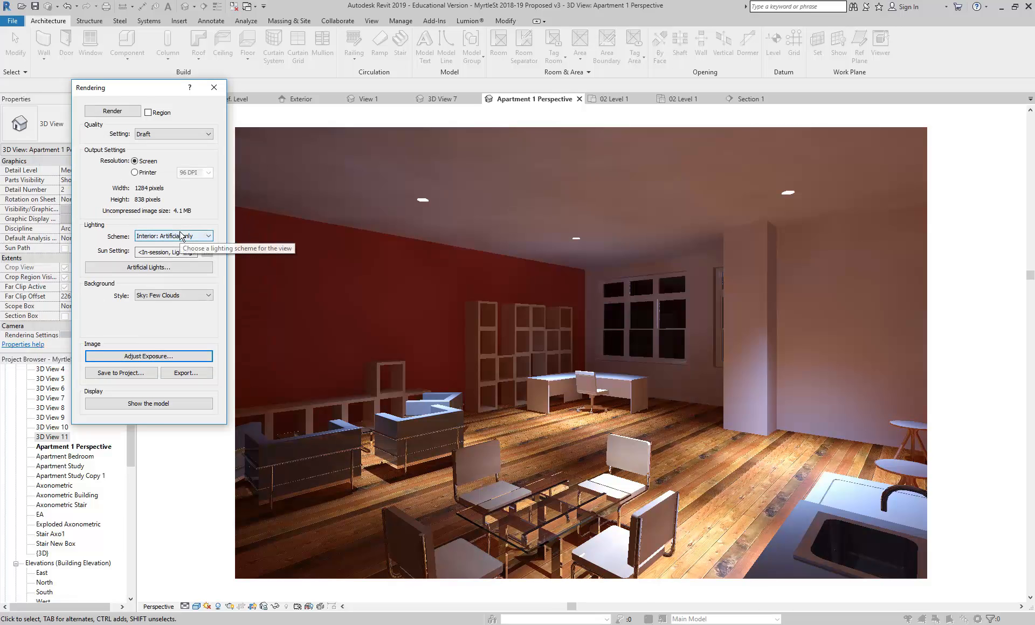
# Step: Switch the lighting scheme to Interior: Sun and Artificial and render the view again
pyautogui.click(183, 236)
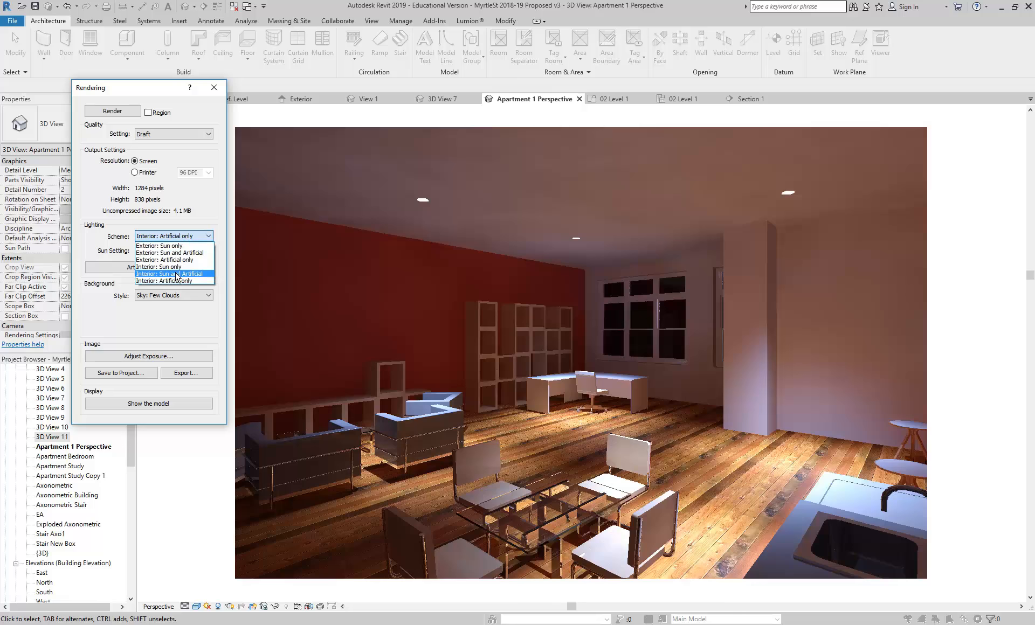
pyautogui.click(177, 273)
pyautogui.click(113, 111)
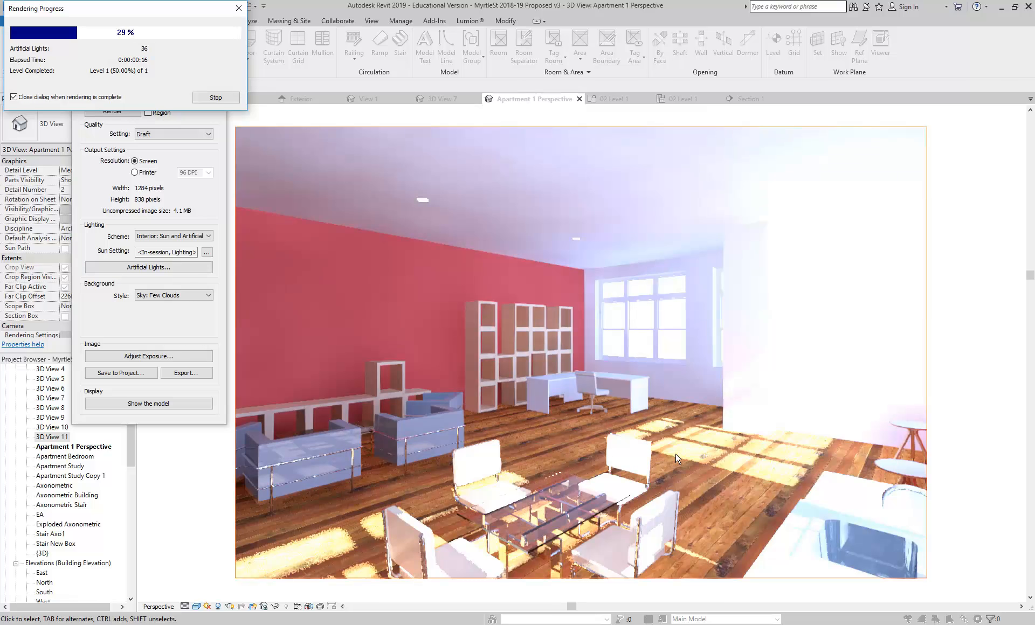
# Step: Darken the sunlit rendering by setting its exposure value to 10.15 and accept the change
pyautogui.click(113, 357)
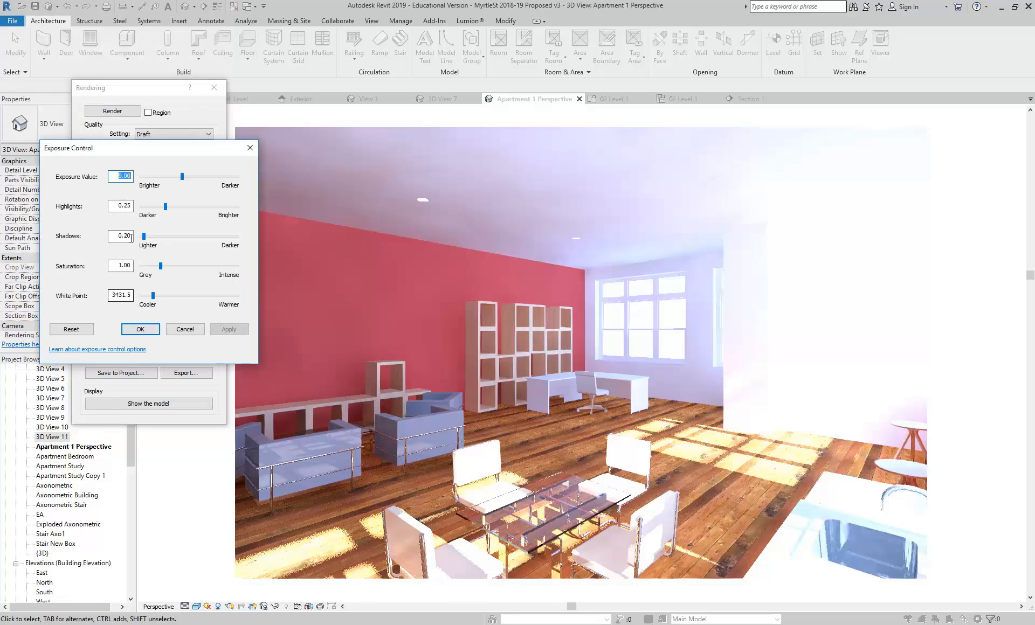
pyautogui.moveTo(182, 177); pyautogui.dragTo(187, 176)
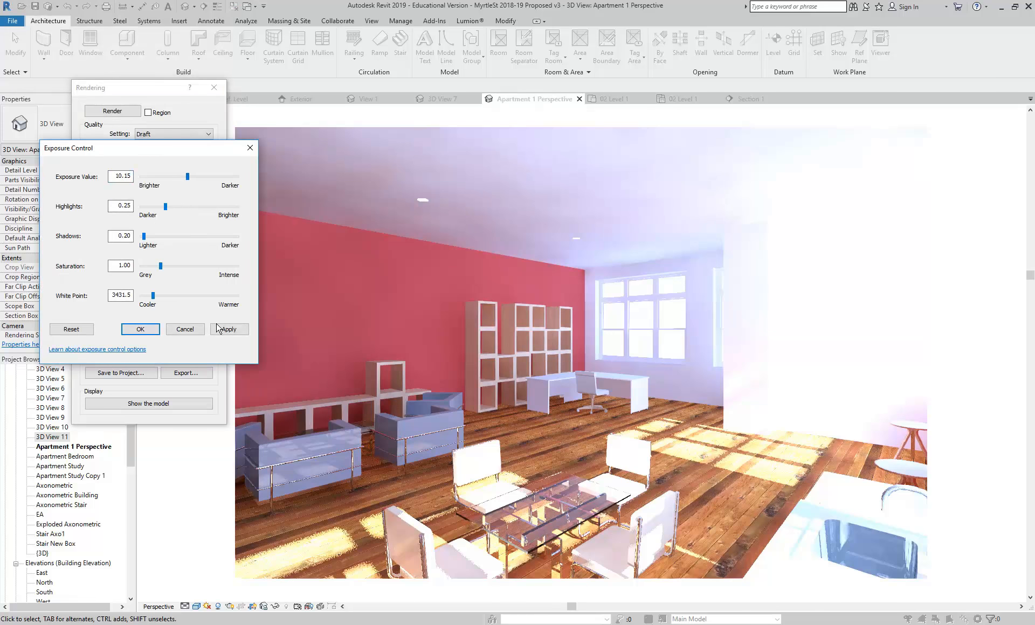
pyautogui.click(229, 329)
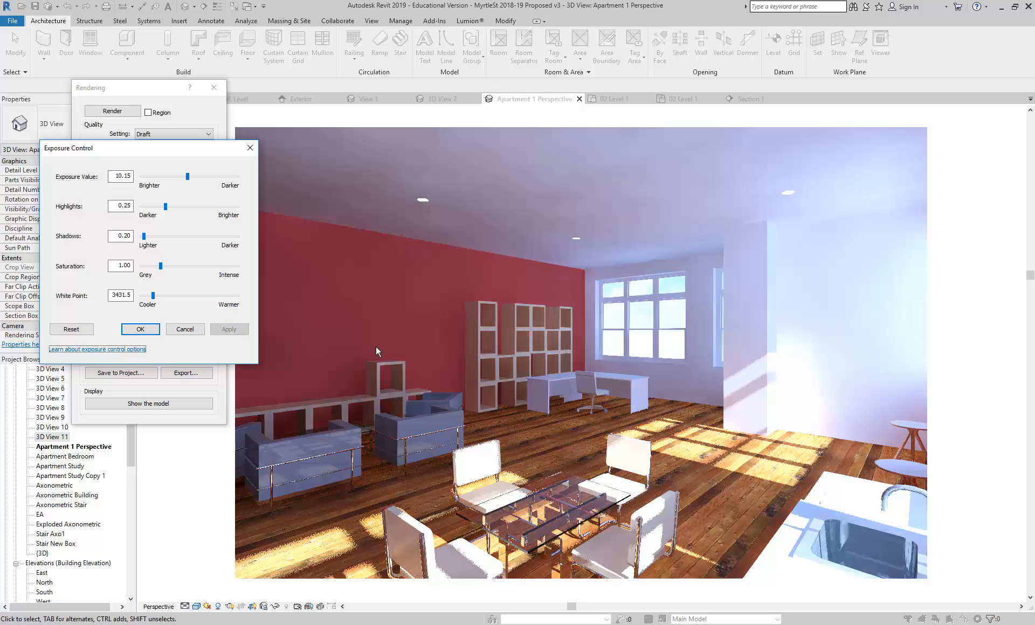
pyautogui.click(144, 330)
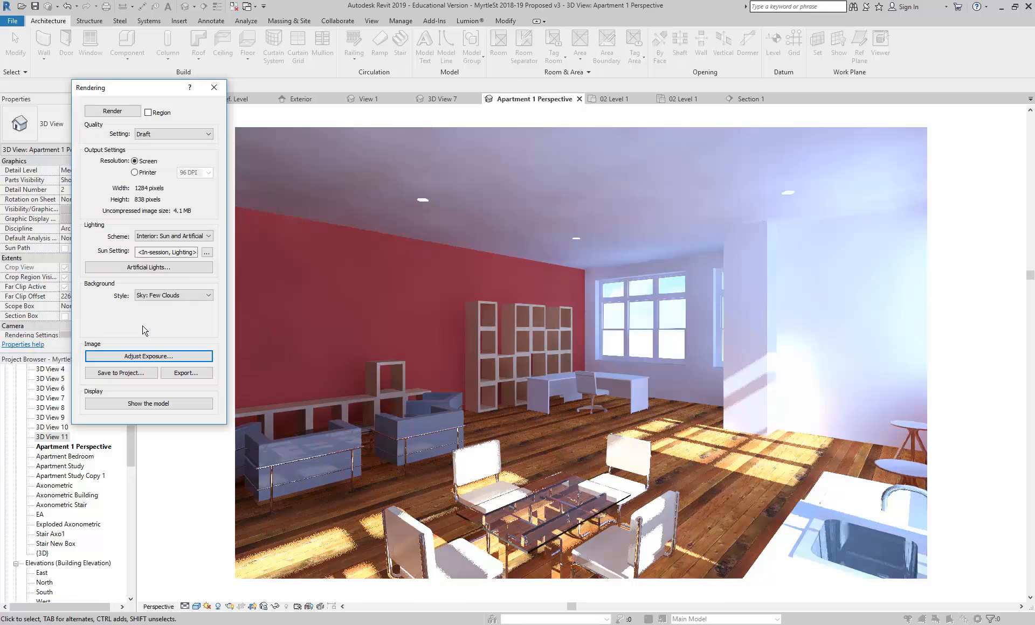
# Step: Return the lighting scheme to Interior: Artificial only and close the rendering settings
pyautogui.click(180, 236)
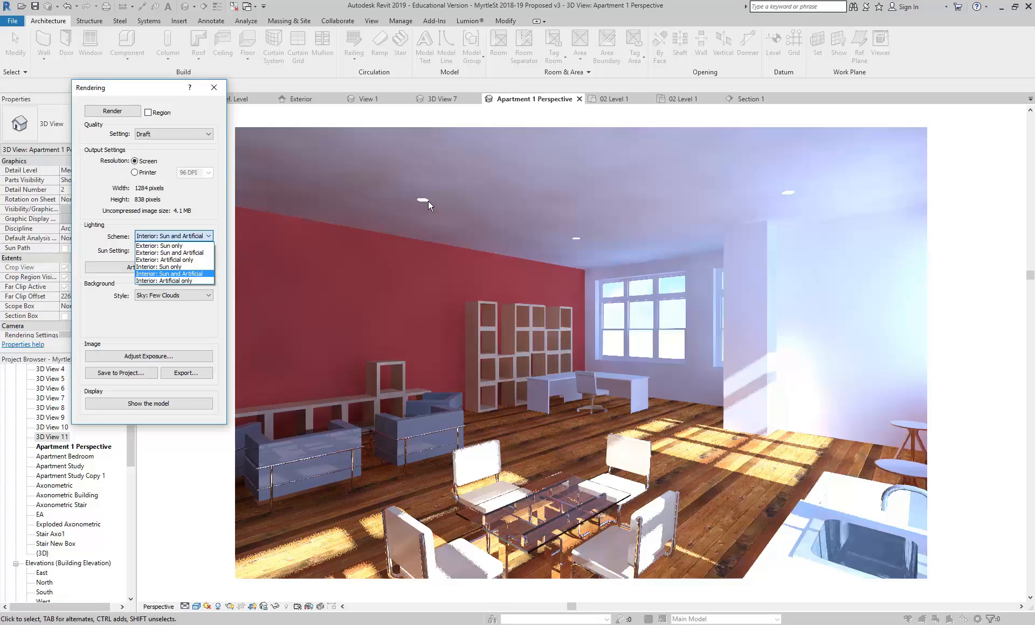
pyautogui.click(165, 281)
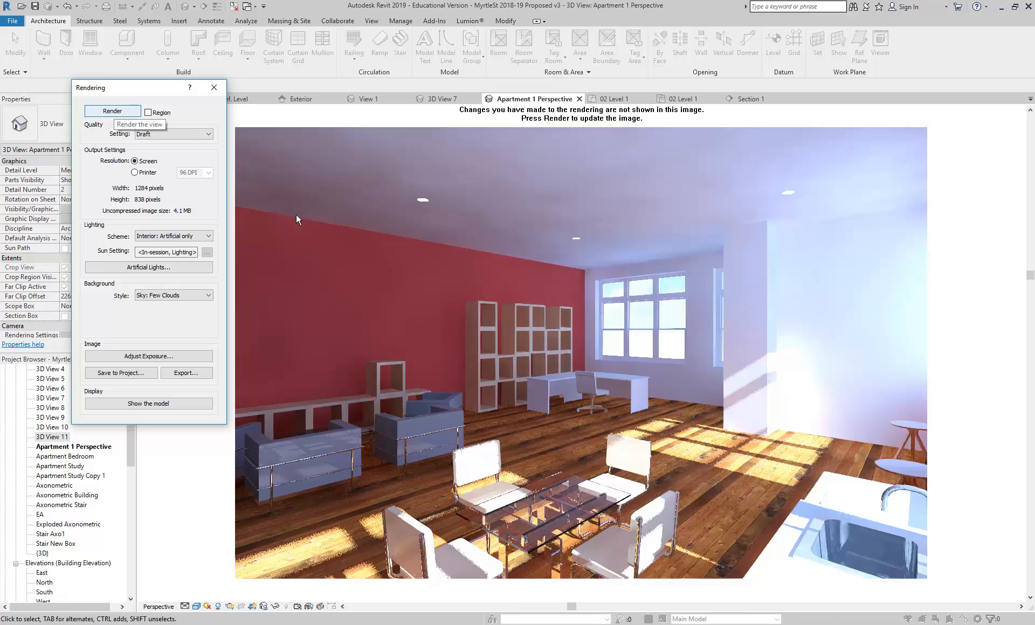
pyautogui.moveTo(147, 88); pyautogui.dragTo(133, 91)
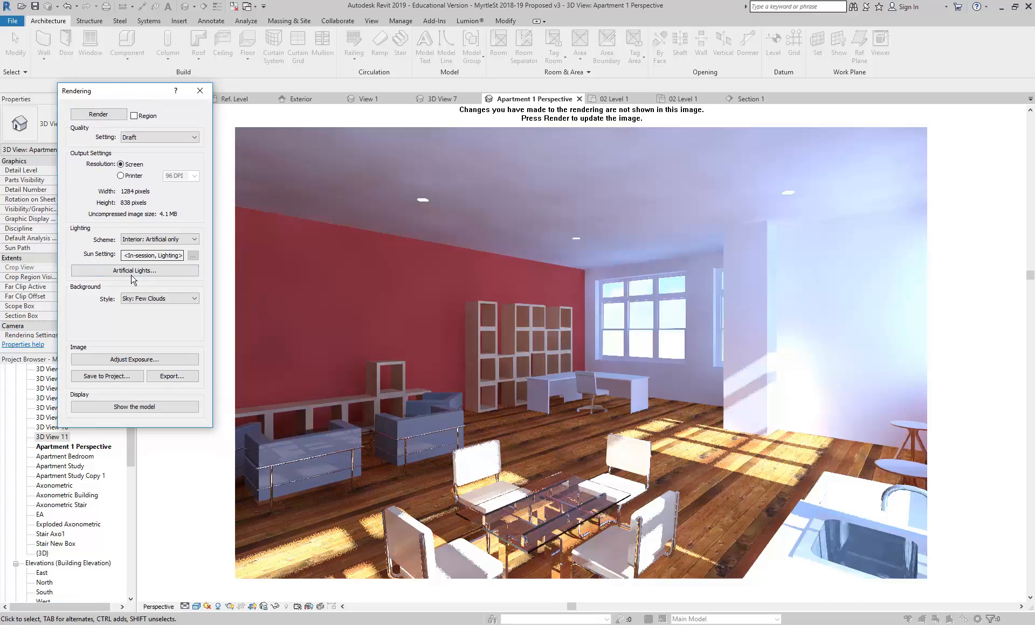
pyautogui.click(206, 96)
# Step: Select the recessed downlight above the armchairs in the perspective and open its family for editing
pyautogui.moveTo(133, 454); pyautogui.dragTo(133, 402)
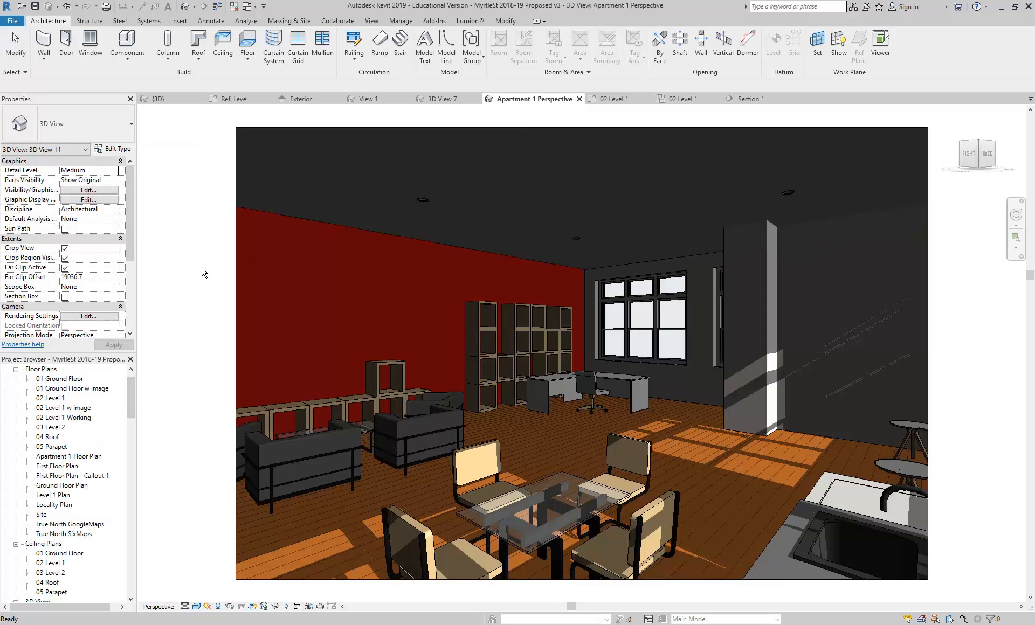
pyautogui.click(423, 193)
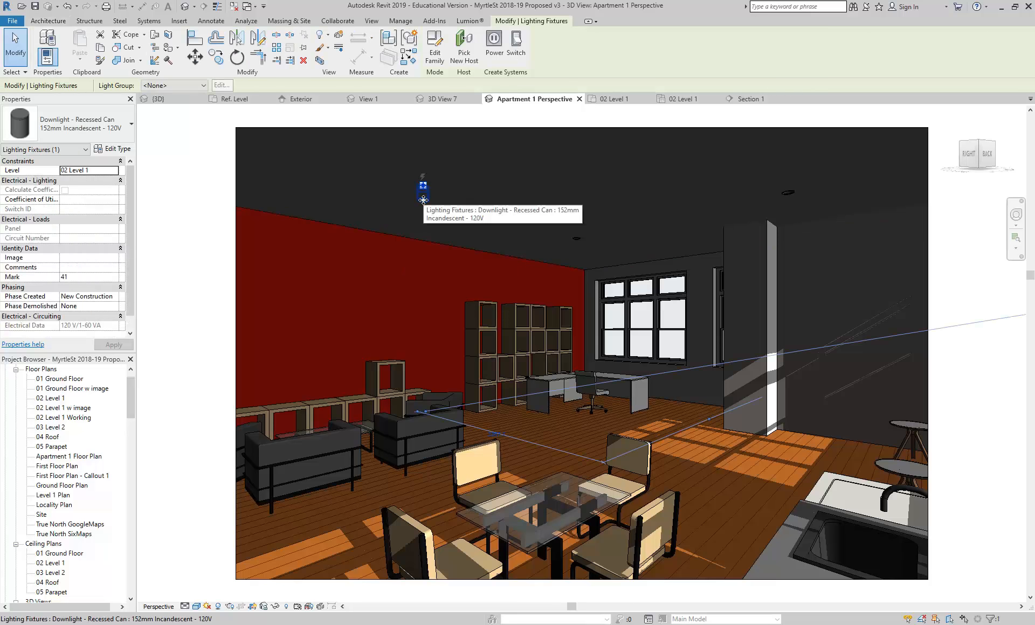
pyautogui.click(433, 57)
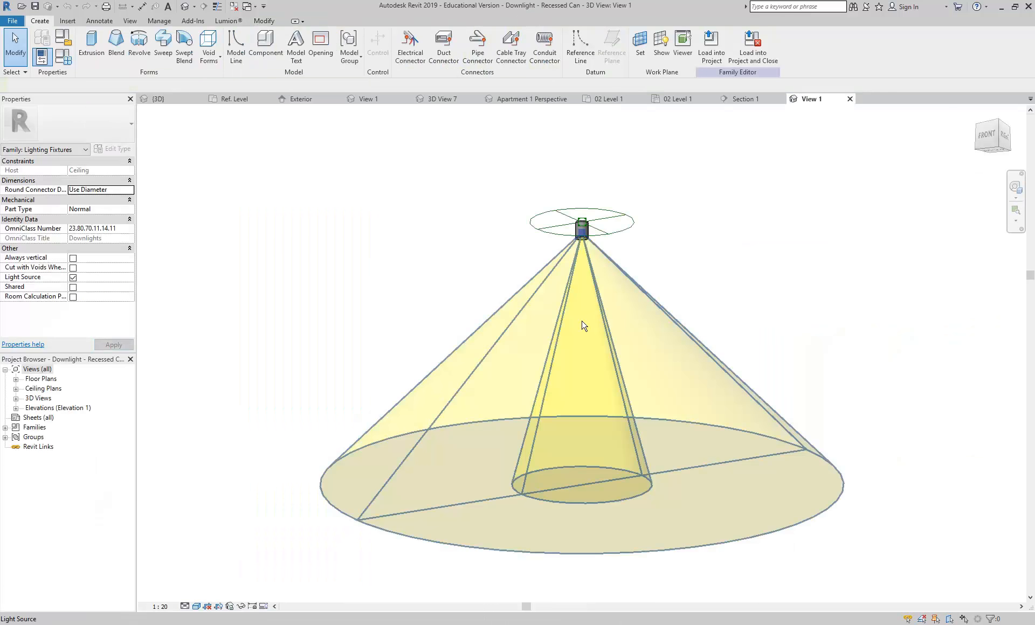
# Step: Select the light source in the downlight family and open its Light Source Definition
pyautogui.moveTo(504, 324); pyautogui.dragTo(415, 297, button='middle')
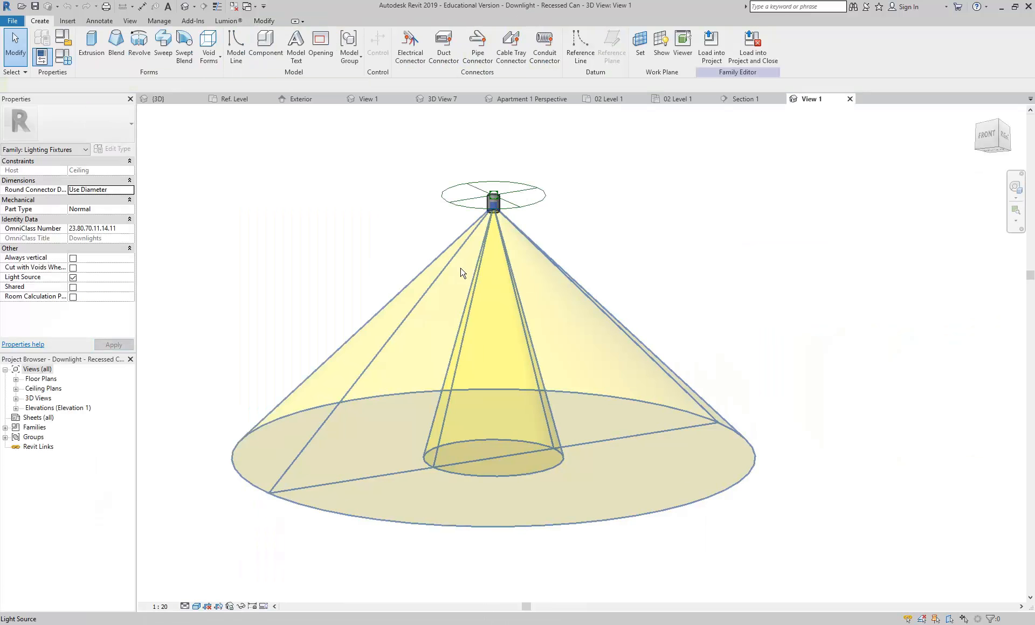
pyautogui.click(481, 269)
pyautogui.scroll(3, 491, 276)
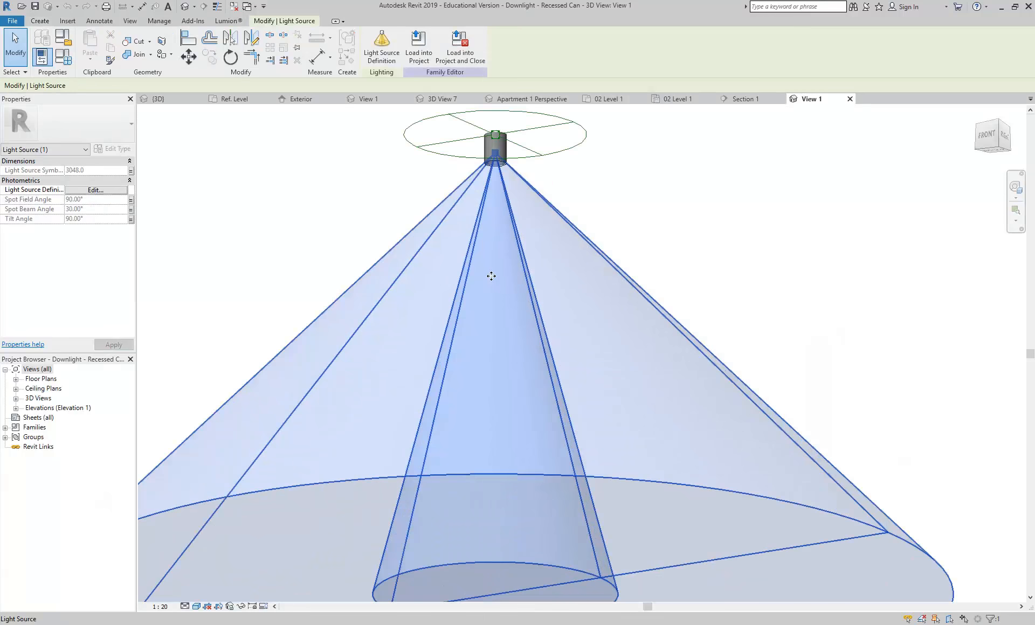
pyautogui.click(376, 43)
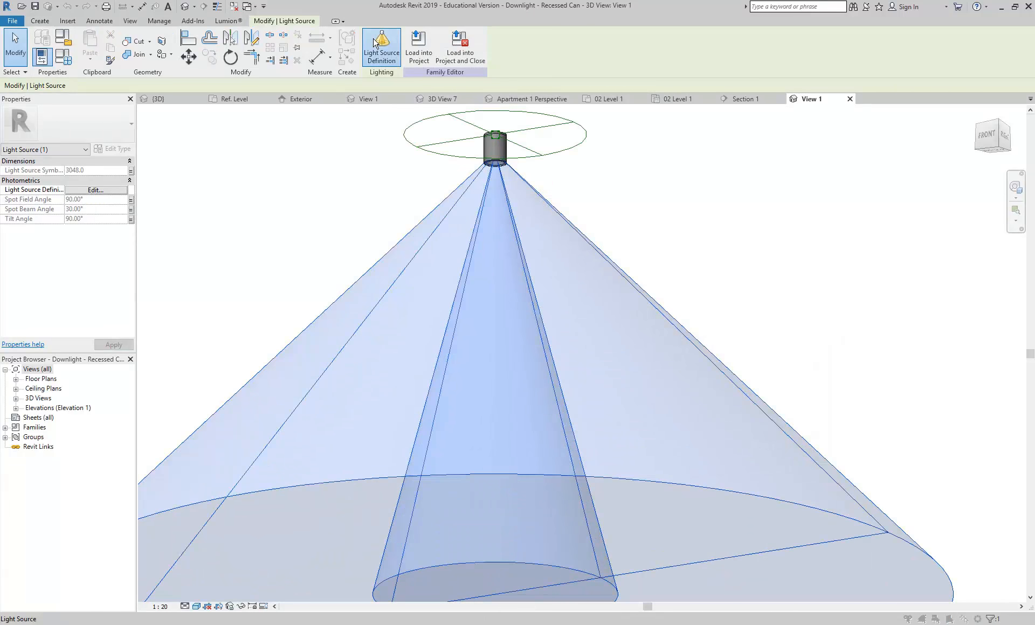
pyautogui.moveTo(511, 204); pyautogui.dragTo(349, 128)
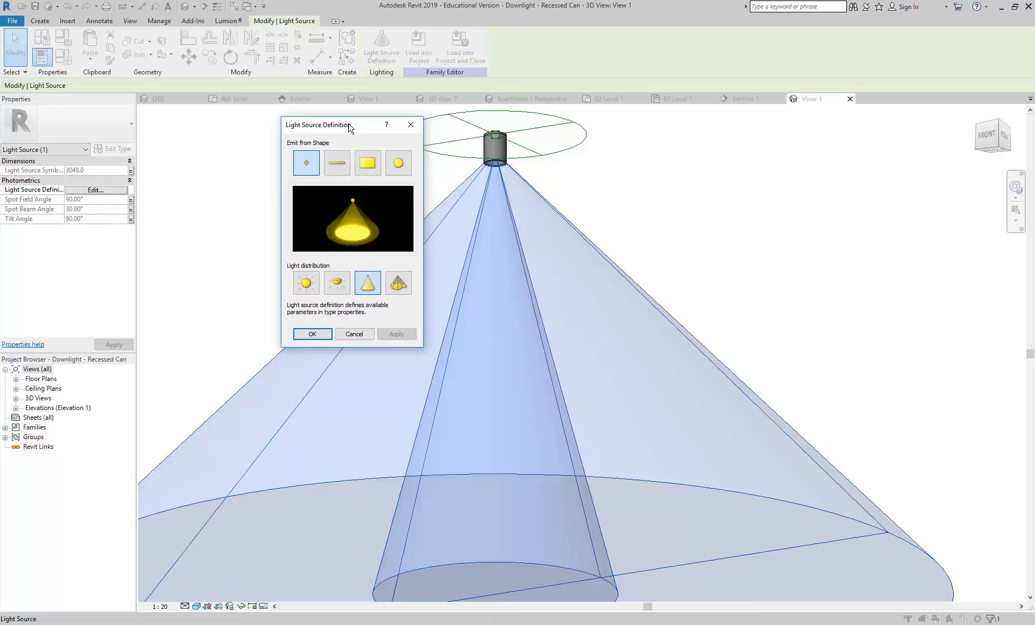
# Step: Compare the previews of the spherical, hemispherical and spot light distributions for the downlight's light source
pyautogui.click(315, 281)
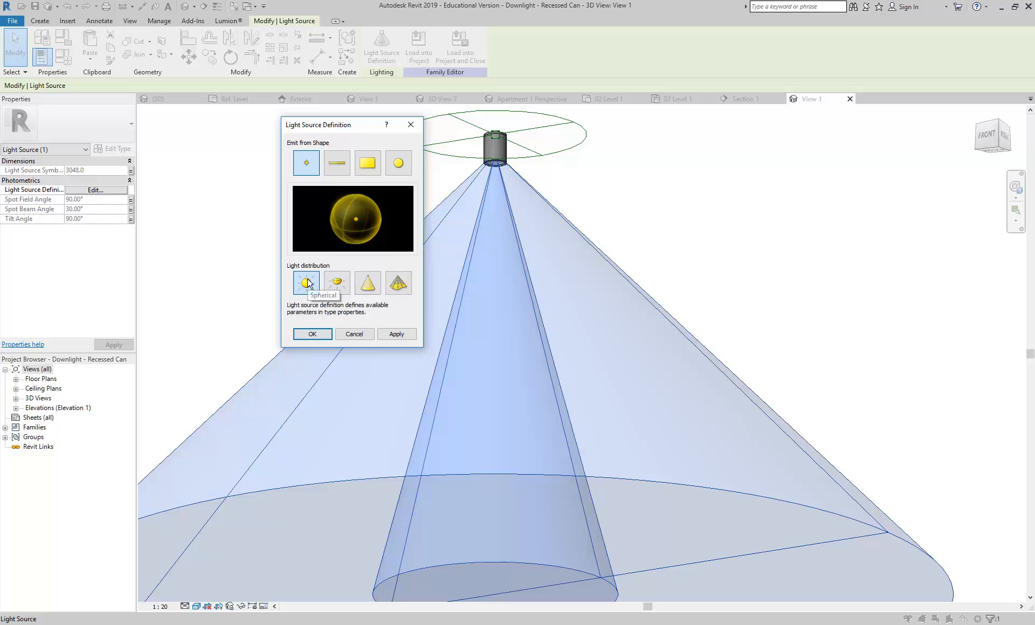
pyautogui.click(336, 284)
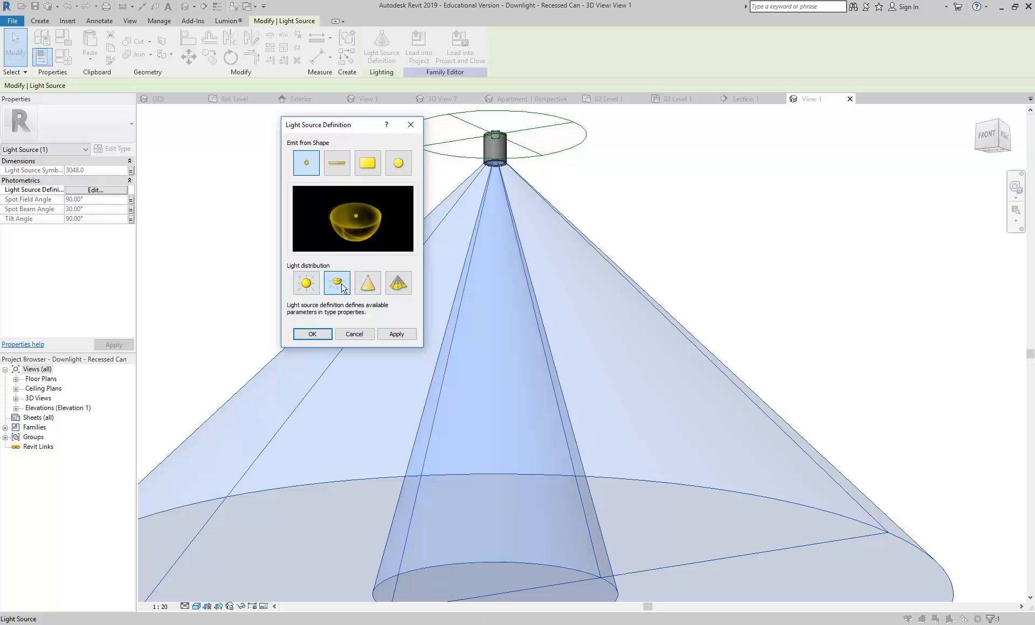
pyautogui.click(369, 289)
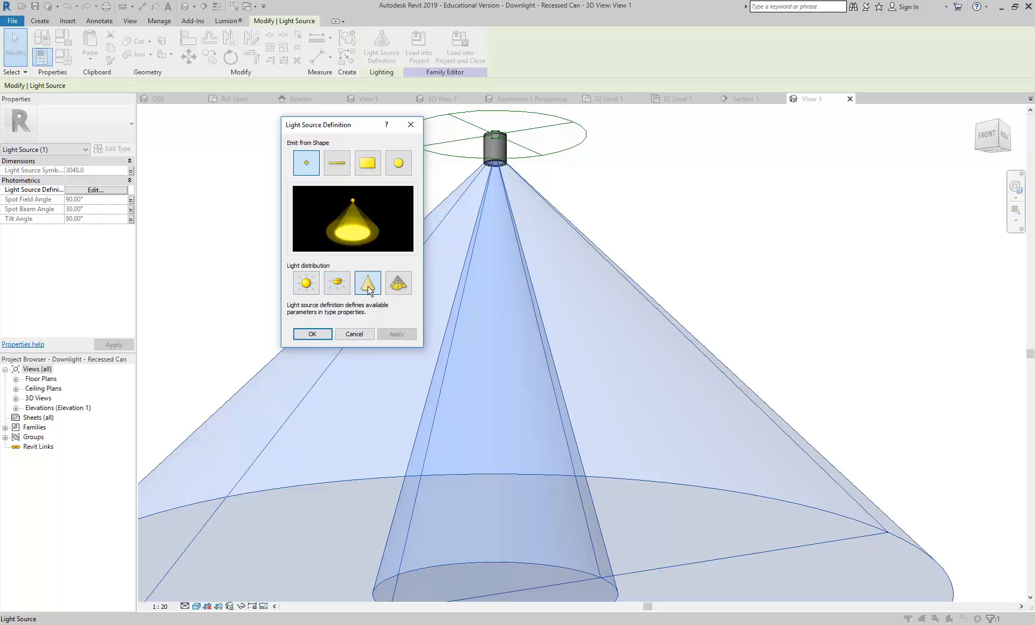
pyautogui.click(307, 289)
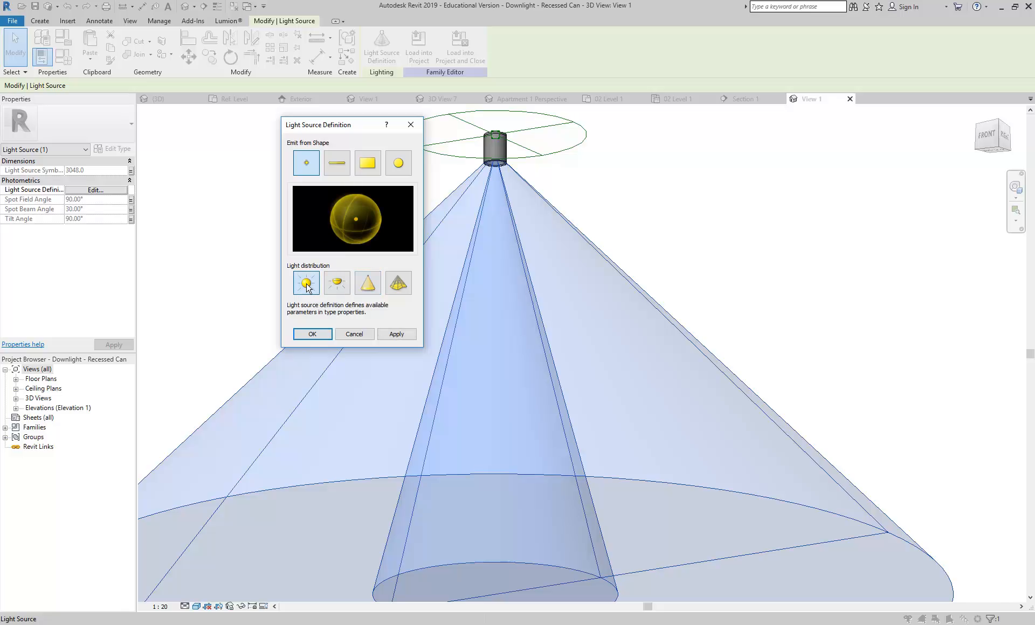
pyautogui.click(370, 289)
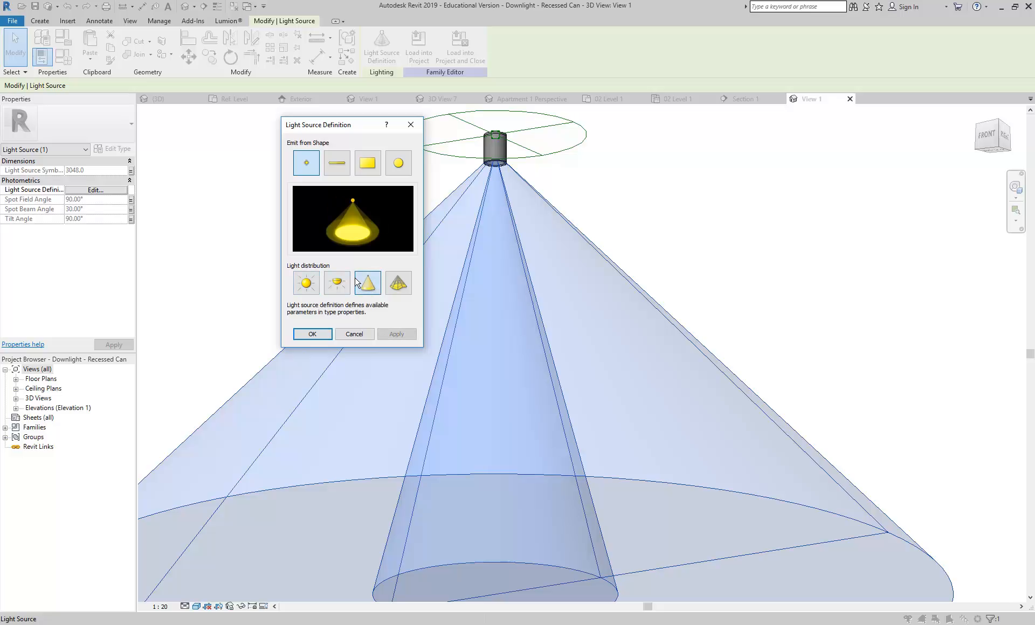
pyautogui.click(311, 284)
pyautogui.click(367, 284)
pyautogui.click(314, 291)
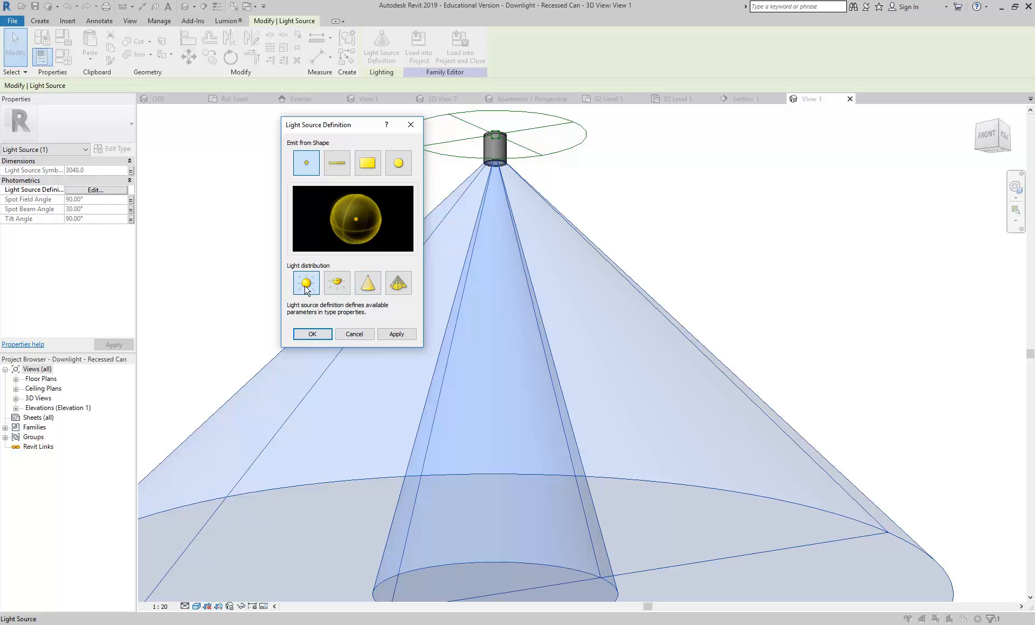
pyautogui.click(368, 285)
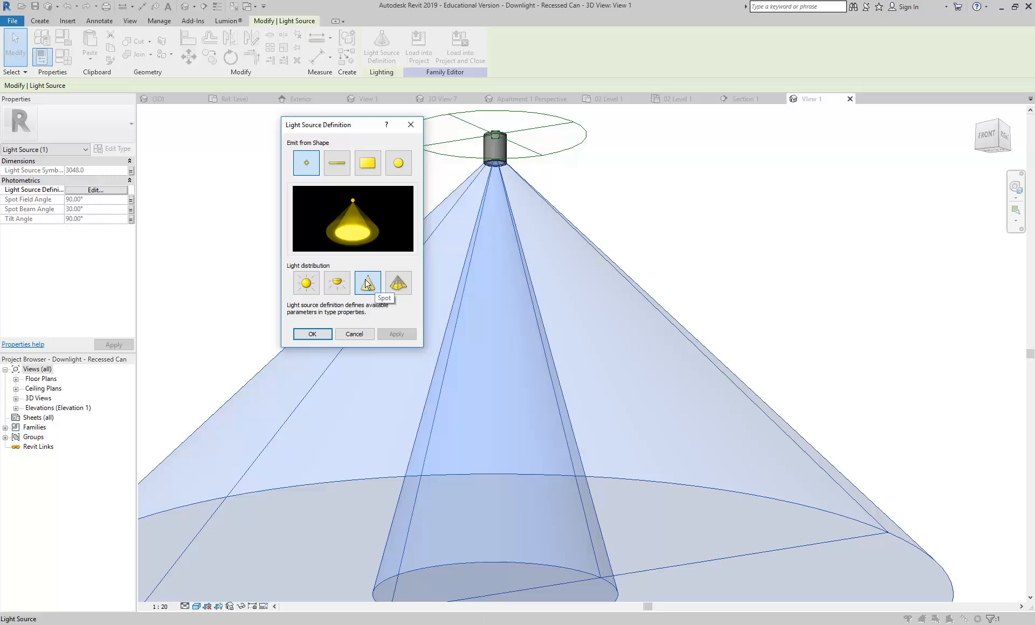
pyautogui.click(313, 288)
pyautogui.click(364, 287)
# Step: Set the downlight's light distribution to Photometric Web, accept the light source definition and deselect the light source
pyautogui.click(398, 283)
pyautogui.click(369, 286)
pyautogui.click(397, 286)
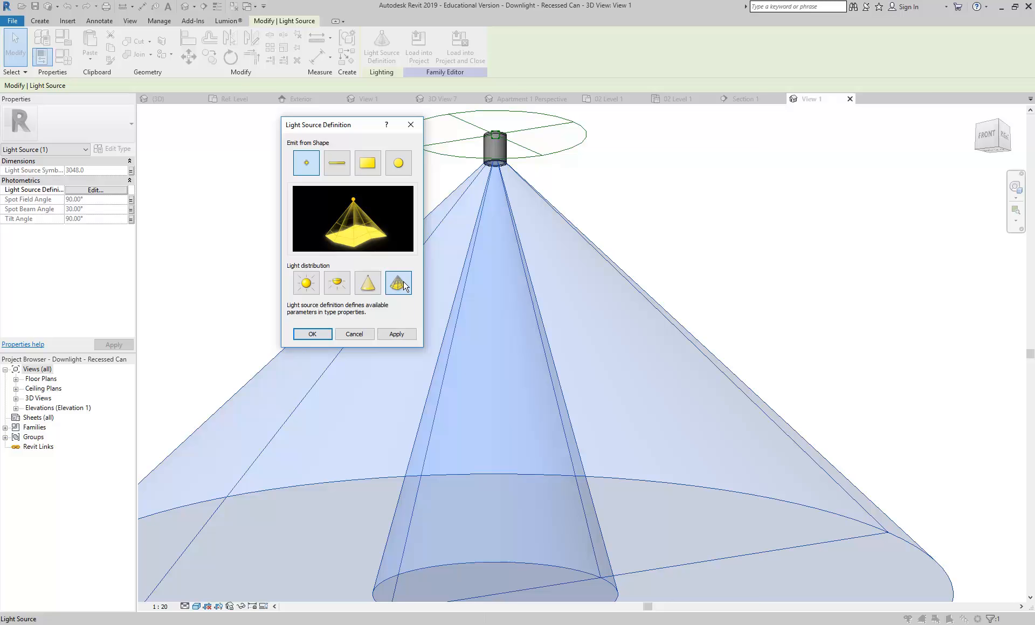
pyautogui.click(312, 333)
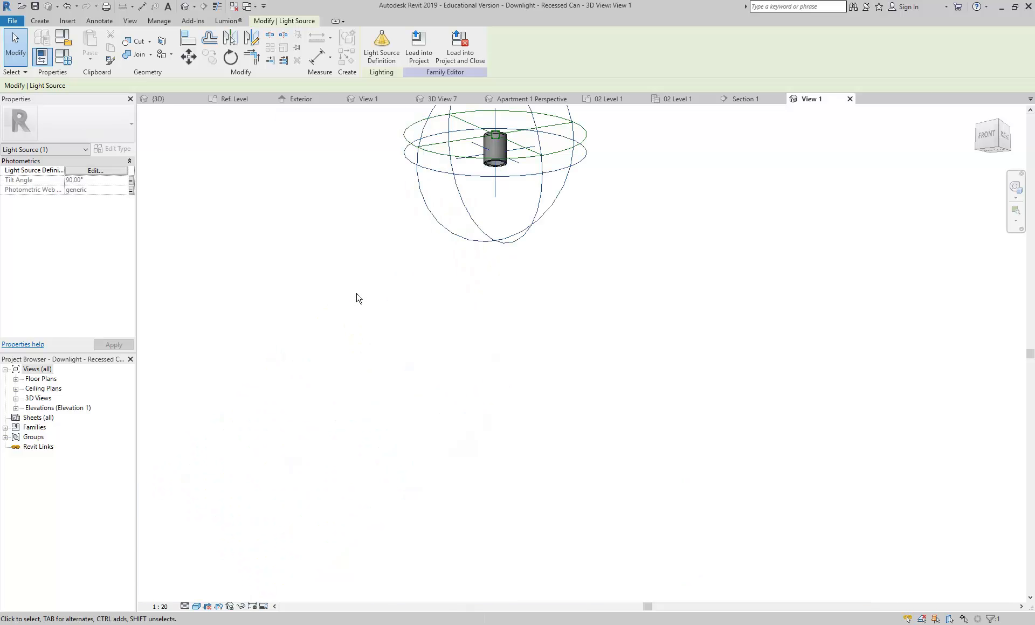
pyautogui.click(316, 270)
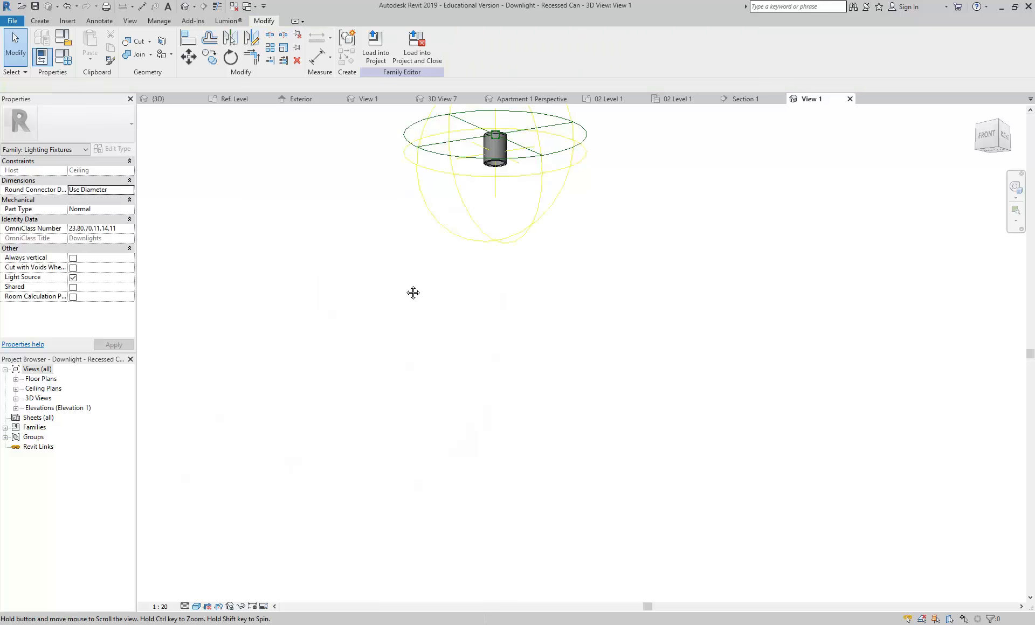
# Step: Assign spot_ideal.ies as the Photometric Web File of the 152mm Incandescent - 120V family type and accept the change
pyautogui.click(64, 57)
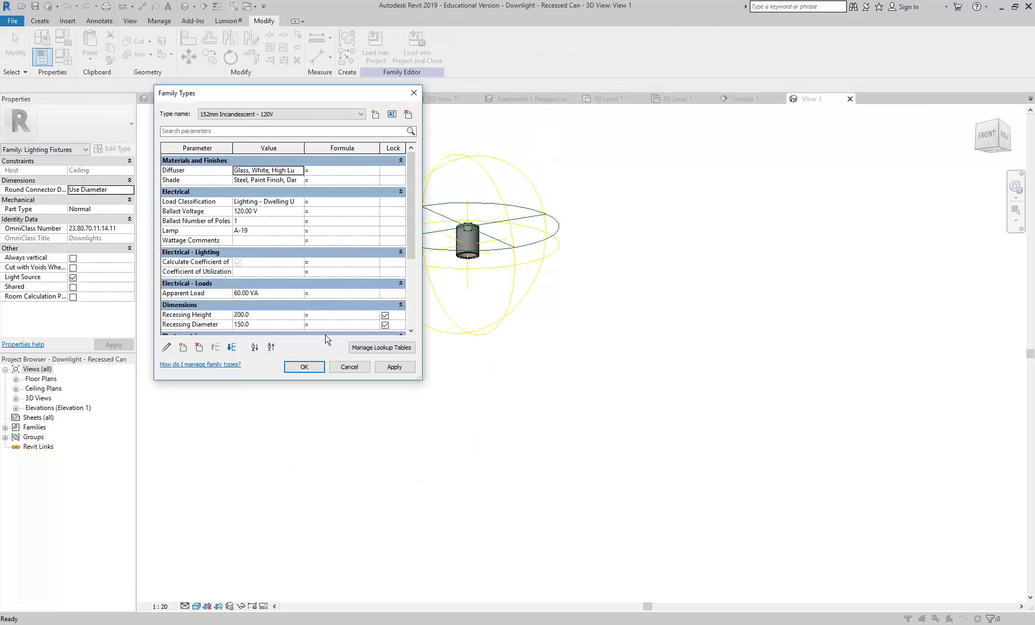
pyautogui.moveTo(410, 205); pyautogui.dragTo(411, 272)
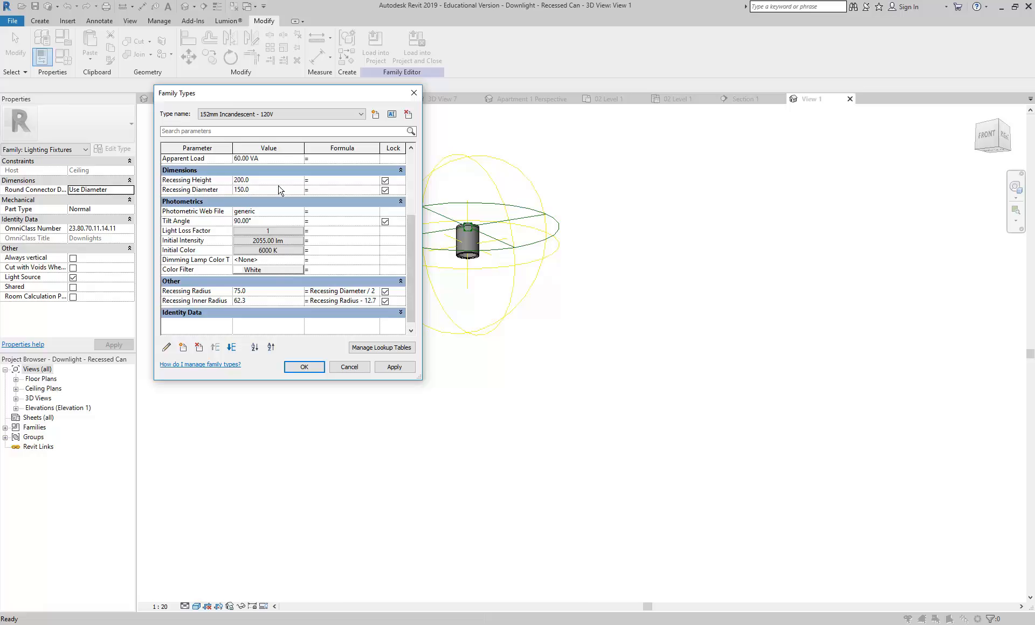
pyautogui.click(284, 214)
pyautogui.click(301, 211)
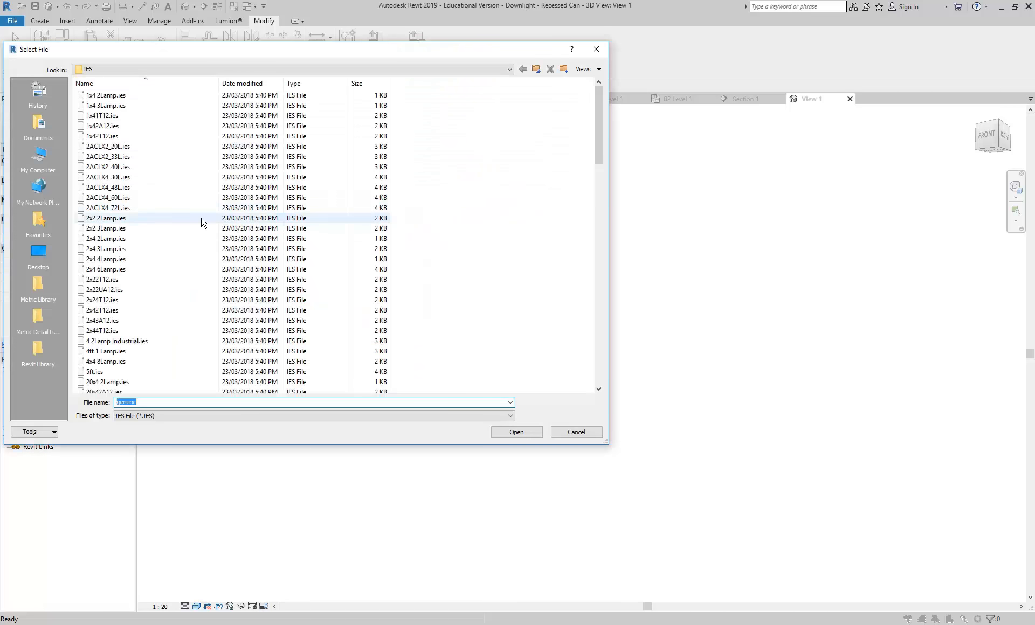
pyautogui.scroll(-11, 187, 254)
pyautogui.scroll(-17, 169, 286)
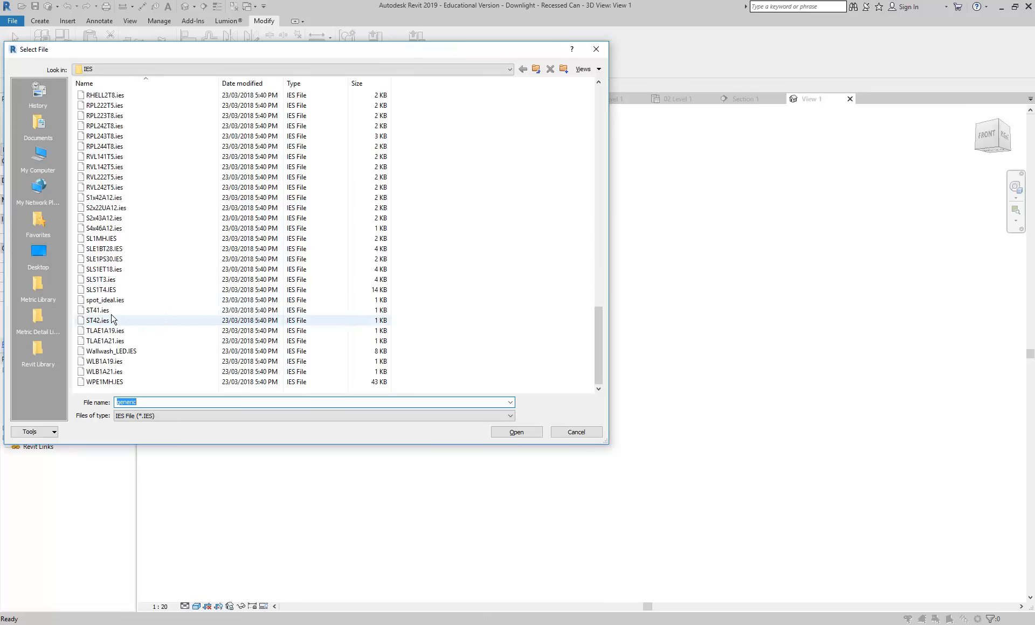
pyautogui.click(123, 301)
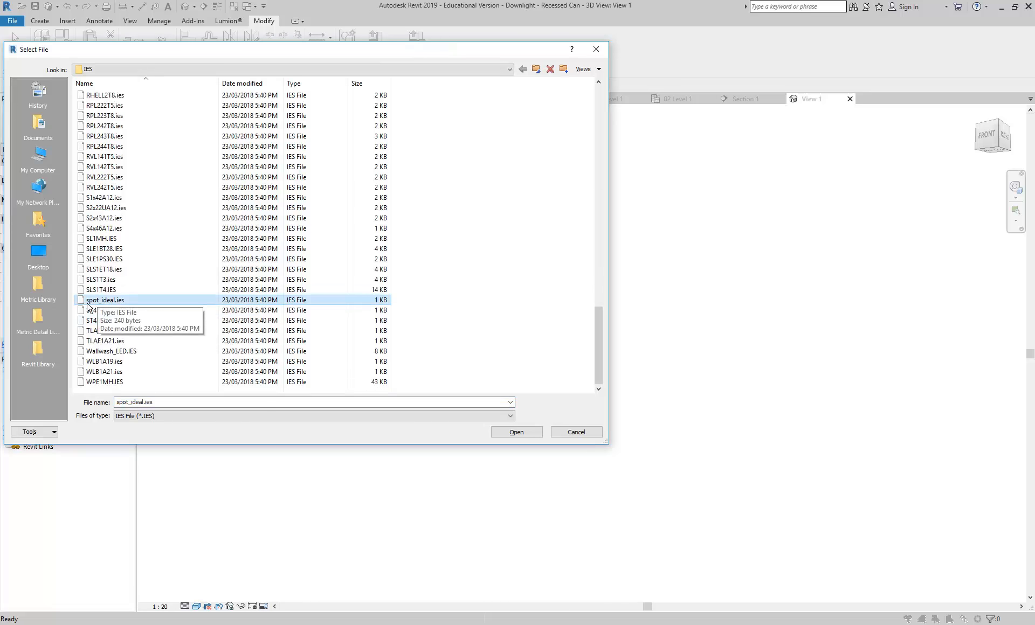
pyautogui.click(517, 431)
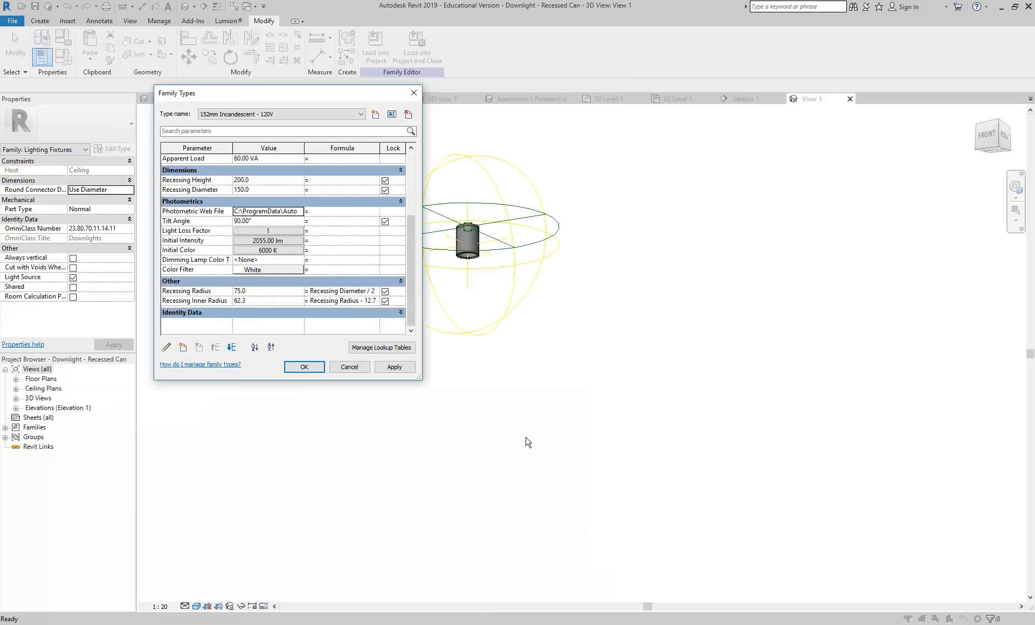
pyautogui.click(305, 367)
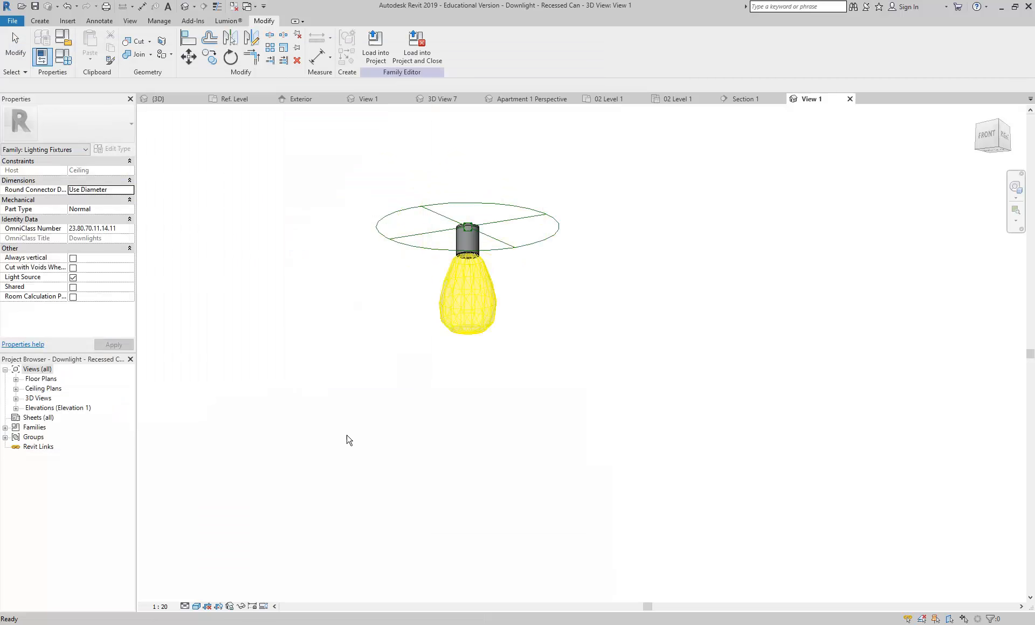
pyautogui.scroll(5, 476, 283)
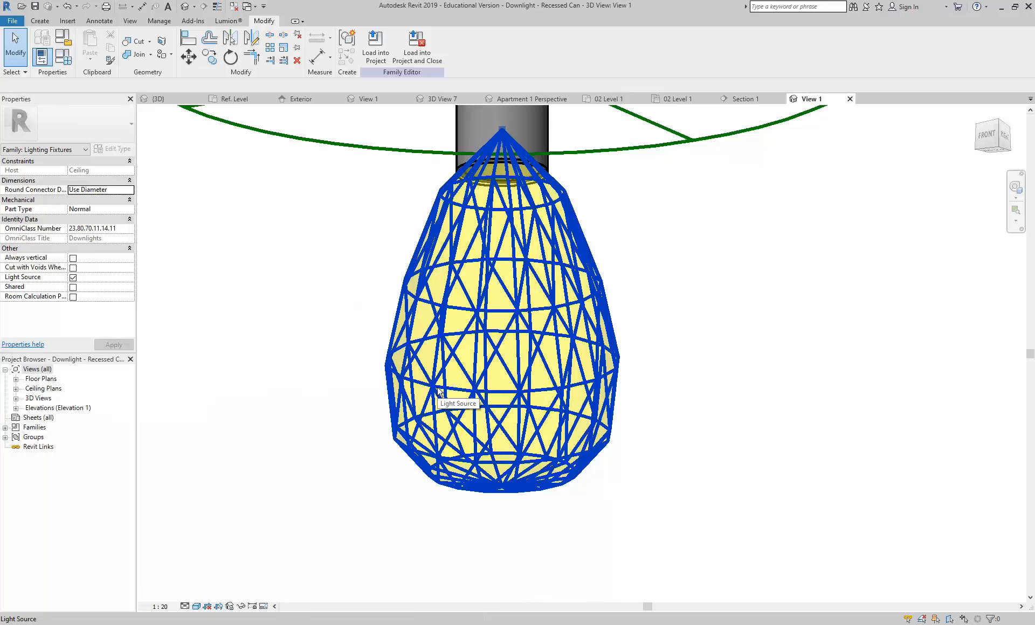
pyautogui.click(450, 349)
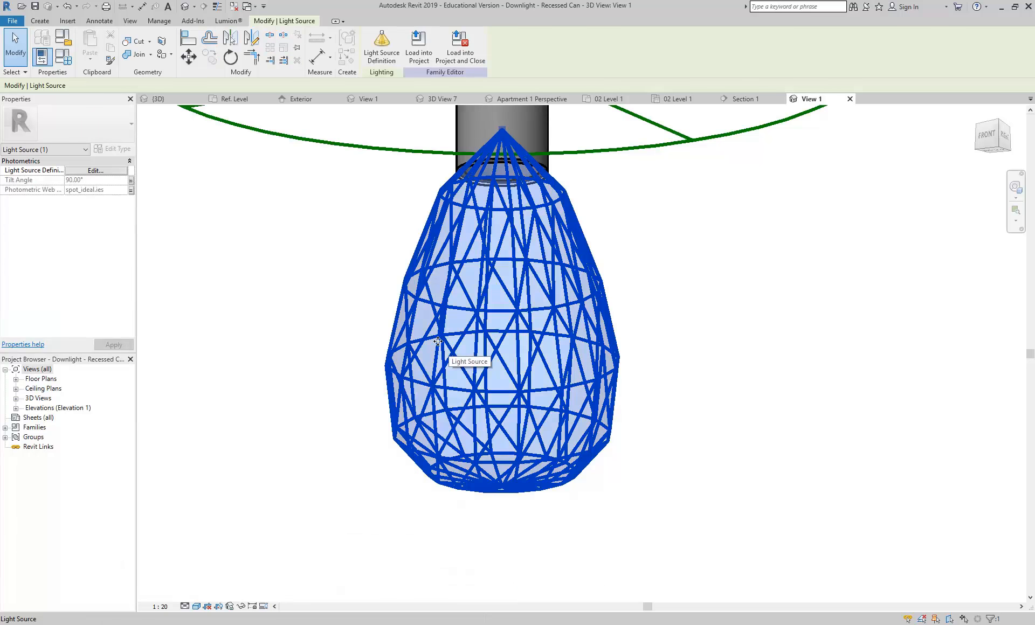
pyautogui.click(383, 51)
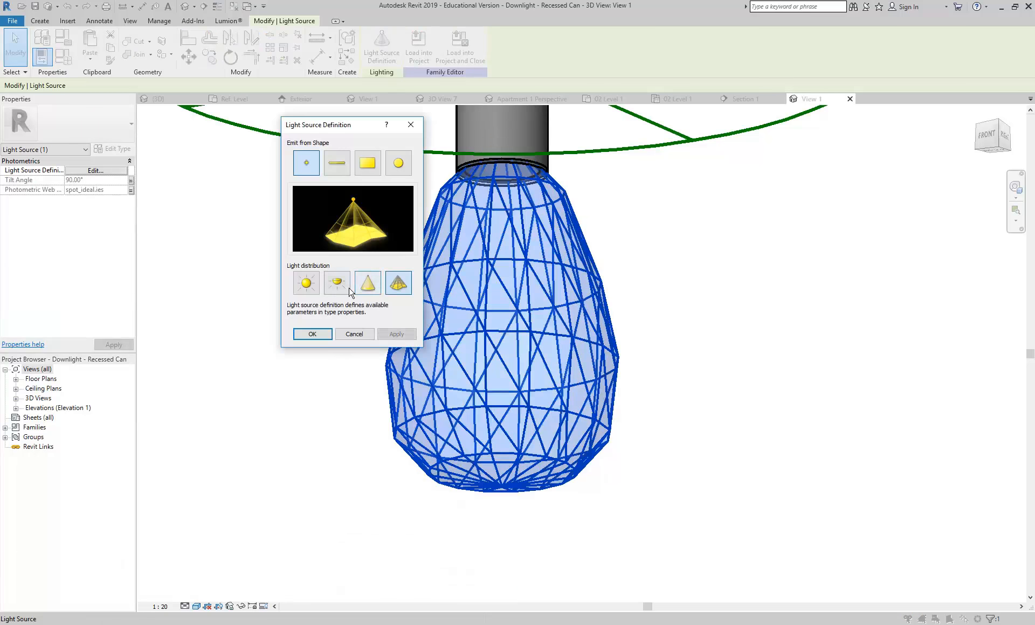
pyautogui.click(360, 335)
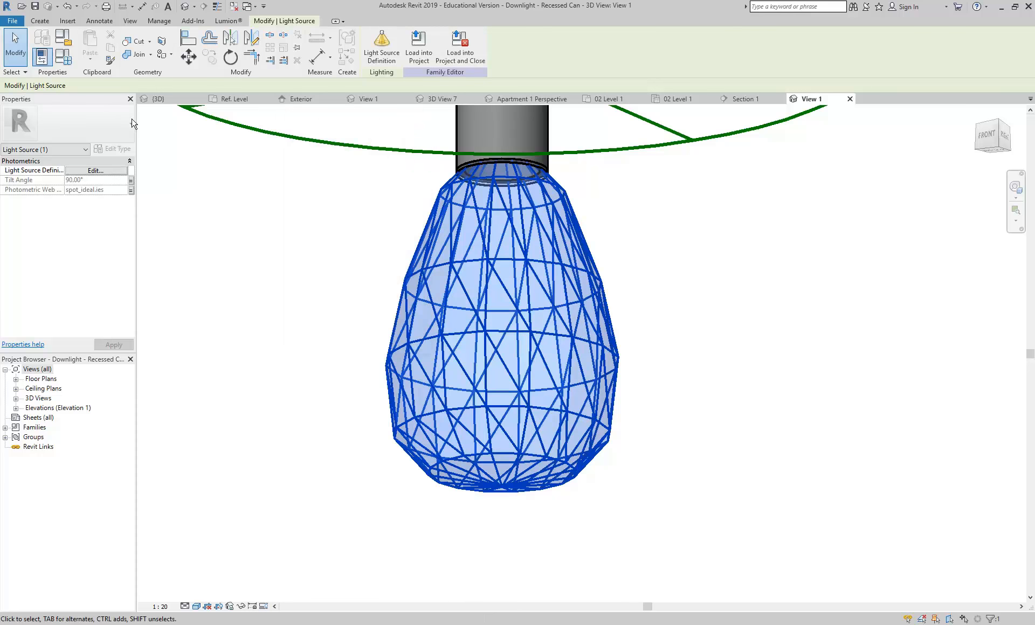
pyautogui.click(61, 61)
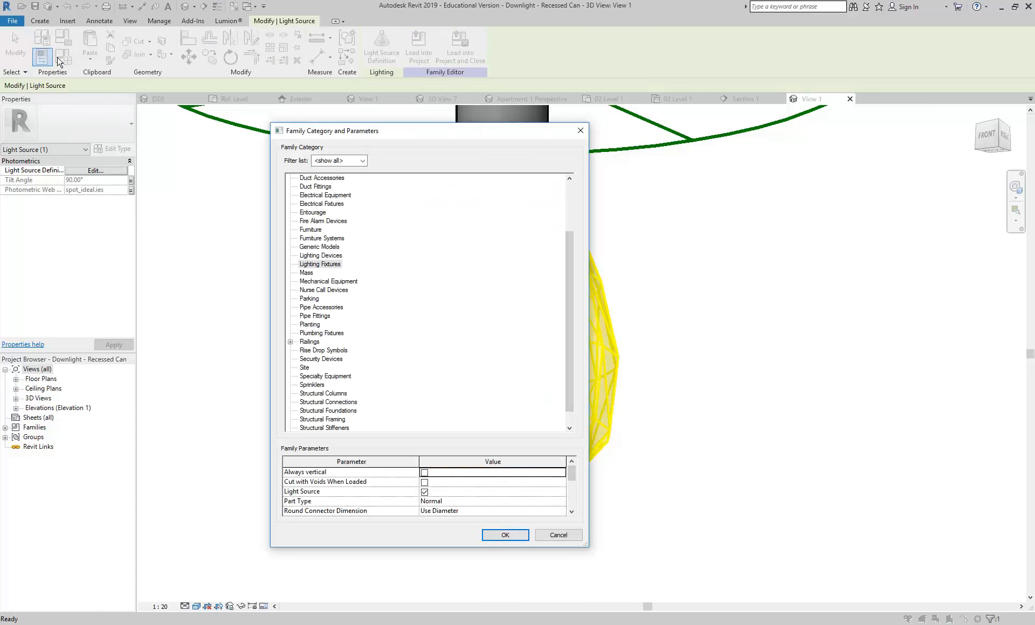
pyautogui.click(555, 536)
pyautogui.click(471, 293)
# Step: Try p1x42.ies as the downlight type's Photometric Web File and inspect the resulting light shape from the side
pyautogui.click(61, 60)
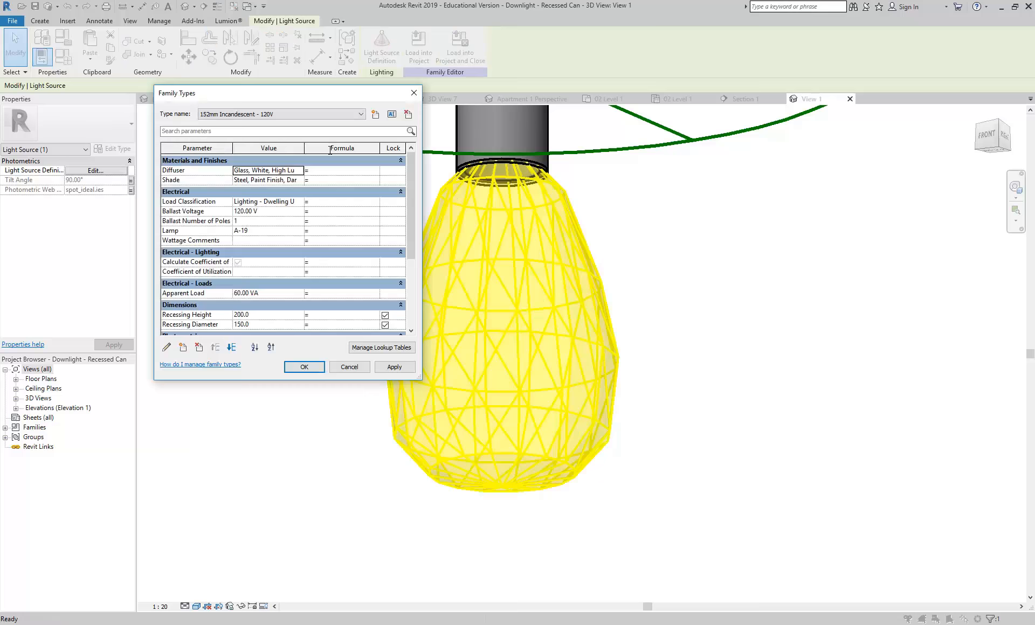
pyautogui.moveTo(407, 218); pyautogui.dragTo(409, 277)
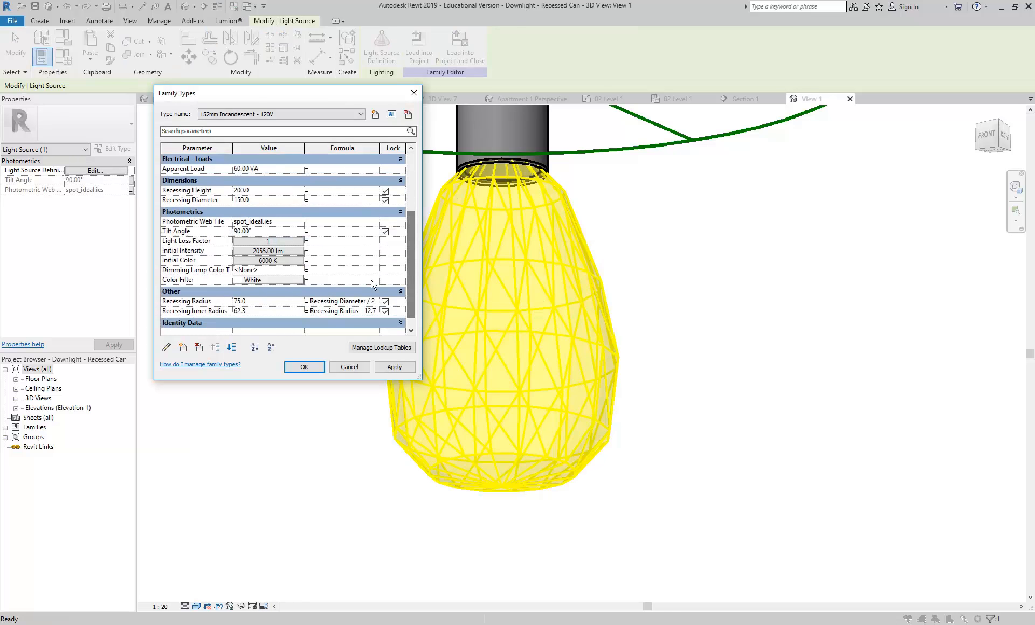
pyautogui.click(292, 221)
pyautogui.click(299, 220)
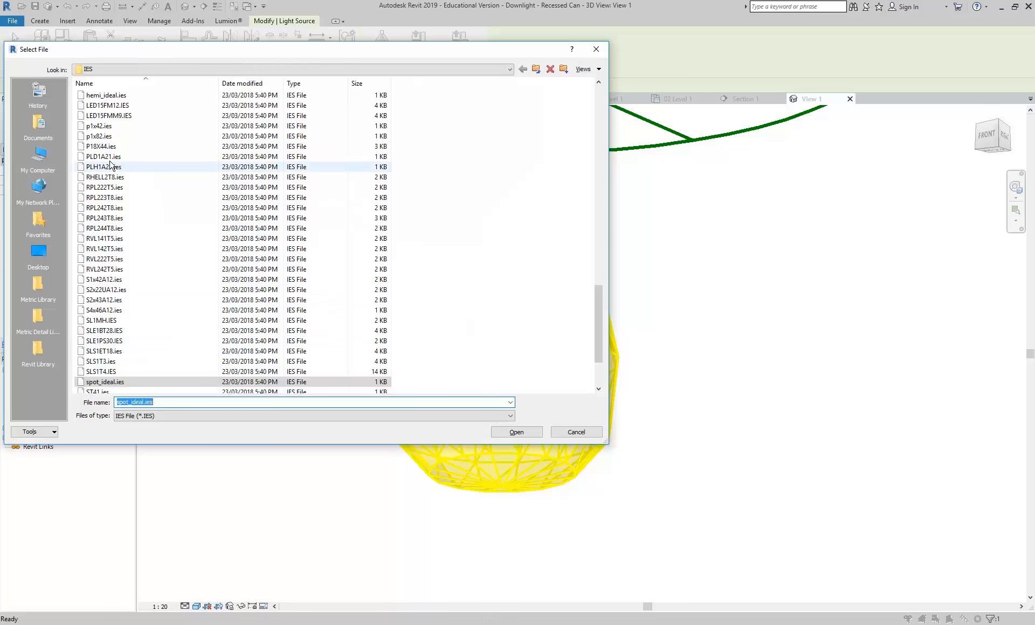
pyautogui.doubleClick(100, 127)
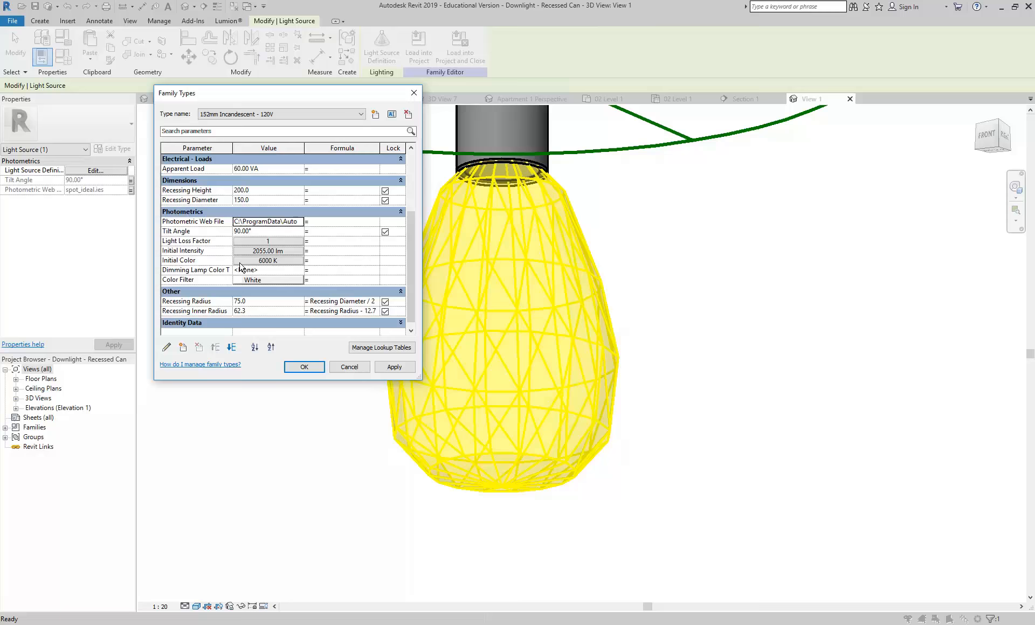
pyautogui.click(302, 366)
pyautogui.scroll(-5, 363, 227)
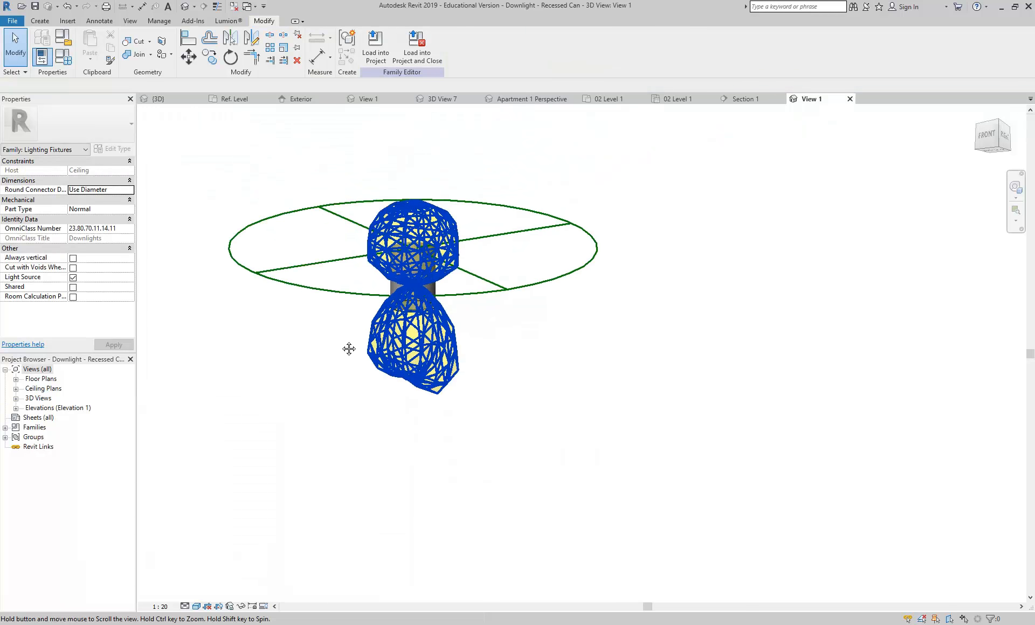
pyautogui.keyDown('shift'); pyautogui.moveTo(341, 352); pyautogui.dragTo(322, 470, button='middle'); pyautogui.keyUp('shift')
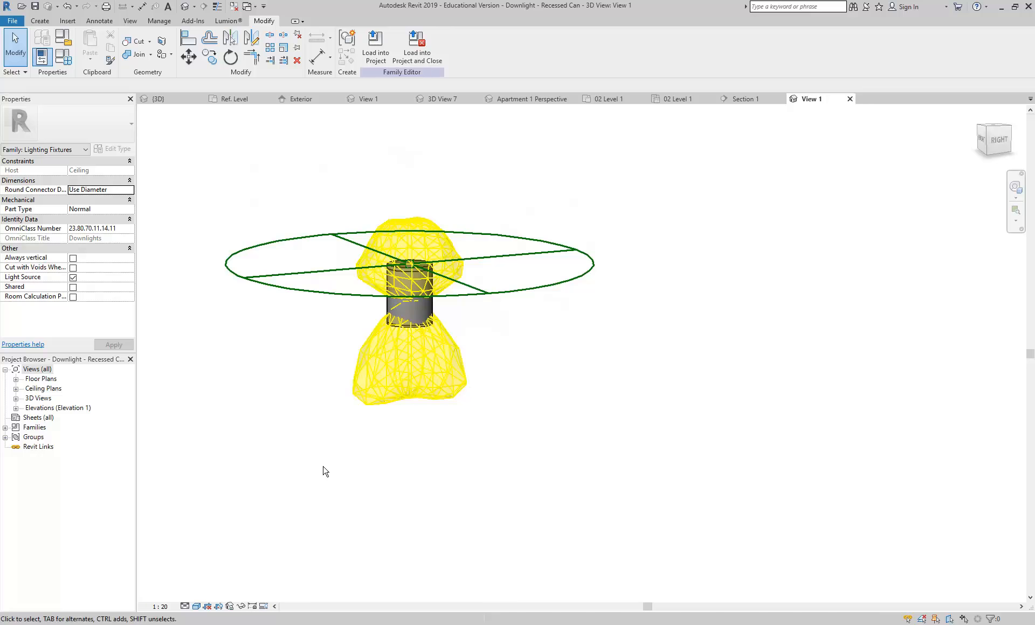
pyautogui.scroll(3, 326, 470)
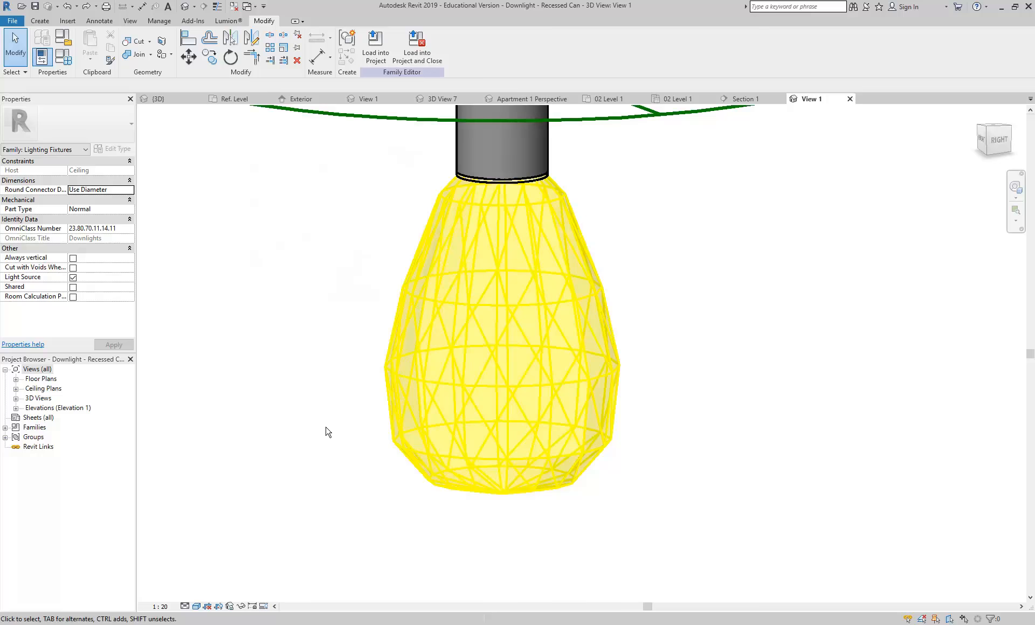
# Step: Review the downlight type's photometric parameters, including the tilt angle, and close the family types without applying changes
pyautogui.click(63, 56)
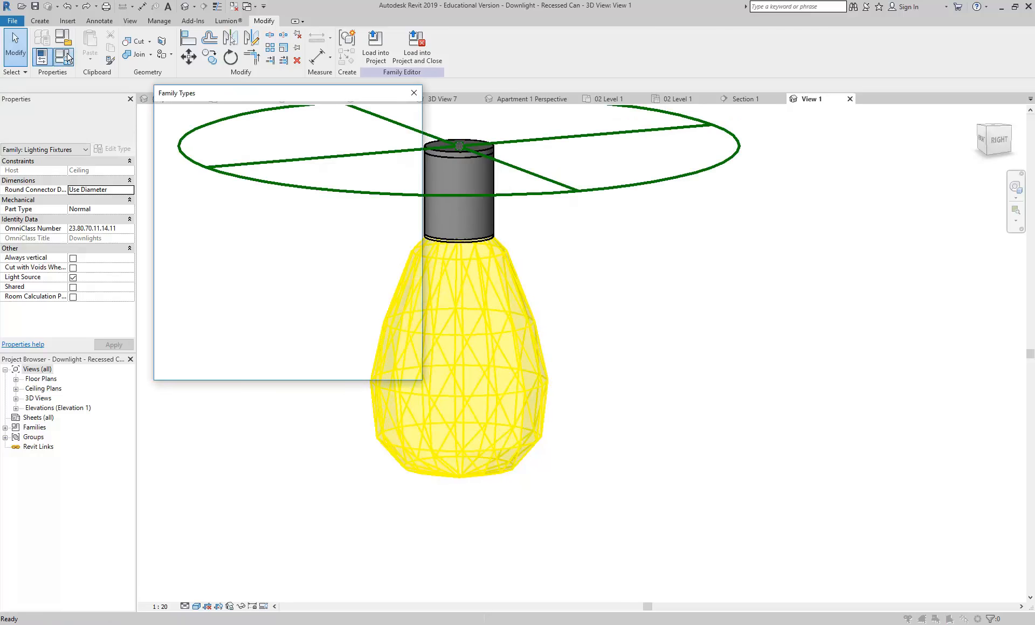
pyautogui.moveTo(412, 215); pyautogui.dragTo(414, 280)
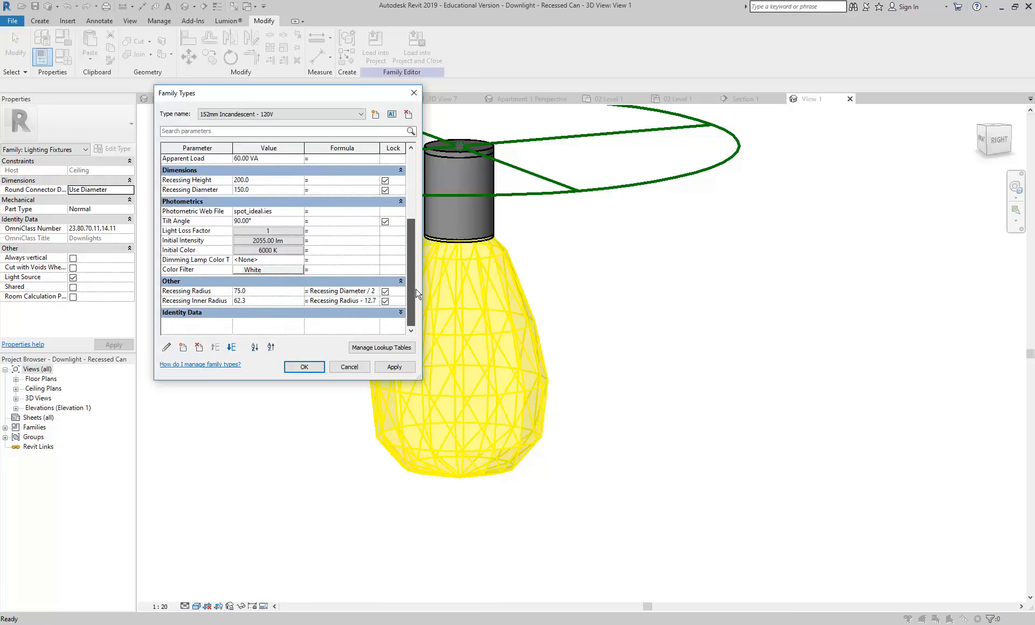
pyautogui.click(262, 221)
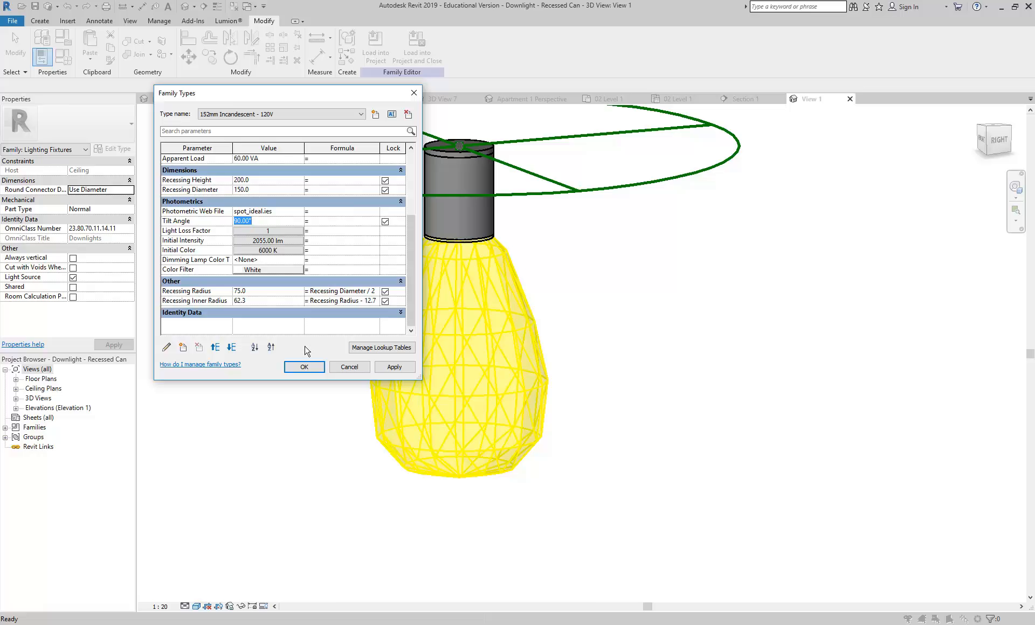
pyautogui.click(349, 368)
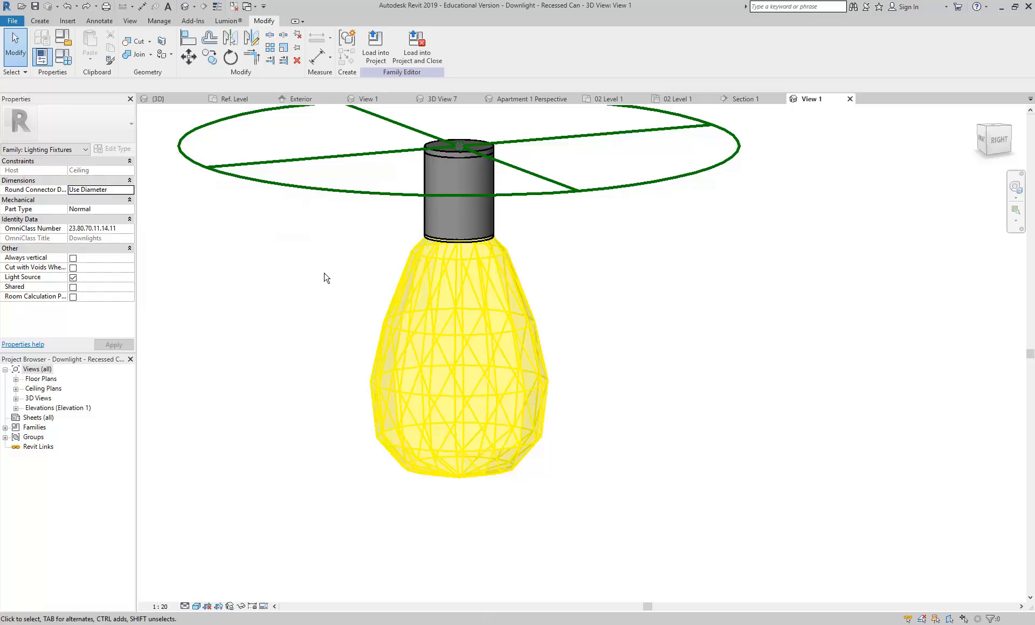
# Step: Load the edited downlight family into MyrtleSt 2018-19 Proposed v3.rvt, overwriting the existing version and its parameter values
pyautogui.scroll(-2, 324, 278)
pyautogui.moveTo(324, 277); pyautogui.dragTo(345, 298, button='middle')
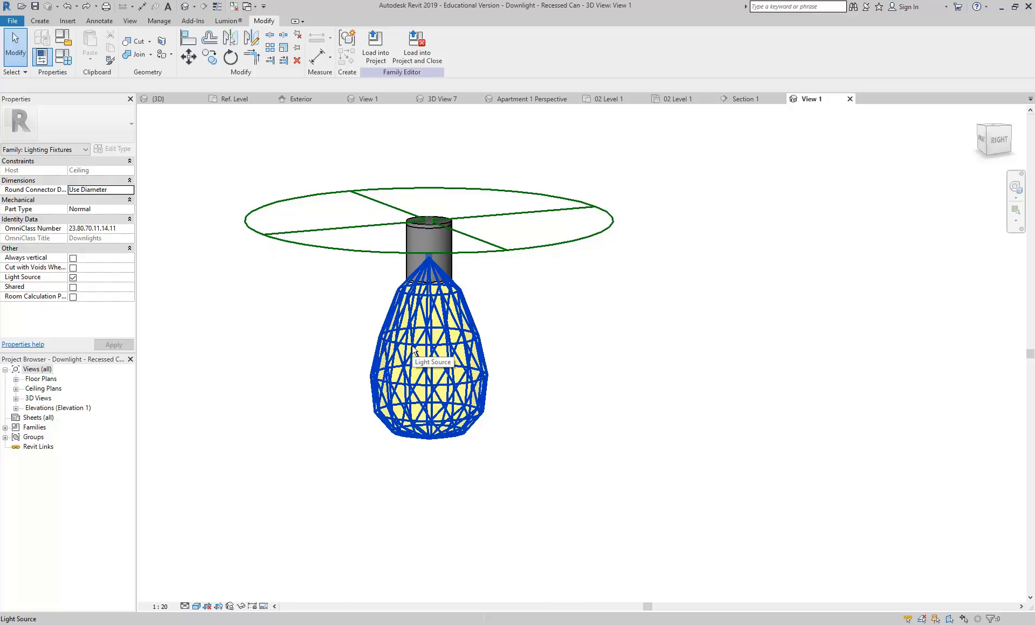
pyautogui.click(376, 44)
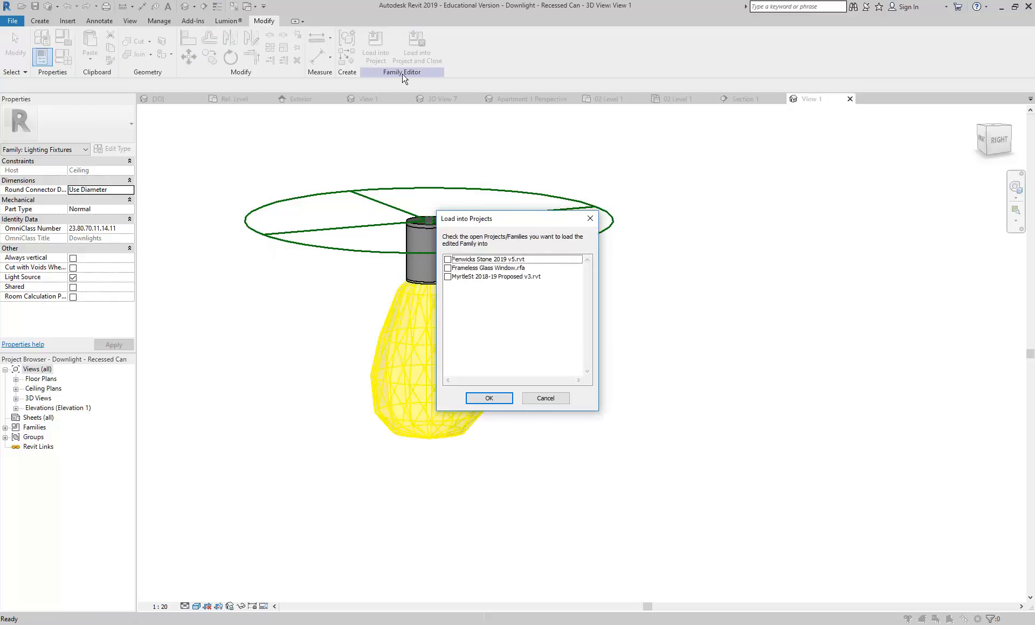
pyautogui.click(448, 277)
pyautogui.click(488, 398)
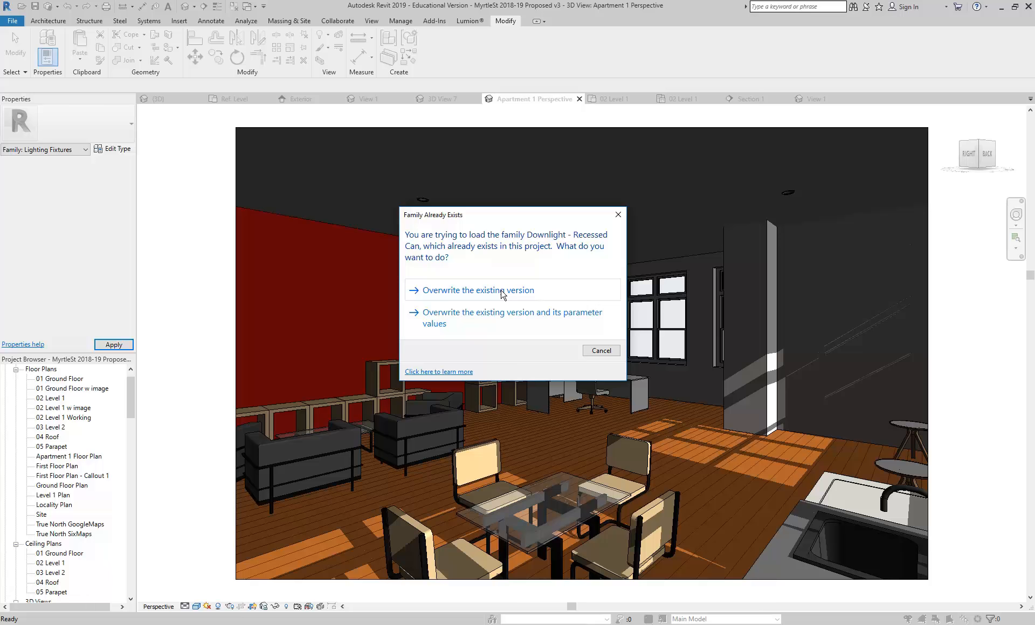
pyautogui.click(512, 318)
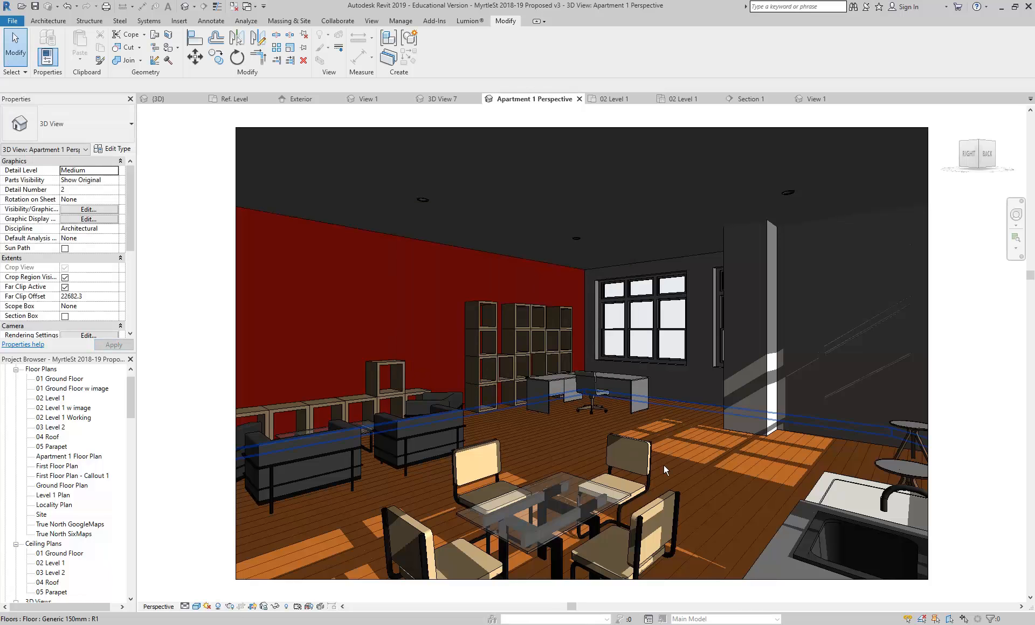
# Step: Render the Apartment 1 Perspective view and apply an exposure value of 4.72 to the rendered image
pyautogui.click(219, 606)
pyautogui.click(98, 114)
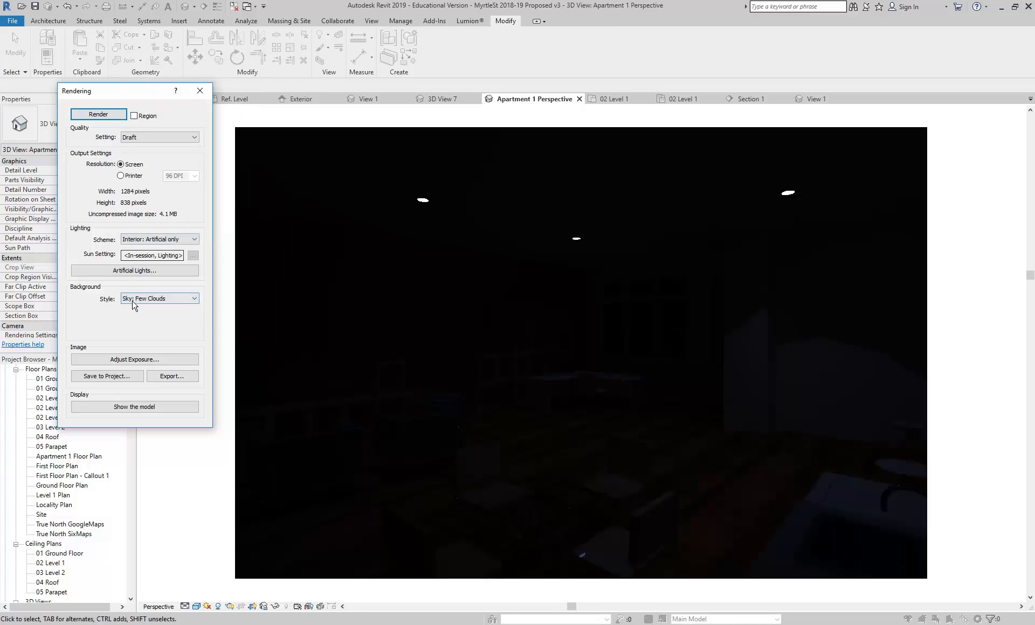
pyautogui.click(141, 359)
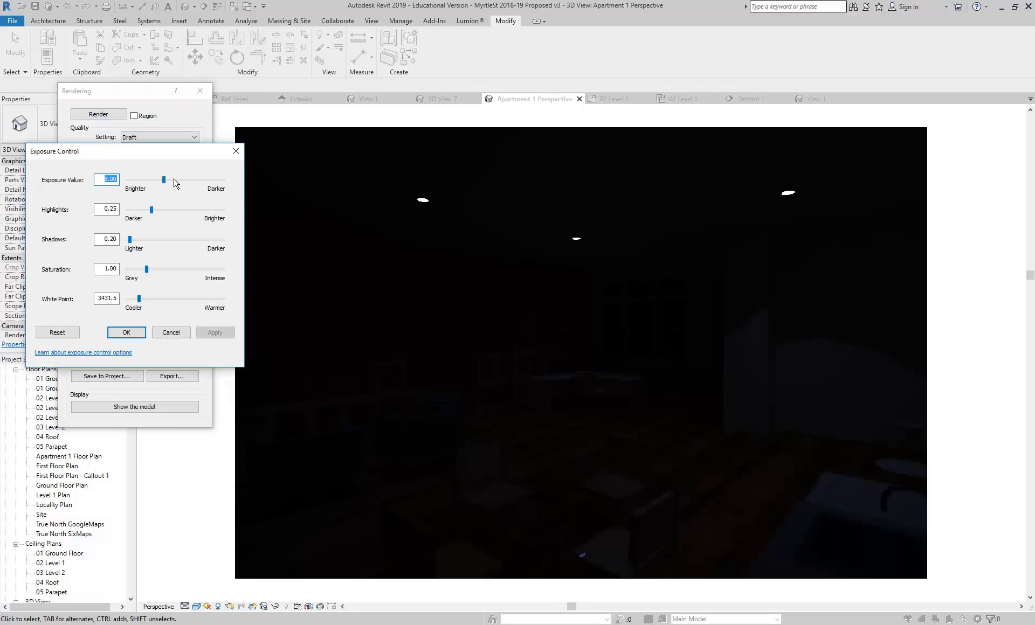
pyautogui.moveTo(163, 179); pyautogui.dragTo(152, 200)
pyautogui.click(211, 333)
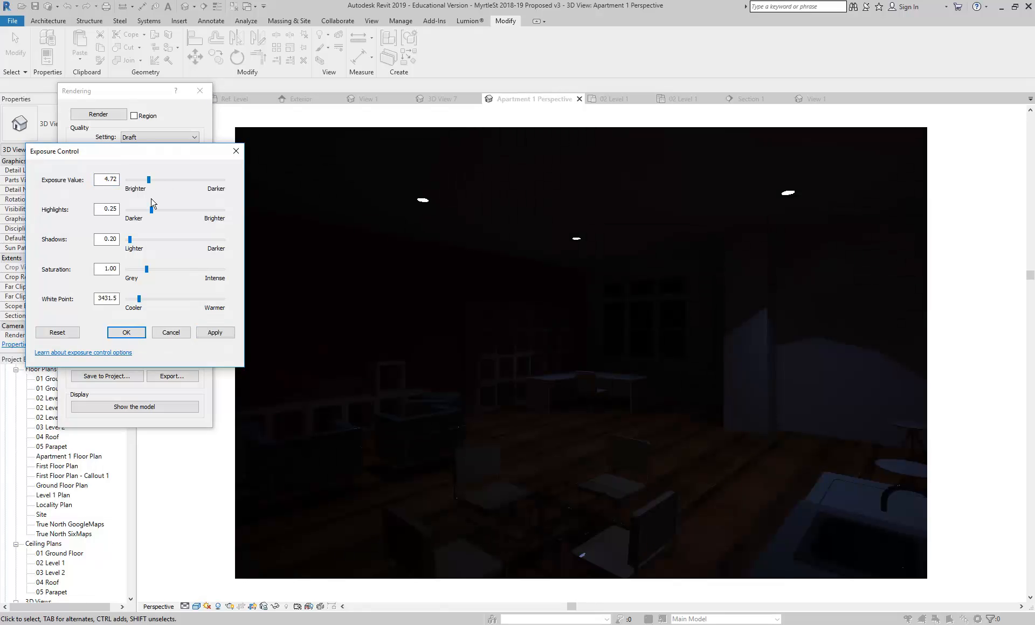
pyautogui.click(212, 332)
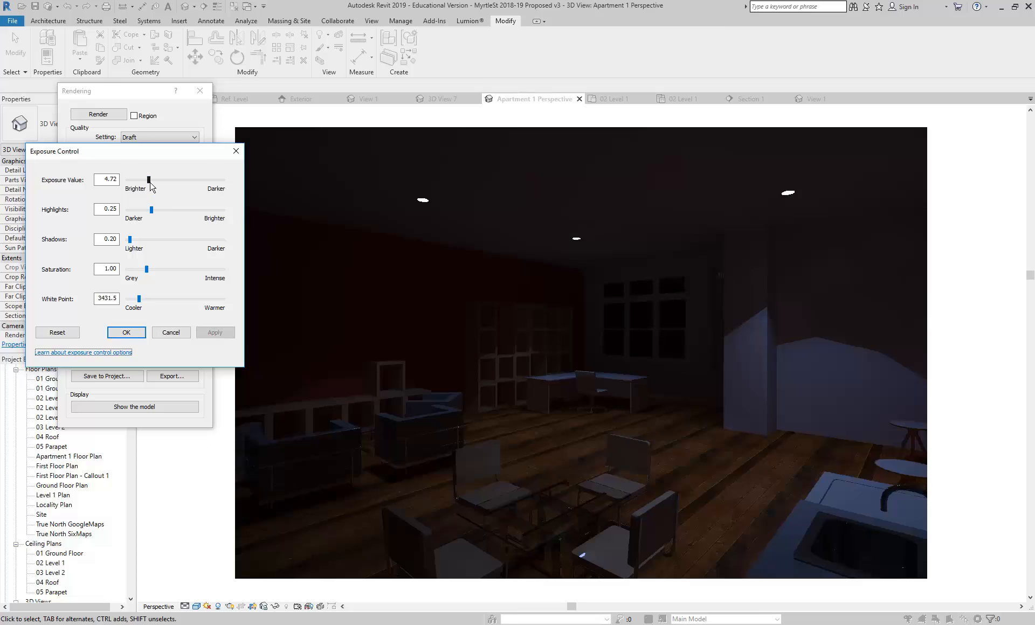
# Step: Brighten the rendered image further to an exposure value of 2.36, accept it and close the rendering settings
pyautogui.moveTo(149, 179); pyautogui.dragTo(139, 179)
pyautogui.click(215, 333)
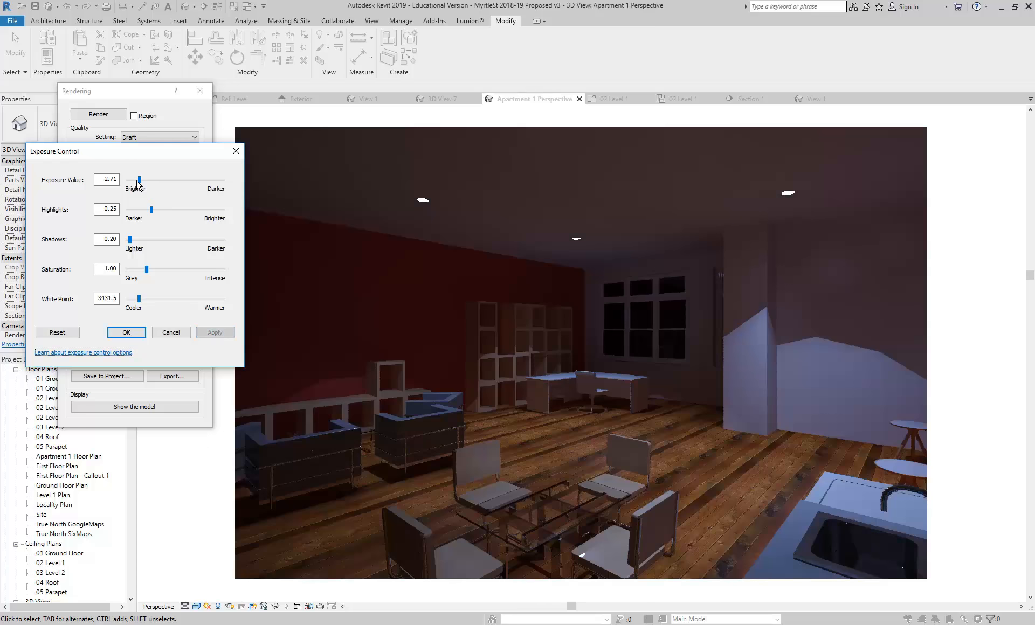
pyautogui.moveTo(139, 180); pyautogui.dragTo(137, 180)
pyautogui.click(215, 333)
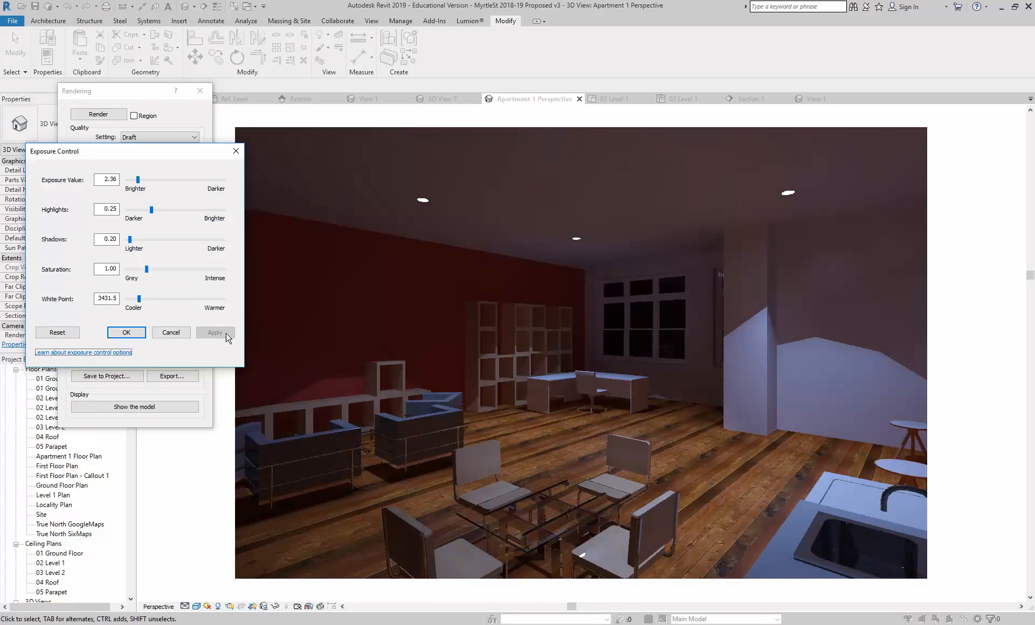
pyautogui.click(126, 333)
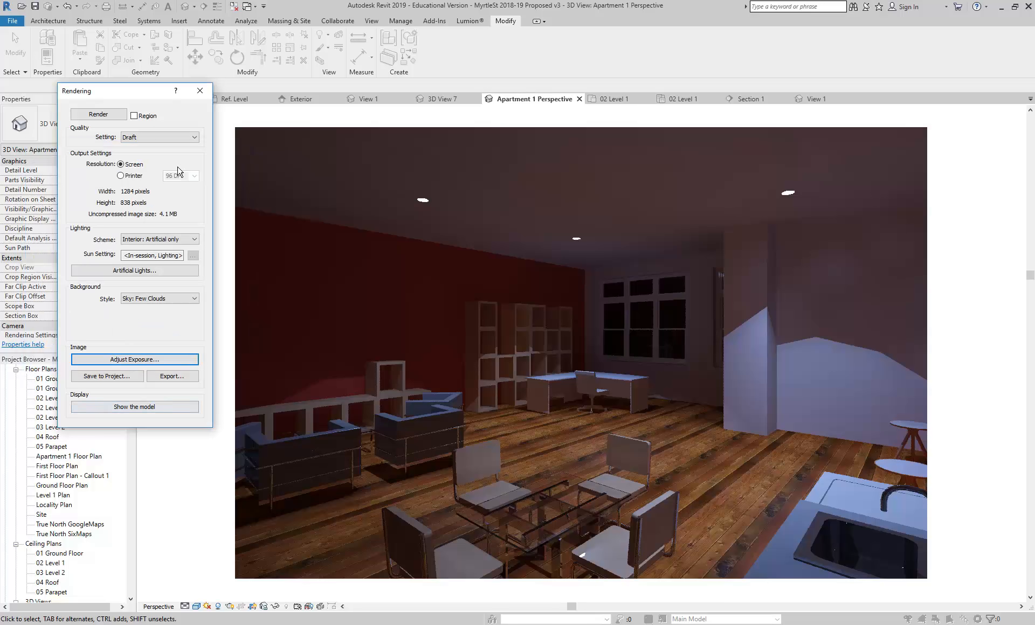
pyautogui.click(200, 92)
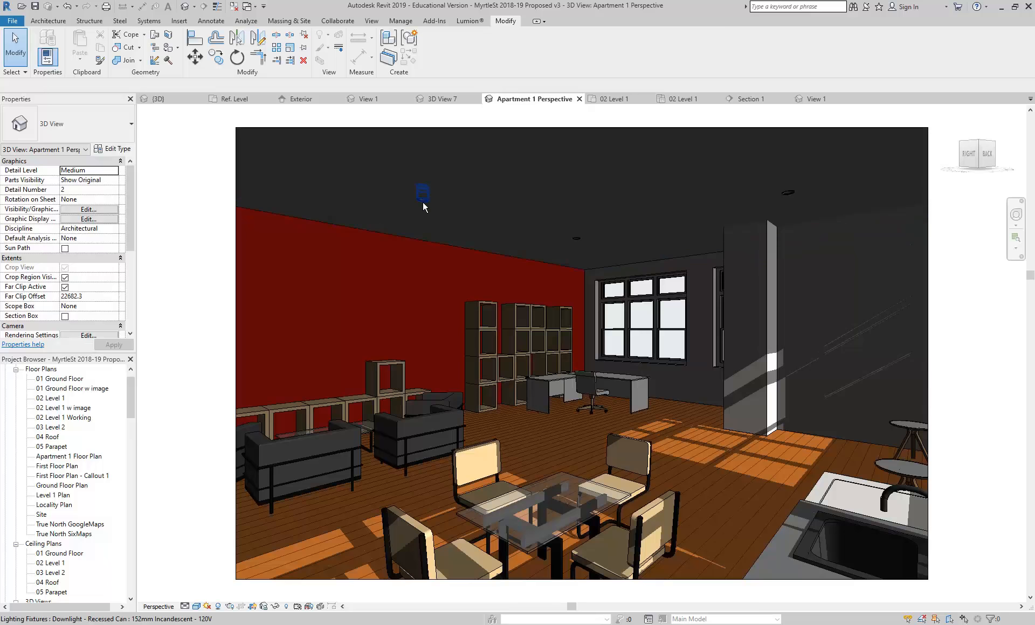
# Step: Set the initial color of the 152mm Incandescent - 120V downlight type to the Incandescent preset and accept the type change
pyautogui.click(422, 202)
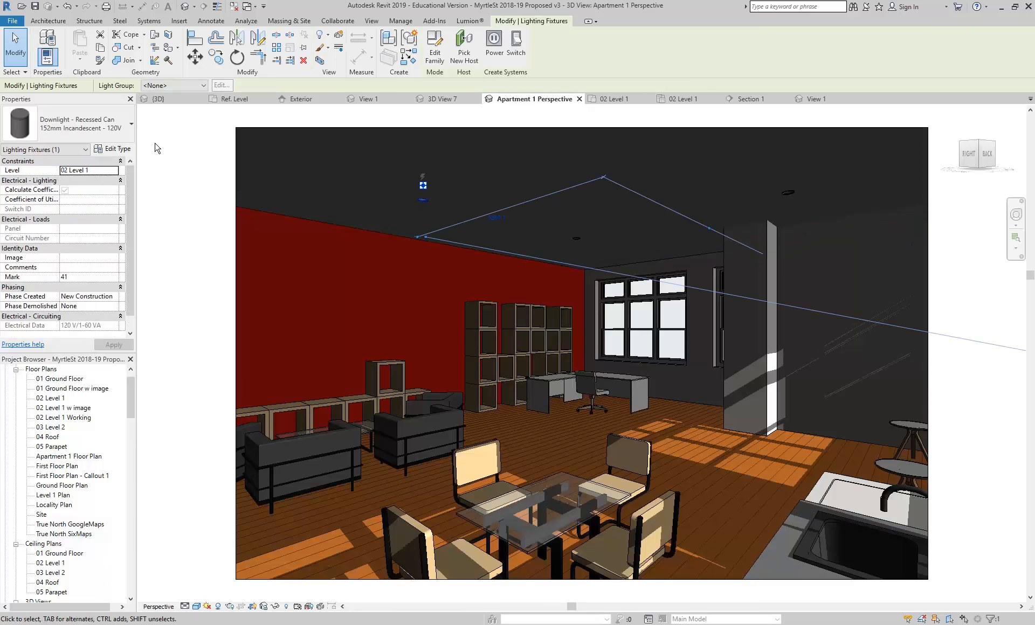
pyautogui.click(115, 149)
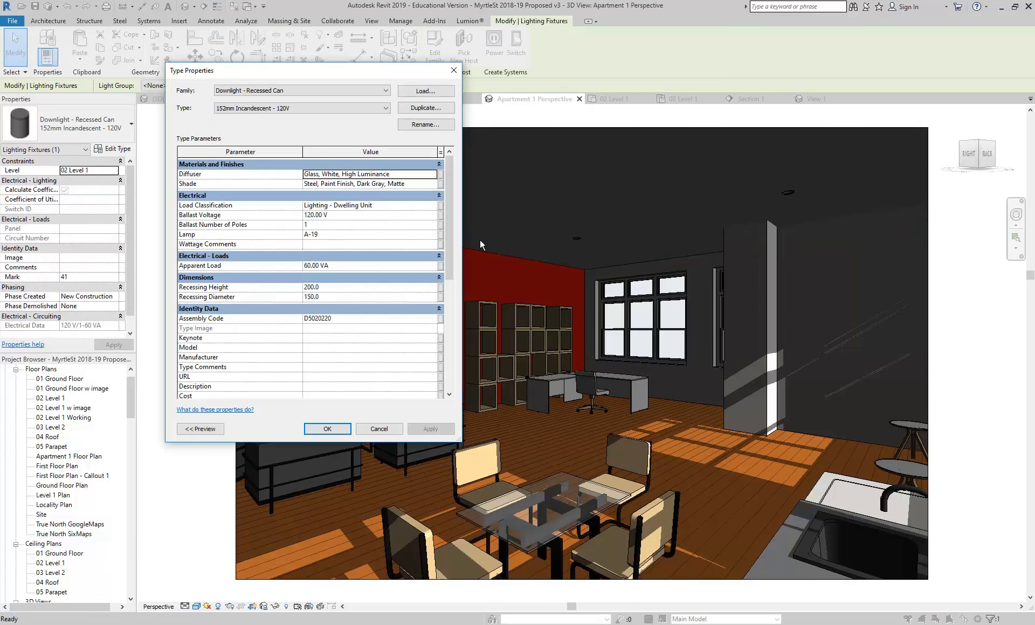
pyautogui.scroll(-5, 454, 311)
pyautogui.scroll(-3, 454, 311)
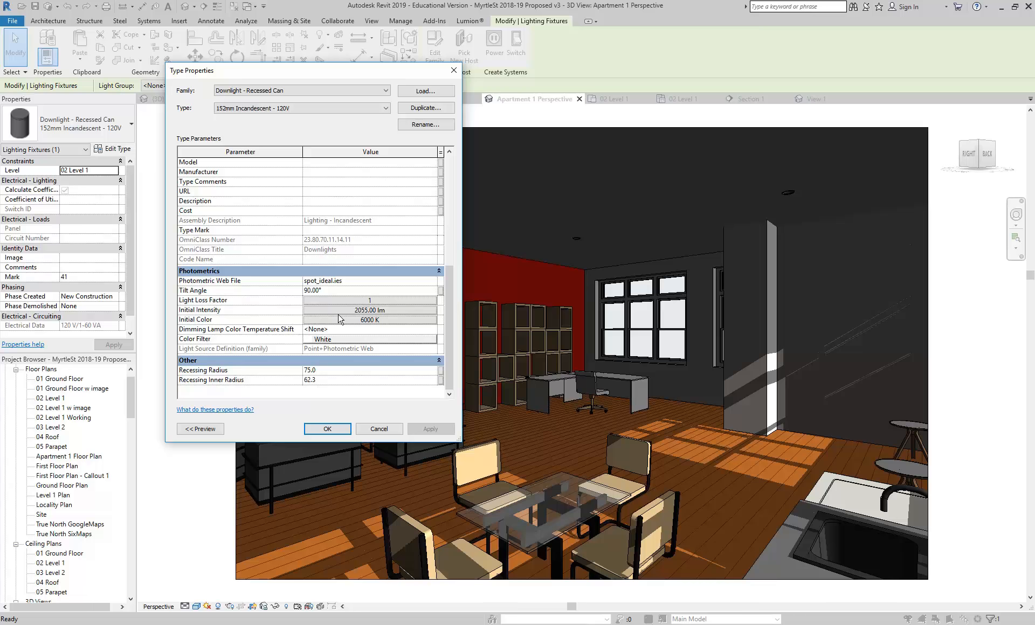
pyautogui.click(355, 320)
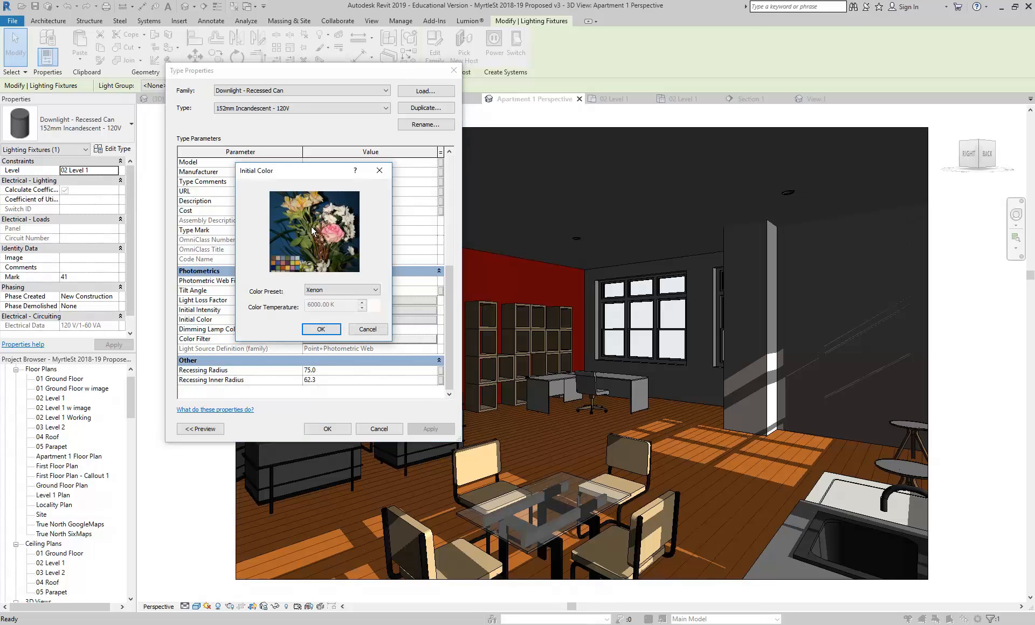
pyautogui.moveTo(307, 170); pyautogui.dragTo(295, 149)
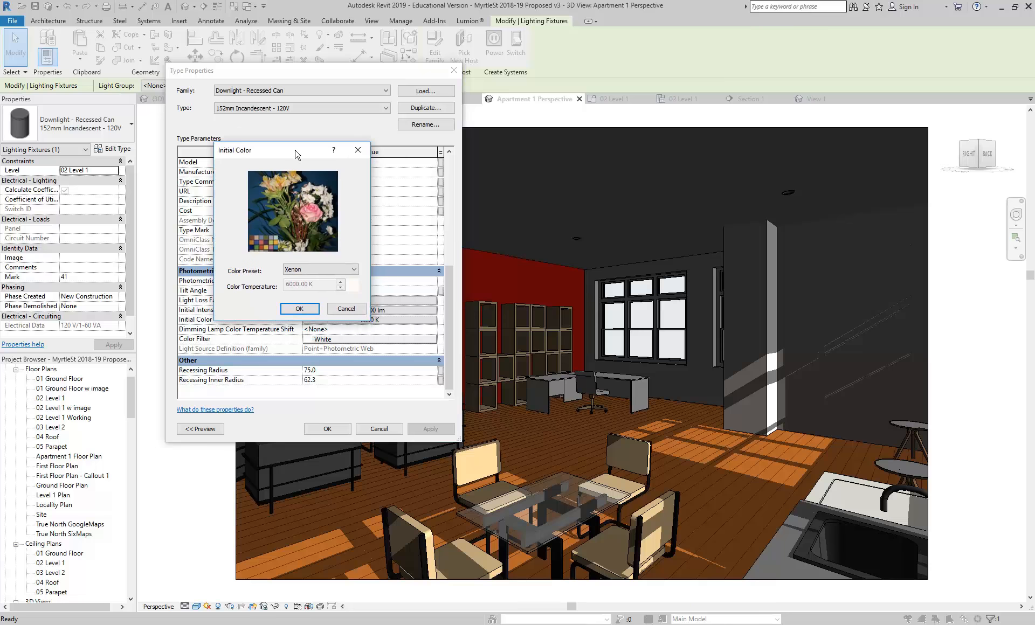
pyautogui.click(311, 269)
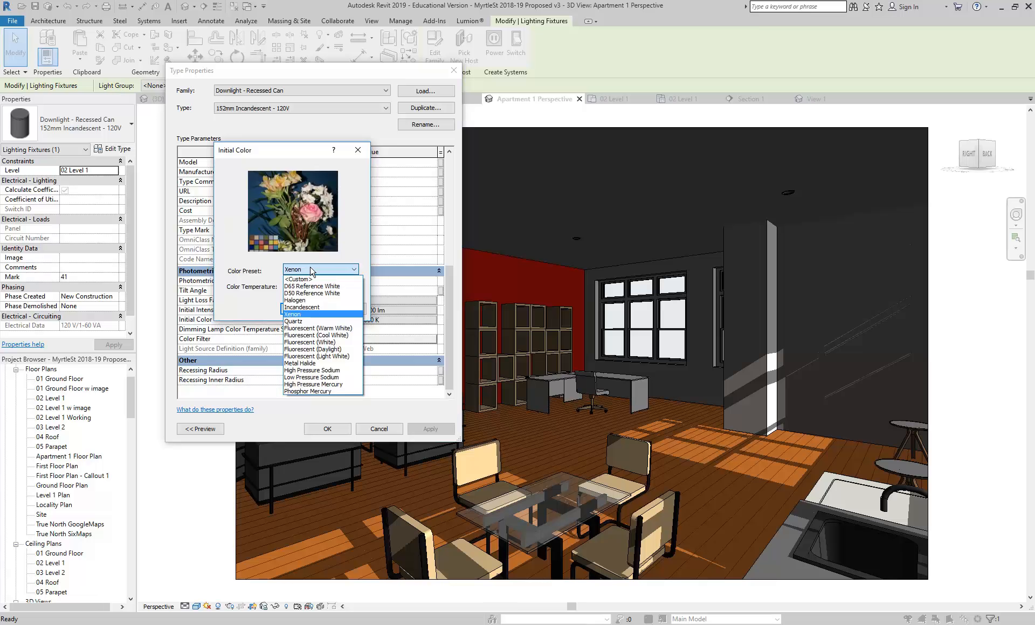
pyautogui.click(311, 307)
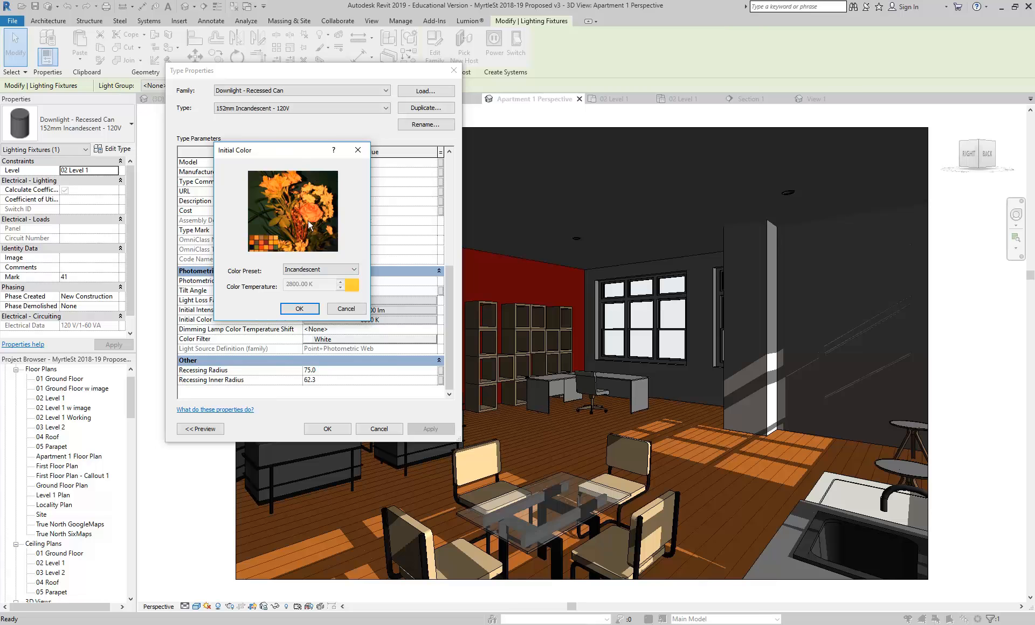
pyautogui.click(299, 309)
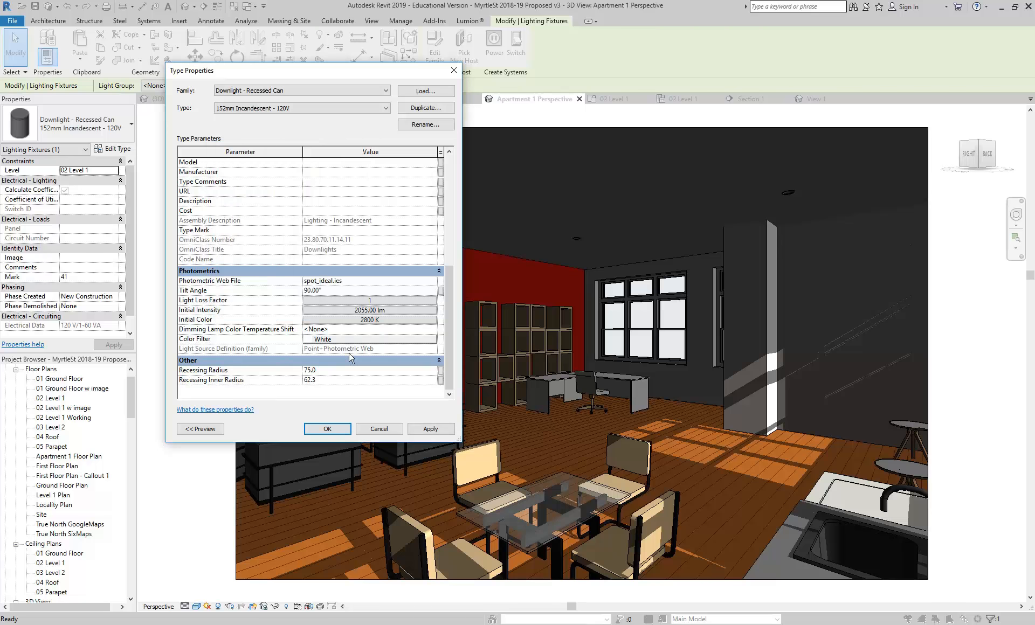
pyautogui.click(327, 429)
# Step: Return to the downlight's type properties and inspect its initial intensity options
pyautogui.click(229, 607)
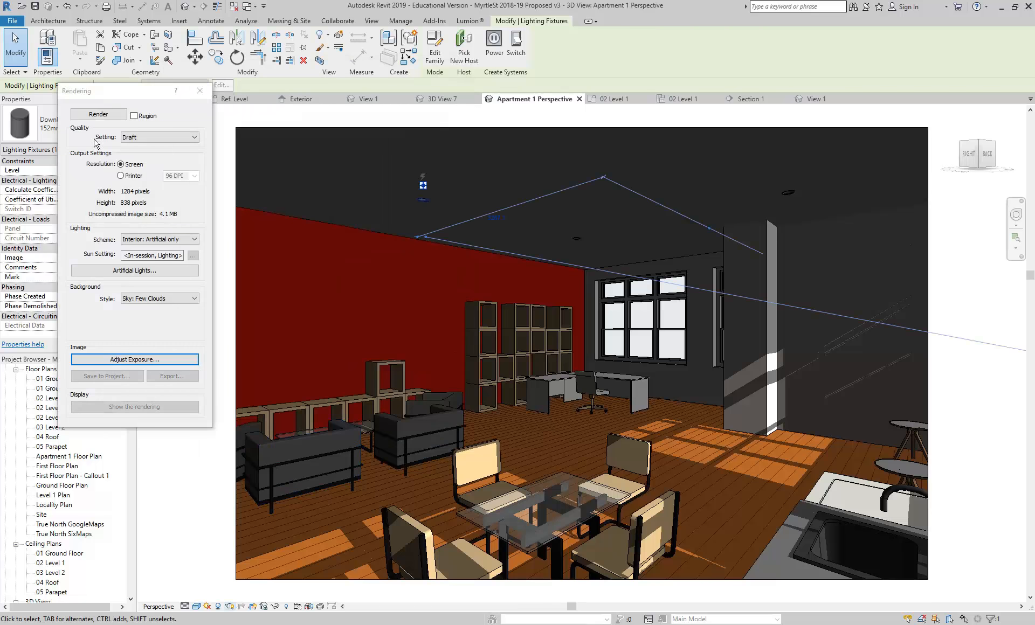
pyautogui.click(199, 91)
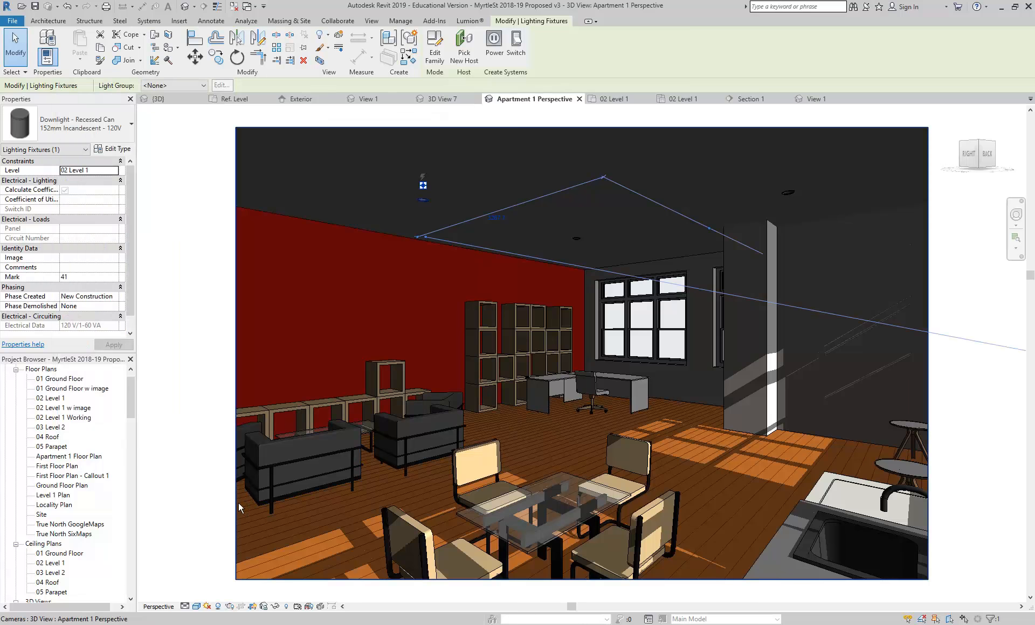
pyautogui.click(121, 149)
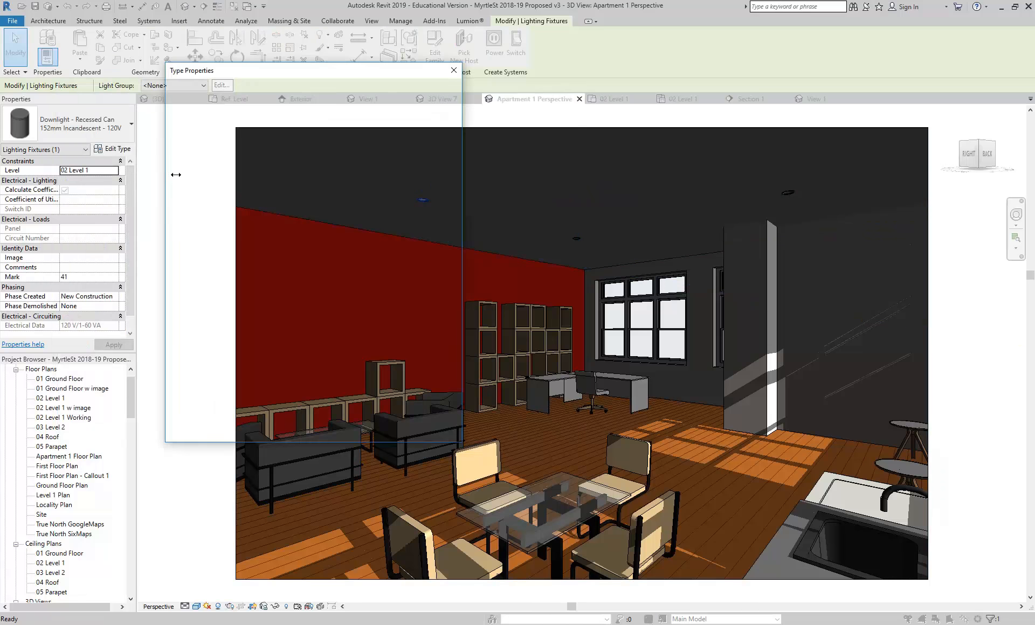
pyautogui.moveTo(450, 224); pyautogui.dragTo(459, 340)
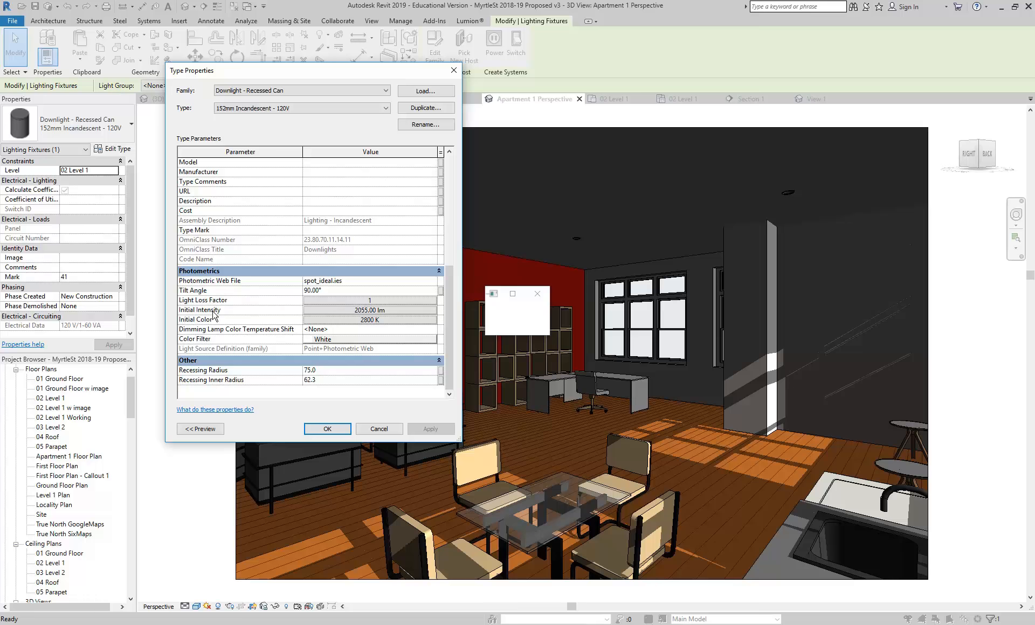
pyautogui.click(341, 310)
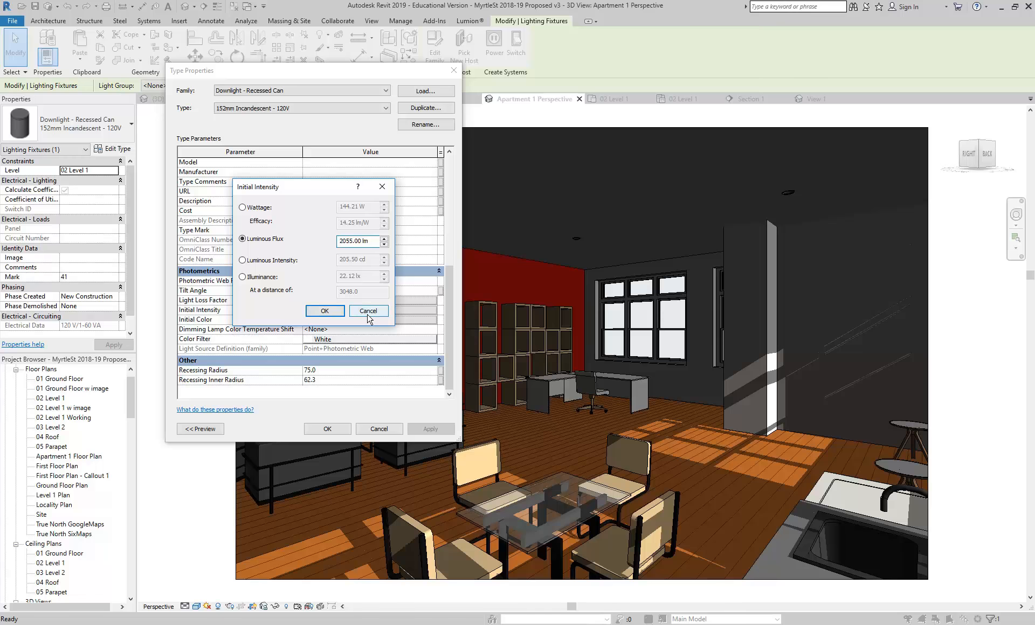
pyautogui.click(325, 311)
# Step: Compare the Simple and Advanced light loss factor methods, recheck the initial intensity and close the downlight's type properties
pyautogui.click(348, 301)
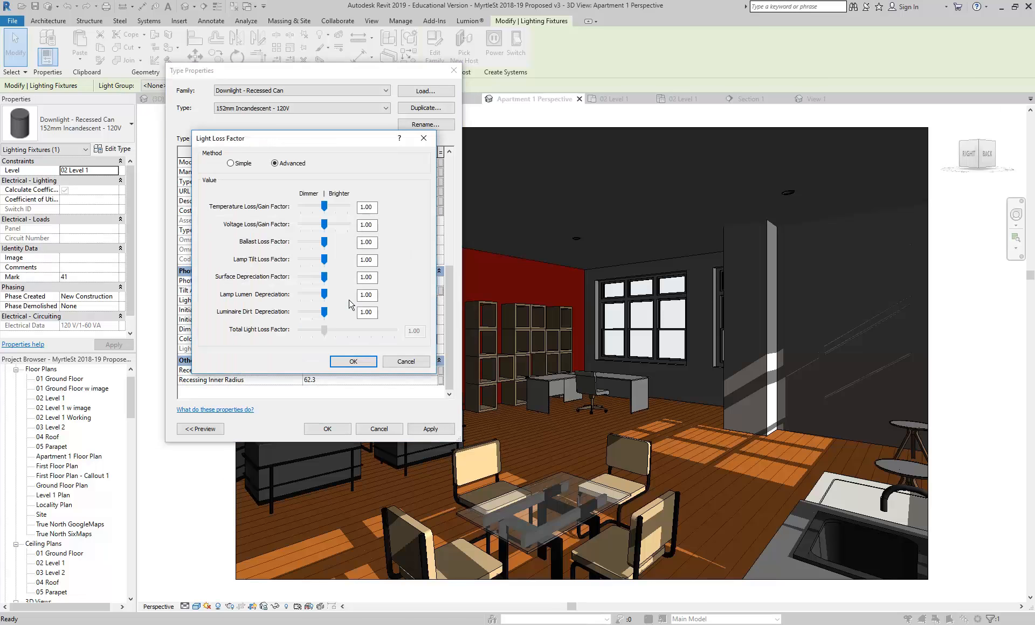
pyautogui.click(231, 163)
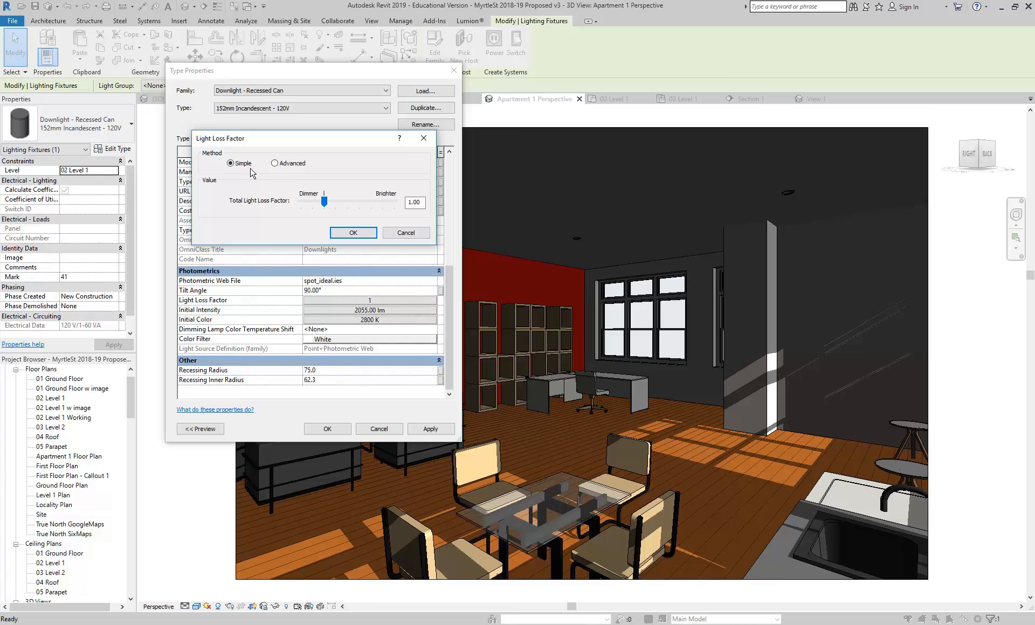
pyautogui.click(277, 165)
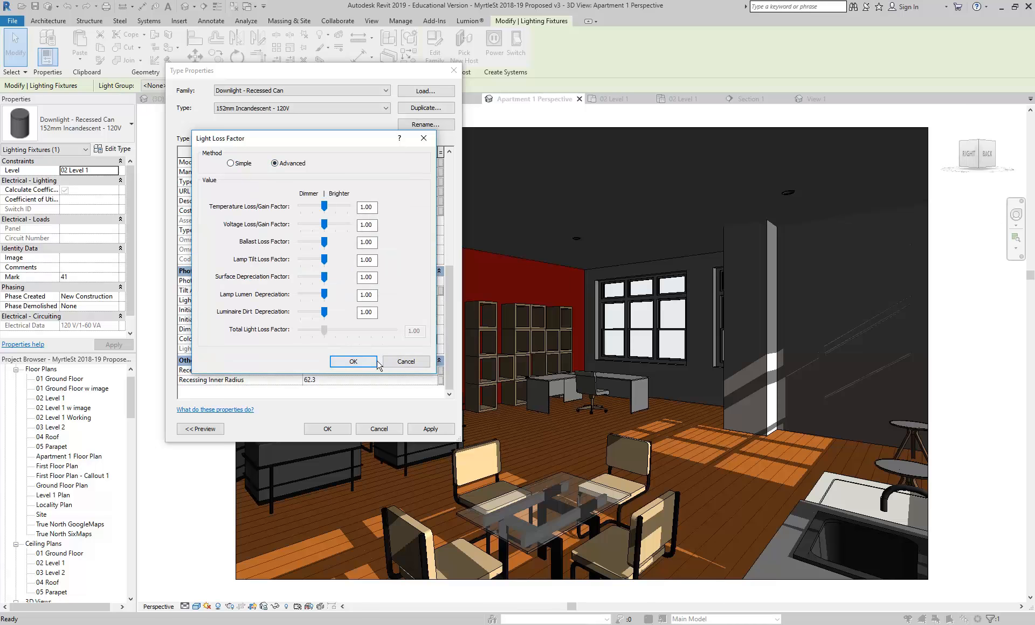
pyautogui.click(423, 365)
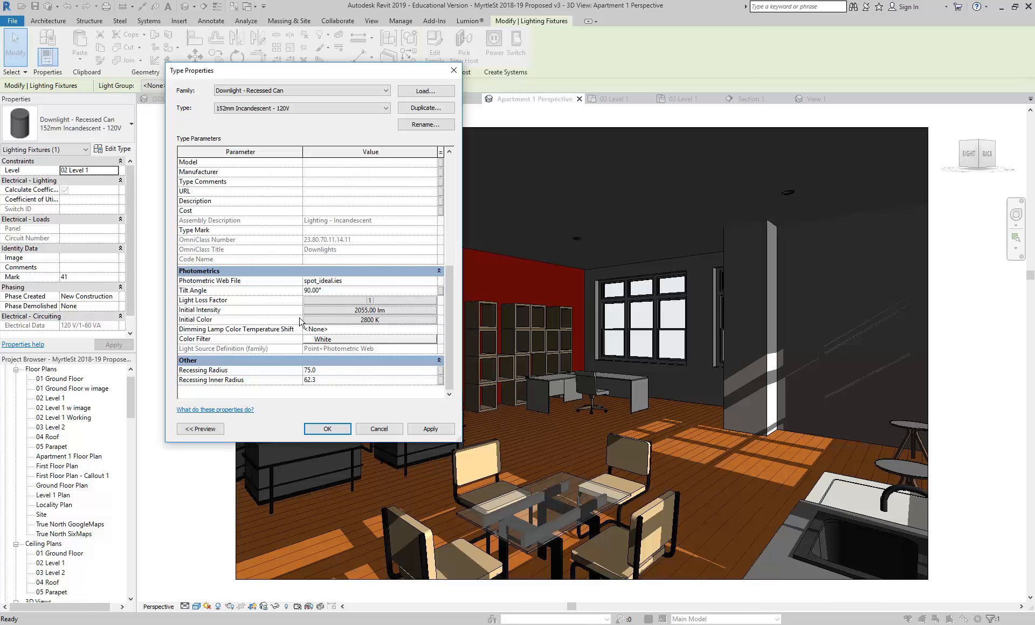
pyautogui.click(356, 311)
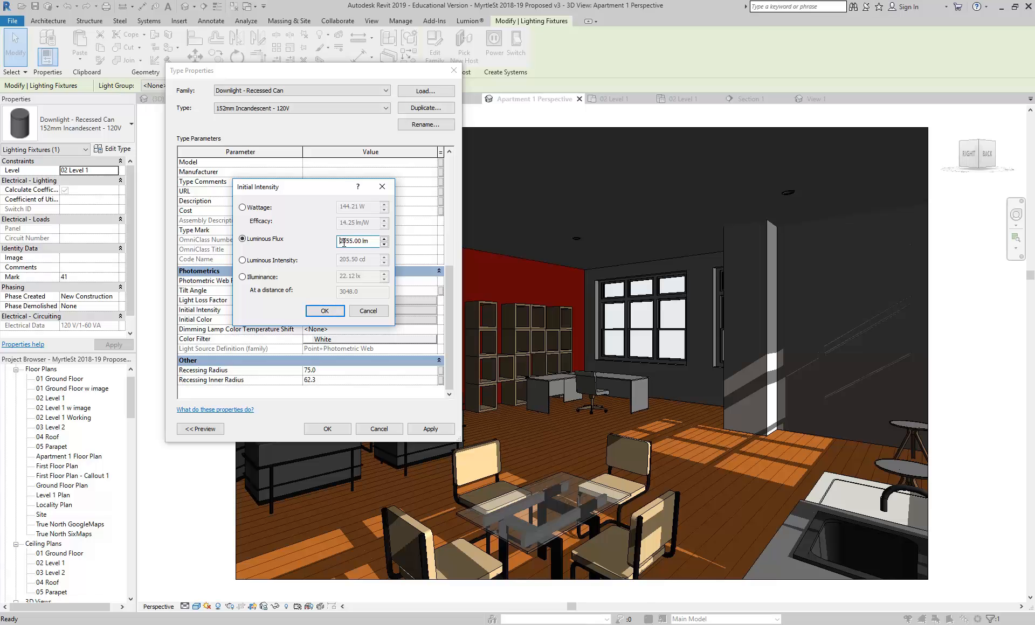
pyautogui.click(324, 311)
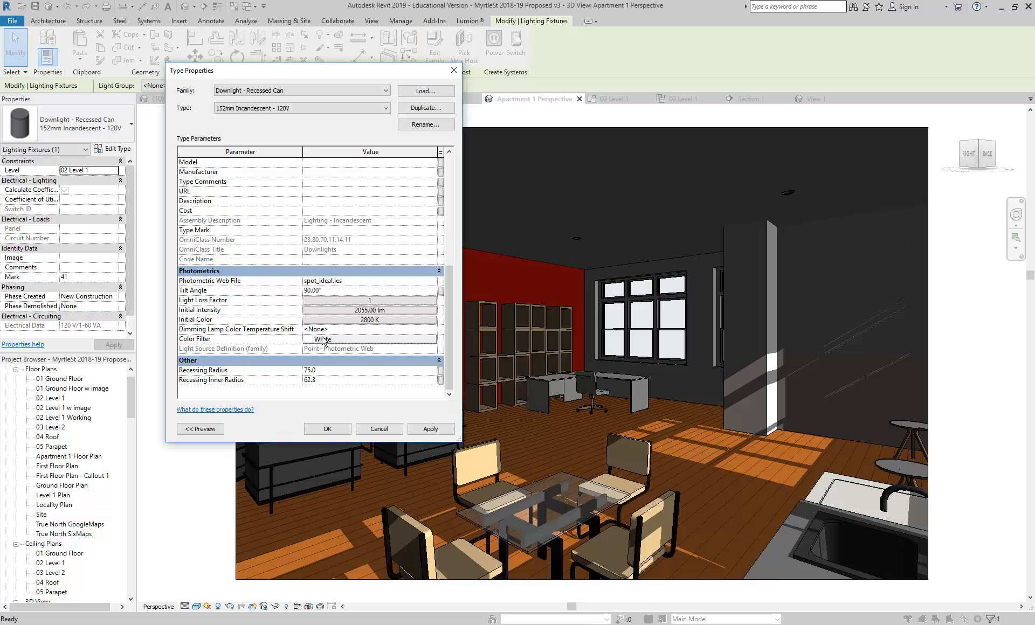
pyautogui.click(327, 429)
# Step: Render the Apartment 1 Perspective view again, review the image and close the rendering settings
pyautogui.click(229, 606)
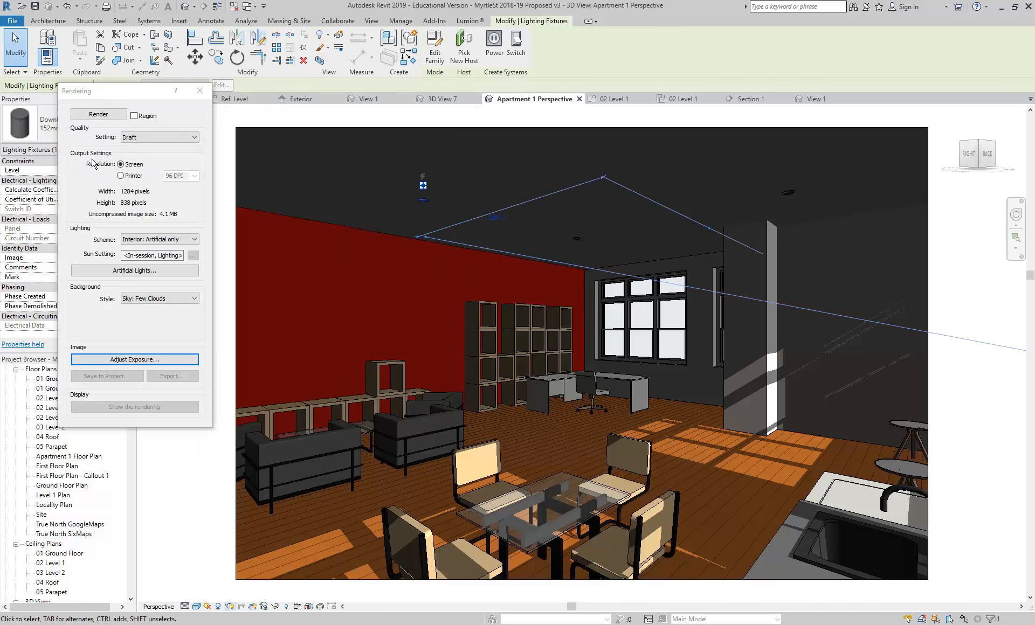
pyautogui.click(91, 115)
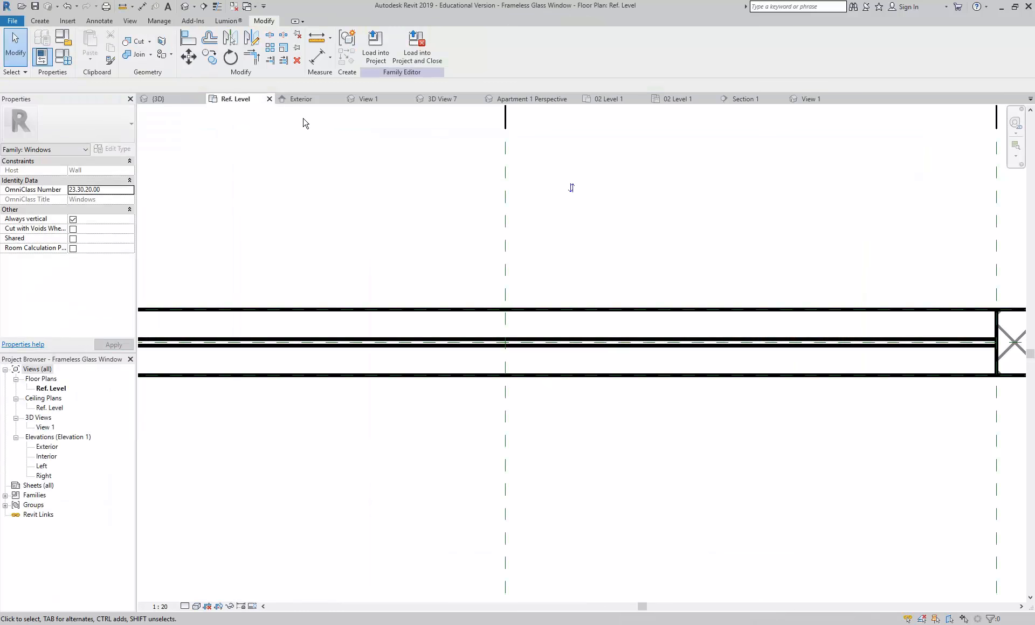
pyautogui.click(527, 100)
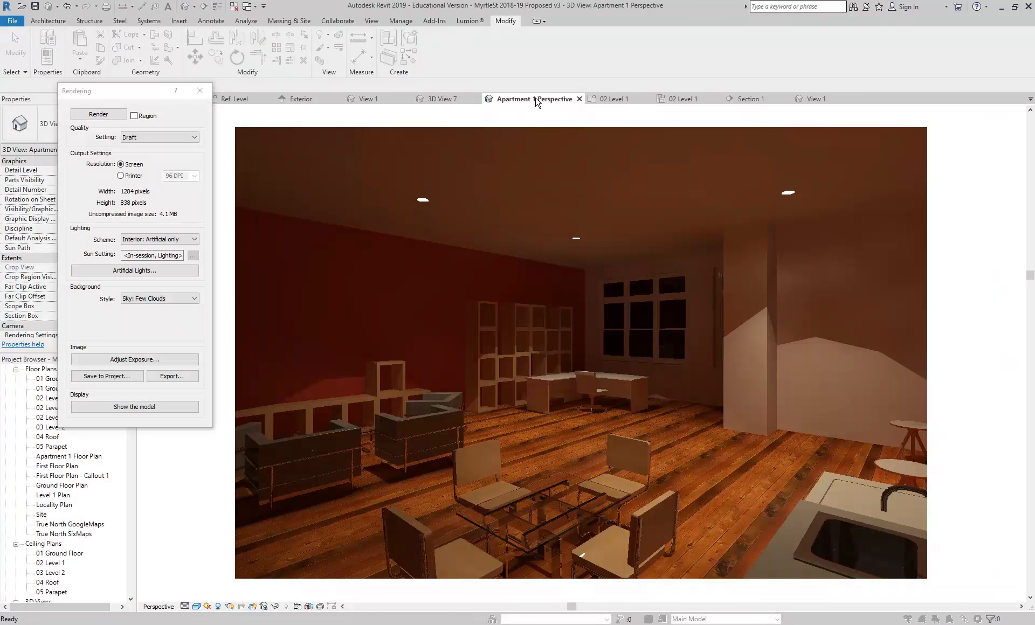
pyautogui.click(199, 91)
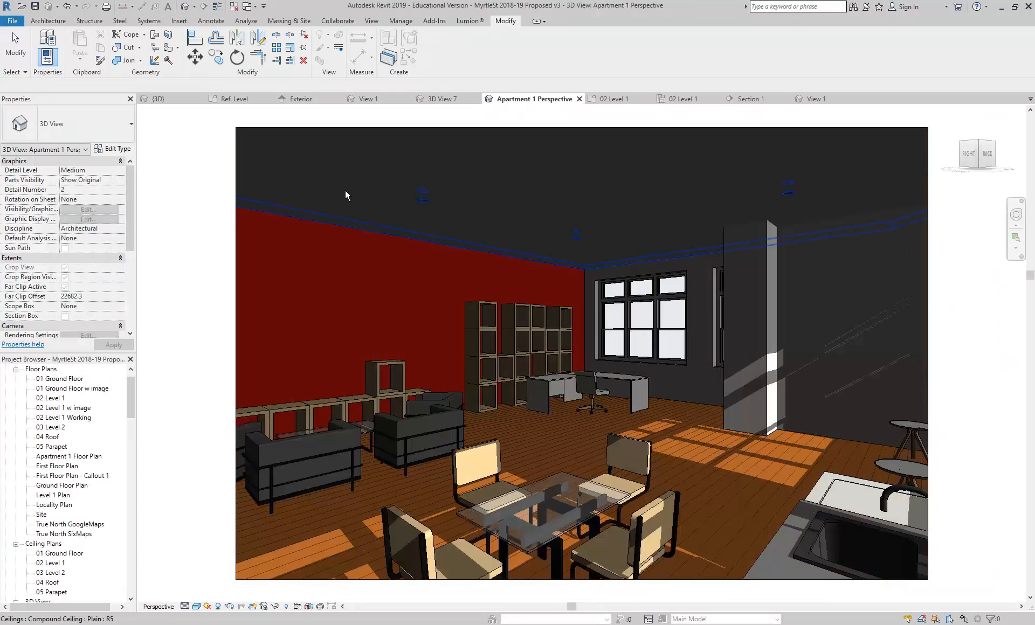
# Step: Set the initial color of the 152mm Incandescent - 120V downlight type to D50 Reference White and accept the type change
pyautogui.click(423, 200)
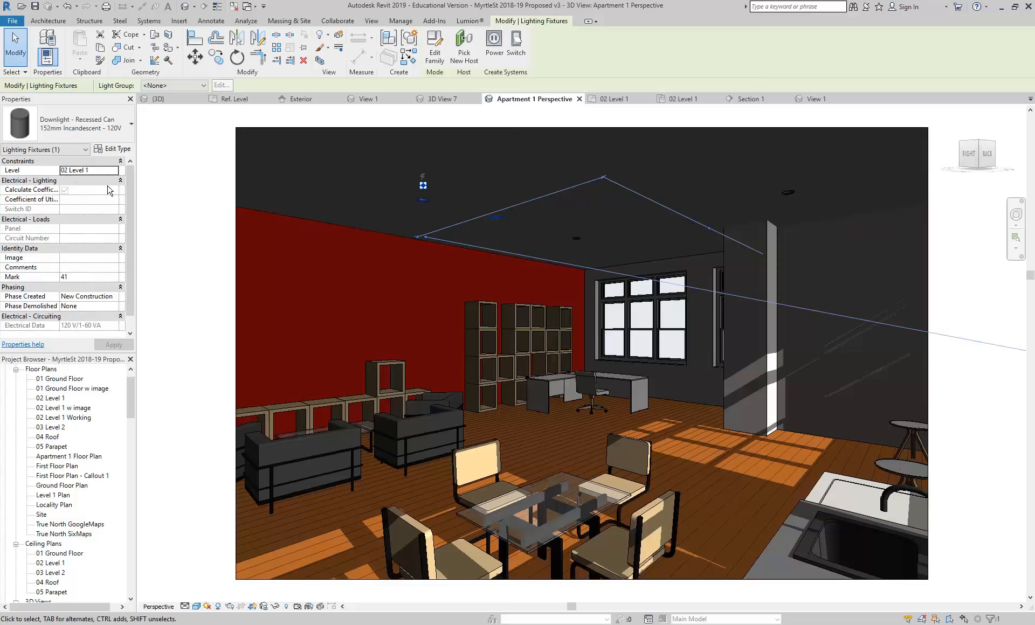
pyautogui.click(114, 150)
pyautogui.moveTo(445, 199); pyautogui.dragTo(445, 303)
pyautogui.click(380, 319)
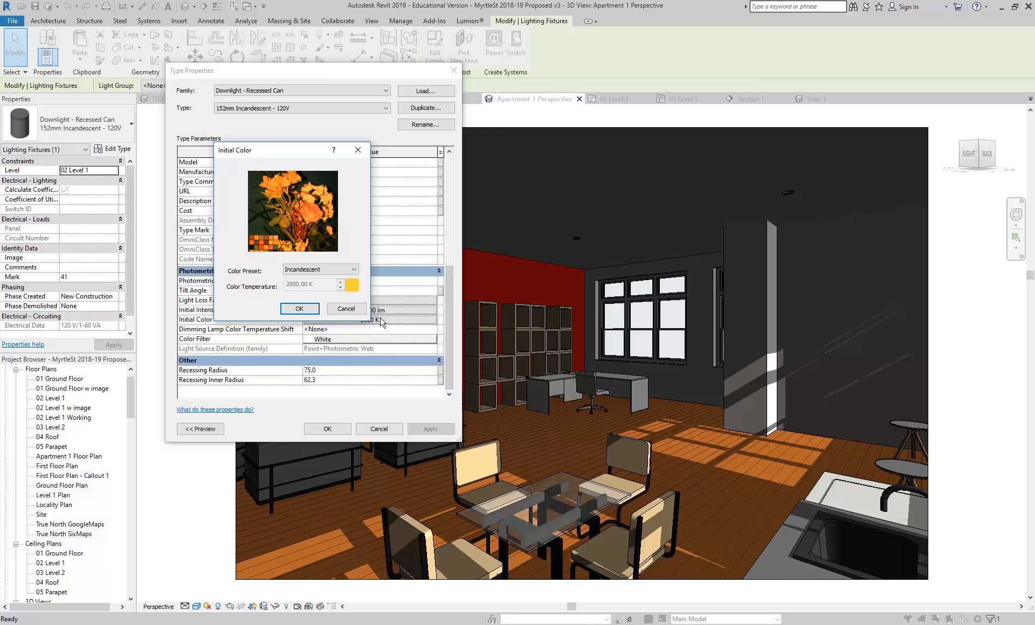
pyautogui.click(308, 270)
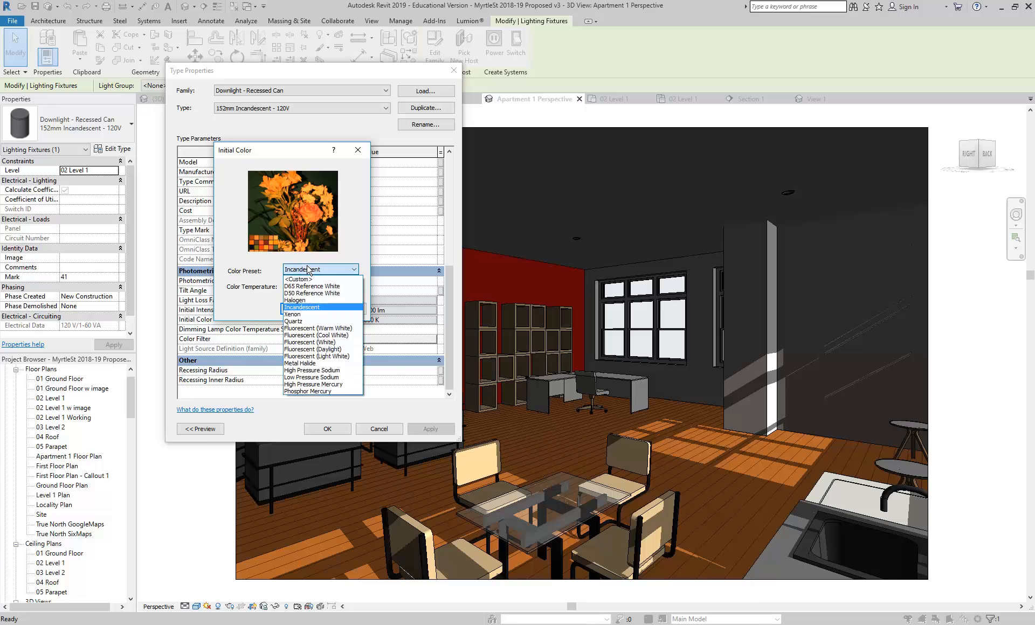
pyautogui.click(312, 294)
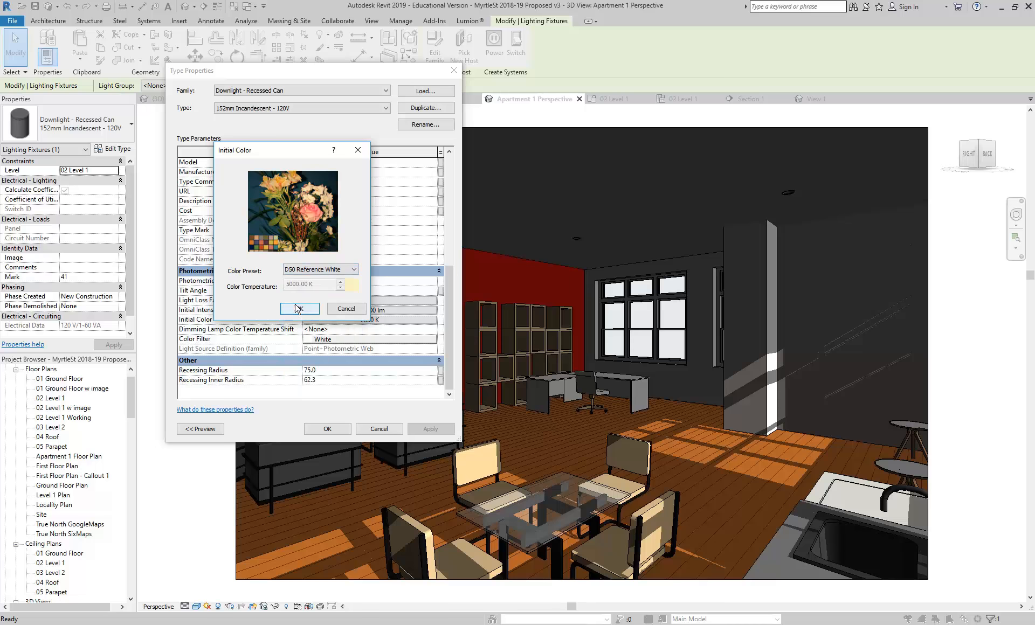
pyautogui.click(295, 308)
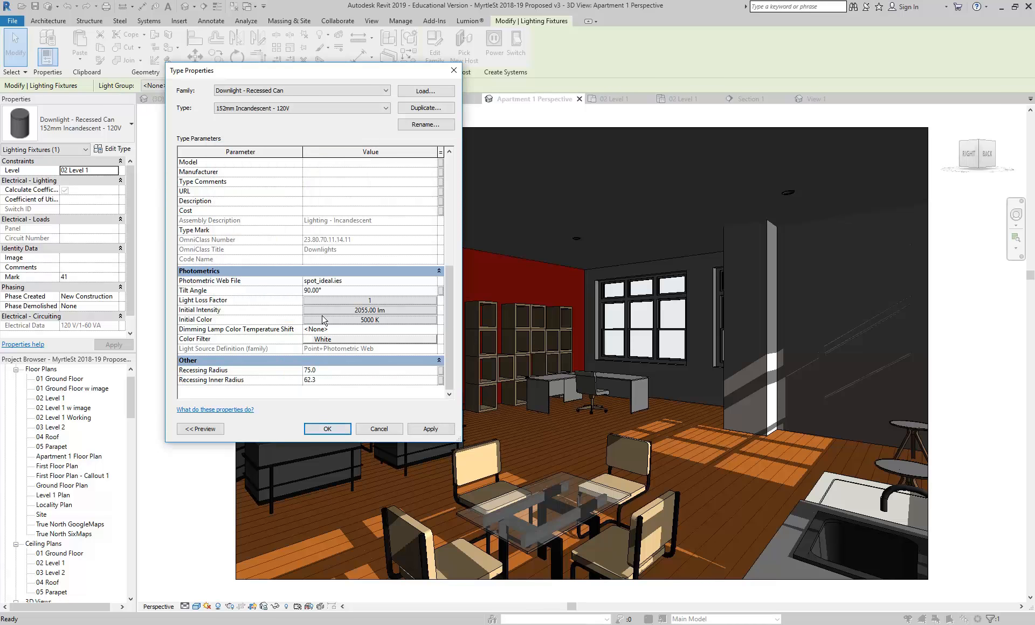
pyautogui.click(330, 429)
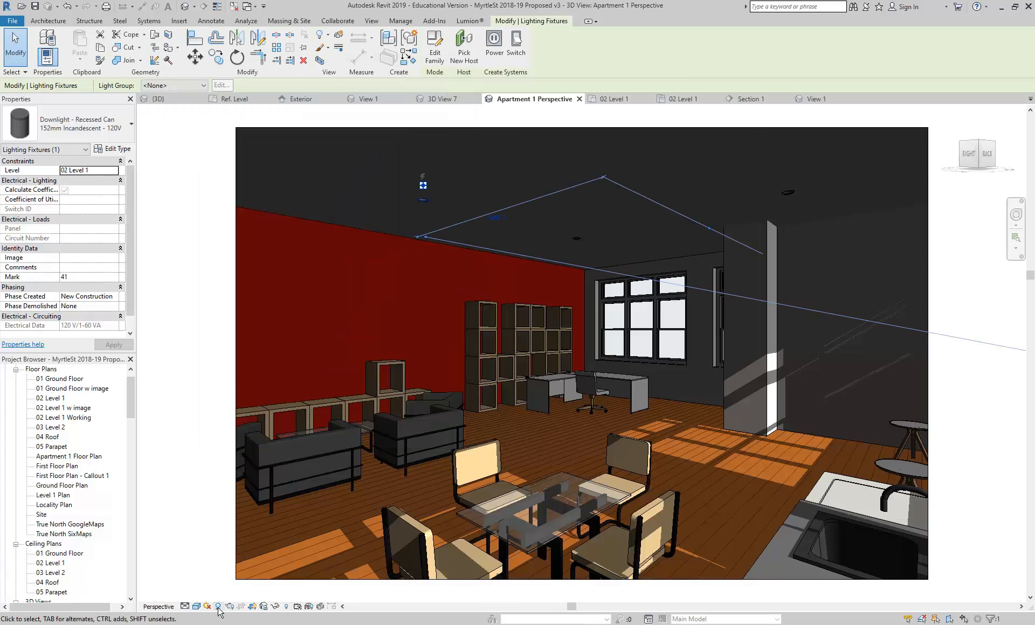
# Step: Start rendering the Apartment 1 Perspective view to check the lamp color, stop it early and close the rendering settings
pyautogui.click(230, 606)
pyautogui.click(99, 115)
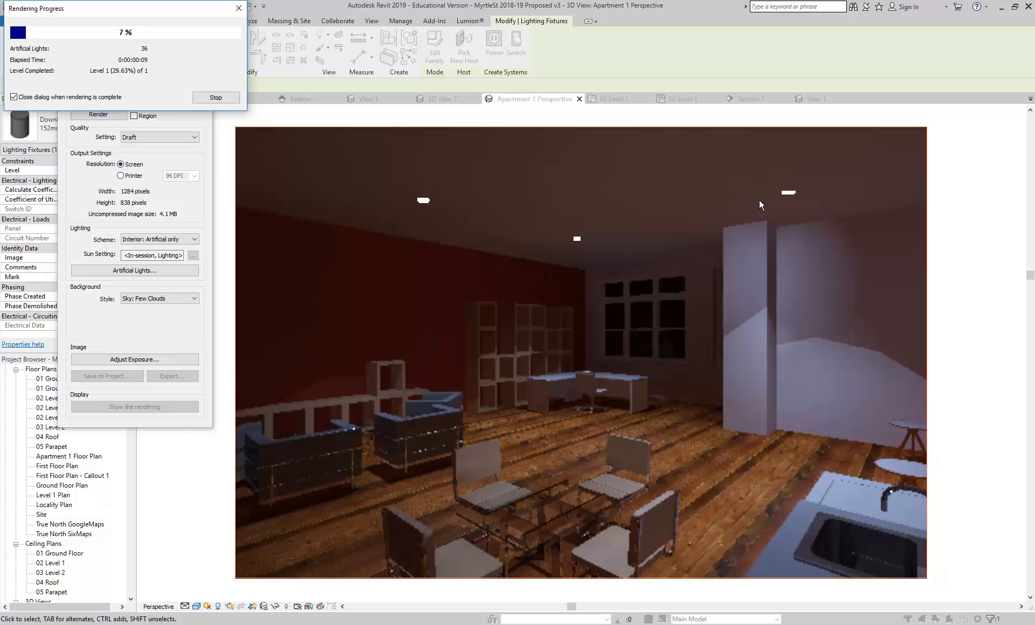
pyautogui.click(215, 97)
pyautogui.click(544, 318)
pyautogui.click(204, 89)
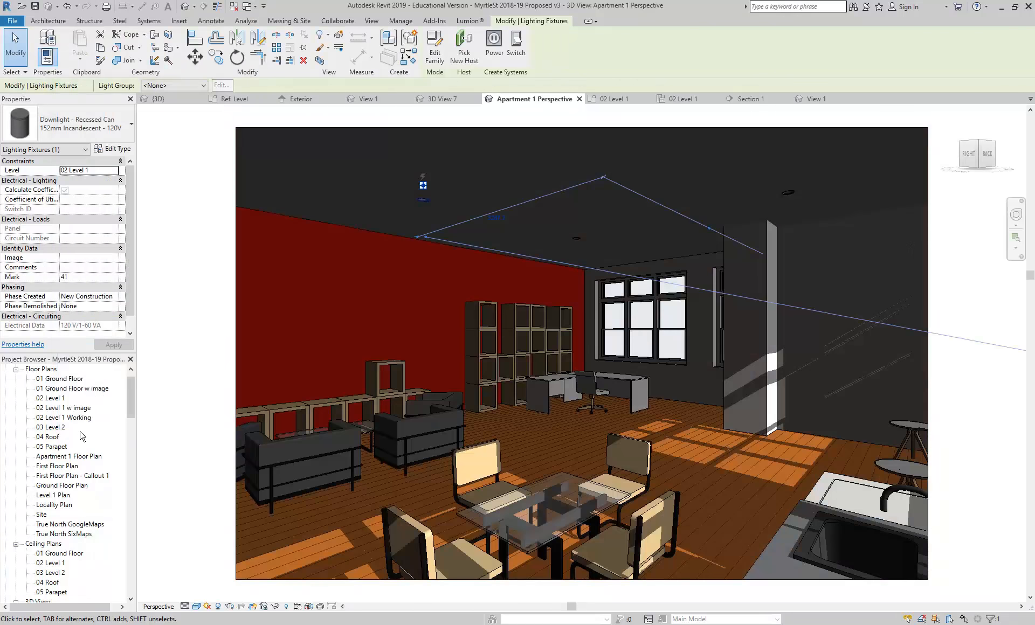
# Step: Open the 02 Level 1 ceiling plan and load the Floor Lamp - Hemispheric family as a component from the Internal lighting library
pyautogui.doubleClick(51, 563)
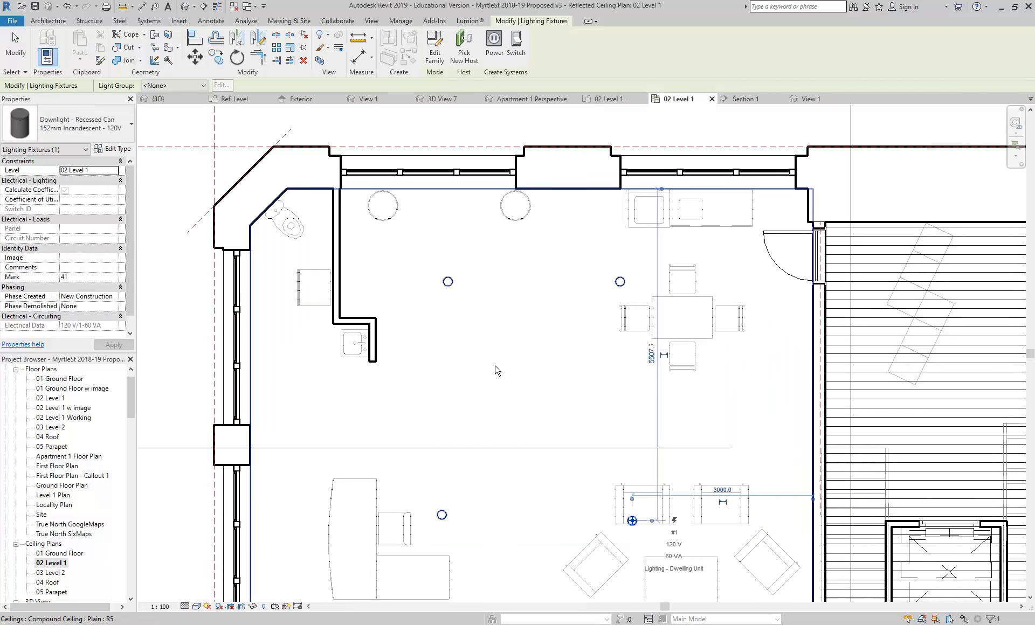
pyautogui.scroll(-2, 483, 364)
pyautogui.click(208, 173)
pyautogui.click(48, 21)
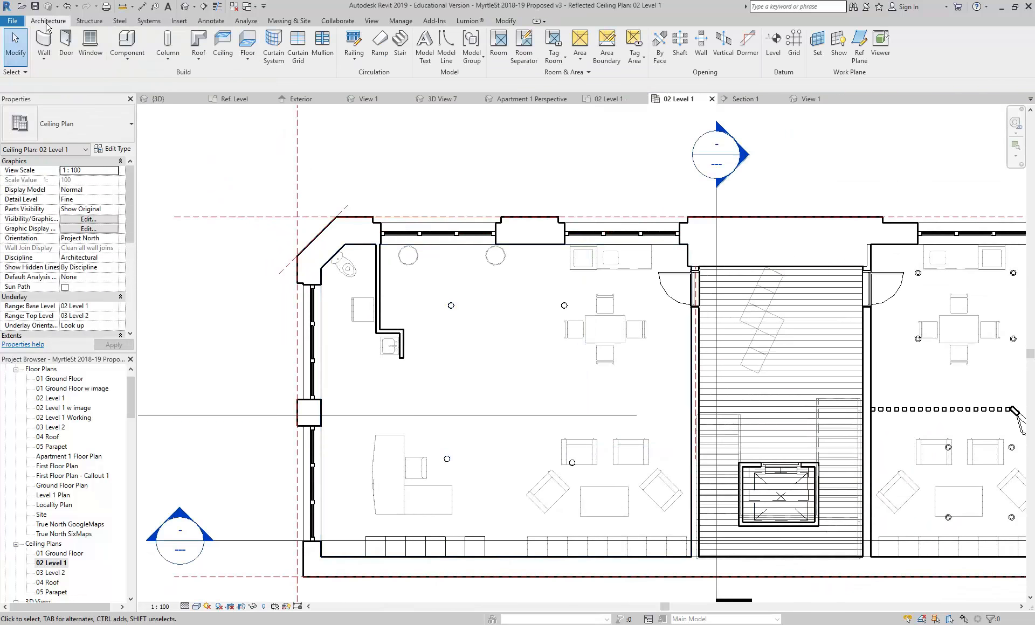
pyautogui.click(131, 48)
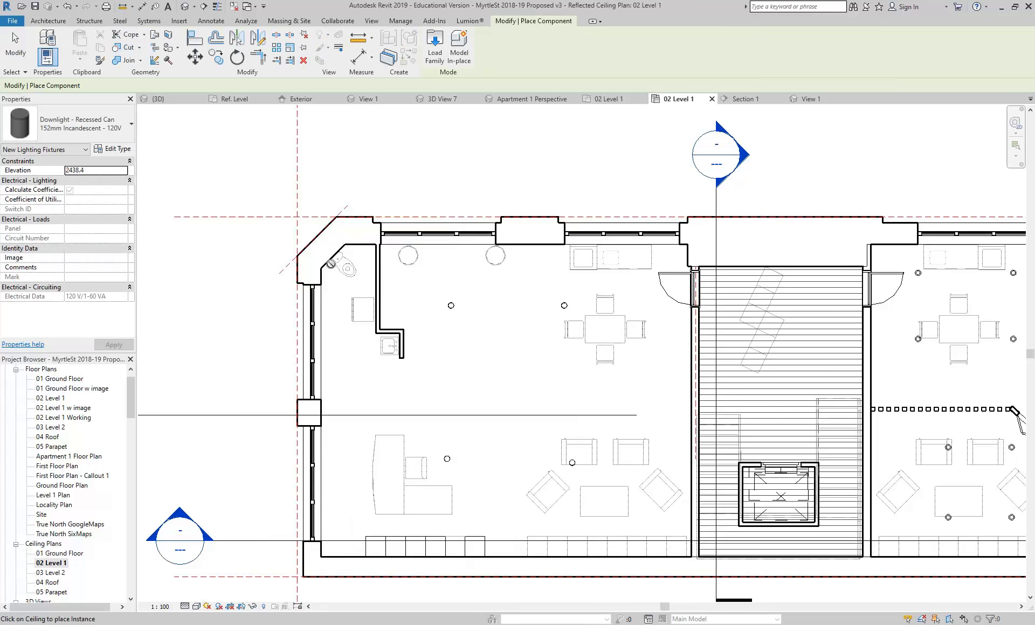
pyautogui.click(435, 45)
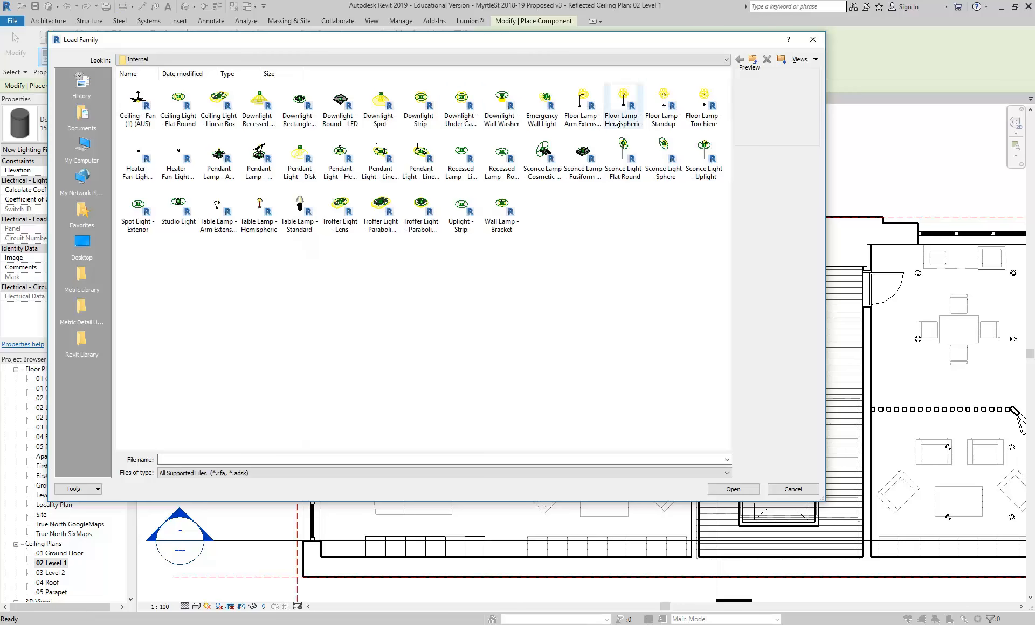
pyautogui.click(628, 107)
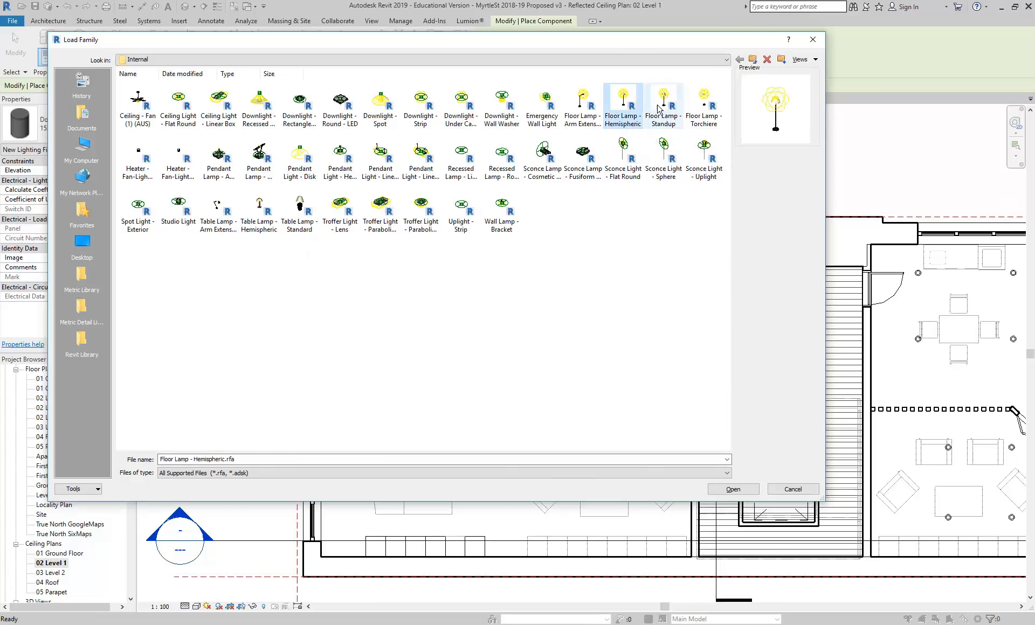
pyautogui.doubleClick(623, 107)
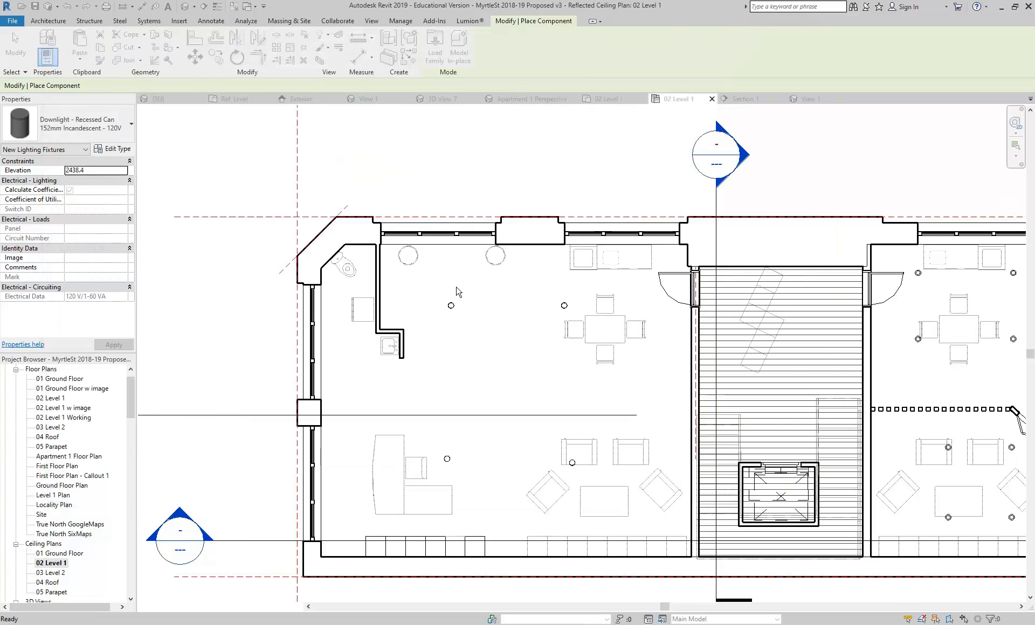
# Step: Place two 60W - 120V hemispheric floor lamps, one beside the kitchen units at the window wall and one next to the side wall's column
pyautogui.scroll(4, 387, 278)
pyautogui.scroll(-1, 559, 341)
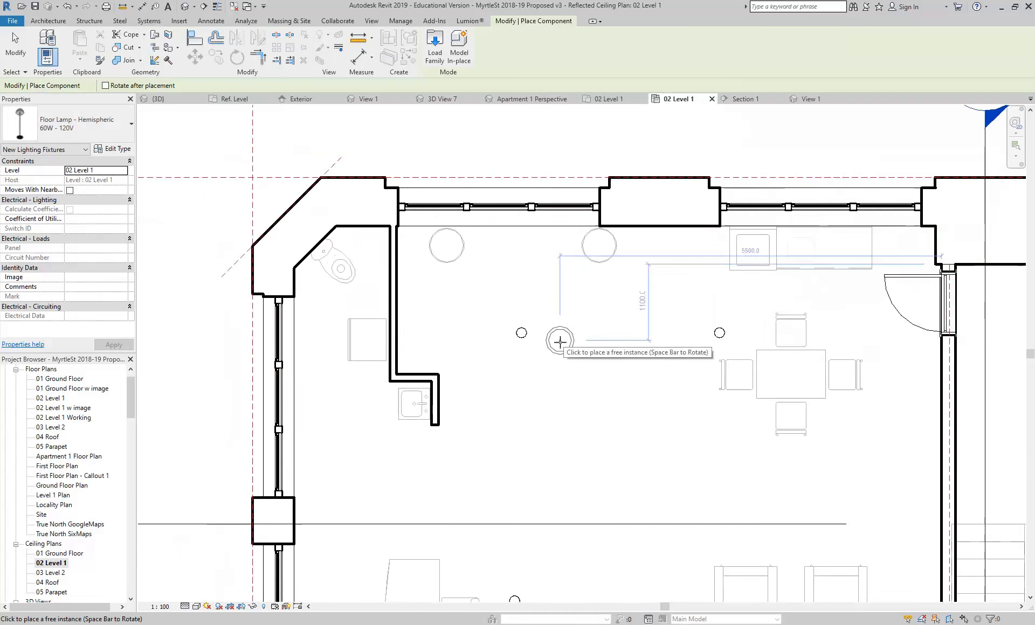
pyautogui.moveTo(559, 340); pyautogui.dragTo(394, 333, button='middle')
pyautogui.click(492, 239)
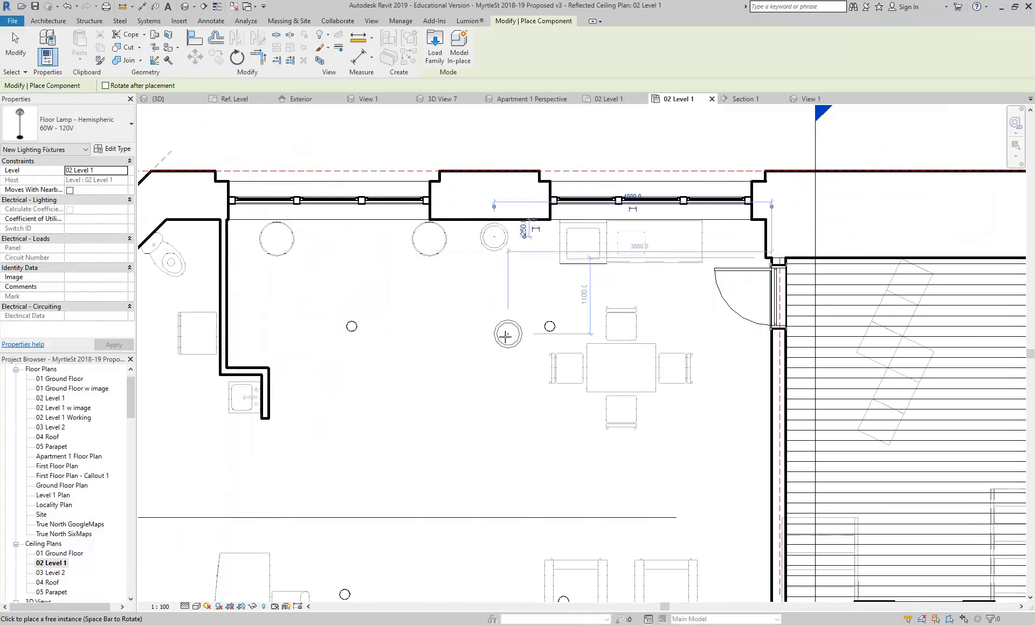
pyautogui.scroll(-1, 501, 270)
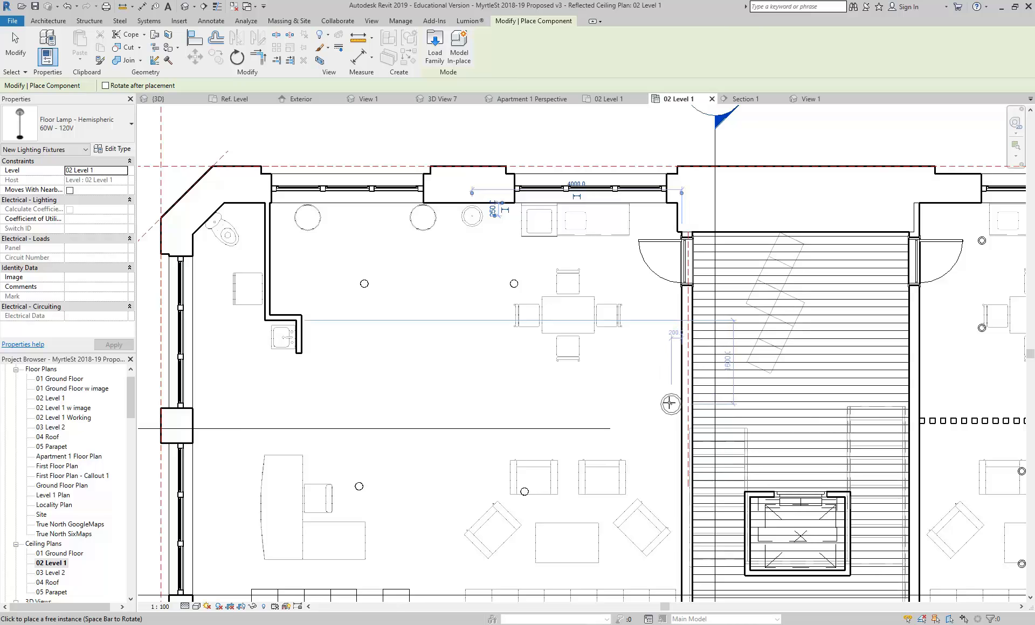
pyautogui.click(207, 425)
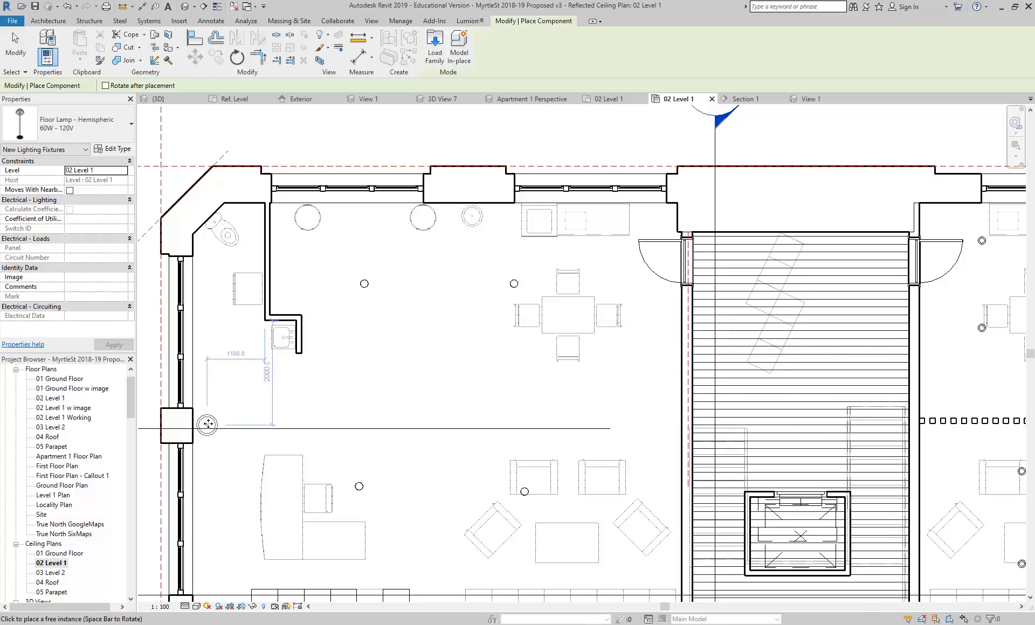
pyautogui.scroll(-1, 523, 255)
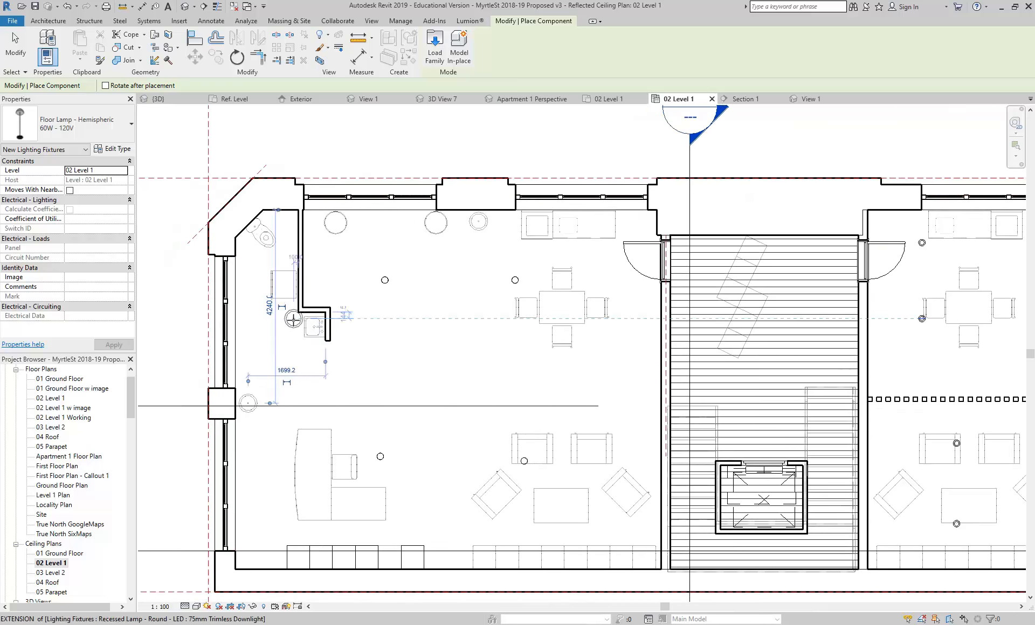
# Step: Load the Sconce Lamp - Cosmetic - LED family and place one on the apartment's corridor wall near the dining table
pyautogui.click(433, 47)
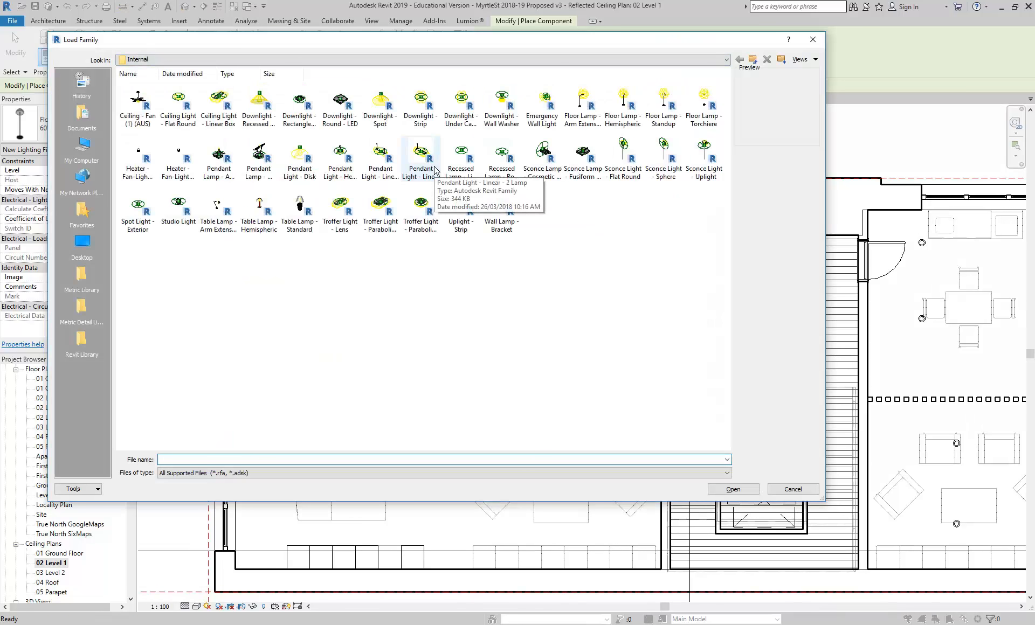
pyautogui.click(581, 164)
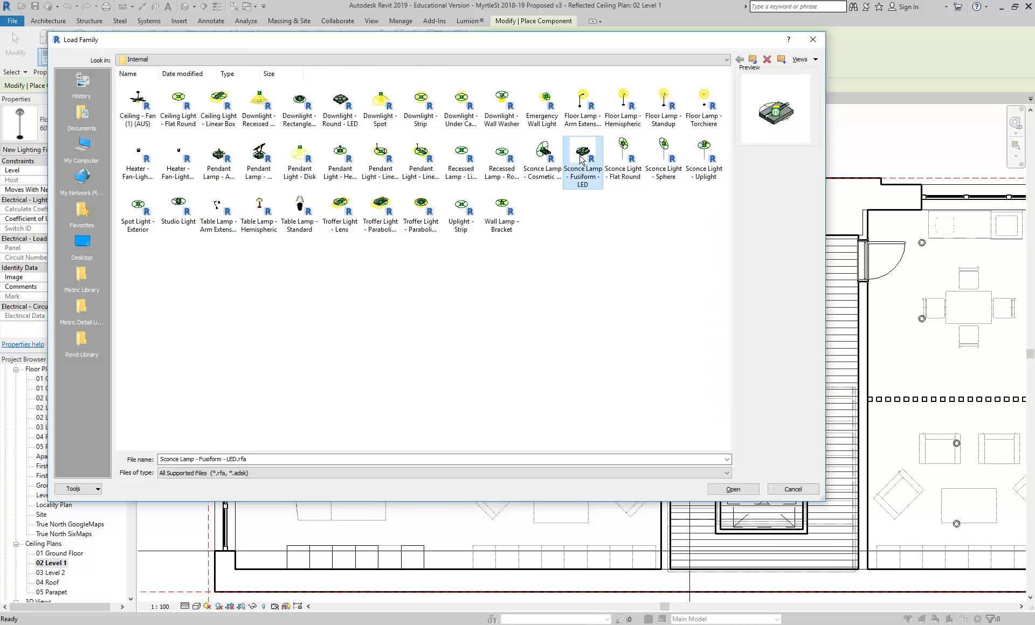
pyautogui.click(543, 154)
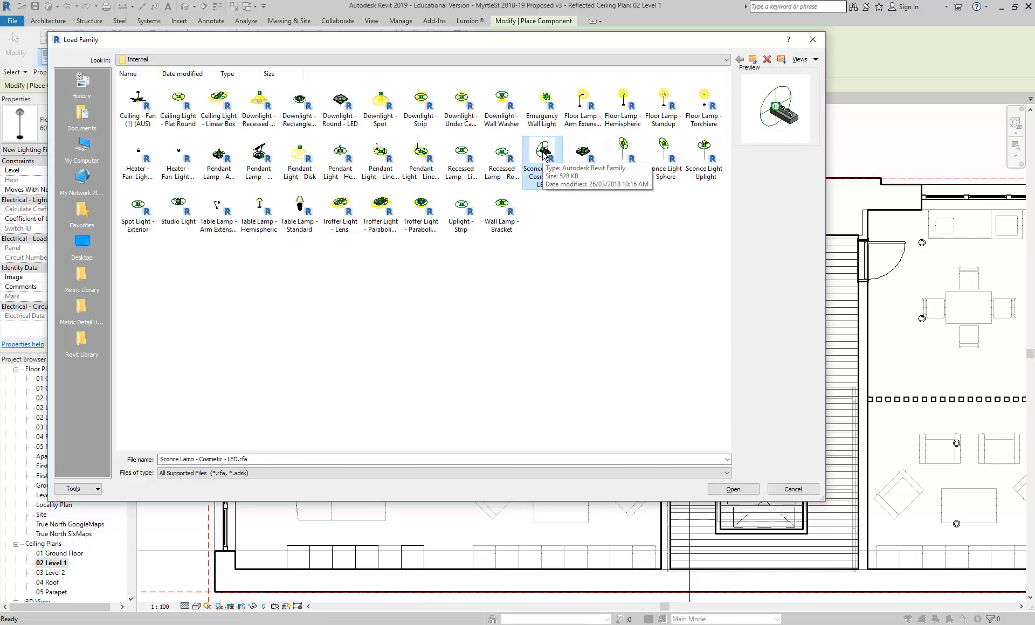
pyautogui.doubleClick(543, 155)
pyautogui.scroll(5, 654, 353)
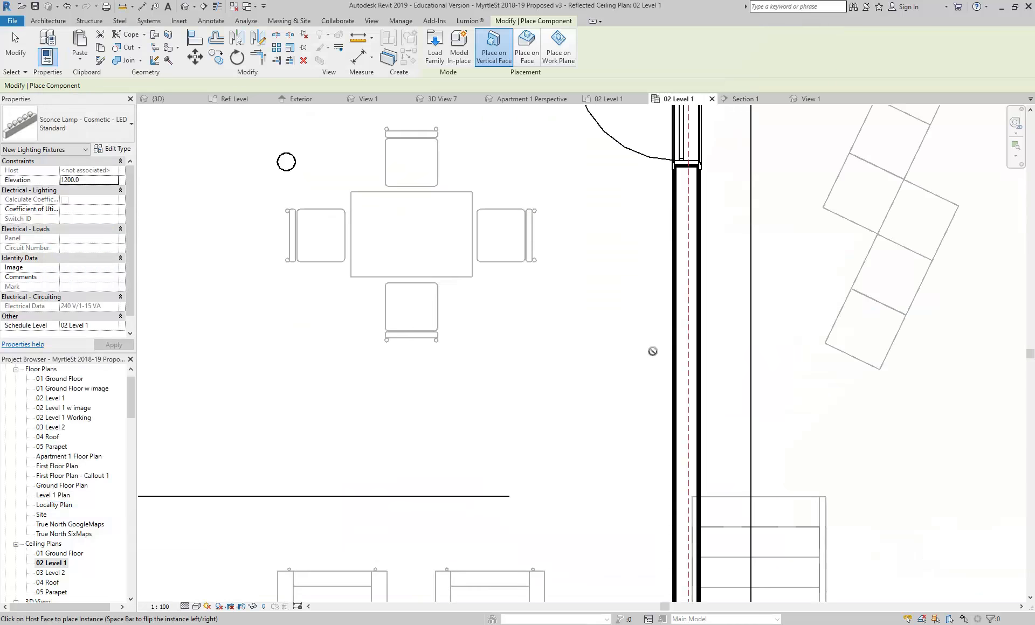
pyautogui.click(670, 326)
pyautogui.scroll(-3, 614, 379)
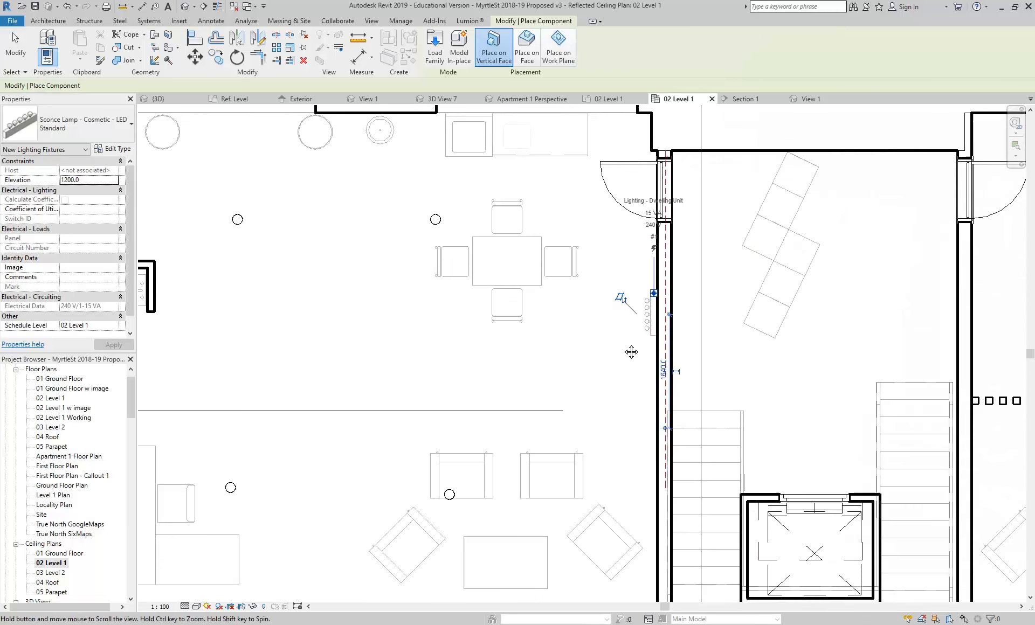
# Step: Preview several interior lighting families, load Studio Light and overwrite its existing version in the project
pyautogui.click(431, 51)
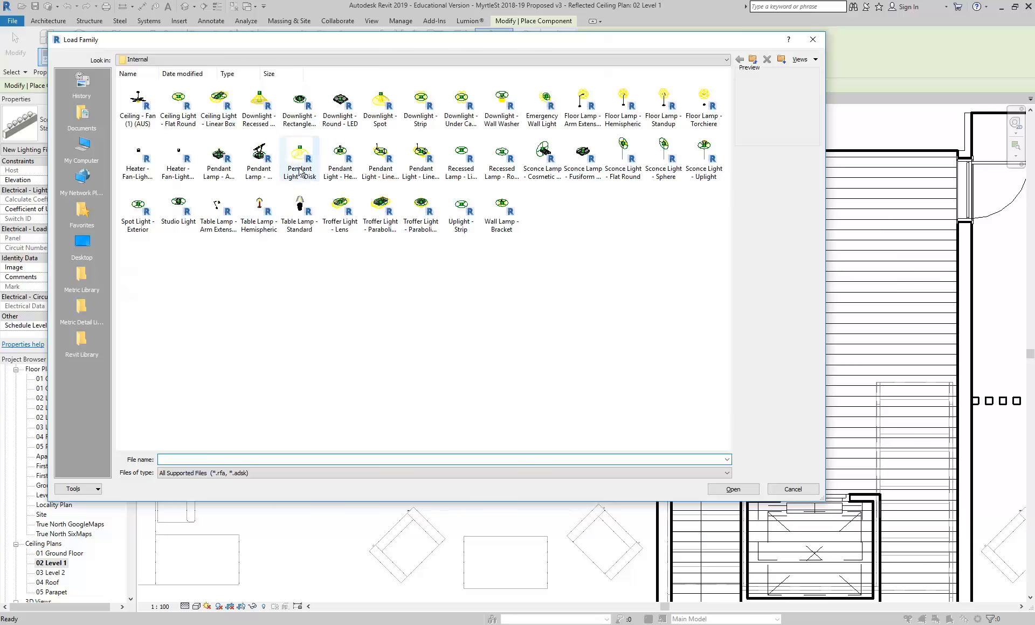
pyautogui.click(340, 159)
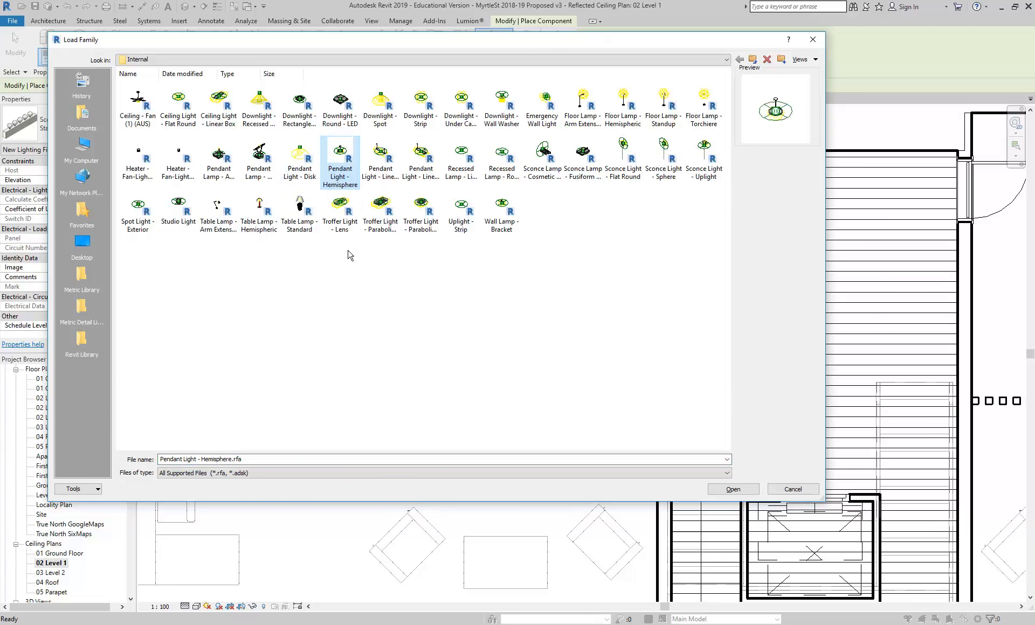
pyautogui.click(461, 211)
pyautogui.click(501, 211)
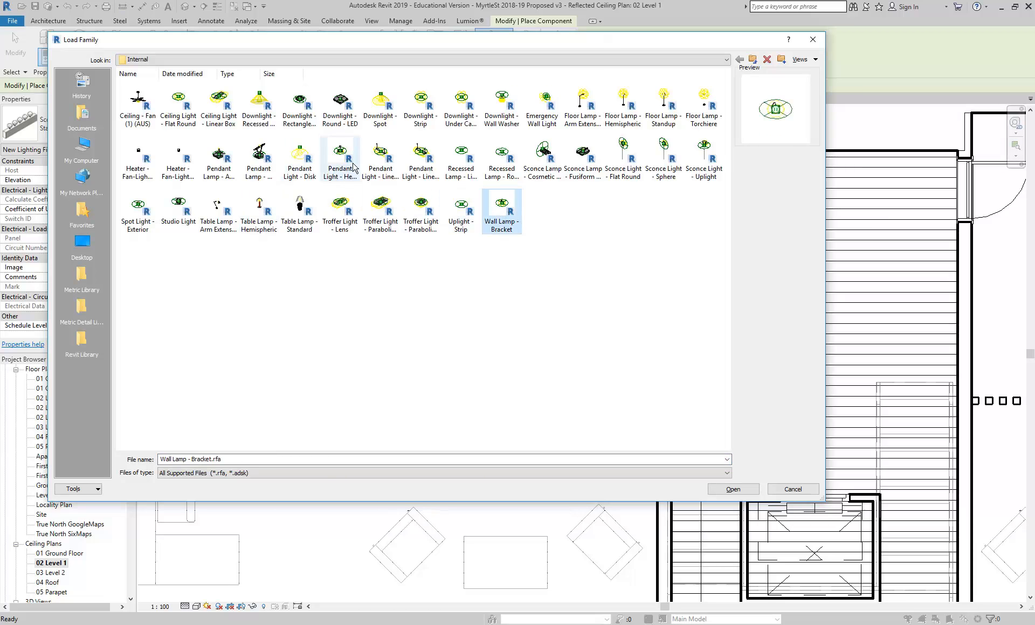
pyautogui.click(502, 157)
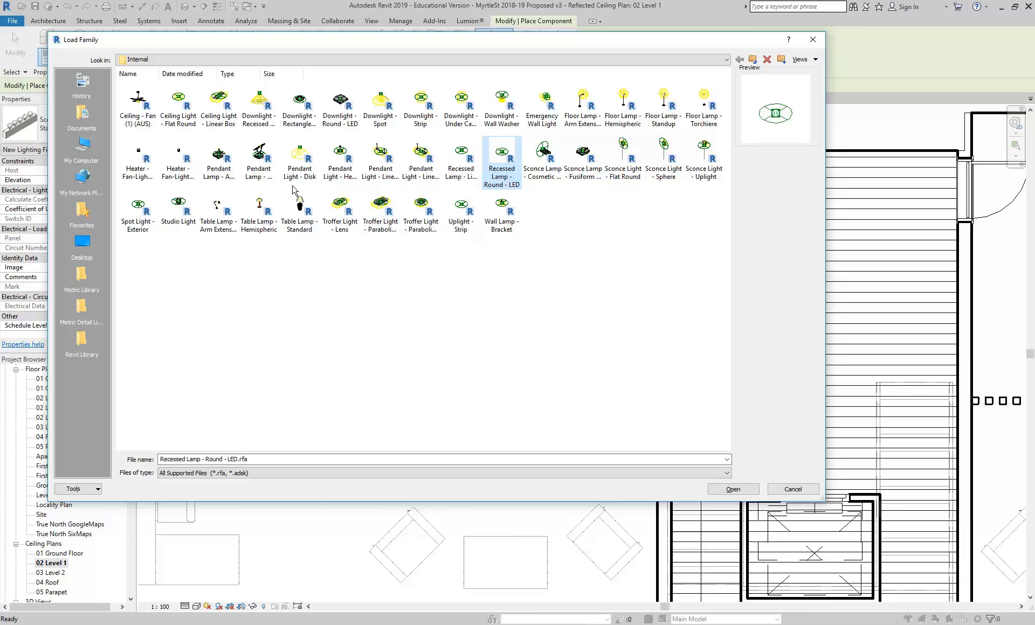
pyautogui.click(179, 207)
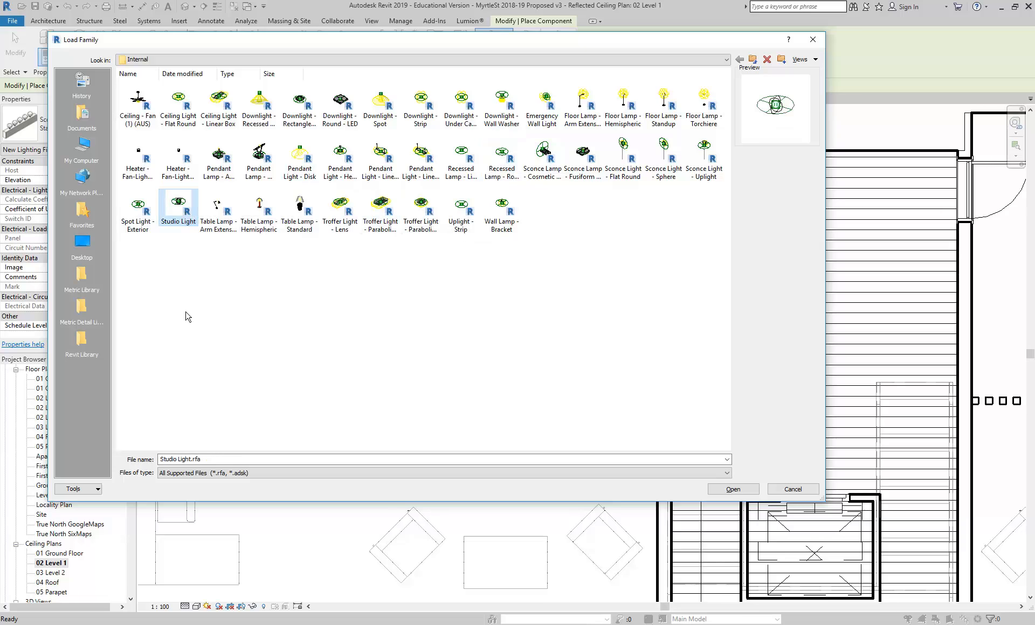
pyautogui.doubleClick(178, 207)
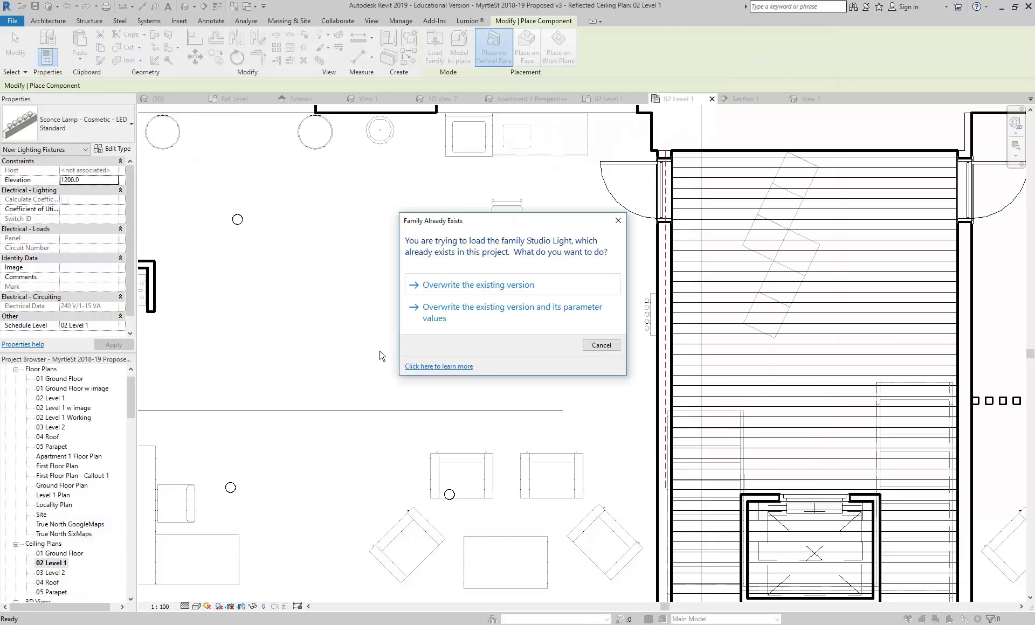
pyautogui.click(478, 292)
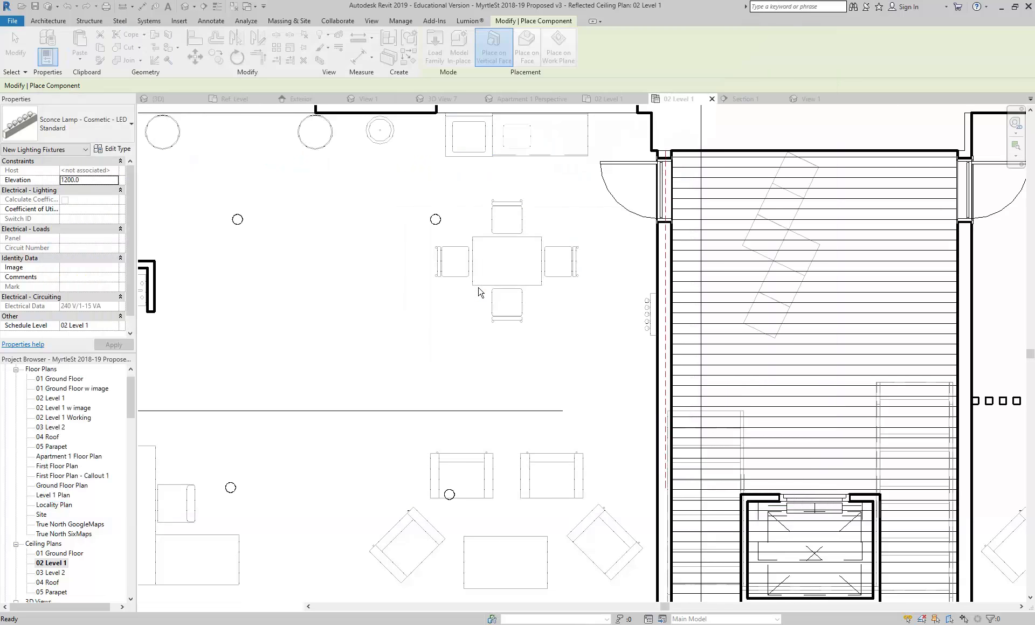
# Step: Place one Studio Light of type 120 V in the open middle of Apartment 1, between the dining and desk areas
pyautogui.click(75, 125)
pyautogui.moveTo(221, 317)
pyautogui.mouseDown()
pyautogui.moveTo(219, 273)
pyautogui.moveTo(220, 314)
pyautogui.mouseUp()
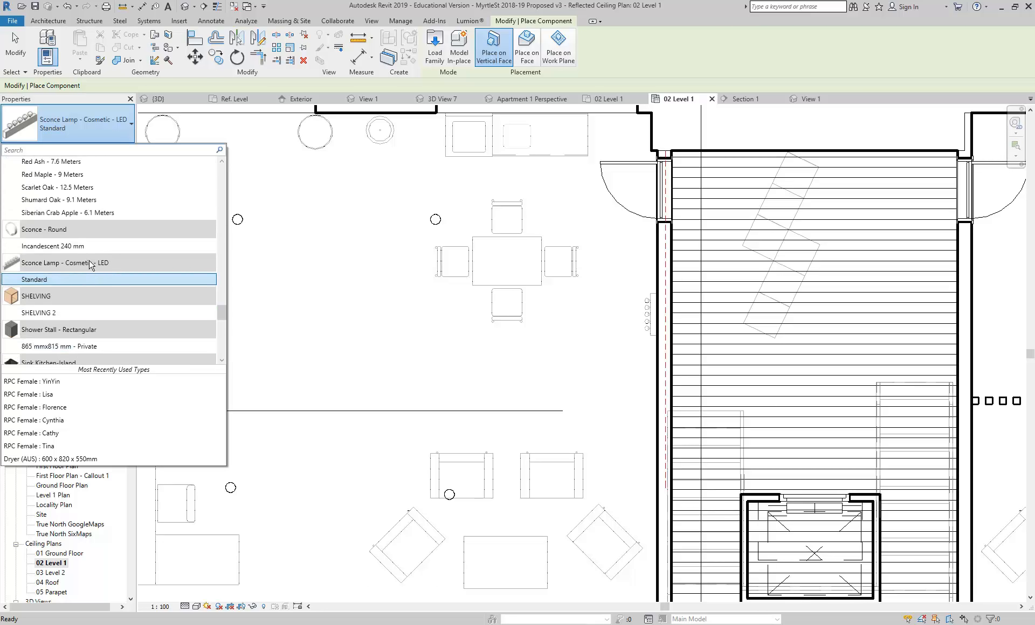
pyautogui.scroll(-3, 74, 287)
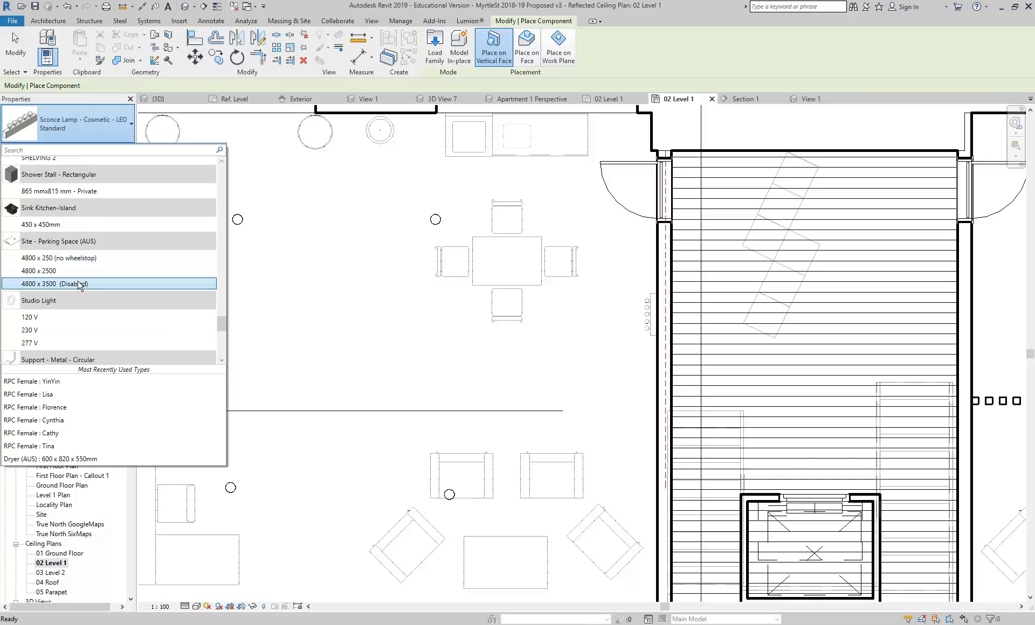
pyautogui.click(49, 322)
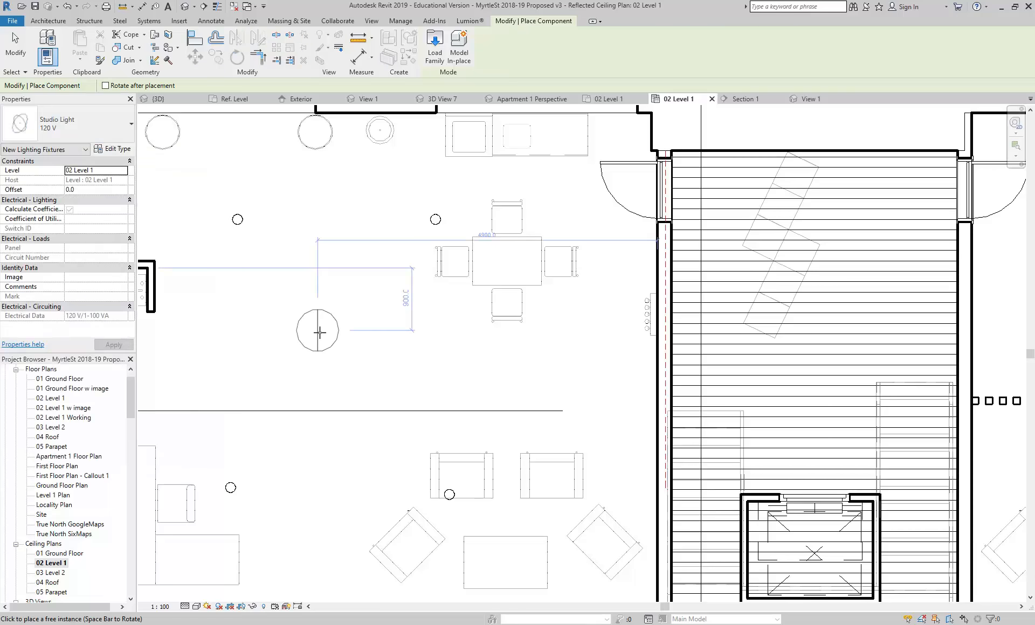
pyautogui.scroll(-1, 414, 334)
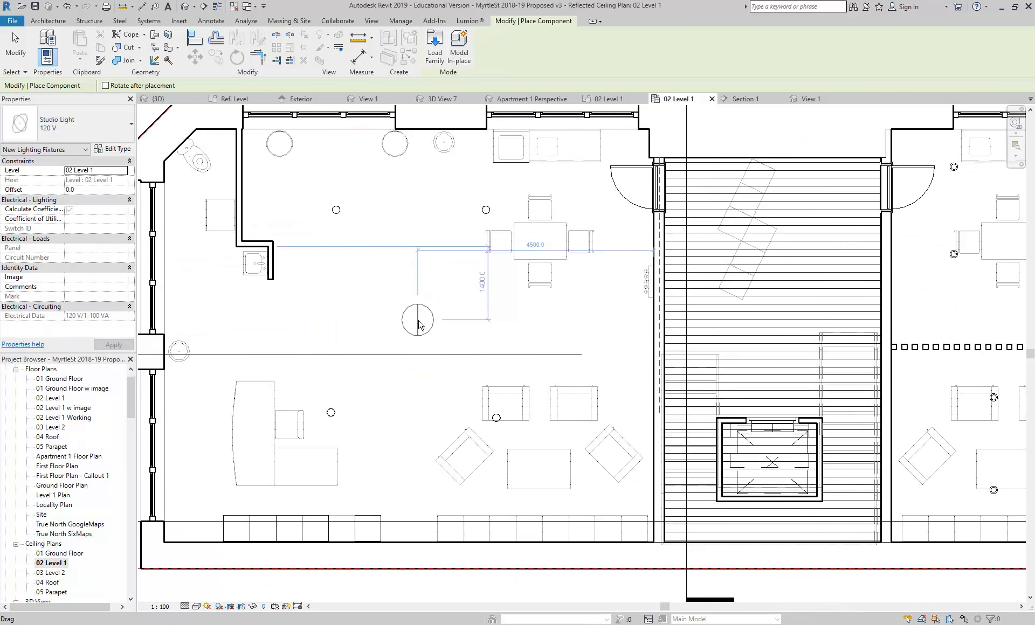
pyautogui.rightClick(377, 273)
pyautogui.click(405, 278)
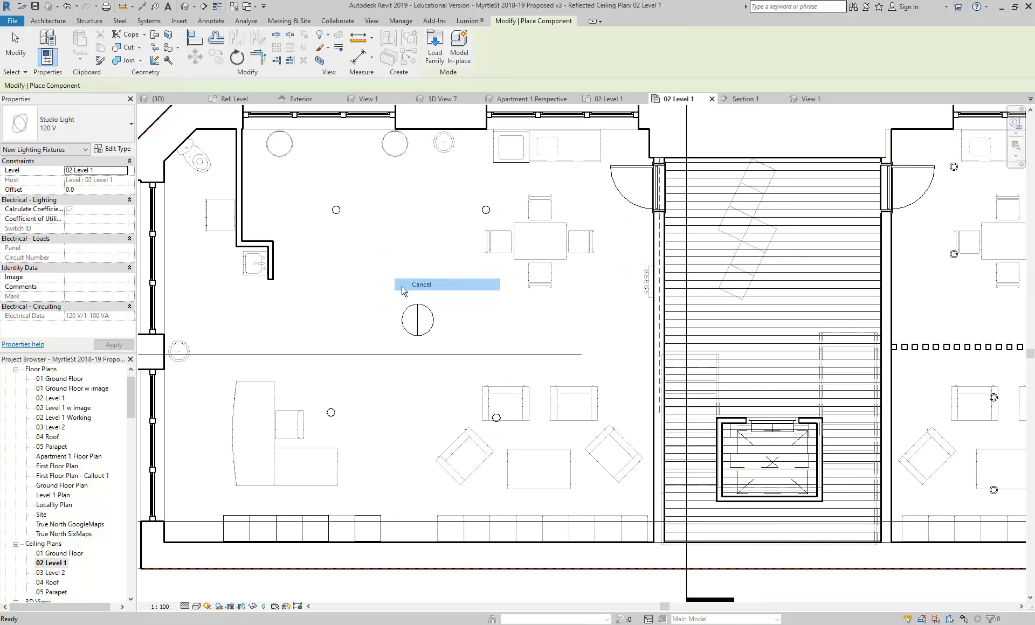
# Step: Start a draft test render of the Apartment 1 Perspective with interior artificial lighting only, stop it early and return to the model
pyautogui.moveTo(132, 403); pyautogui.dragTo(130, 444)
pyautogui.click(531, 100)
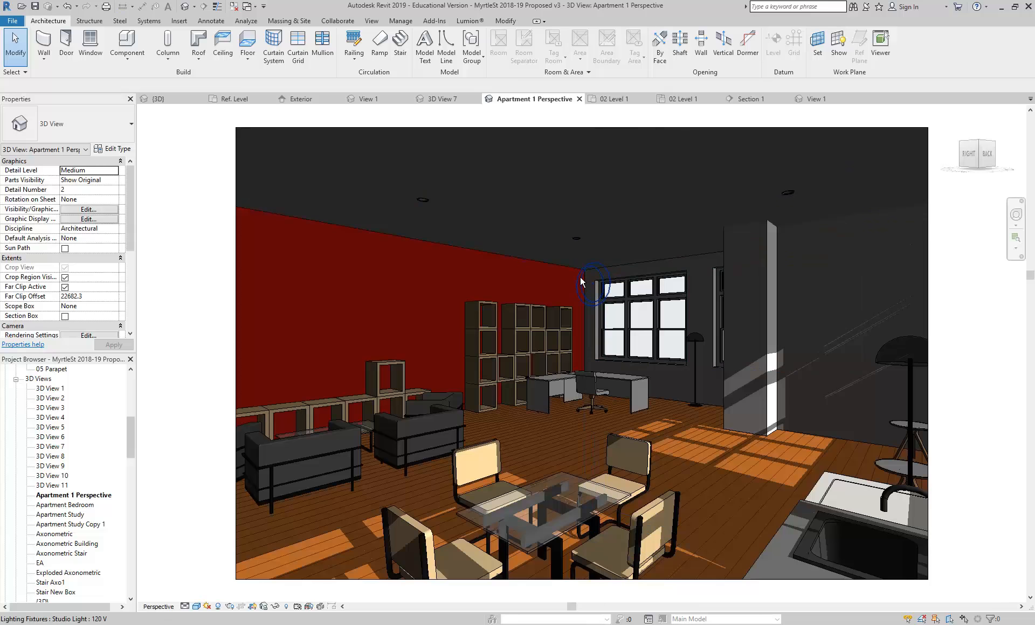
pyautogui.click(229, 607)
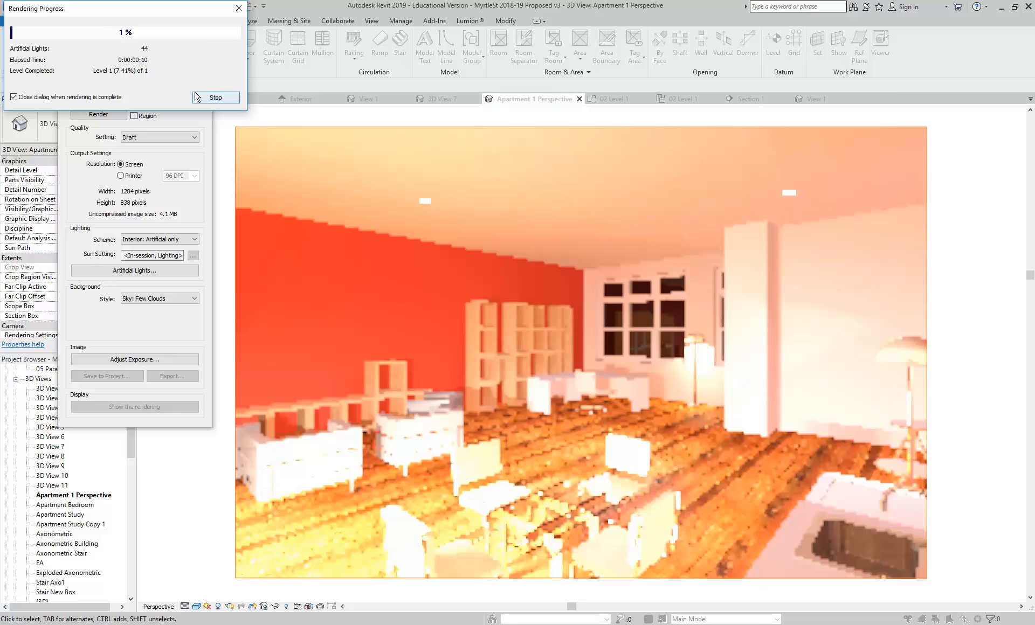
pyautogui.click(215, 98)
pyautogui.click(540, 318)
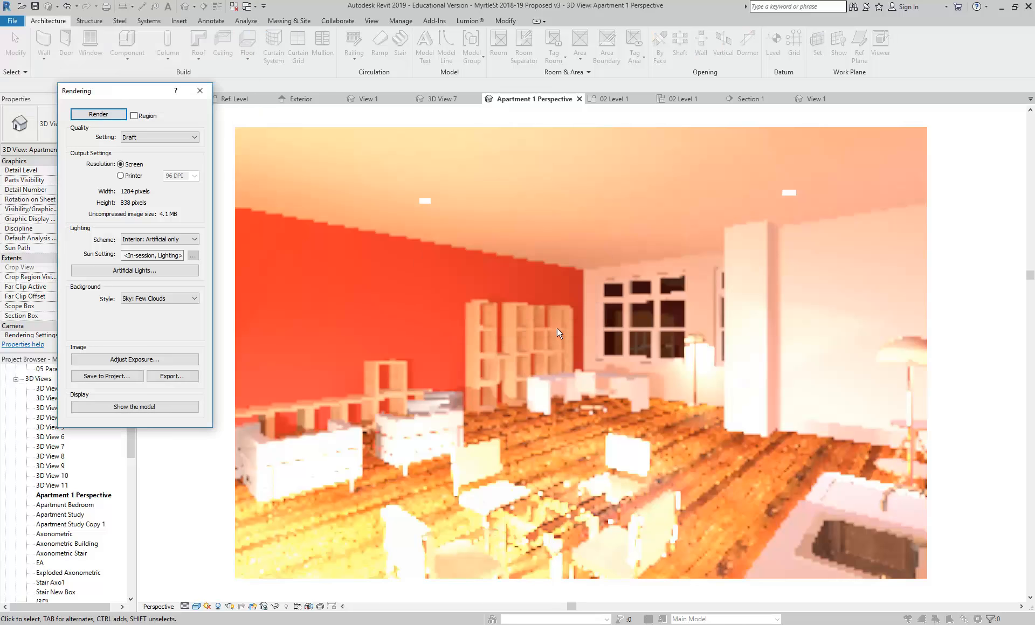
pyautogui.click(203, 90)
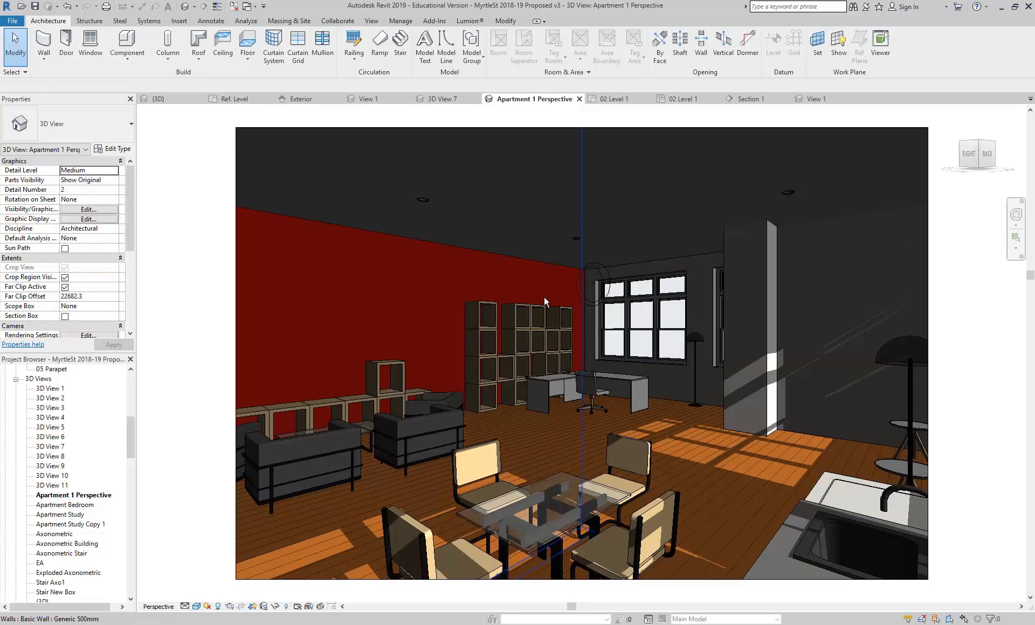
# Step: Define the Studio Light 120 V type's initial intensity by luminous flux and enter a new flux value
pyautogui.click(581, 281)
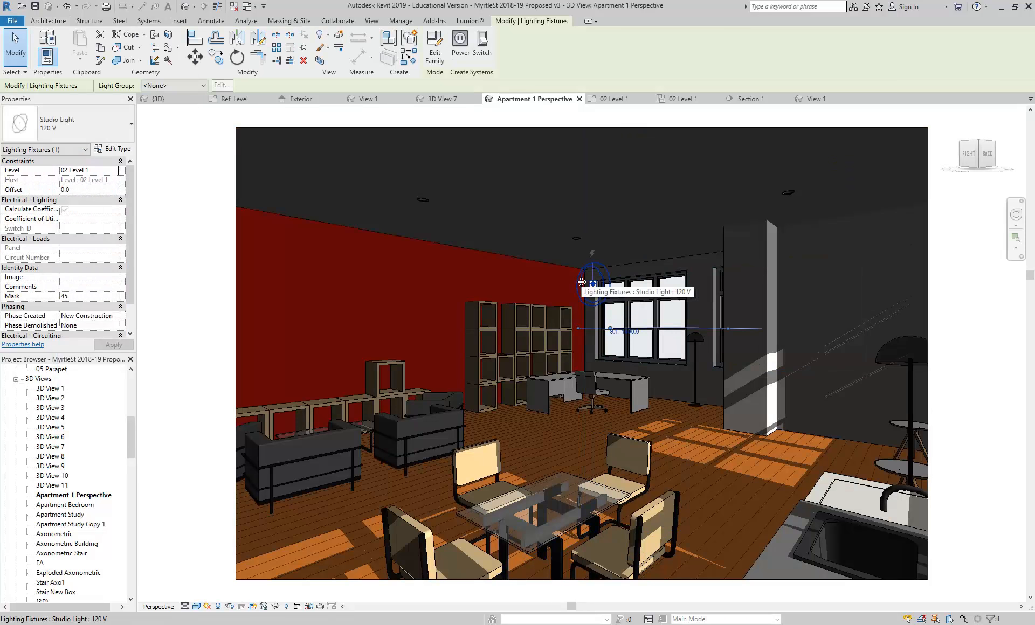
pyautogui.click(98, 154)
pyautogui.moveTo(452, 199); pyautogui.dragTo(448, 293)
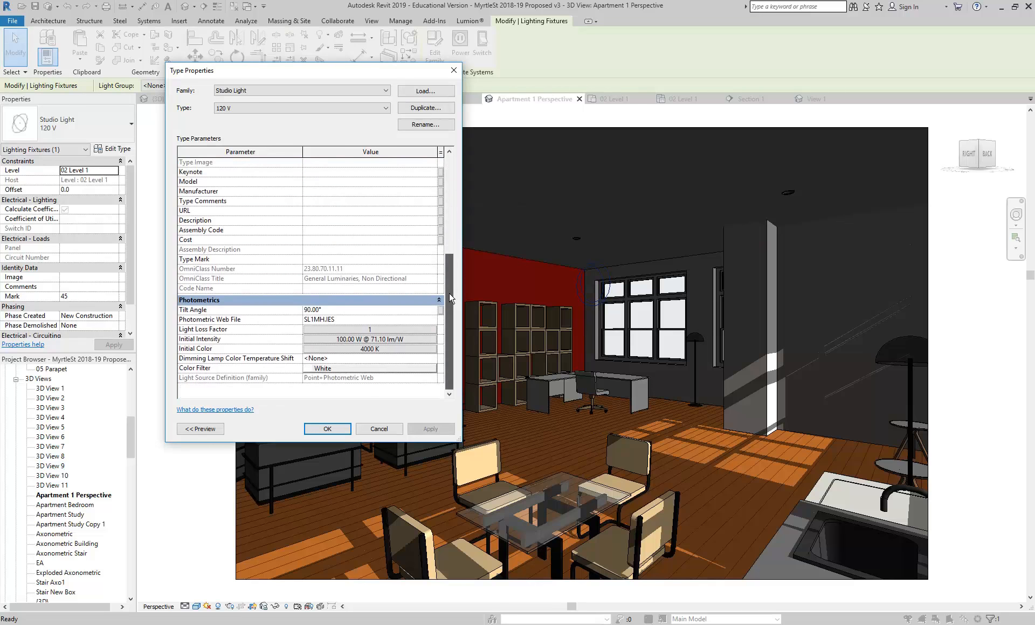
pyautogui.click(348, 339)
pyautogui.click(242, 239)
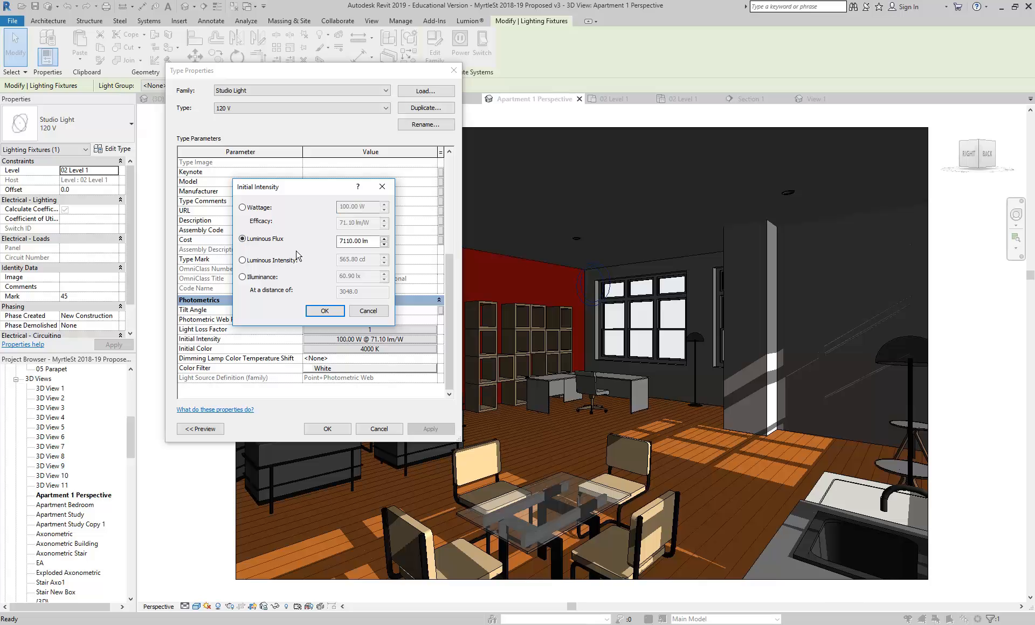
pyautogui.click(343, 240)
pyautogui.write('2')
pyautogui.click(324, 311)
pyautogui.click(329, 430)
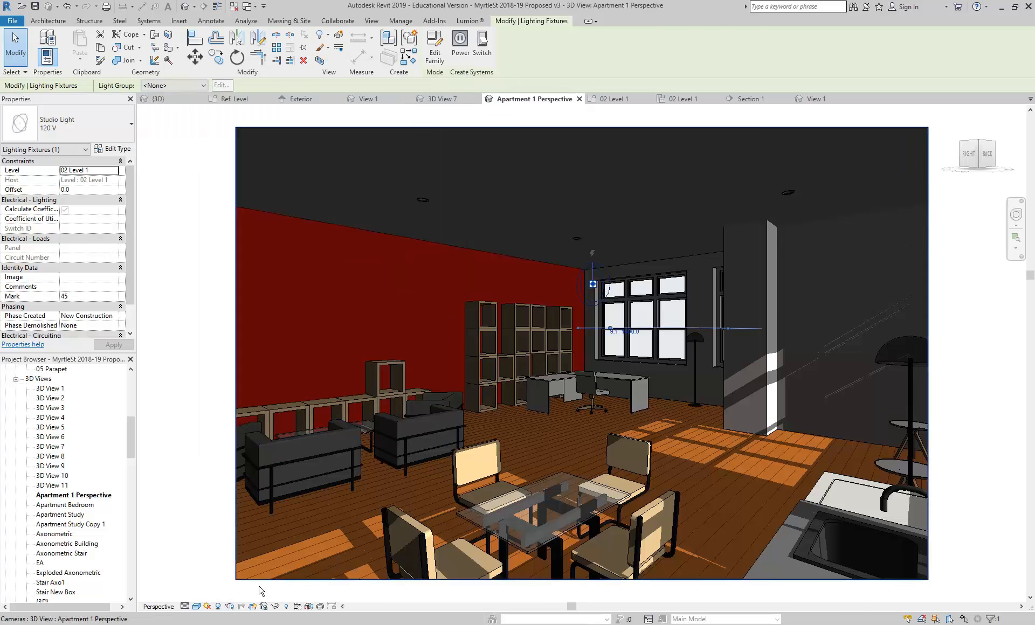
# Step: Render the Apartment 1 Perspective at draft quality and darken the image to an exposure value of 5.07
pyautogui.click(229, 606)
pyautogui.click(98, 114)
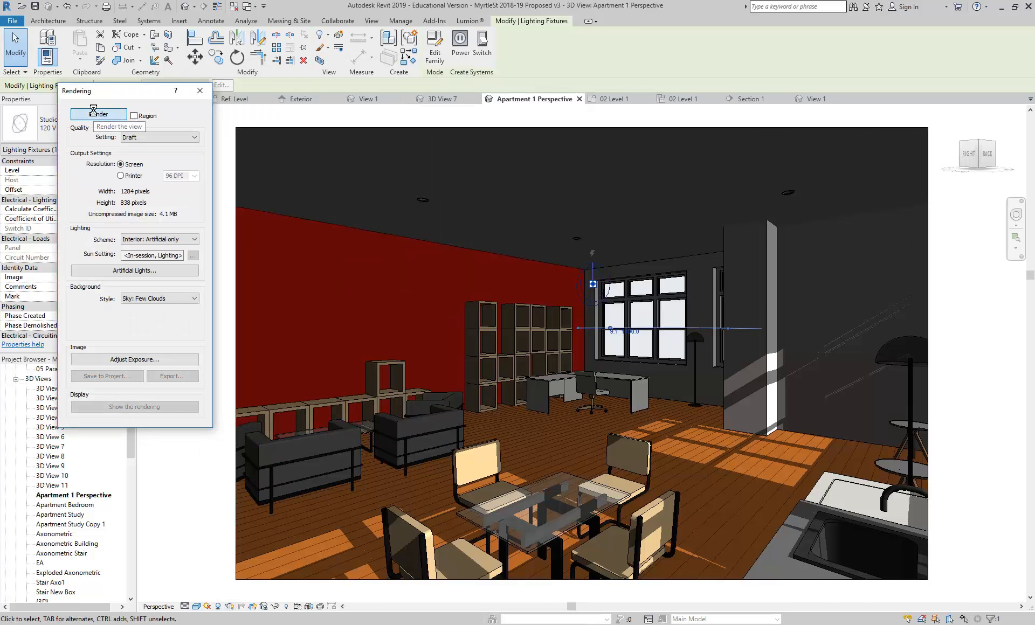
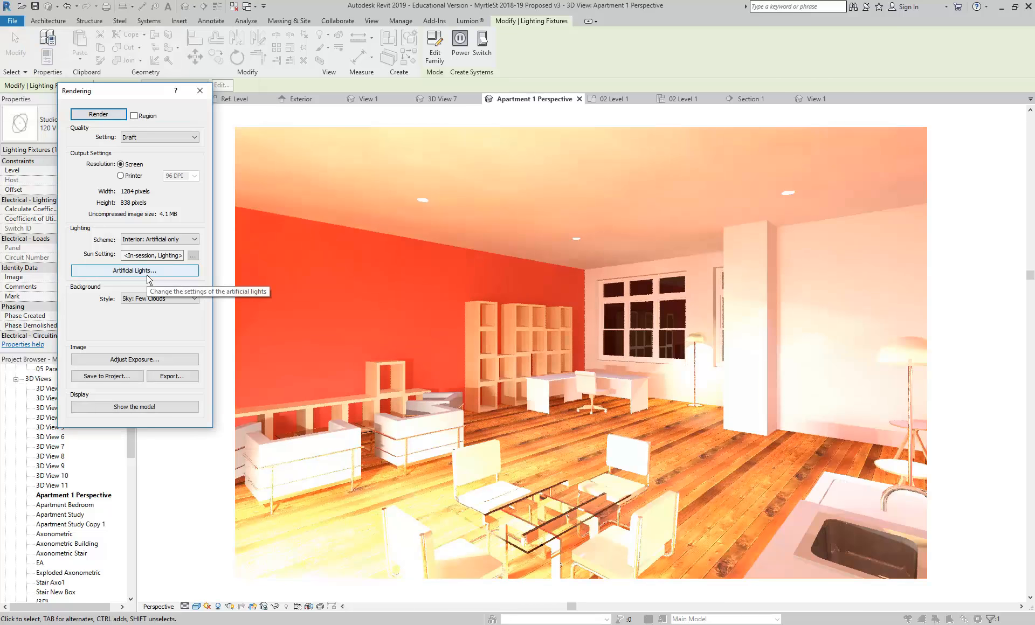
pyautogui.click(142, 360)
pyautogui.moveTo(138, 180); pyautogui.dragTo(145, 181)
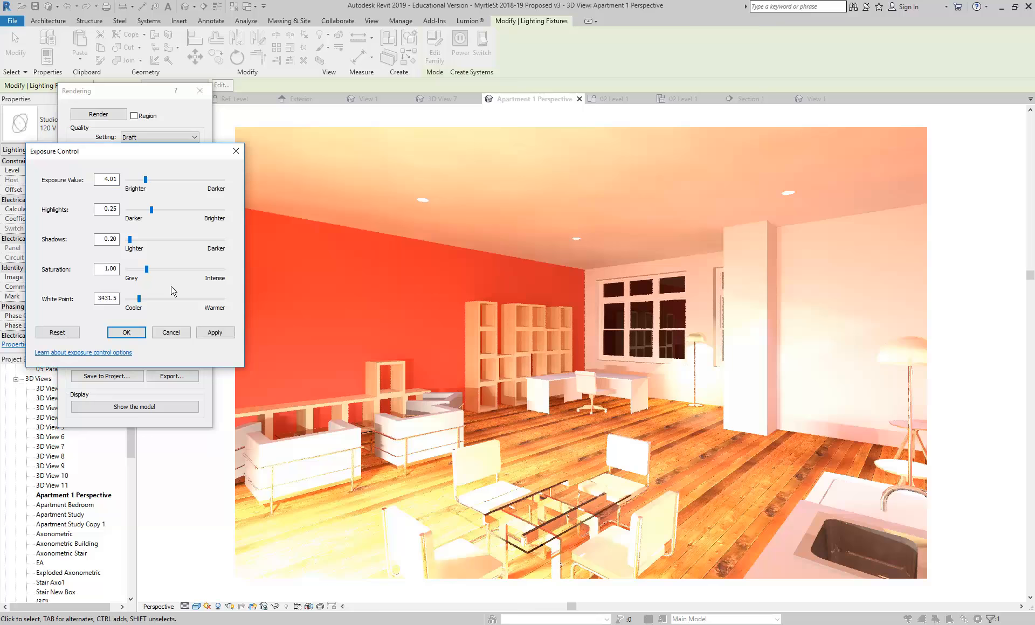
pyautogui.click(211, 334)
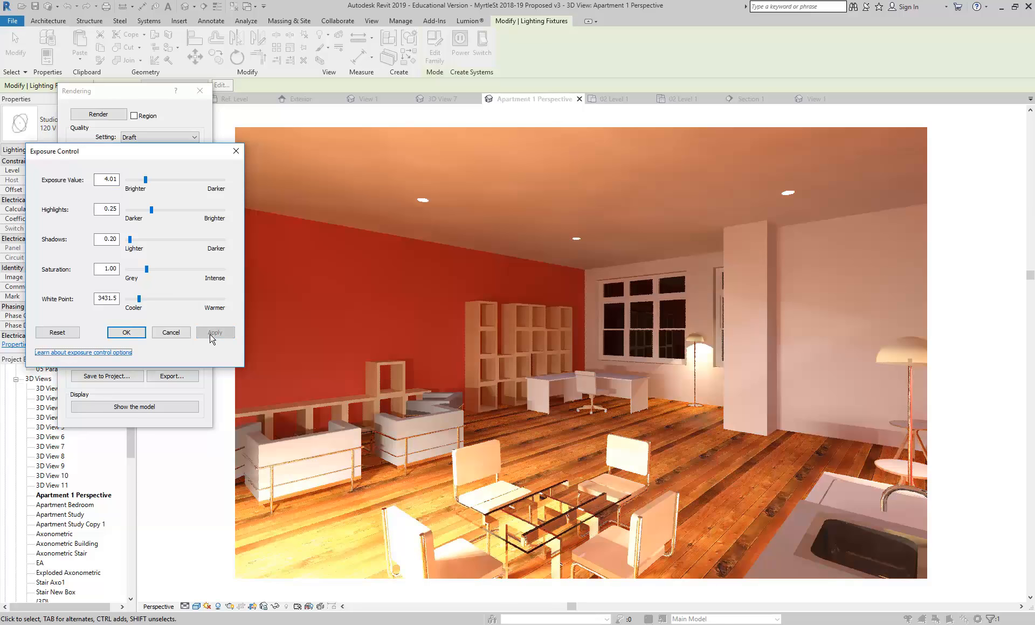
pyautogui.moveTo(146, 180); pyautogui.dragTo(150, 182)
pyautogui.click(218, 333)
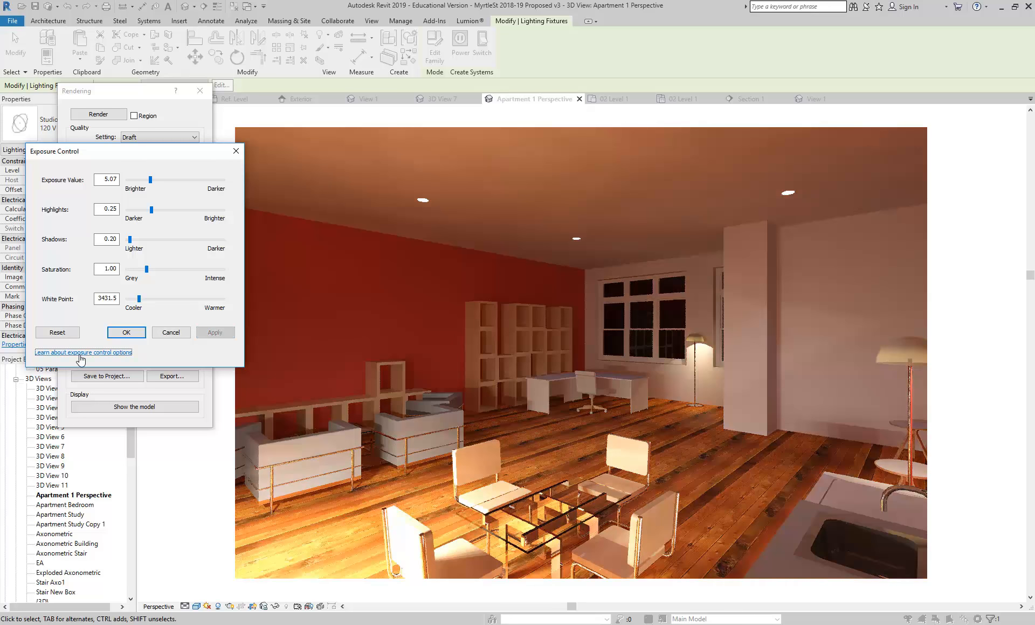
pyautogui.click(124, 332)
pyautogui.hotkey('alt', 'Tab')
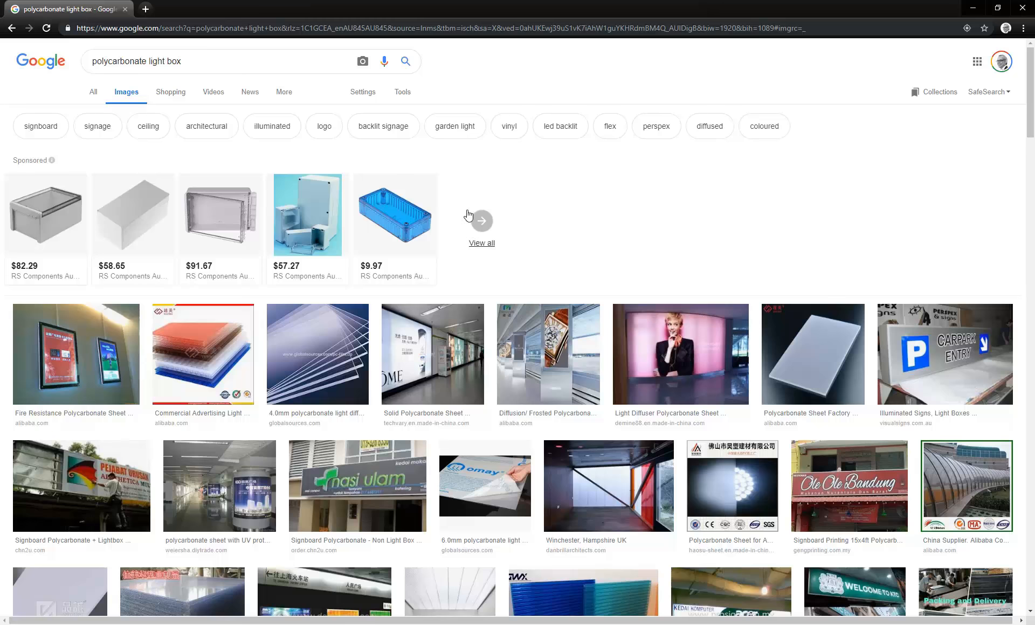
pyautogui.click(147, 10)
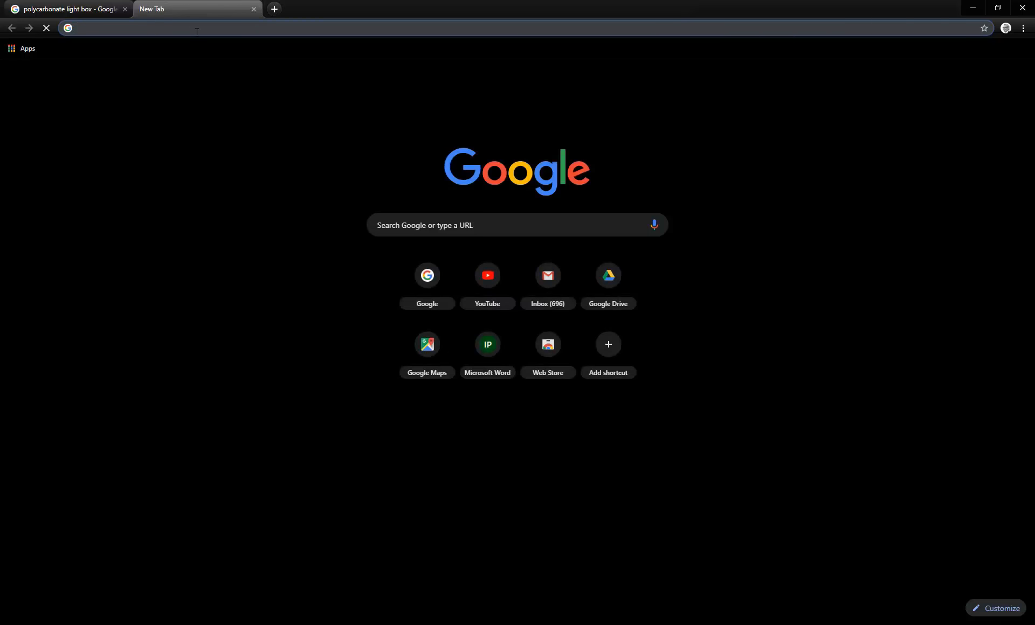
pyautogui.write('www.co')
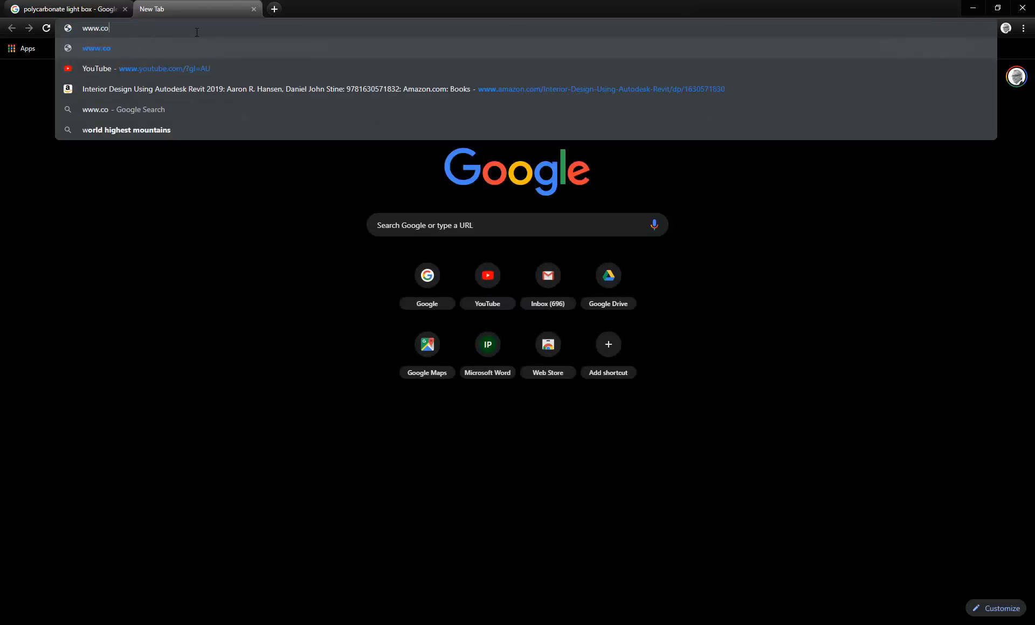
pyautogui.write('lourcaddy')
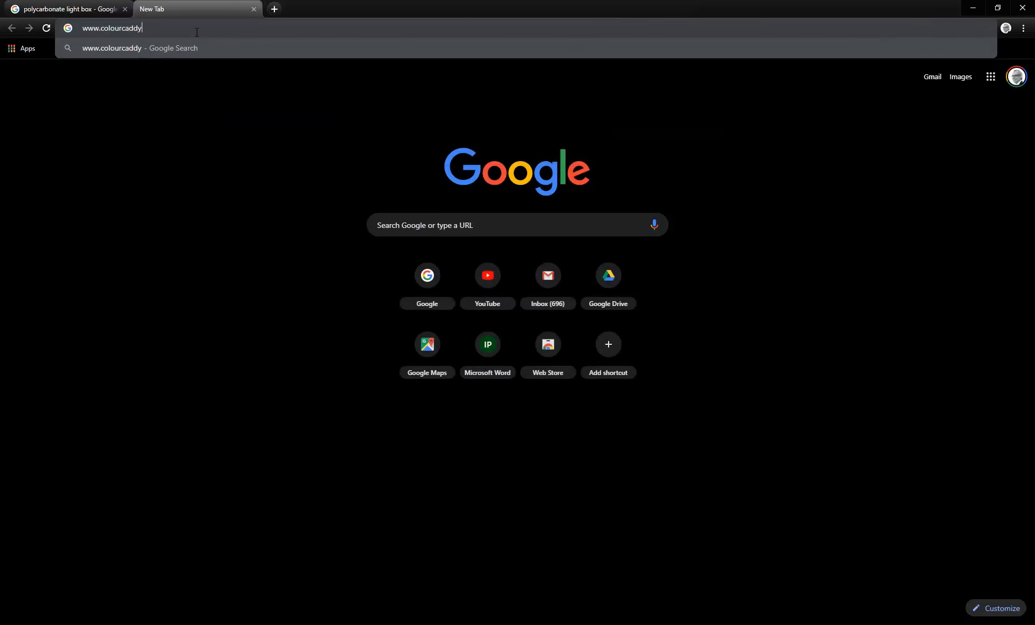
pyautogui.write('.com')
pyautogui.press('Return')
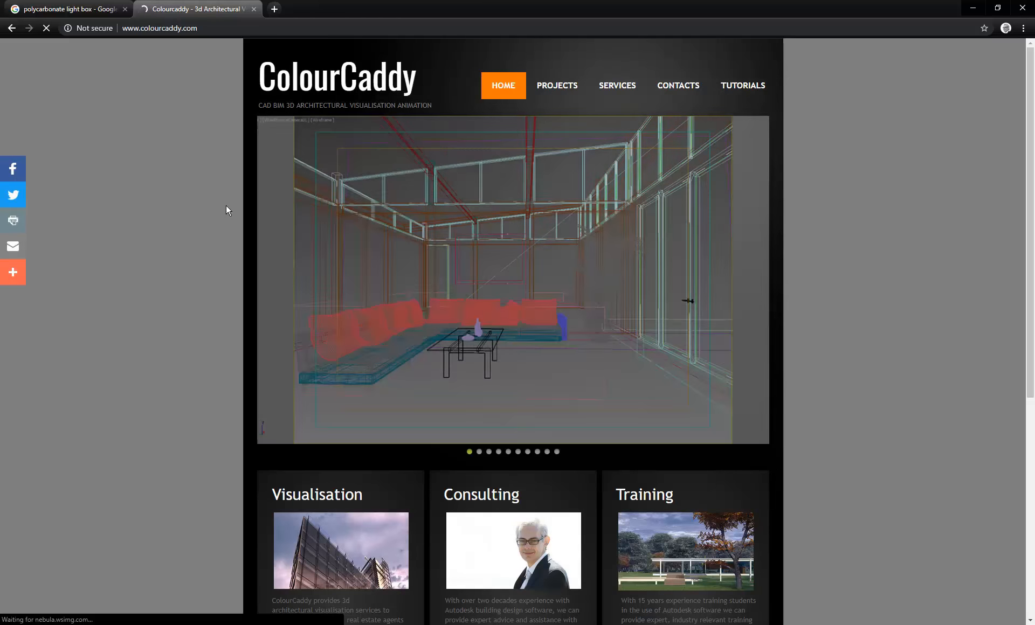
pyautogui.hotkey('ctrl', '+')
pyautogui.hotkey('ctrl', '+')
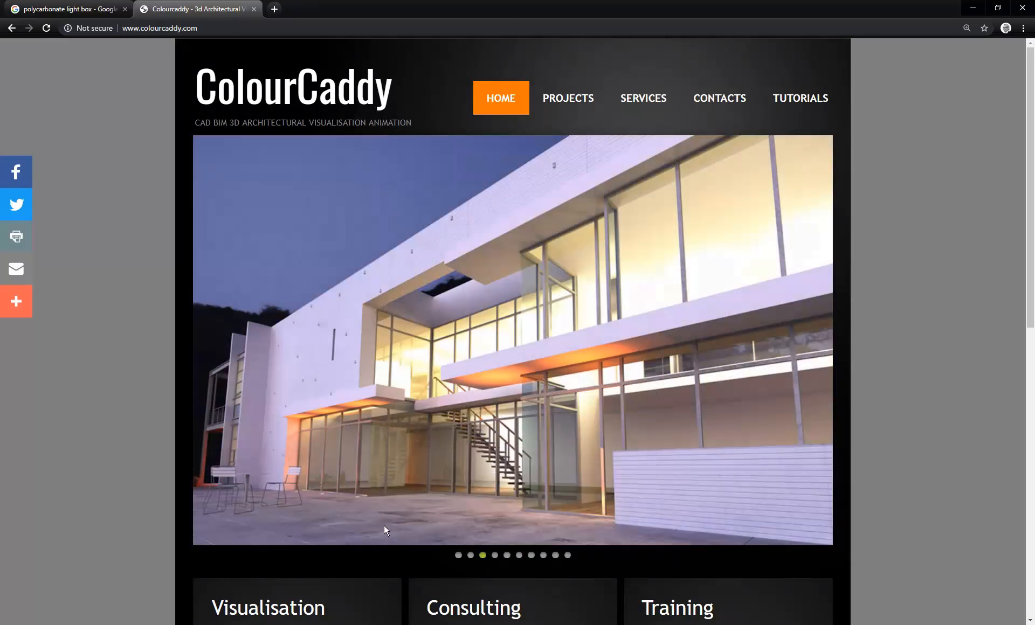
# Step: Examine the homepage slideshow's architectural visualisations, comparing the interior lighting in the living room and kitchen renders
pyautogui.click(470, 555)
pyautogui.click(495, 556)
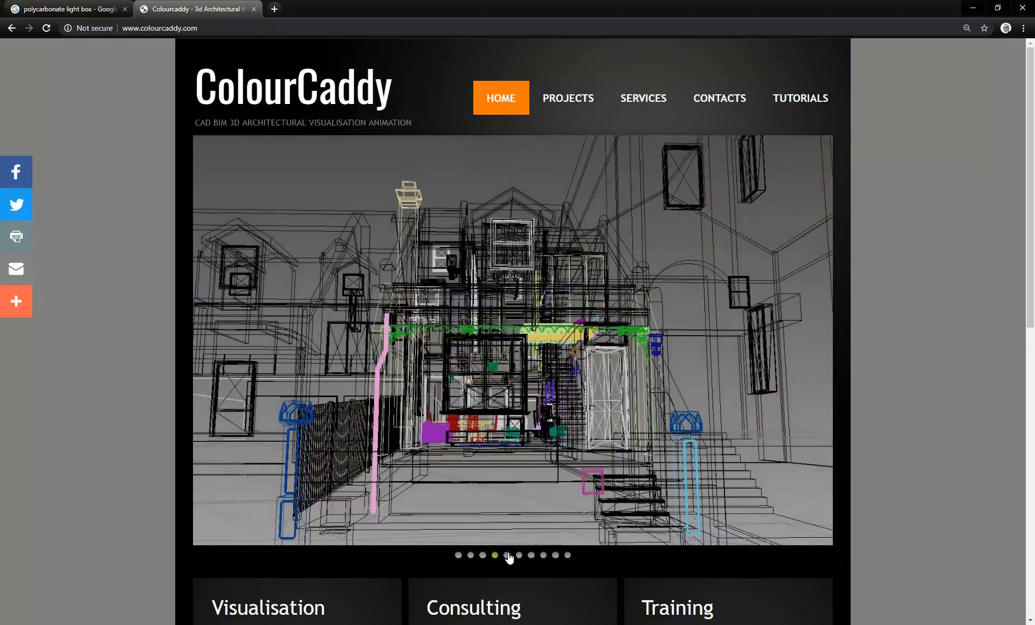
pyautogui.click(507, 555)
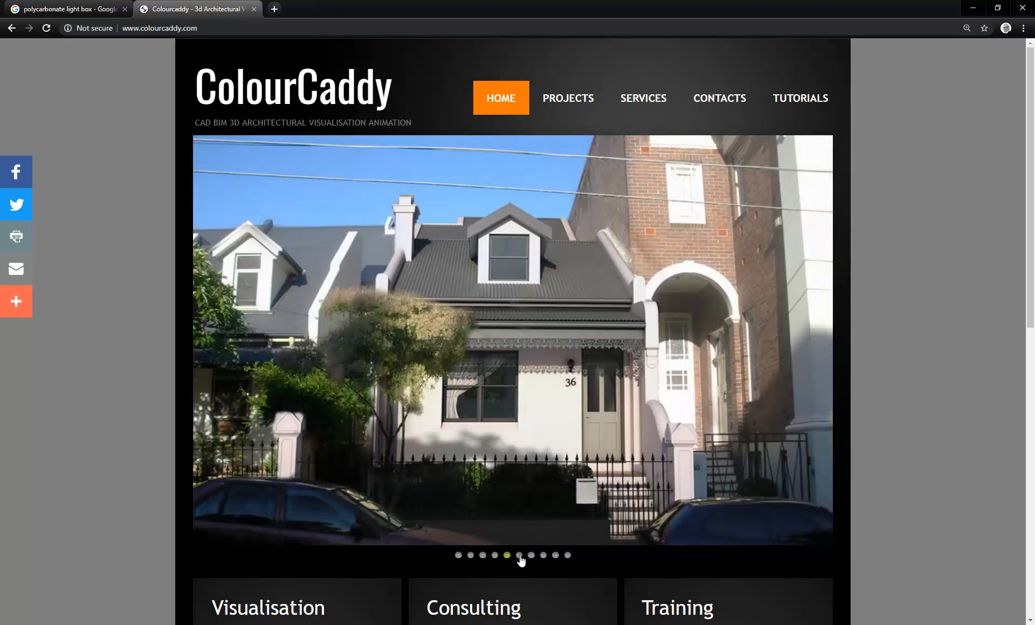
pyautogui.click(519, 555)
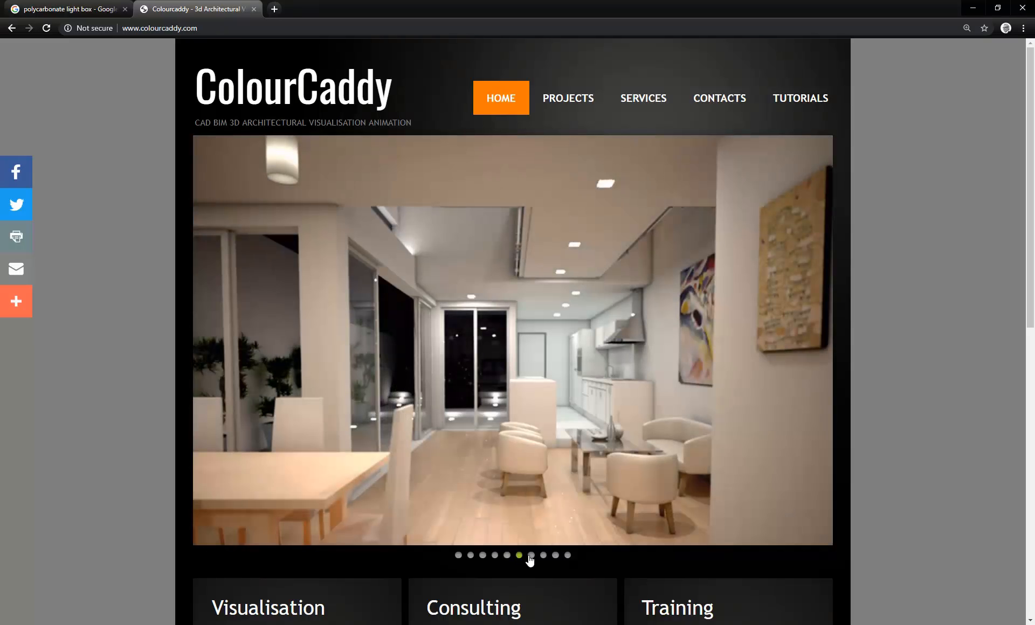
pyautogui.click(531, 555)
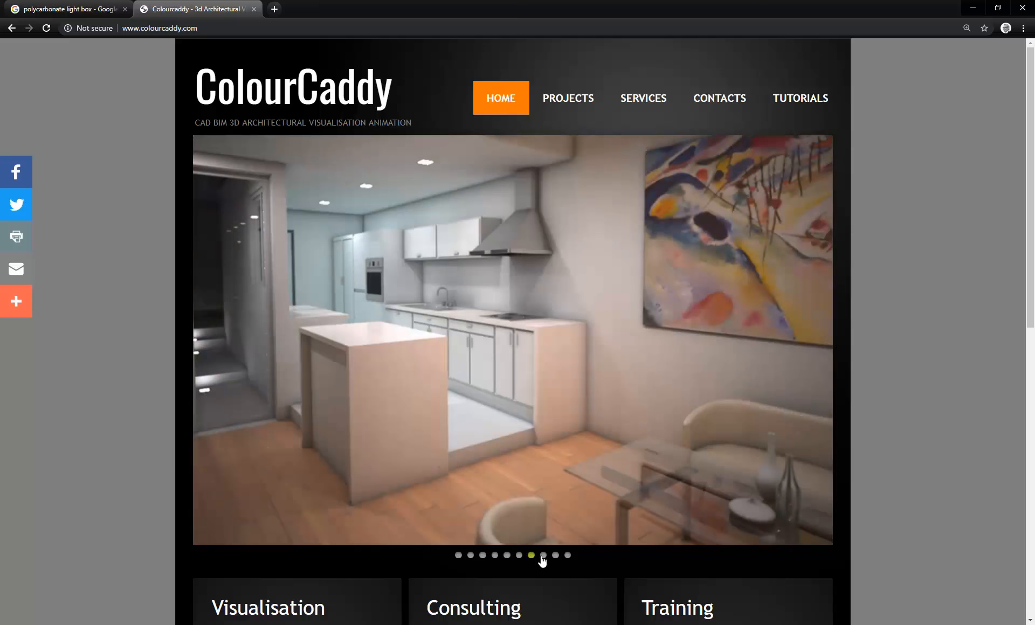
pyautogui.click(543, 555)
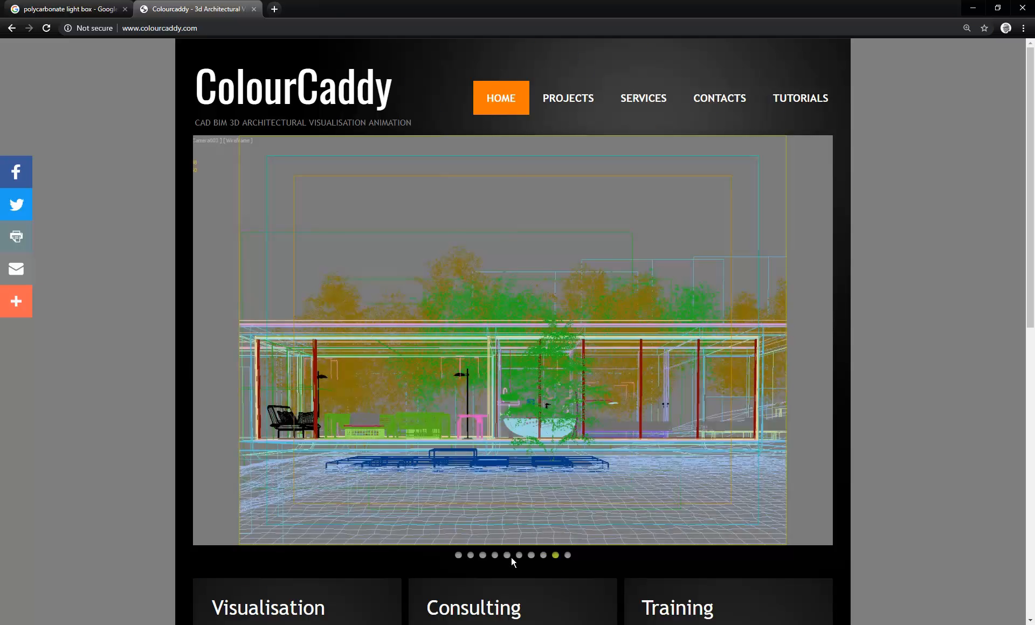
pyautogui.click(530, 555)
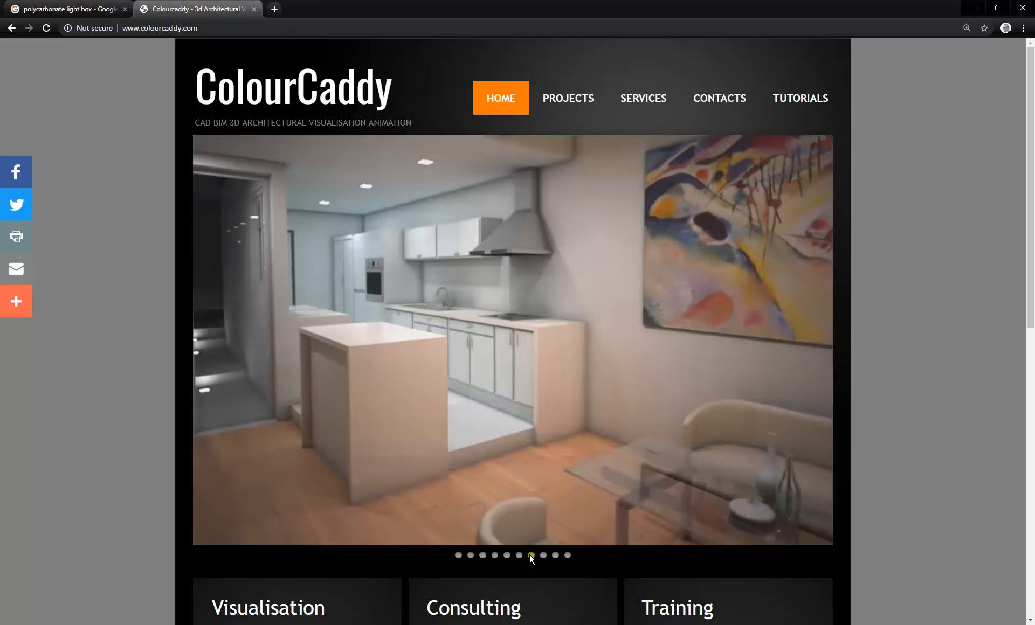
pyautogui.click(518, 555)
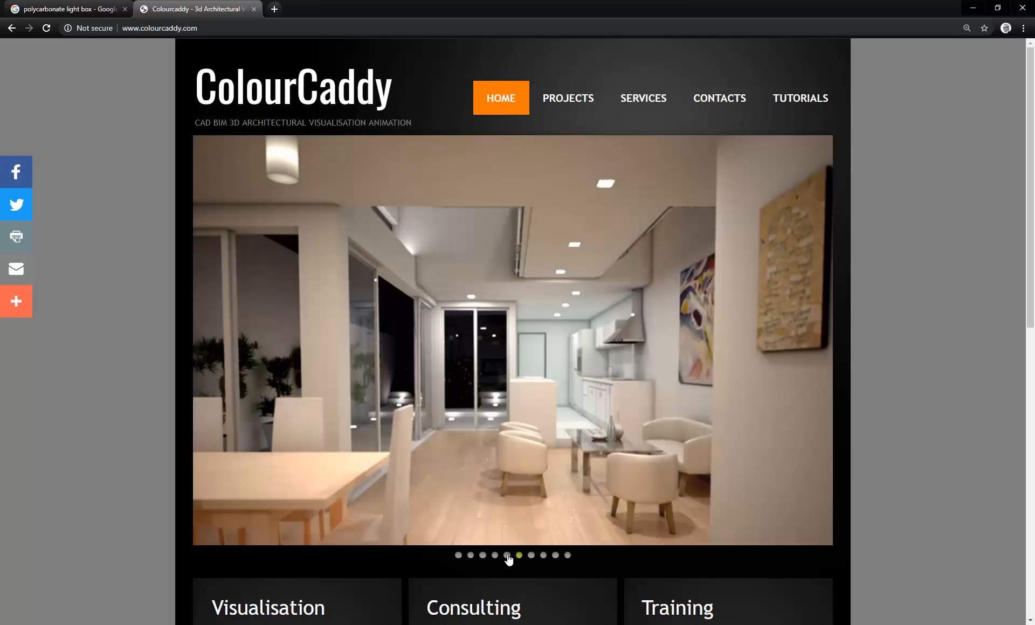
pyautogui.click(507, 555)
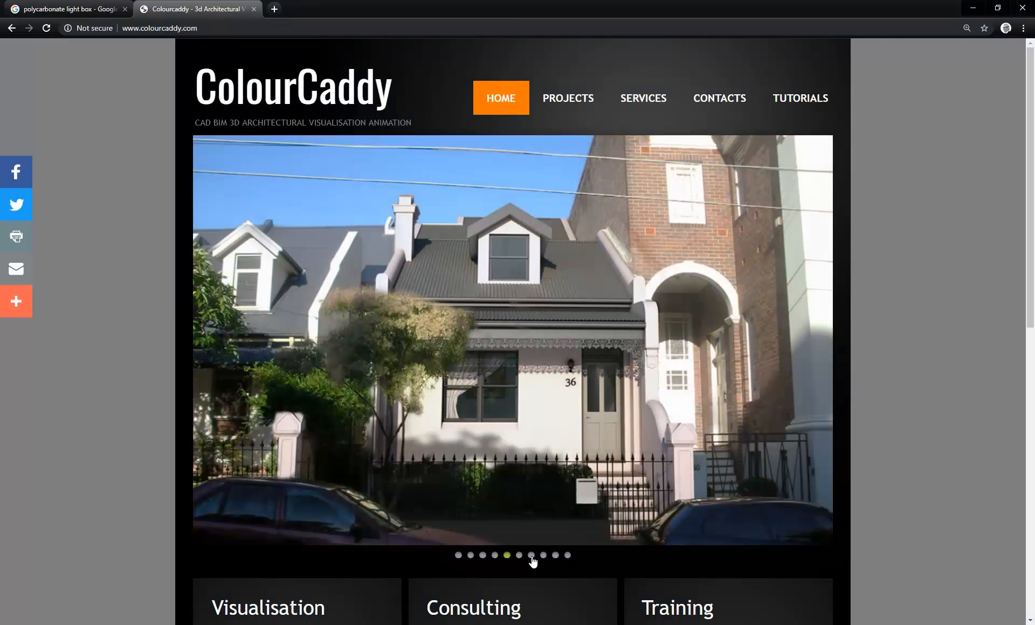
pyautogui.click(532, 555)
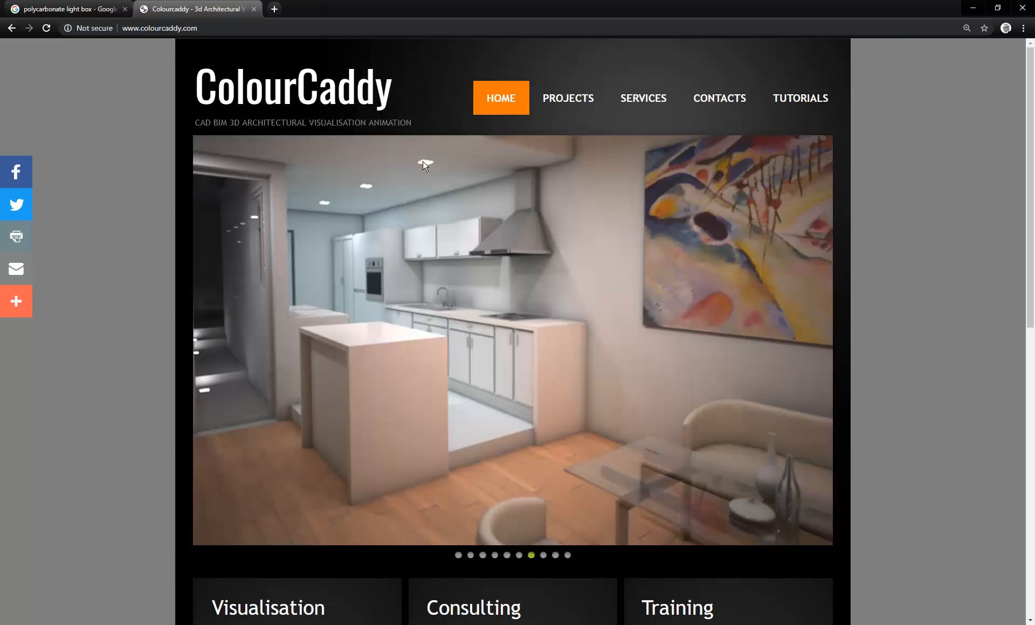
pyautogui.click(543, 555)
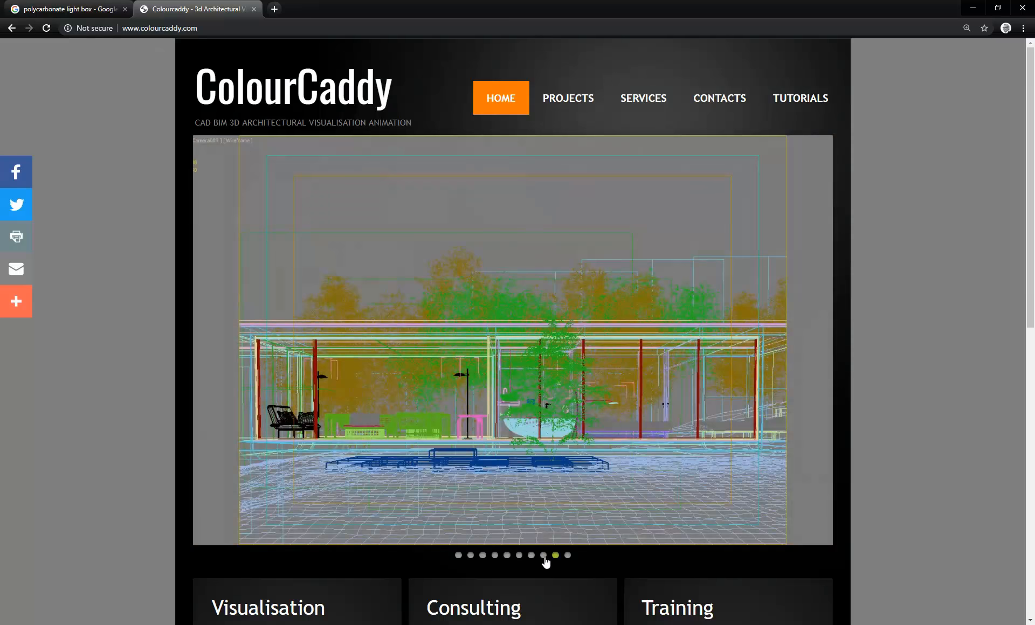
pyautogui.click(543, 556)
pyautogui.click(568, 555)
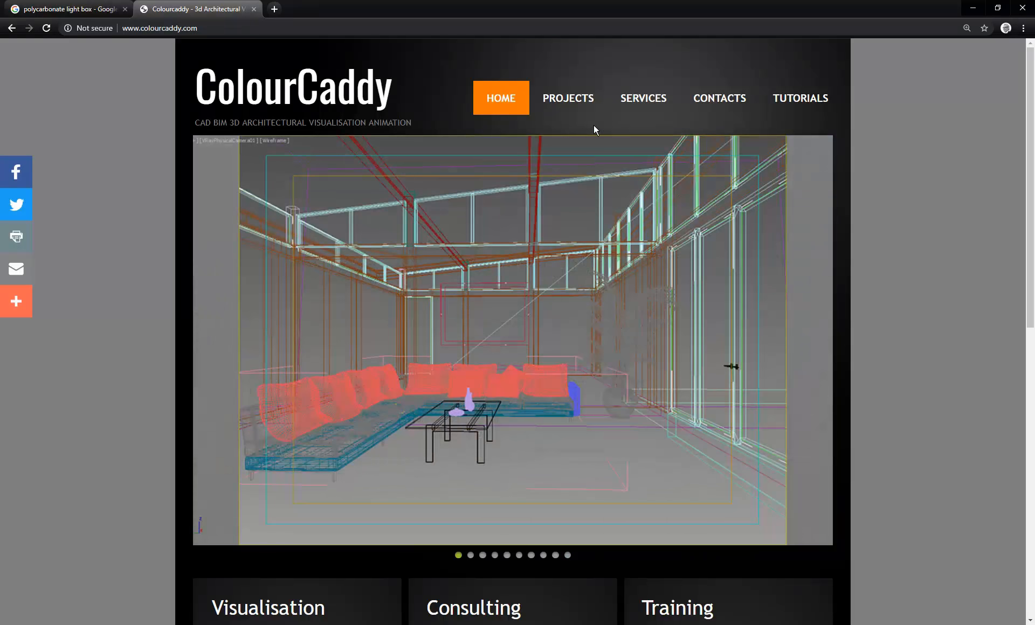
# Step: Look through the Projects page from the residential to the commercial and other projects, and return to Revit
pyautogui.click(563, 97)
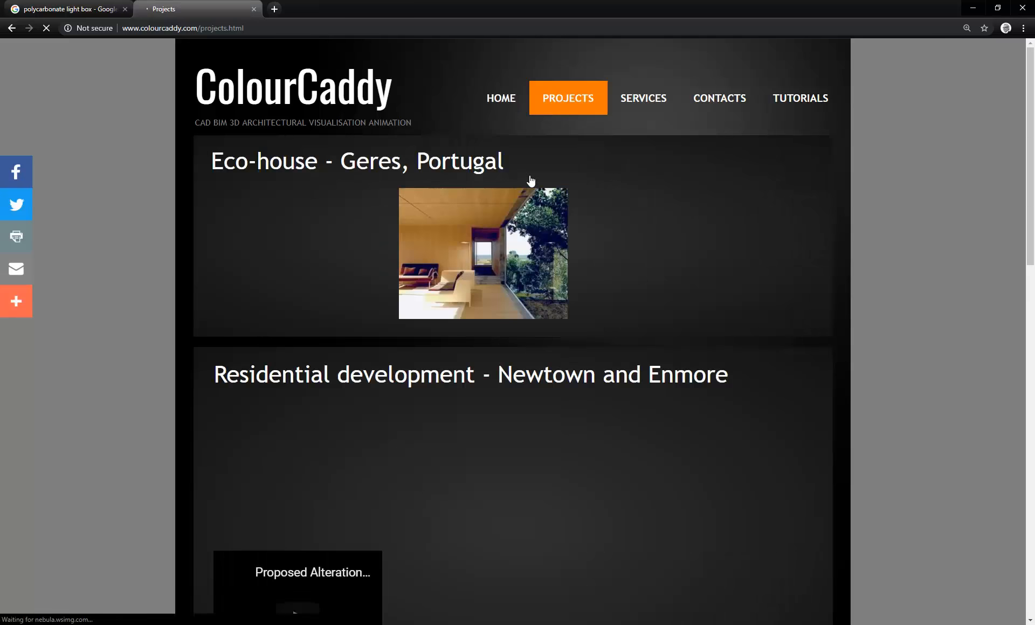
pyautogui.scroll(-3, 184, 415)
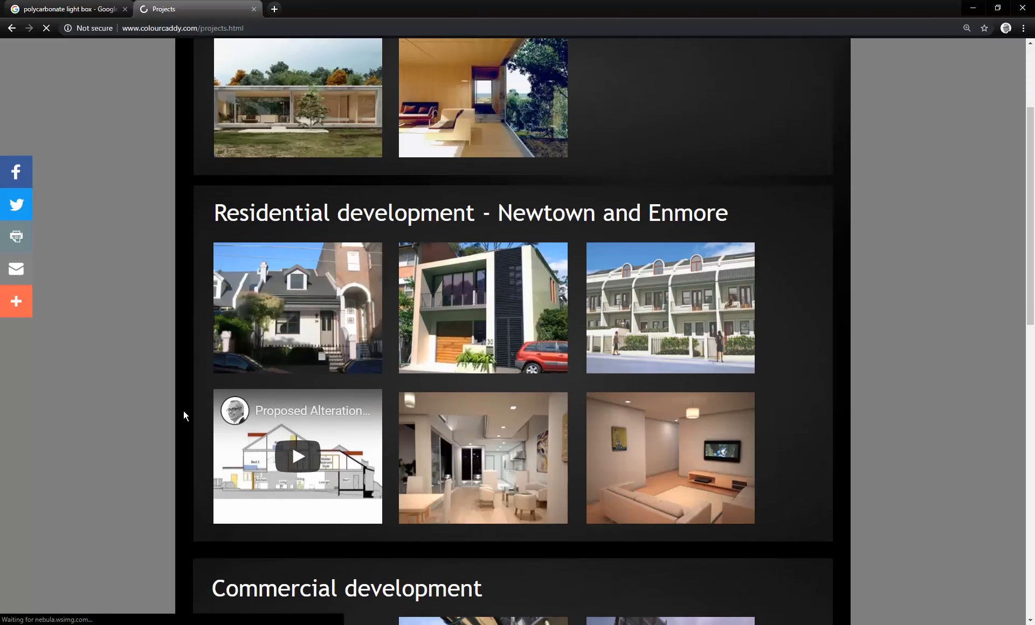
pyautogui.scroll(-10, 183, 415)
pyautogui.scroll(4, 183, 415)
pyautogui.scroll(1, 183, 414)
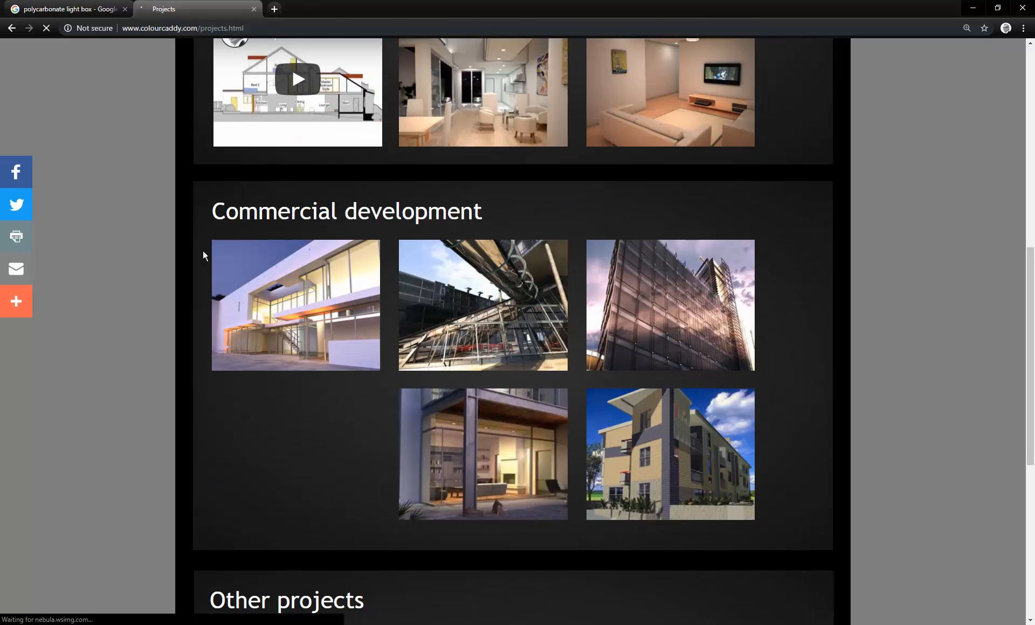
pyautogui.scroll(10, 146, 402)
pyautogui.scroll(-15, 147, 402)
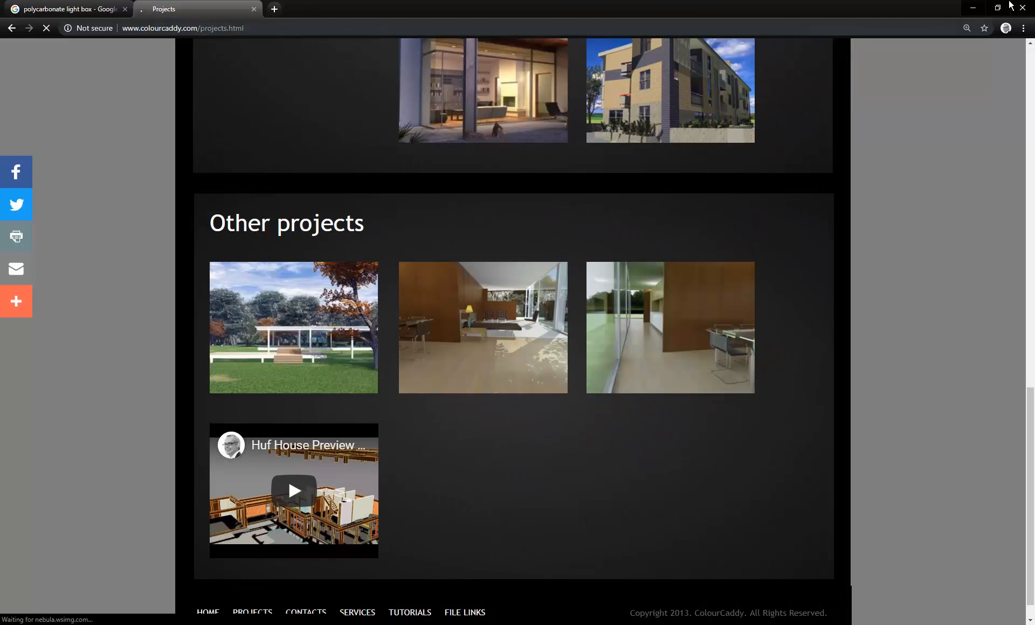
pyautogui.click(972, 8)
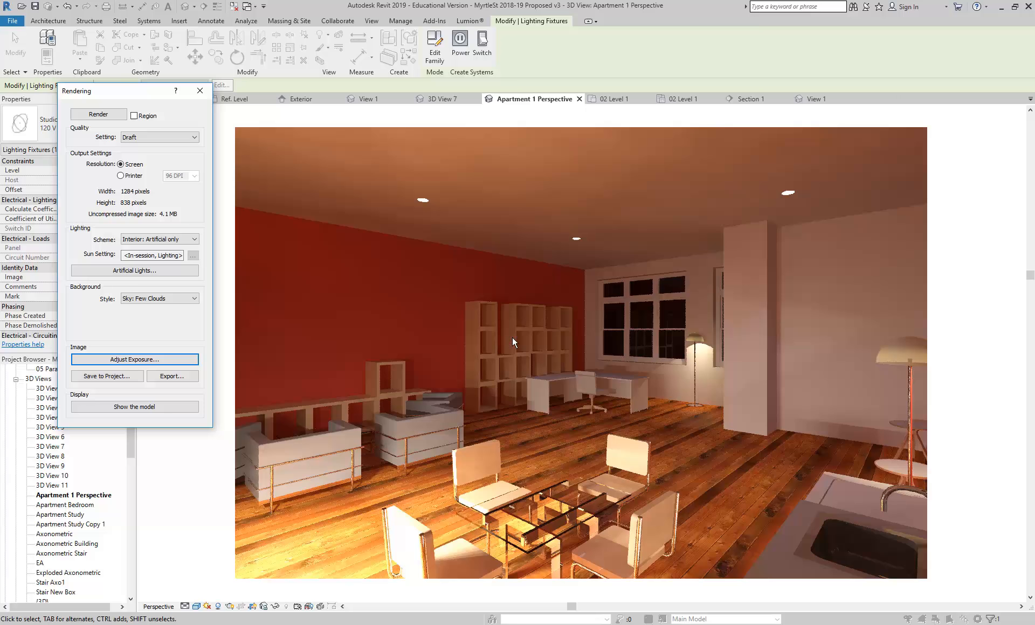